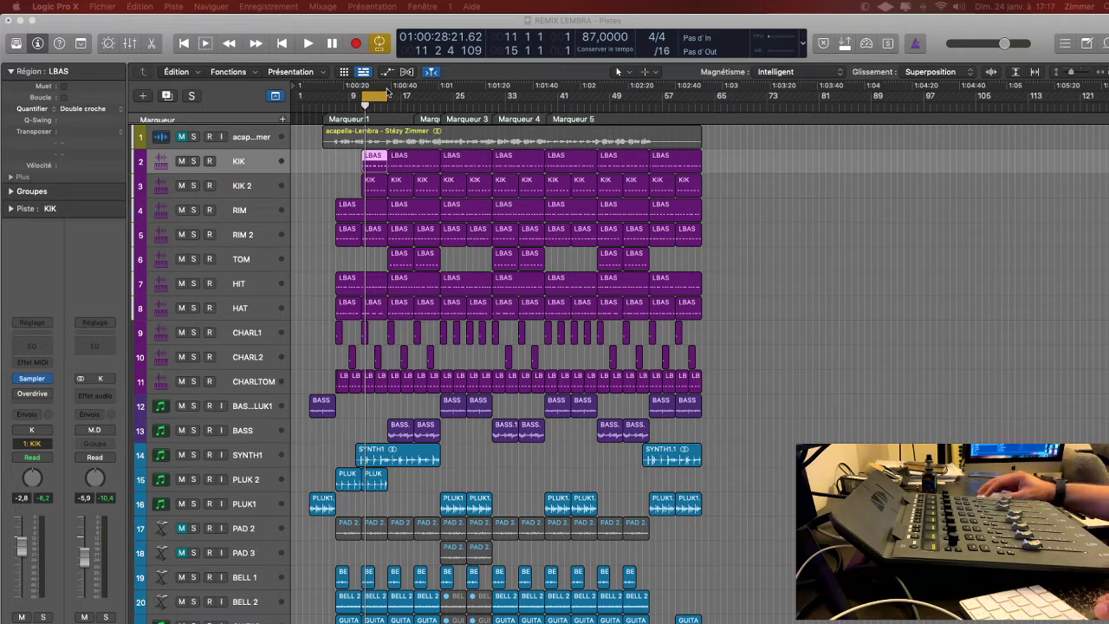
Solo the KIK and KIK 2 tracks together.
left_click(238, 182)
left_click(194, 162)
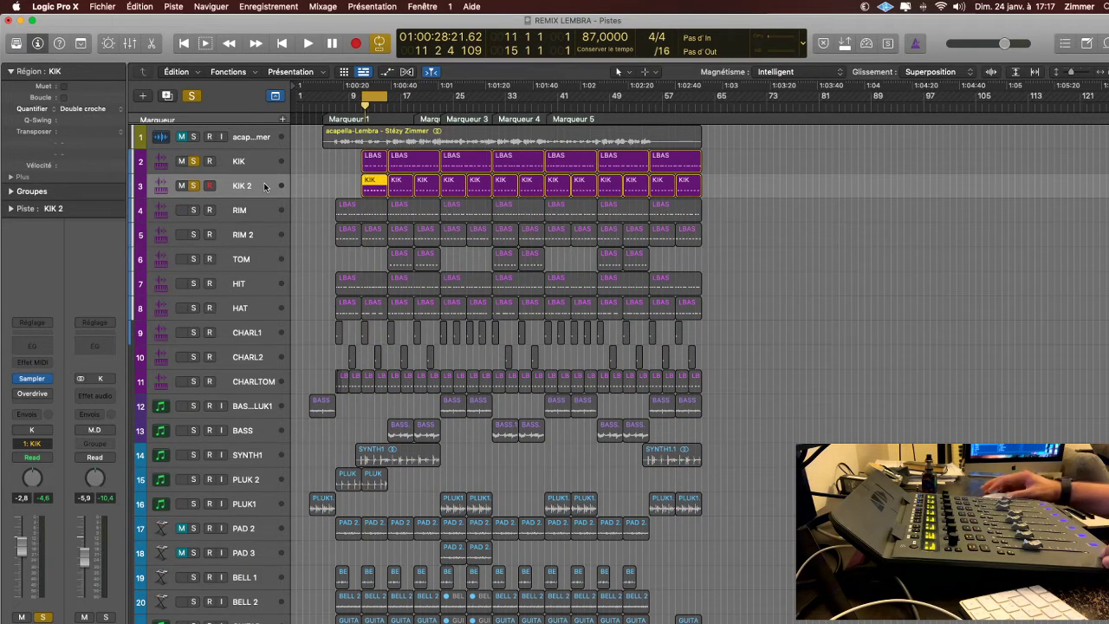
Examine the mixer's channel strips, checking the outputs, groups and sends of the drum, bass, instrument, voice and bus channels.
key("x")
scroll(424, 416, "right", 3)
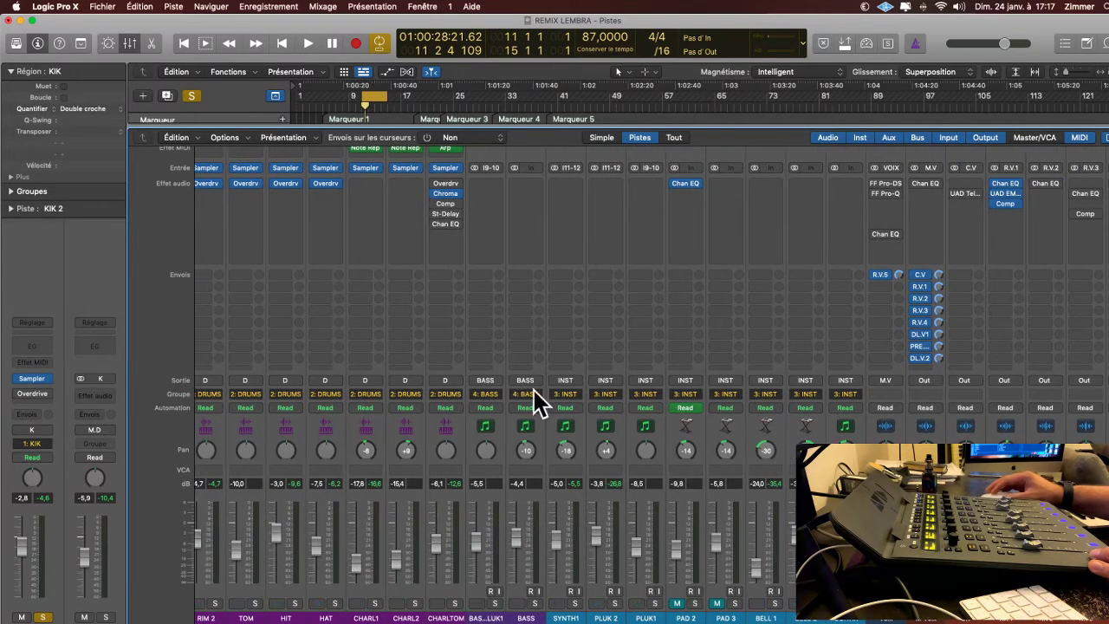
scroll(659, 389, "right", 1)
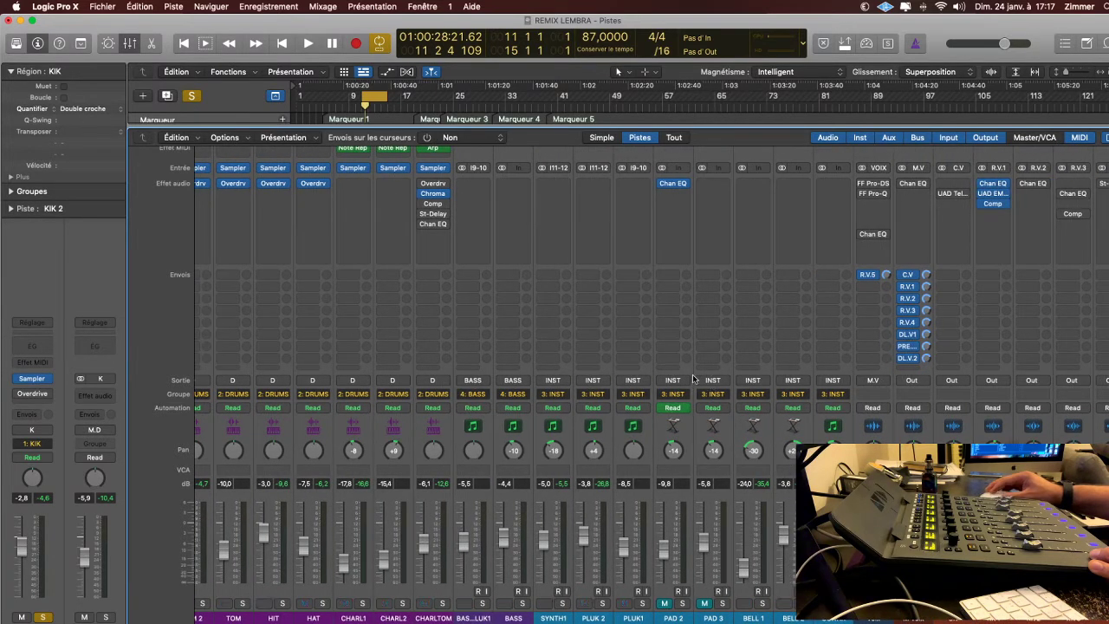
left_click(684, 380)
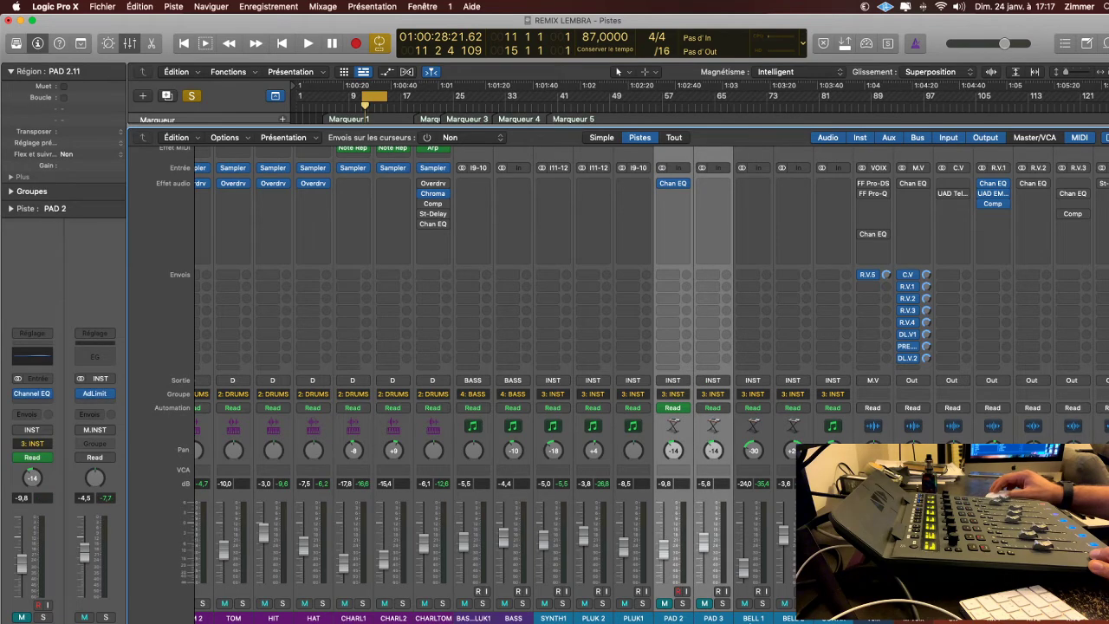
left_click(761, 613)
scroll(761, 614, "right", 10)
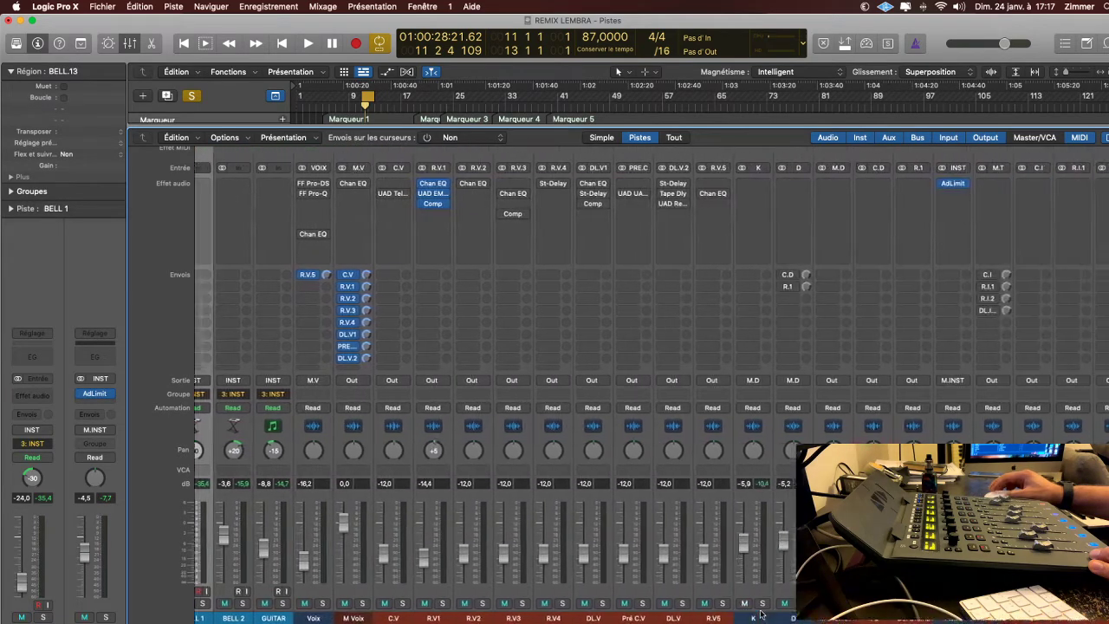
scroll(761, 613, "right", 5)
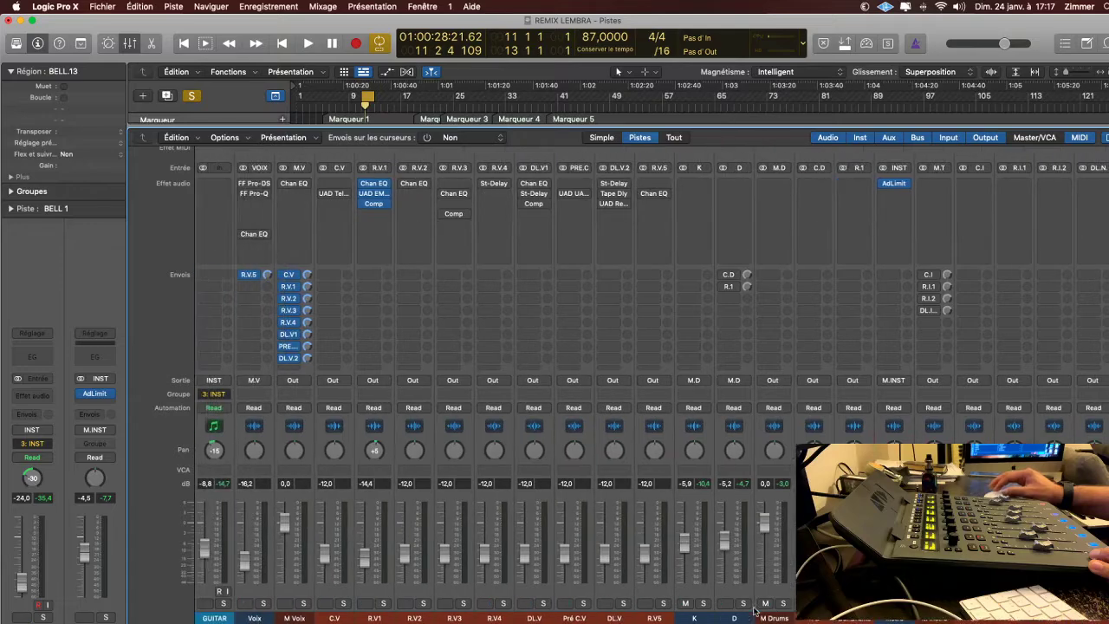
scroll(754, 611, "left", 5)
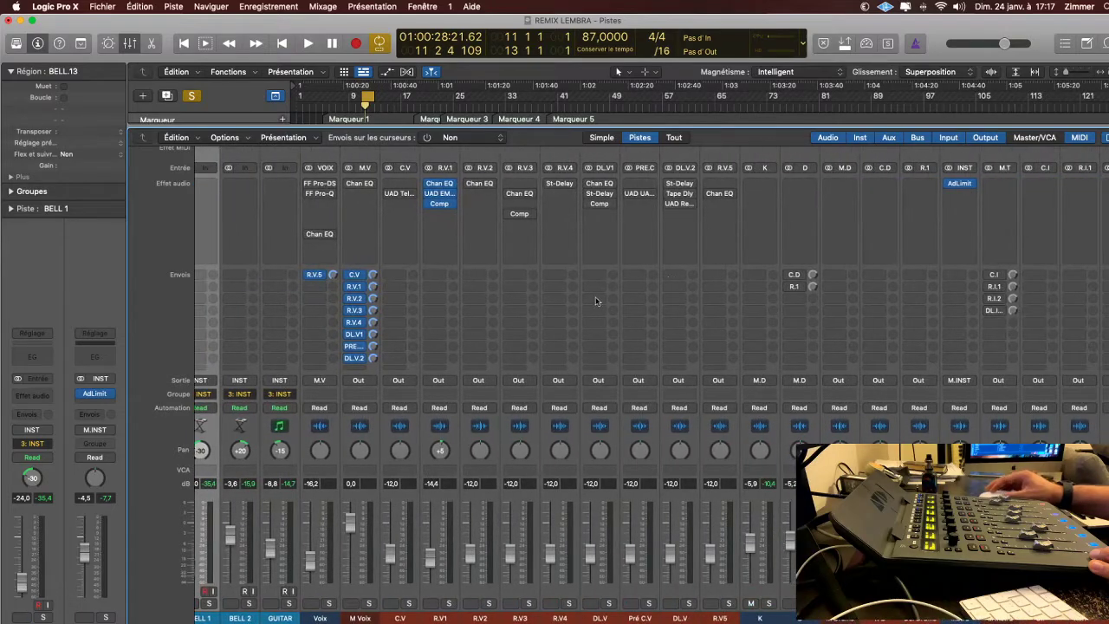
scroll(554, 320, "left", 10)
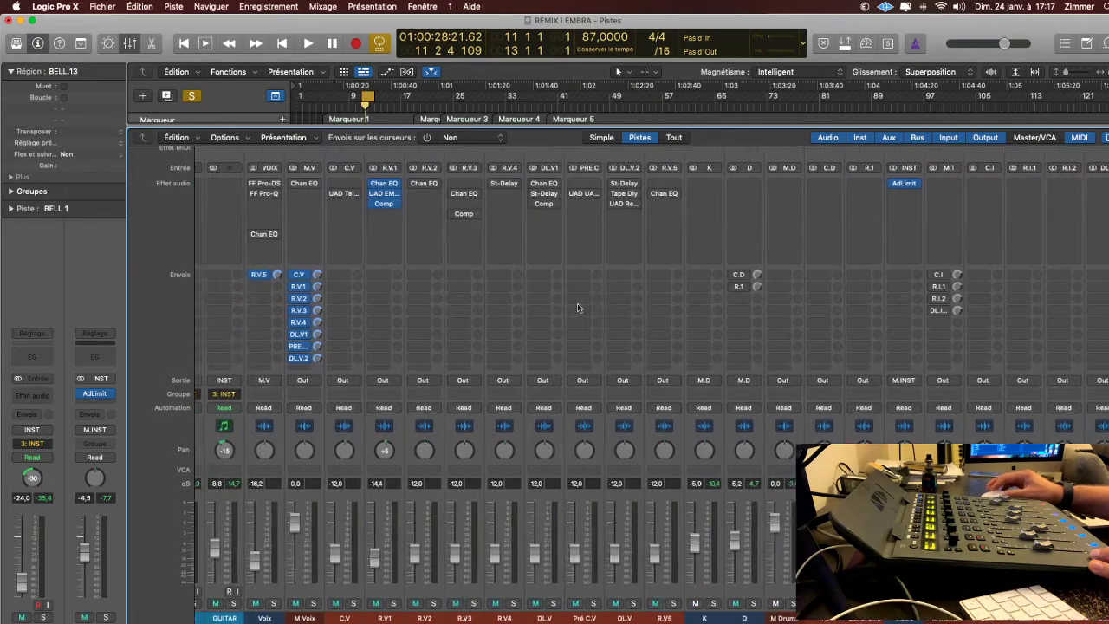
scroll(578, 308, "left", 8)
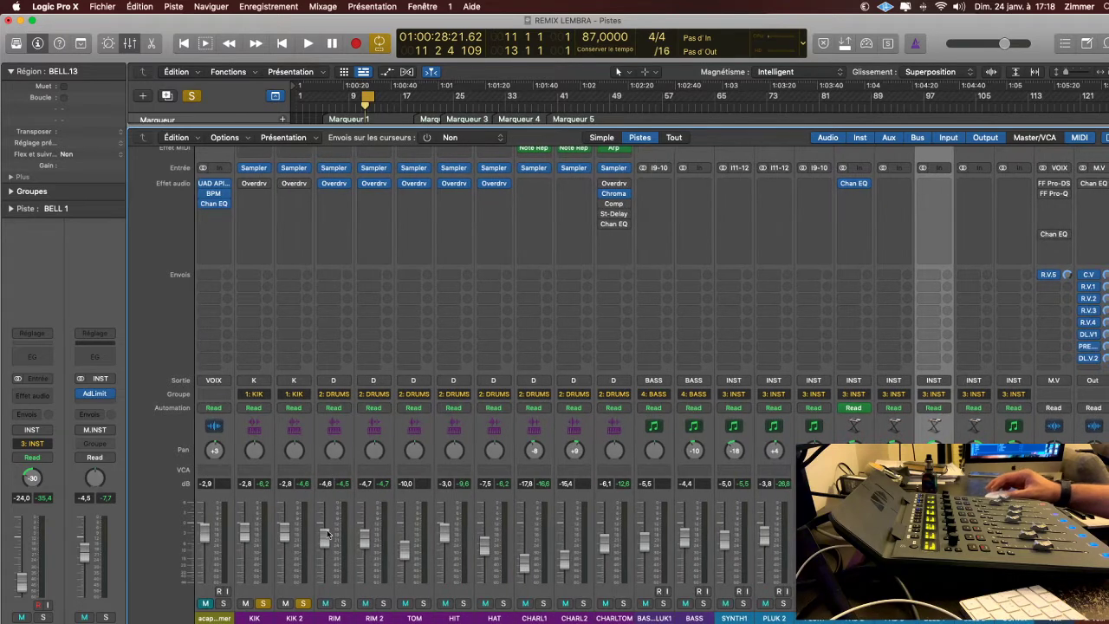
Clear the solo on the two kick tracks and play the full mix over the cycle range, returning to the track arrangement.
left_click(297, 617)
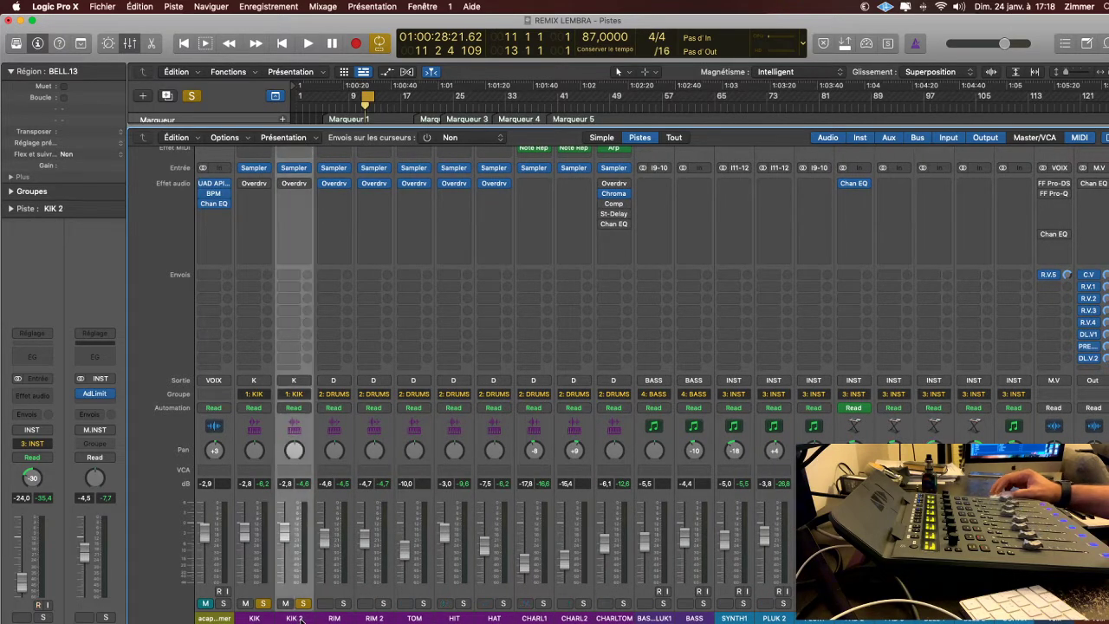
left_click(273, 618)
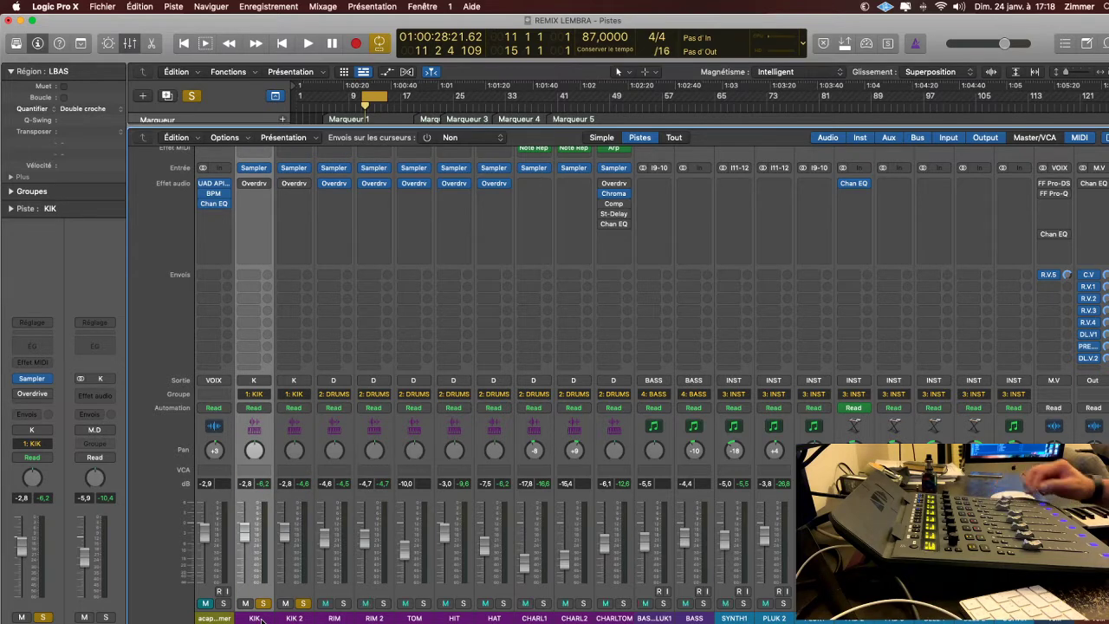
key("s")
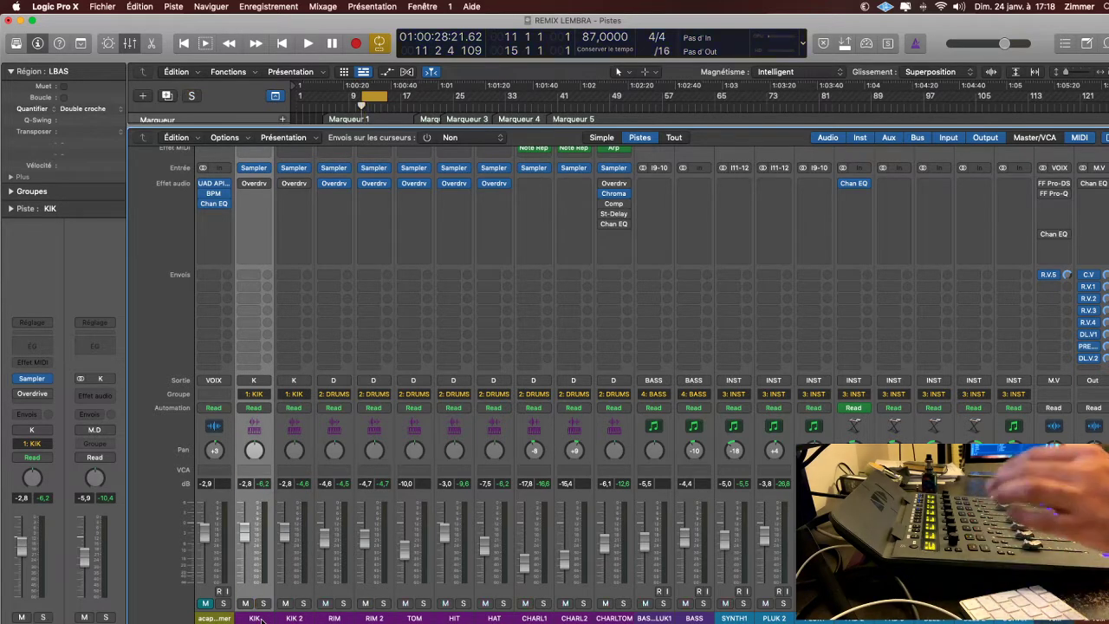
key("space")
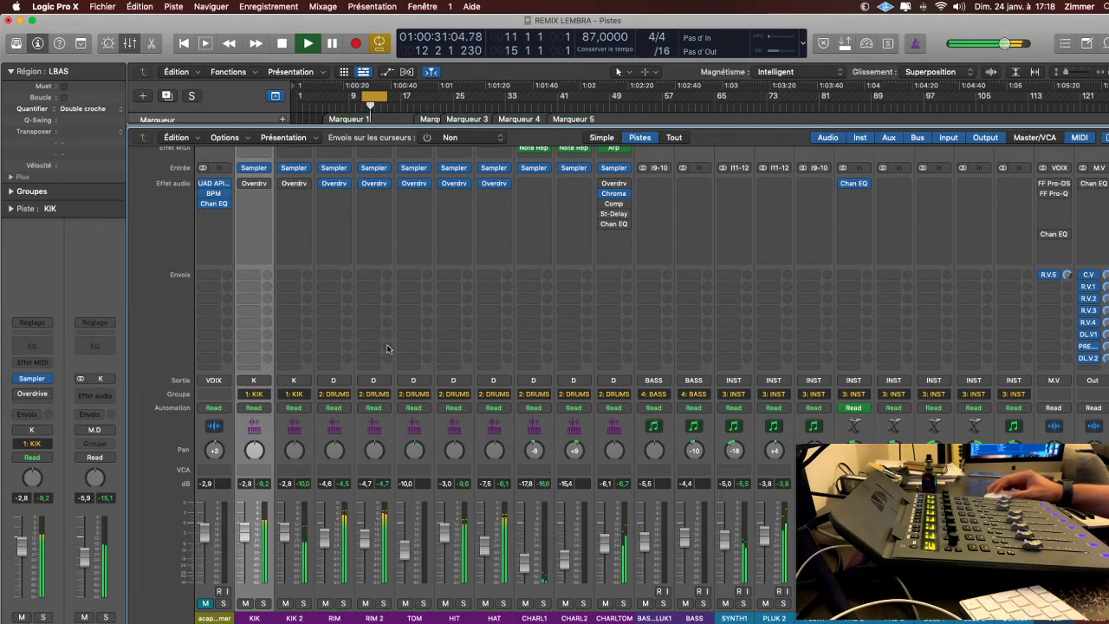
key("x")
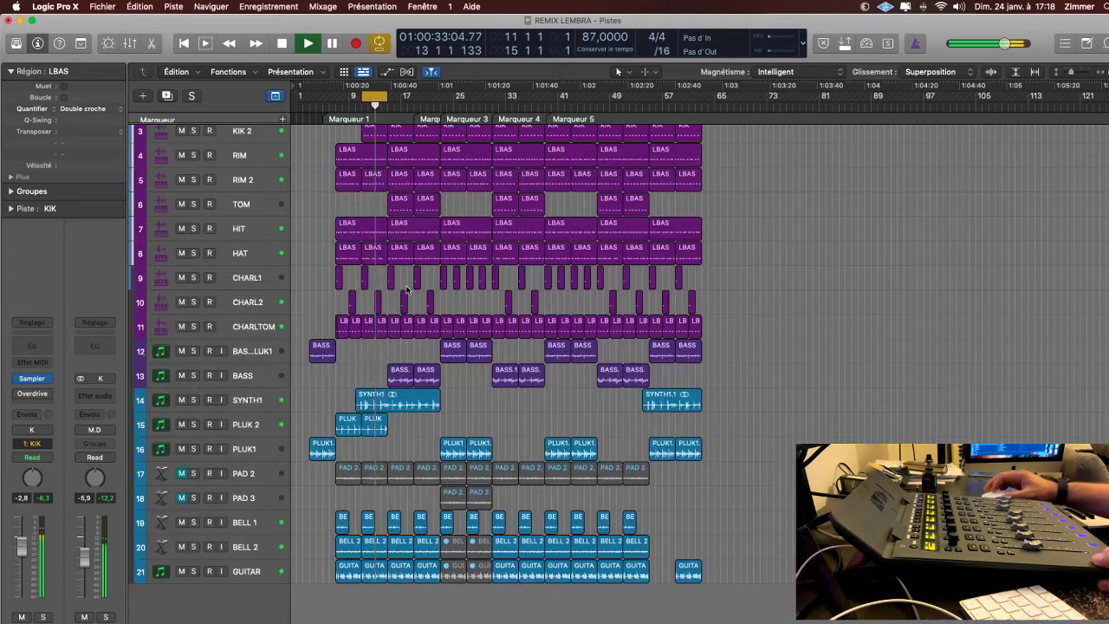
scroll(405, 289, "up", 1)
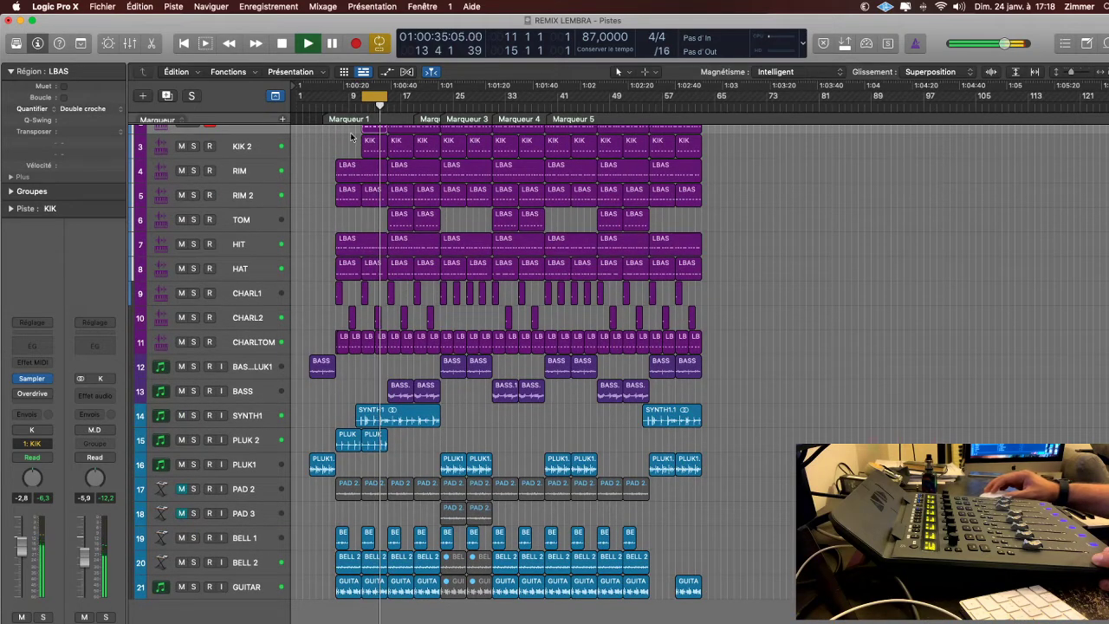
scroll(374, 149, "up", 3)
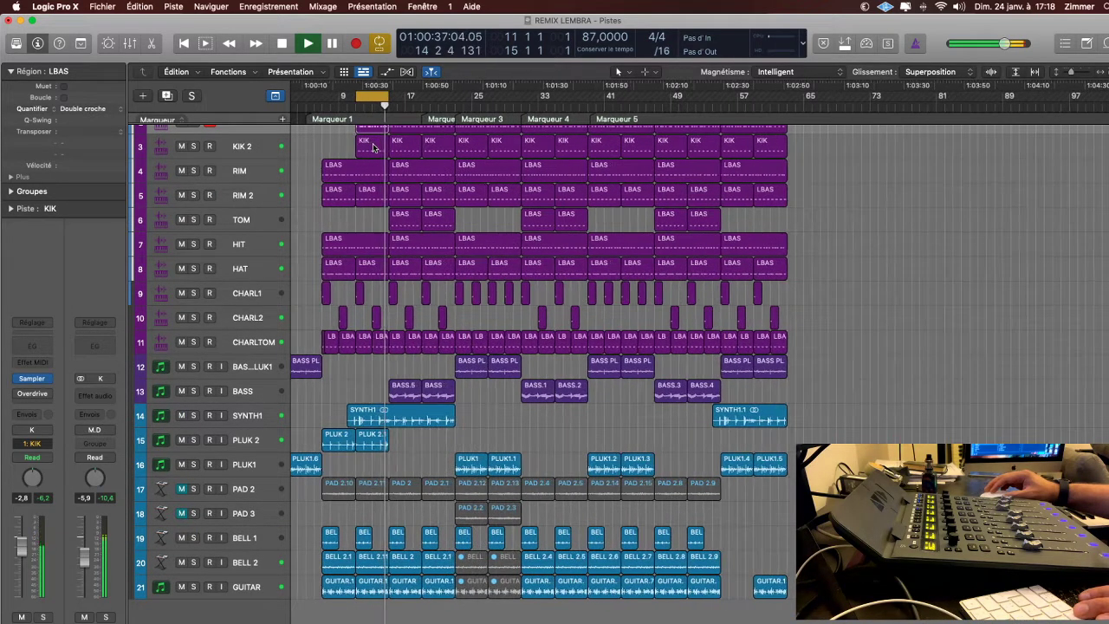
scroll(473, 148, "left", 1)
key("space")
Solo only the KIK track, leaving KIK 2 unsoloed, and play it.
scroll(381, 158, "up", 1)
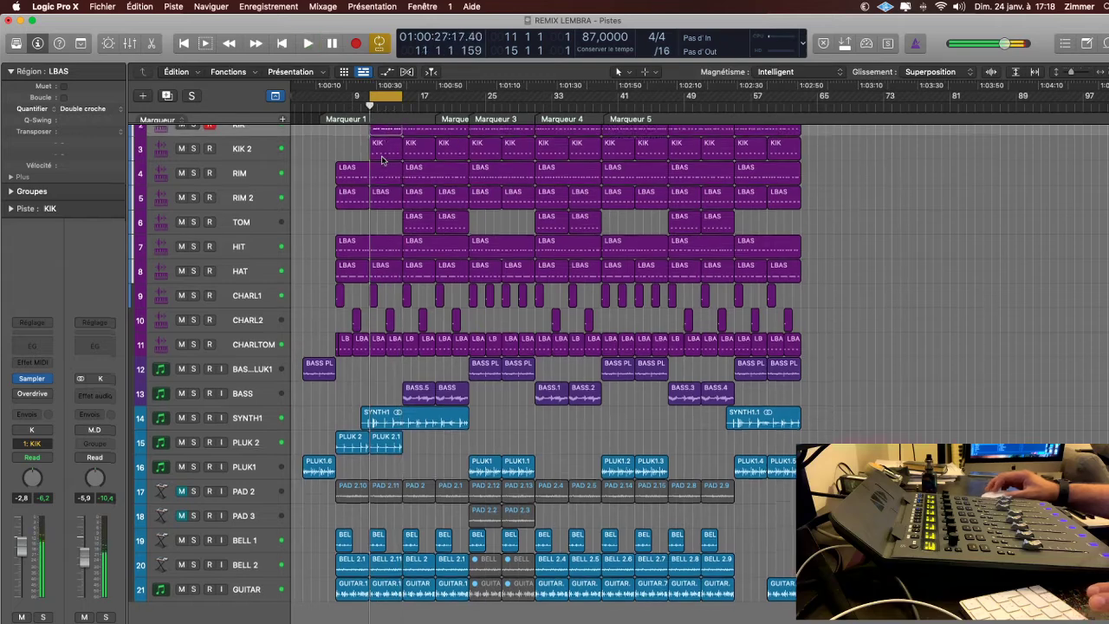
left_click(194, 136)
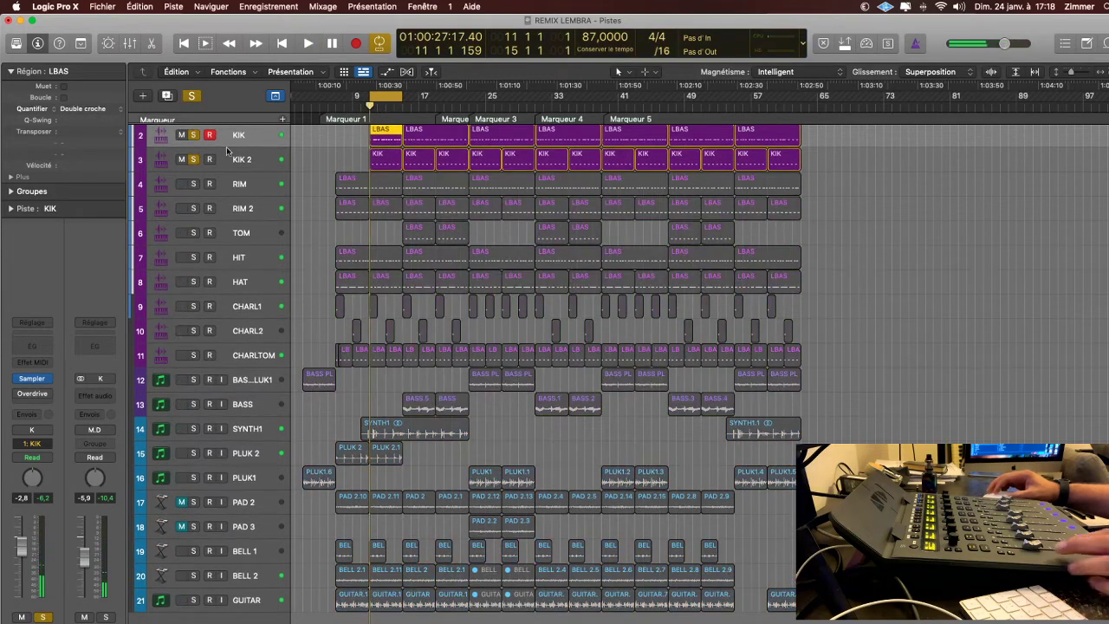
left_click(194, 160)
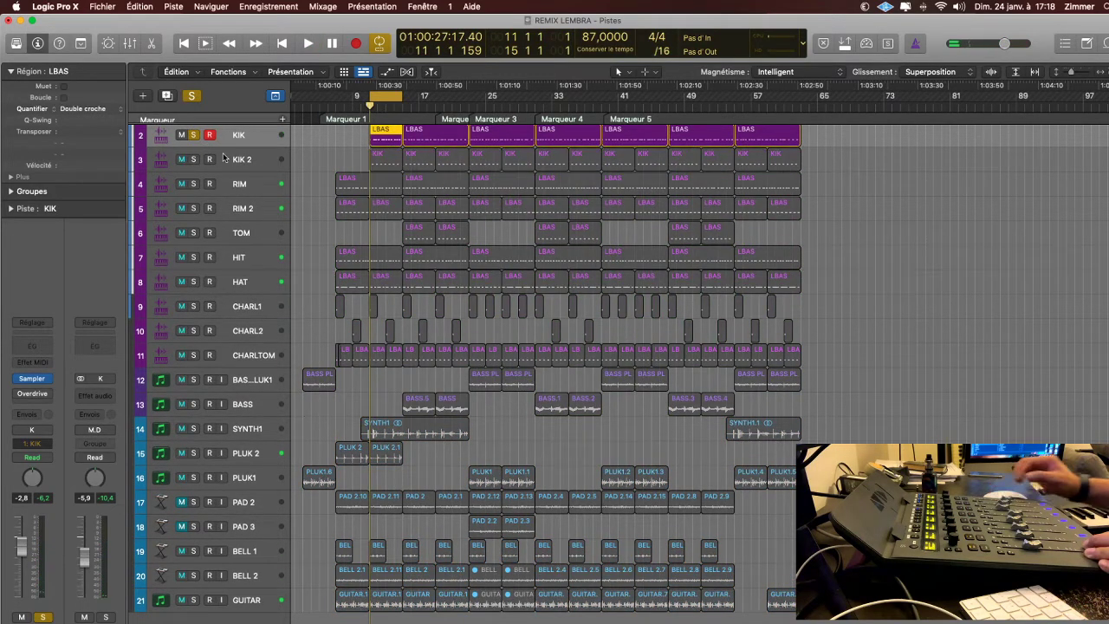
key("space")
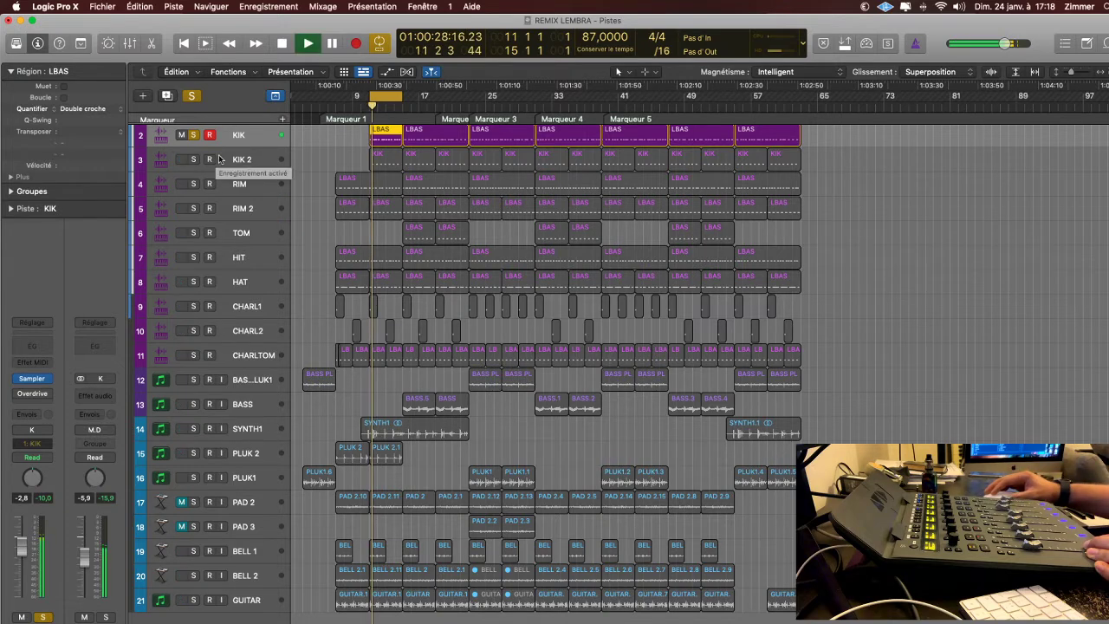
Open the first LBAS region of the KIK track in the piano roll and fit the whole region in view.
double_click(394, 144)
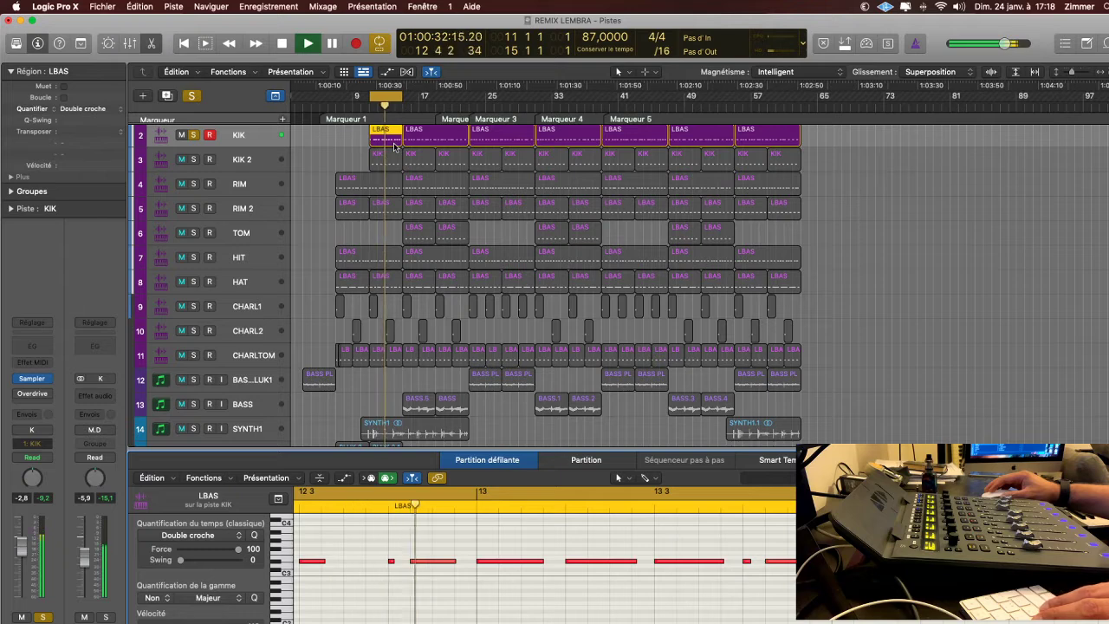
scroll(492, 553, "left", 3)
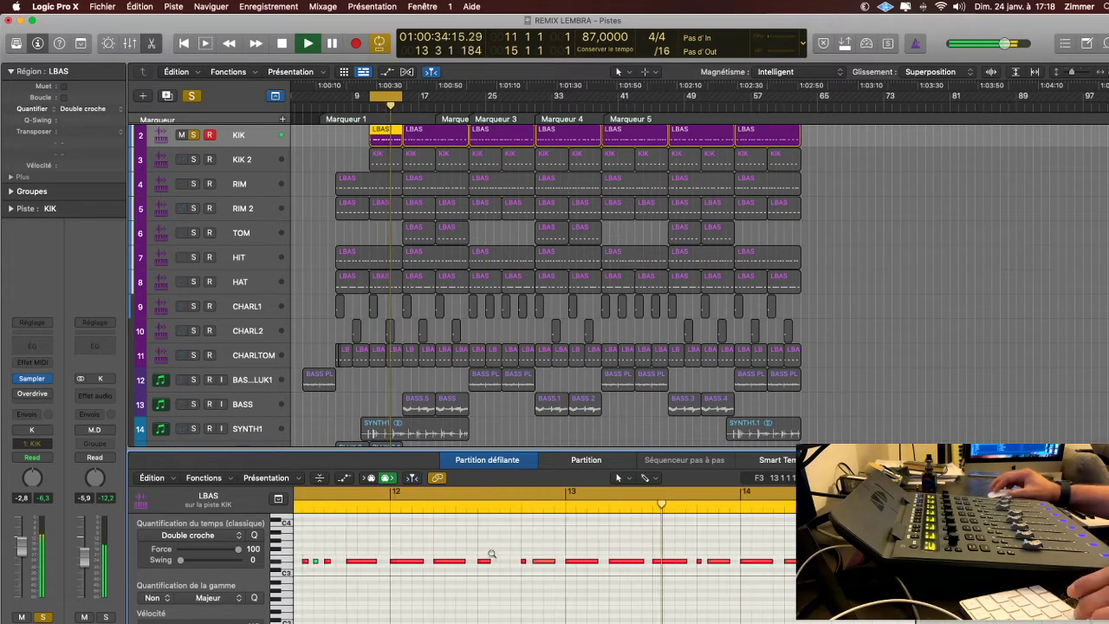
left_click(492, 553, "ctrl+alt")
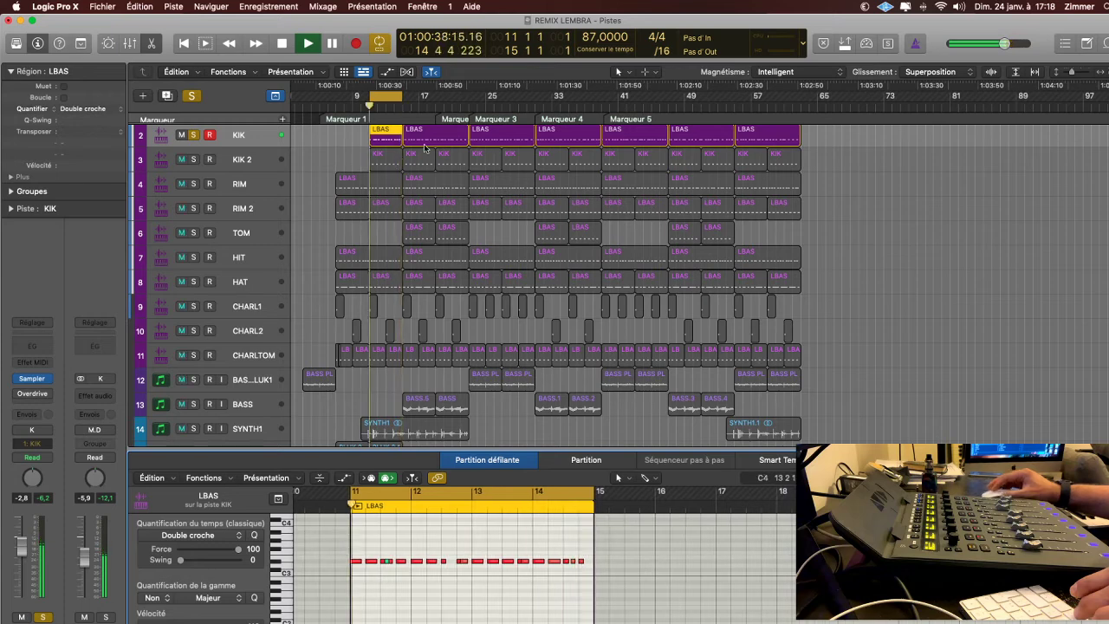
Show the first KIK 2 region's notes in the piano roll and solo KIK 2 alongside KIK to hear both.
left_click(386, 156)
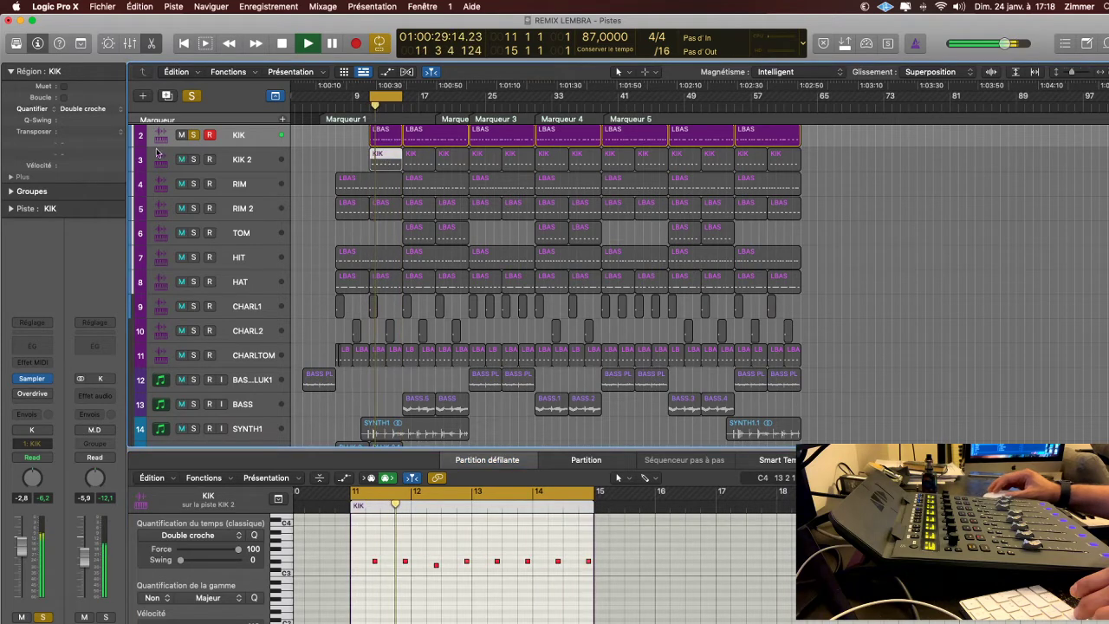
left_click(193, 159)
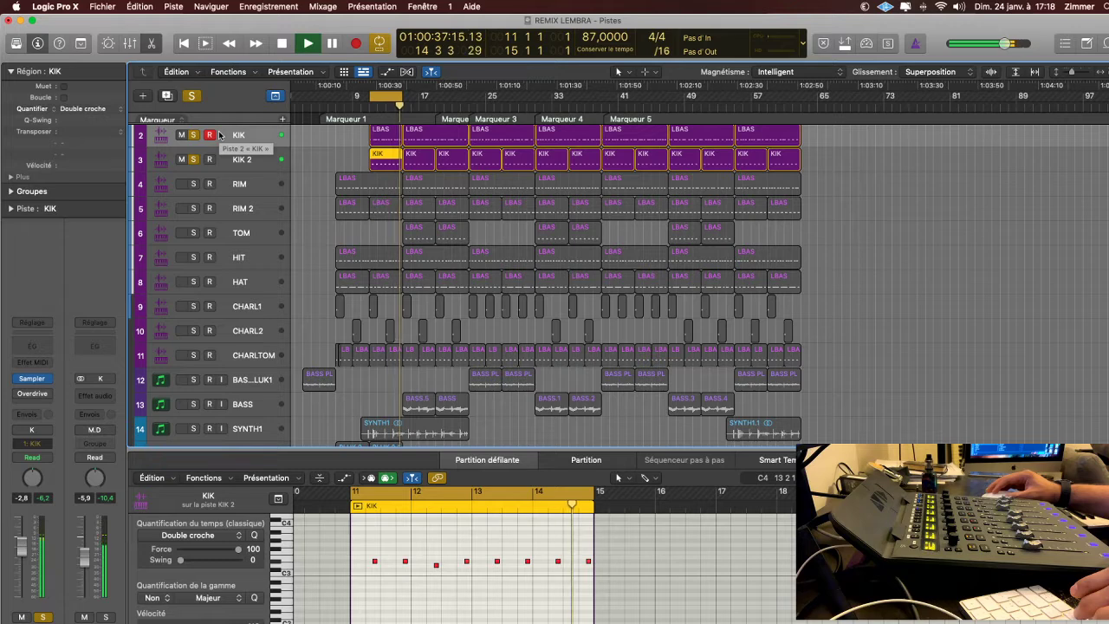
key("space")
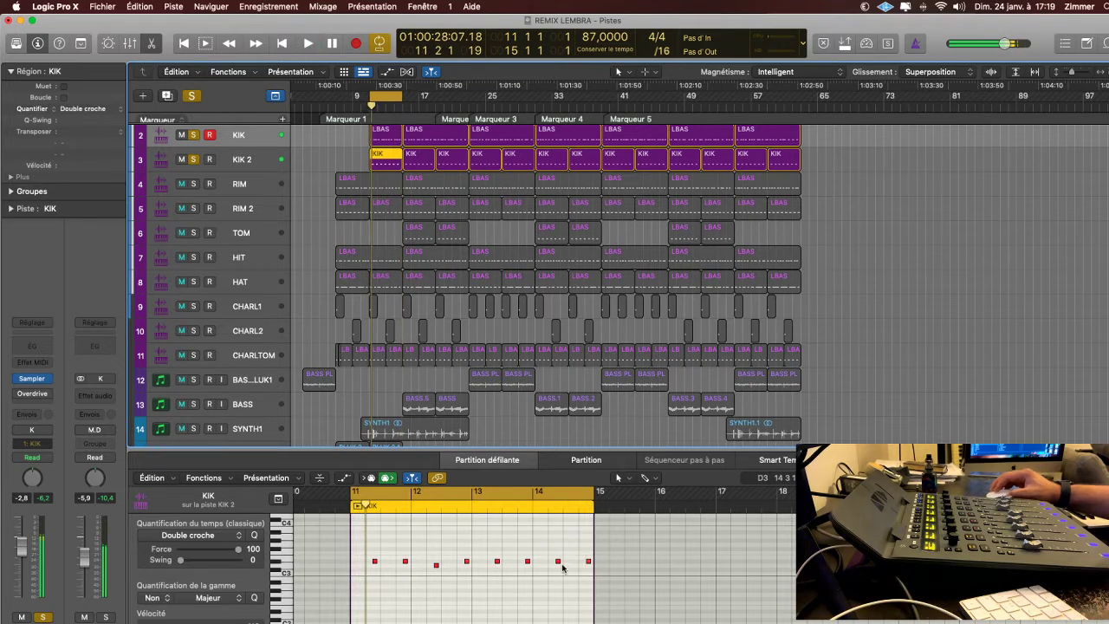
Lower the KIK 2 note at position 14 2 3 1 by one semitone to D3 and listen from bar 14.
left_click(561, 571)
left_click(559, 563)
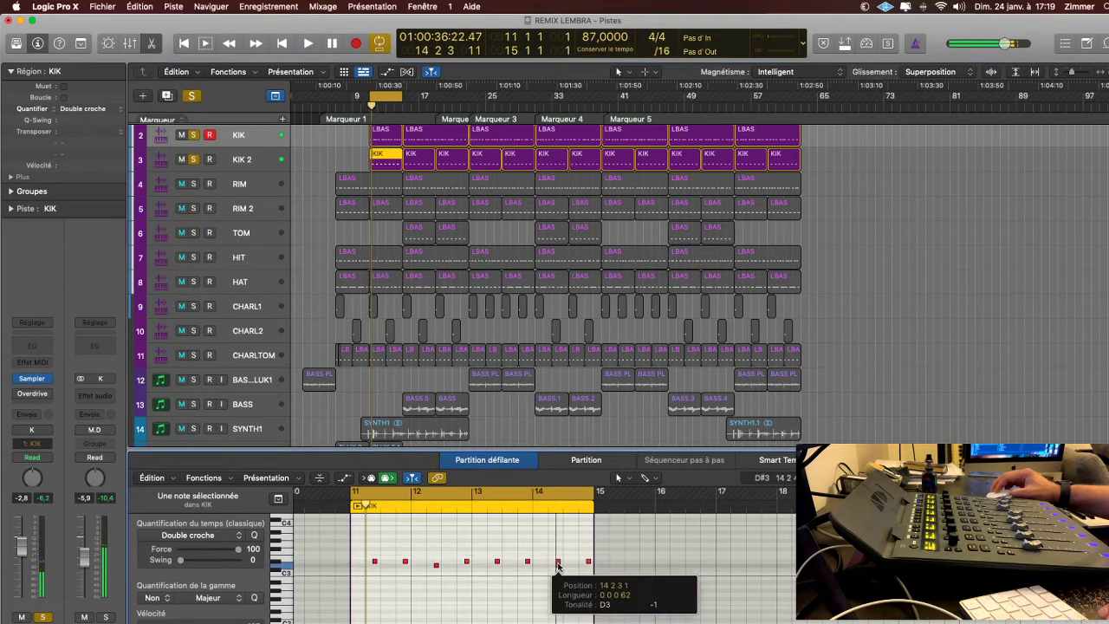
left_click_drag(558, 567, 558, 567)
left_click(533, 510)
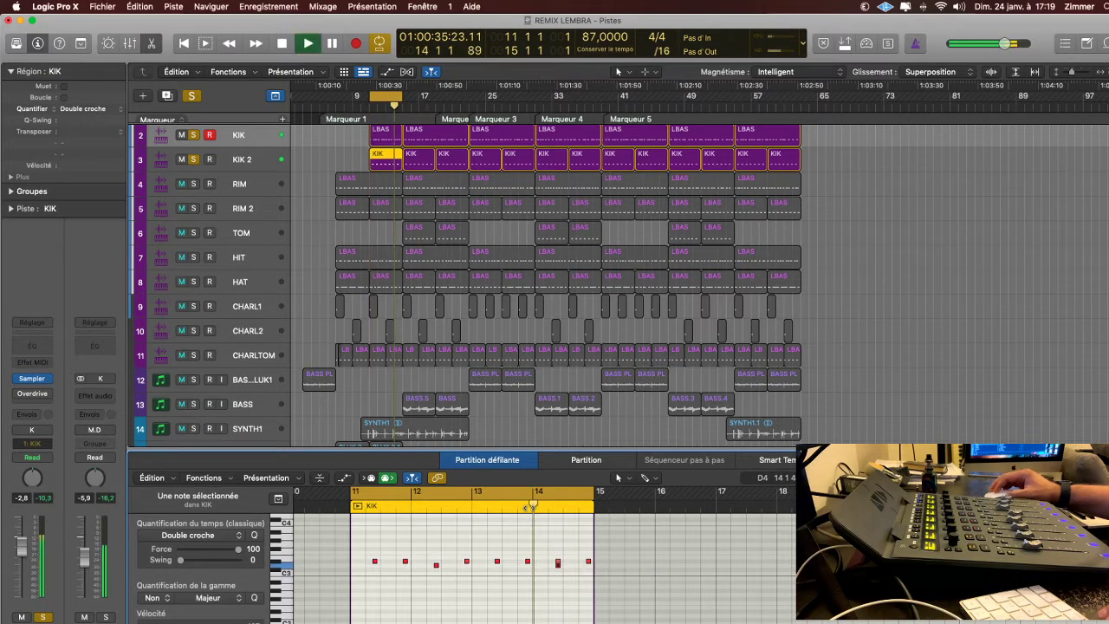
key("space")
Raise the same KIK 2 note back up one semitone to D#3 and listen again from bar 14.
left_click(557, 565)
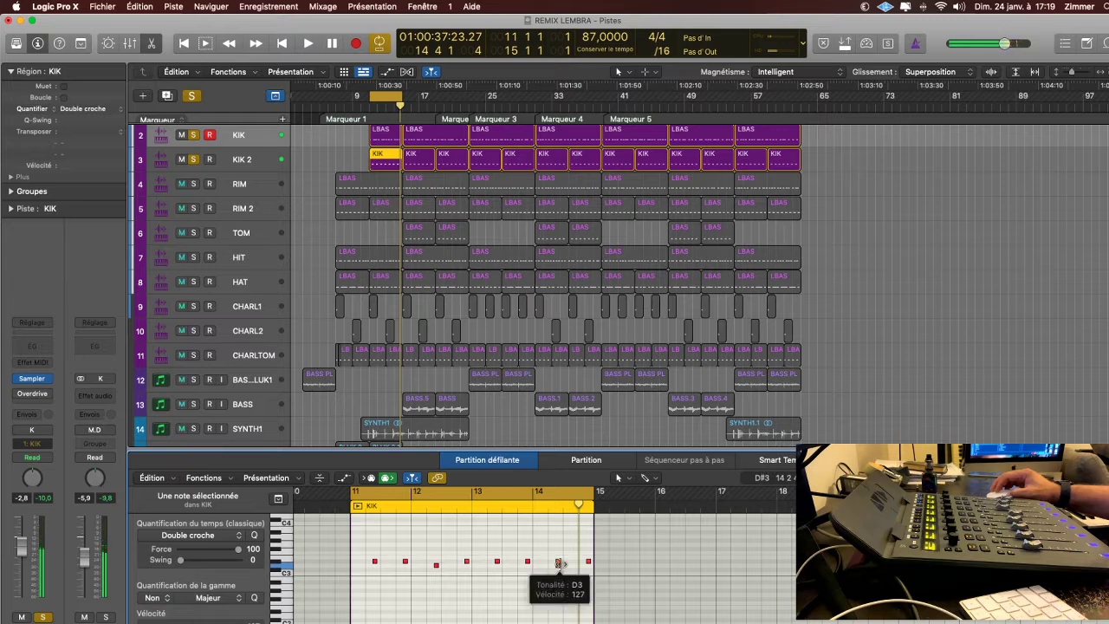
left_click(533, 511)
key("space")
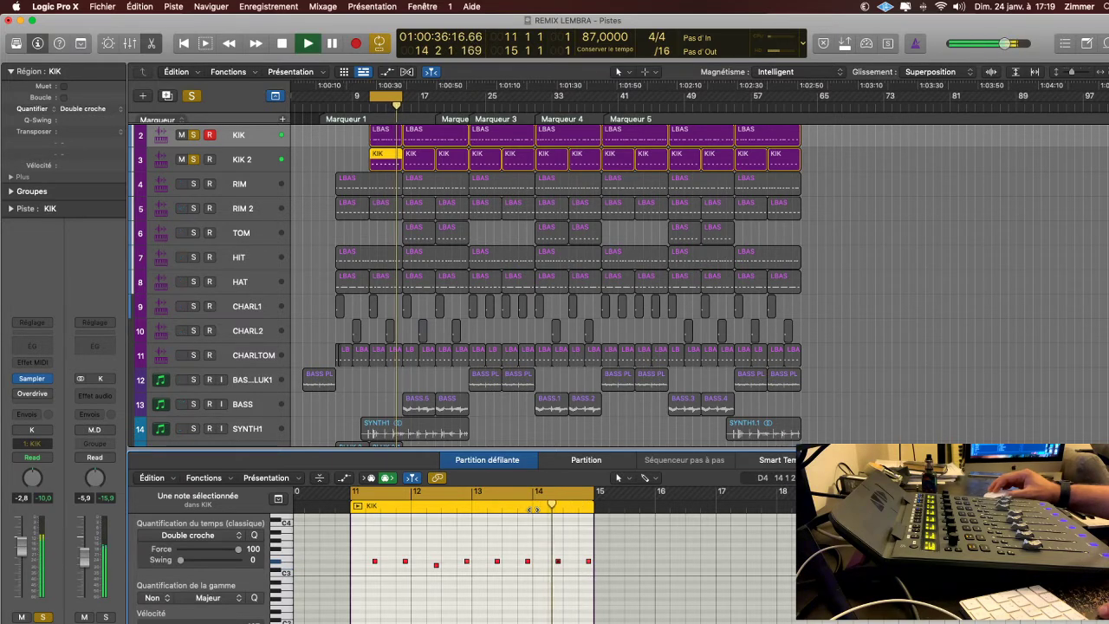
key("space")
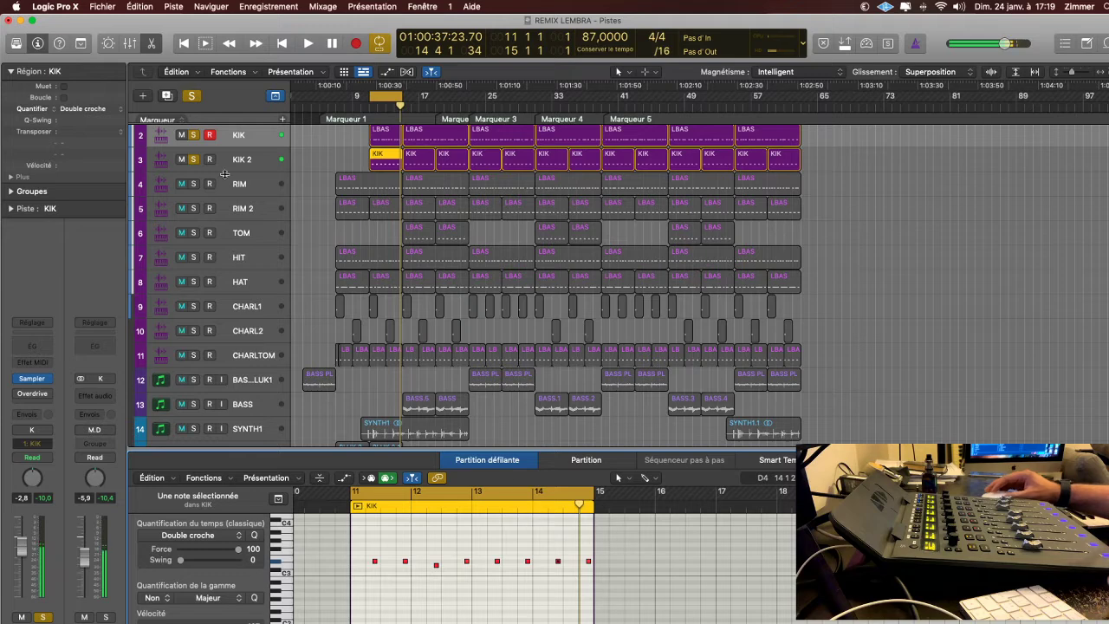
Take KIK 2 out of solo so that only the KIK track plays.
scroll(184, 159, "up", 1)
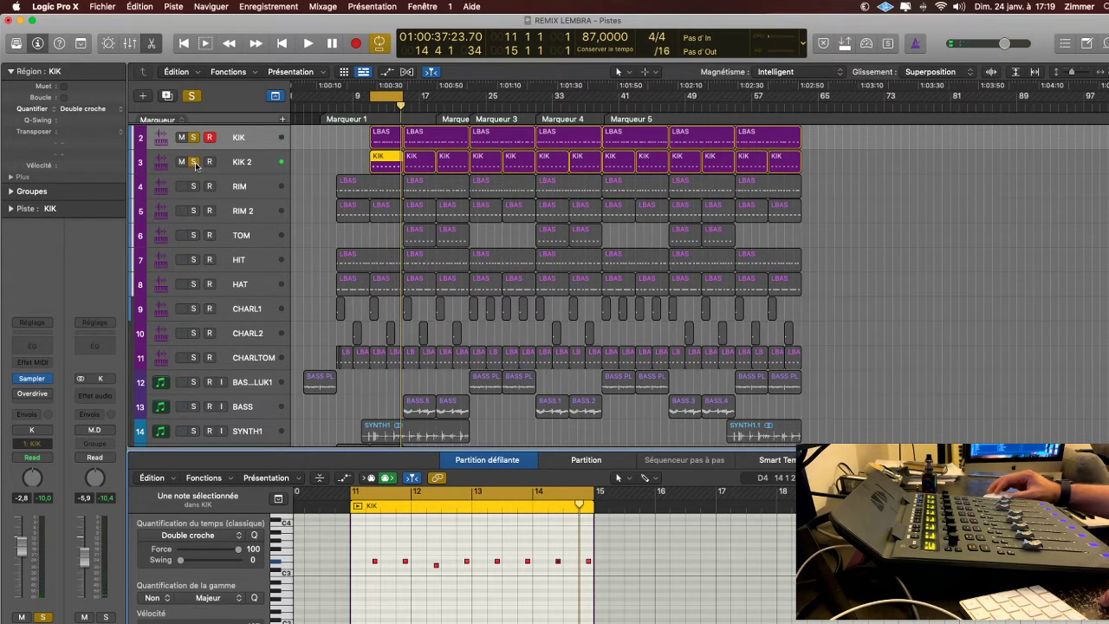
key("space")
left_click(195, 163)
Insert a Channel EQ after the Overdrive on the KIK track and start playback to view its spectrum.
left_click(243, 139)
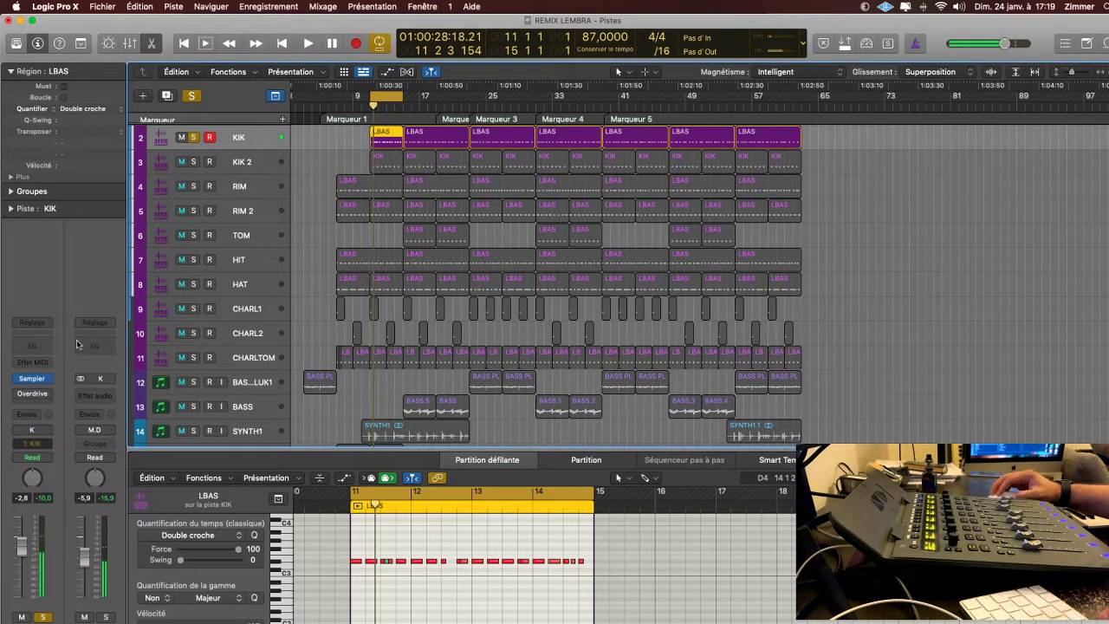
left_click_drag(716, 178, 537, 142)
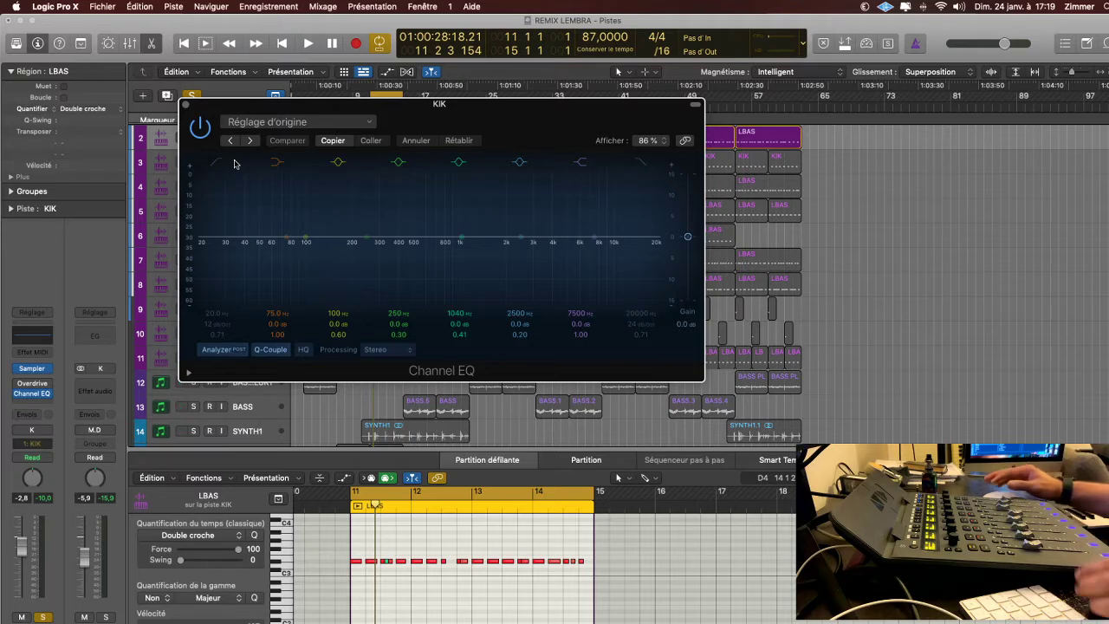
key("space")
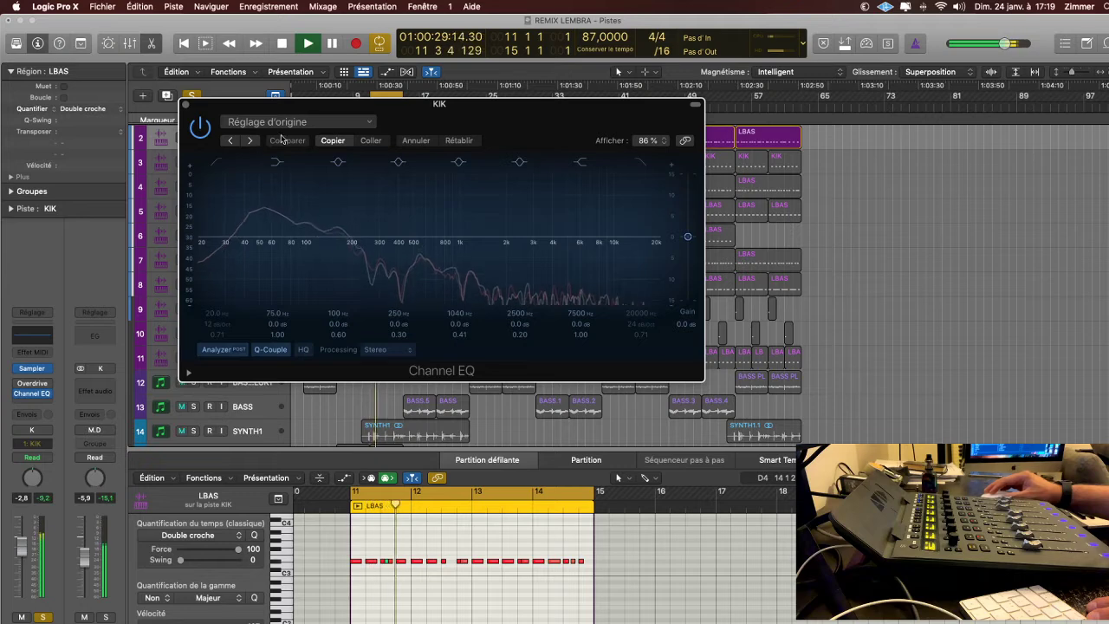
Load the EQ 2 ratio preset in the KIK Channel EQ and lower its low cut to 28.8 Hz.
left_click_drag(454, 132, 653, 147)
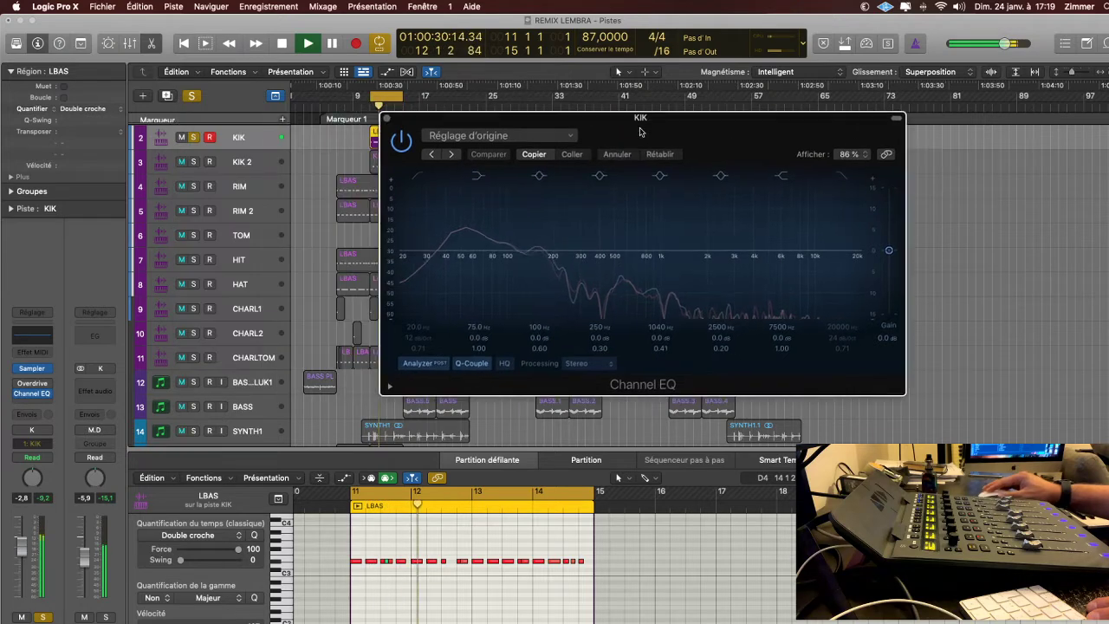
left_click(450, 157)
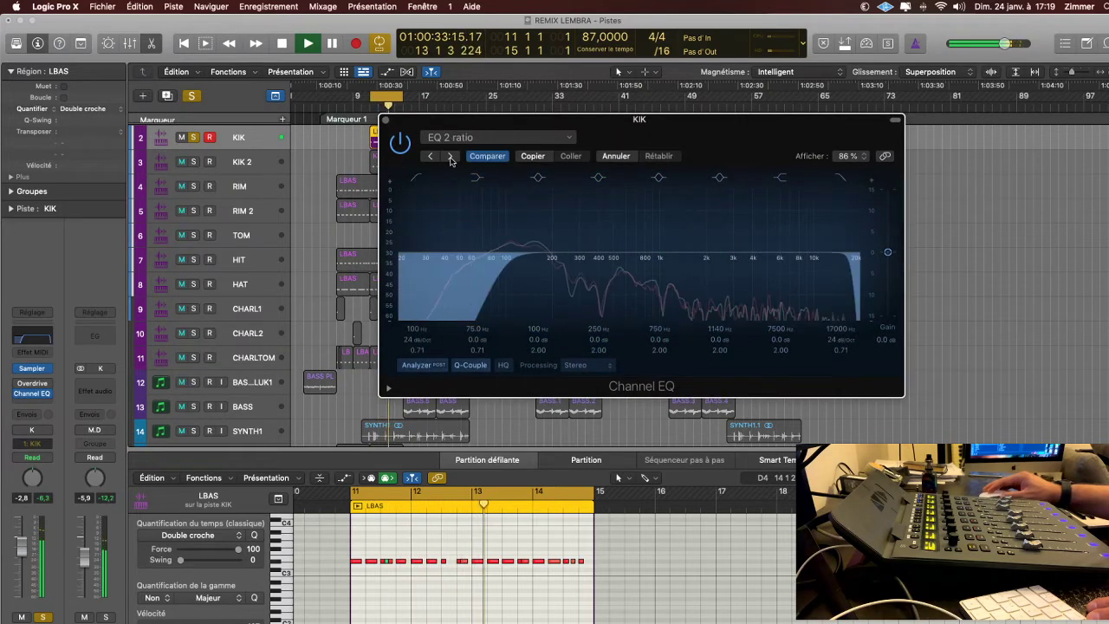
left_click_drag(420, 327, 420, 369)
left_click_drag(431, 266, 430, 266)
left_click(464, 139)
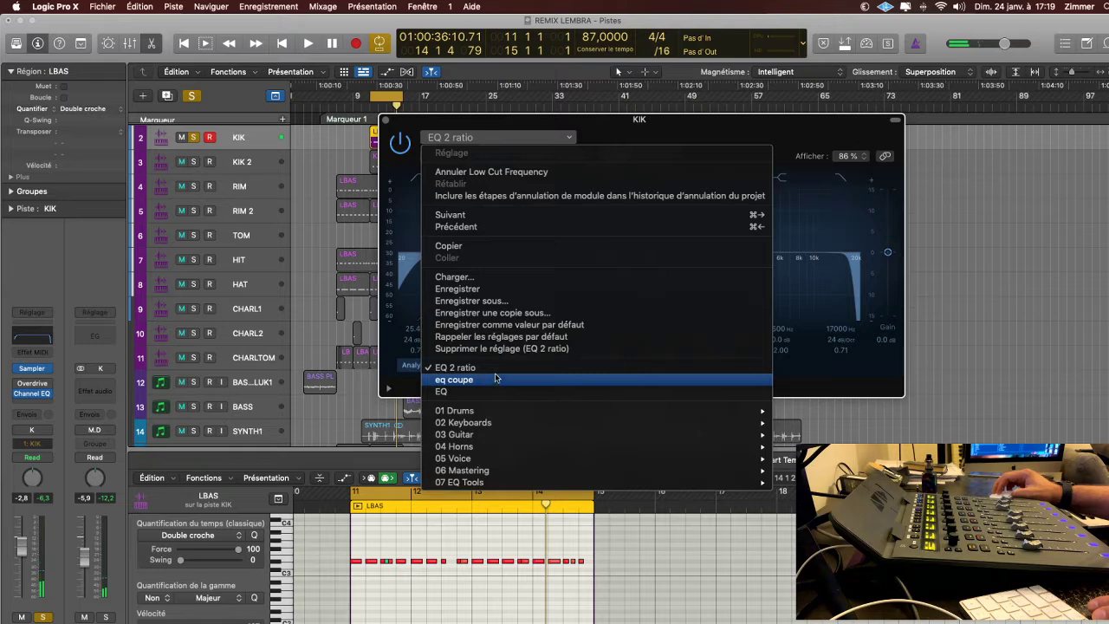
left_click(616, 137)
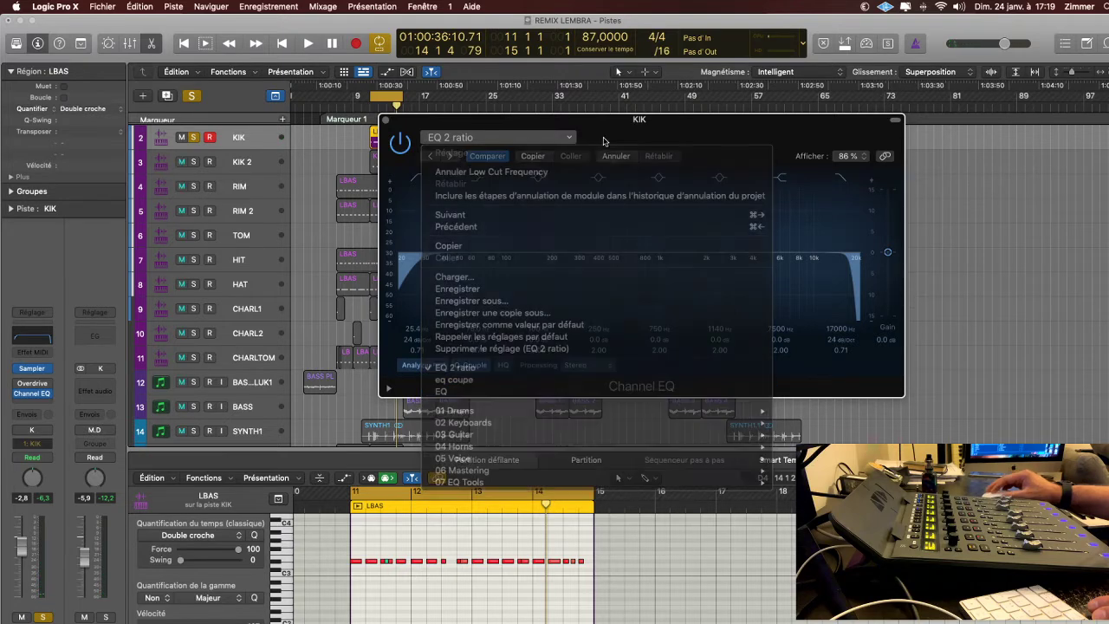
left_click_drag(629, 139, 603, 135)
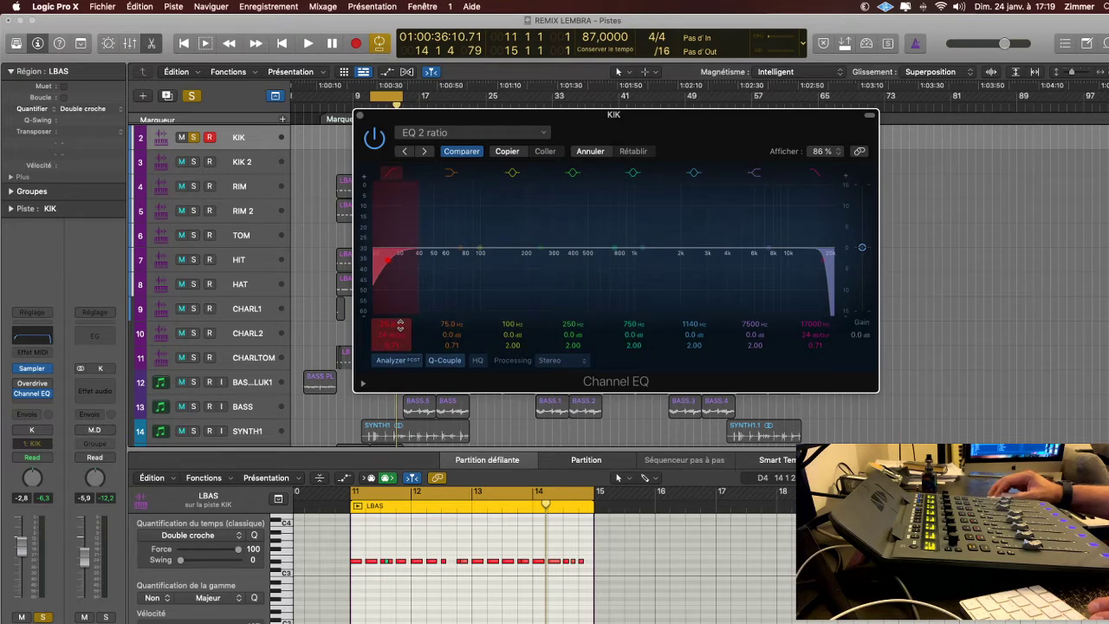
key("space")
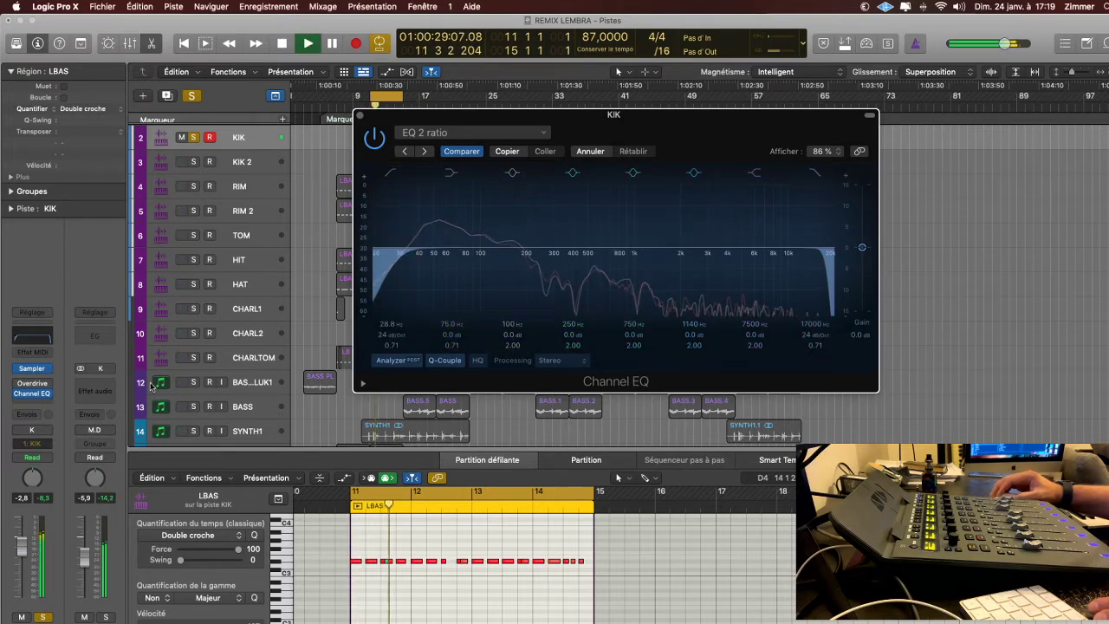
Show the mixer, open the SPAN analyser of the Master Sam channel and place it beside the KIK Channel EQ during playback.
key("space")
key("x")
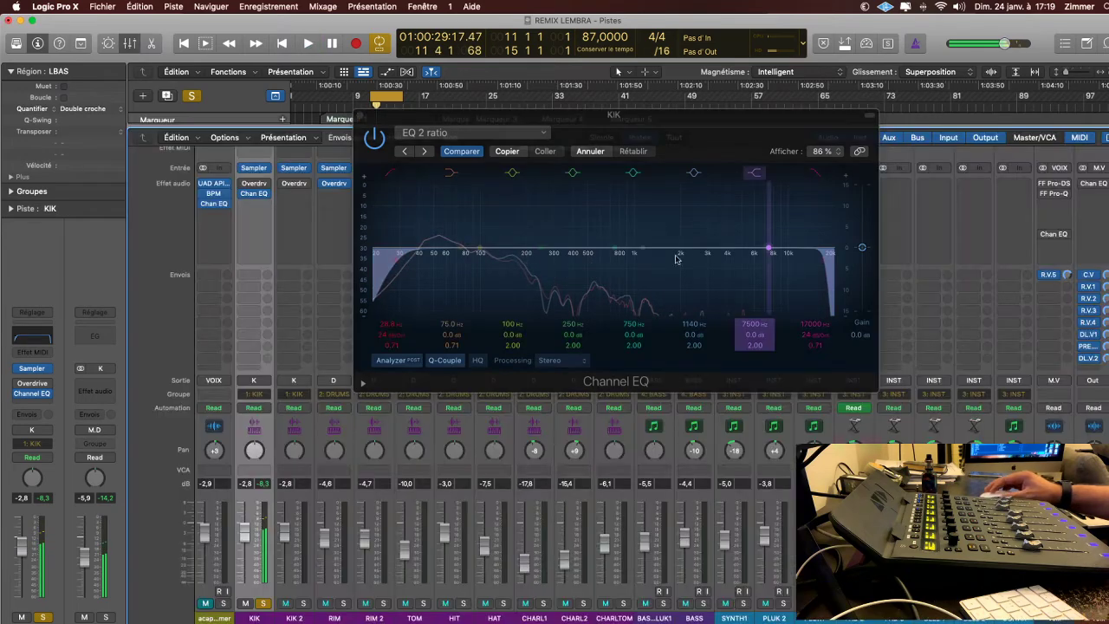
scroll(1035, 314, "right", 15)
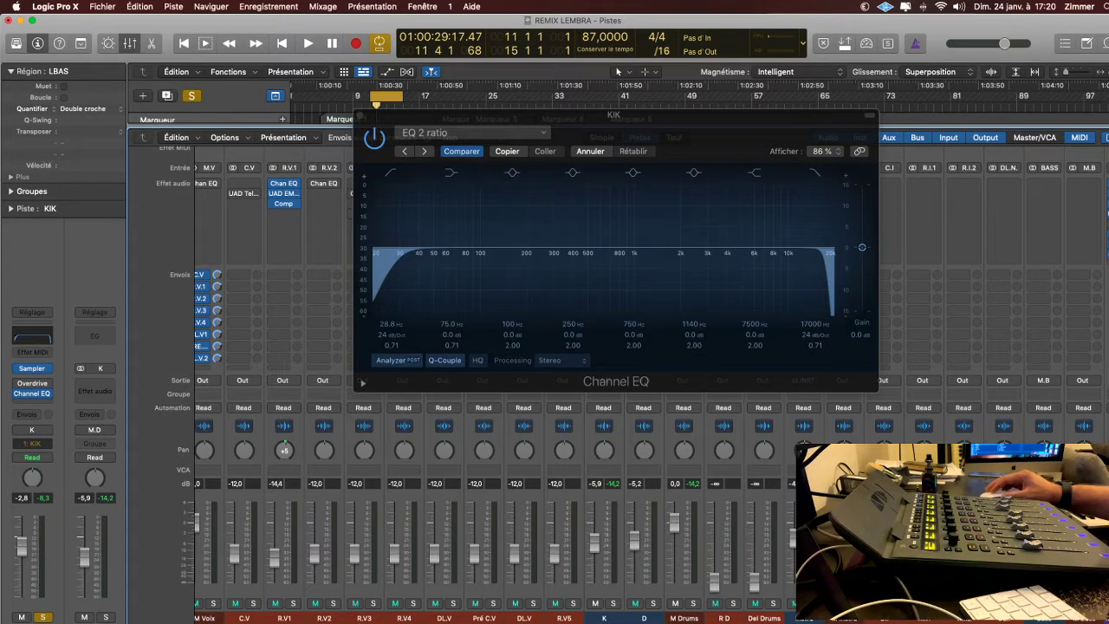
left_click(1107, 214)
left_click_drag(782, 169, 991, 174)
left_click_drag(790, 115, 664, 116)
key("space")
left_click_drag(899, 195, 943, 122)
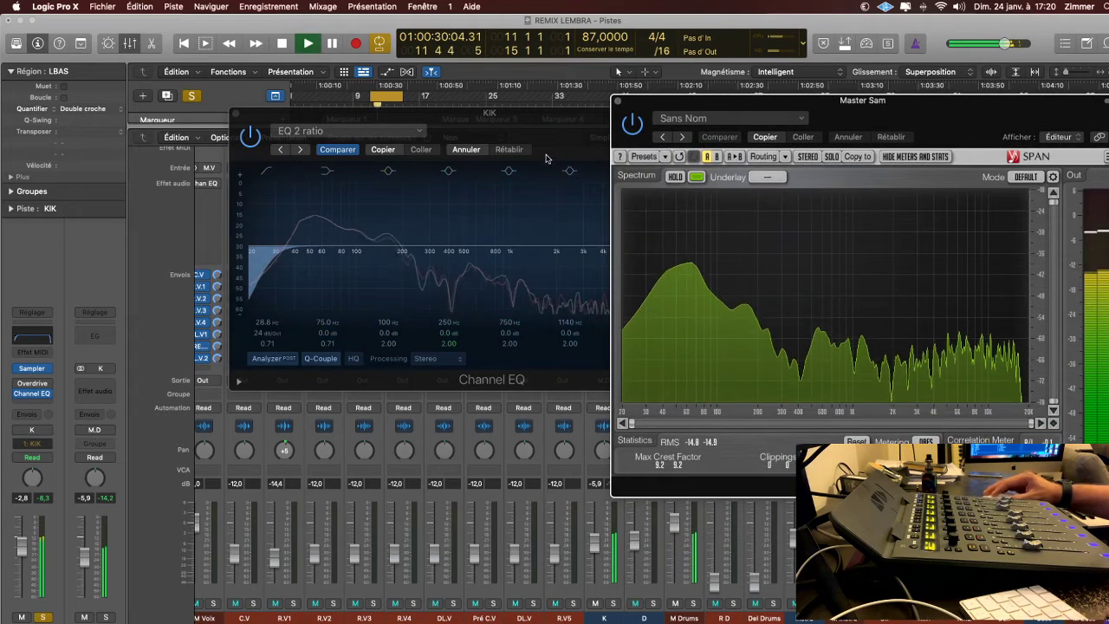
left_click_drag(538, 122, 389, 157)
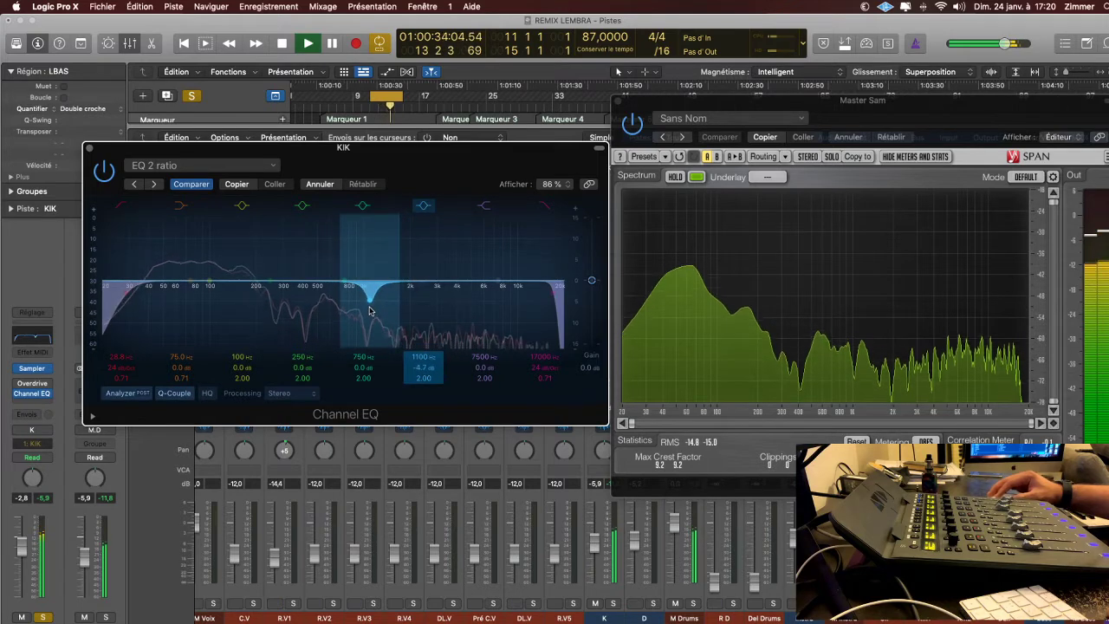
In the KIK Channel EQ, boost 2060 Hz by 4.5 dB and cut 820 Hz by 4.1 dB and 390 Hz by 3.2 dB.
left_click_drag(370, 311, 408, 210)
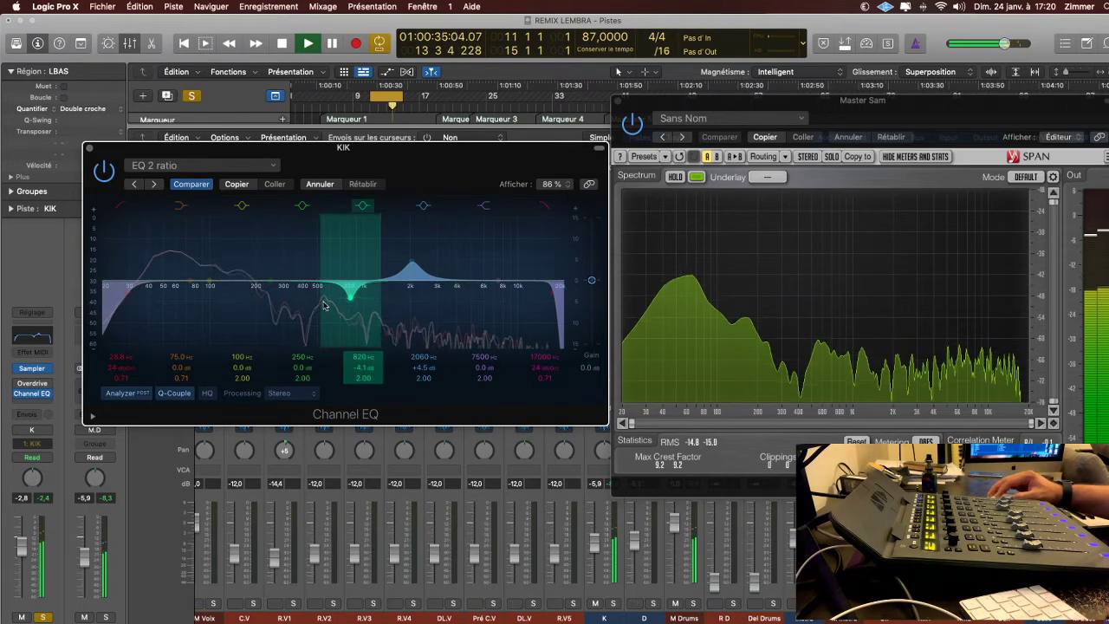
key("space")
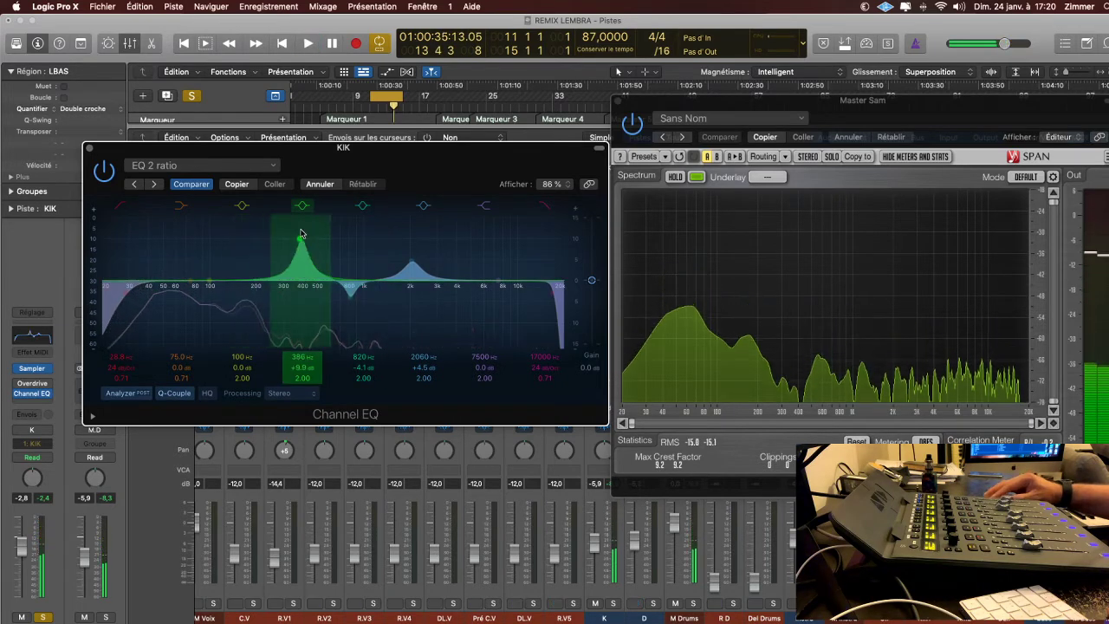
left_click_drag(301, 234, 274, 233)
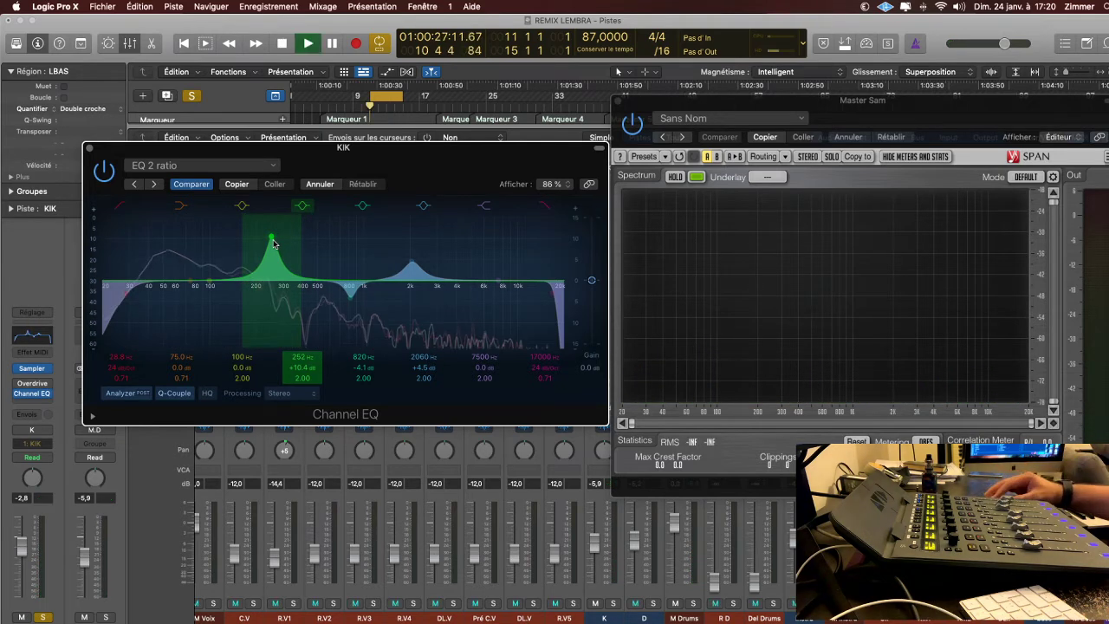
left_click_drag(309, 222, 318, 219)
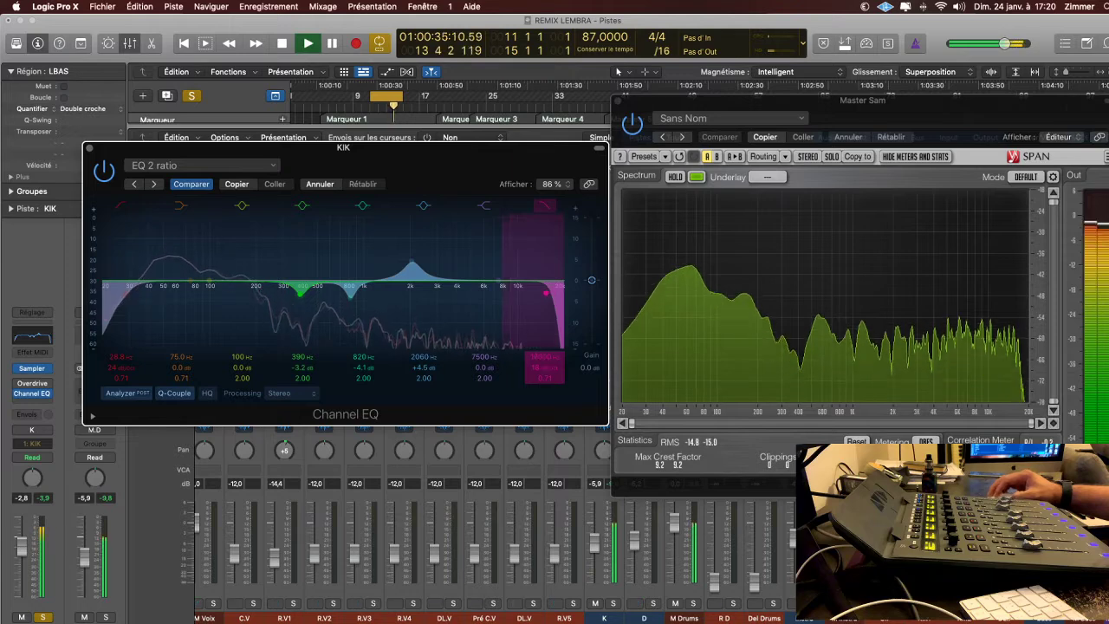
Set the KIK EQ's high cut to 4540 Hz at 6 dB/oct and compare the kick with the EQ bypassed and active.
left_click_drag(546, 292, 502, 292)
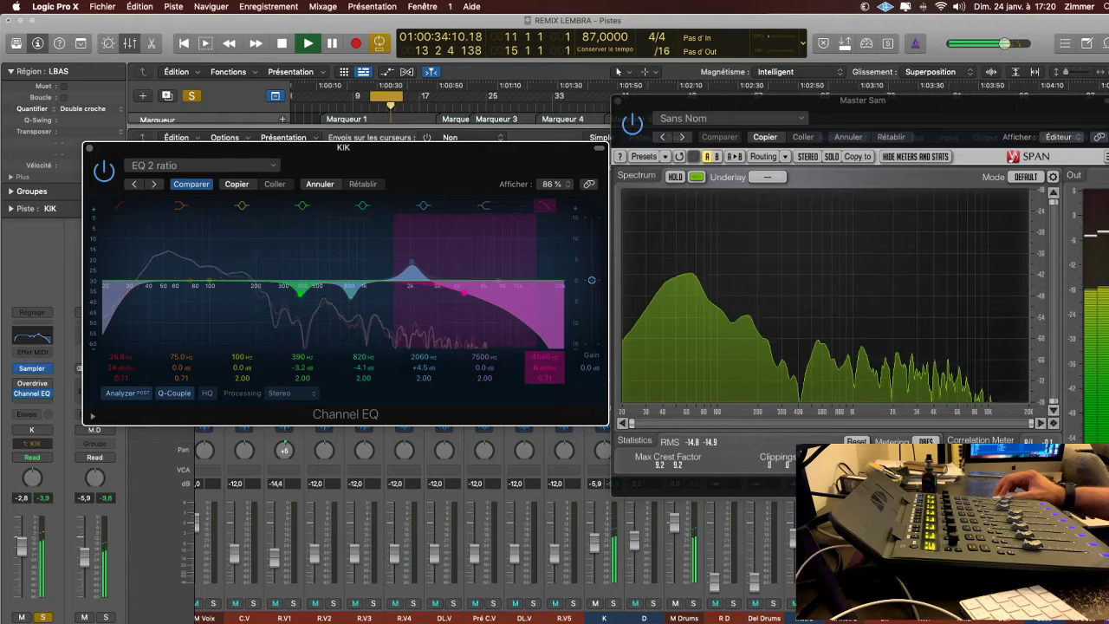
key("space")
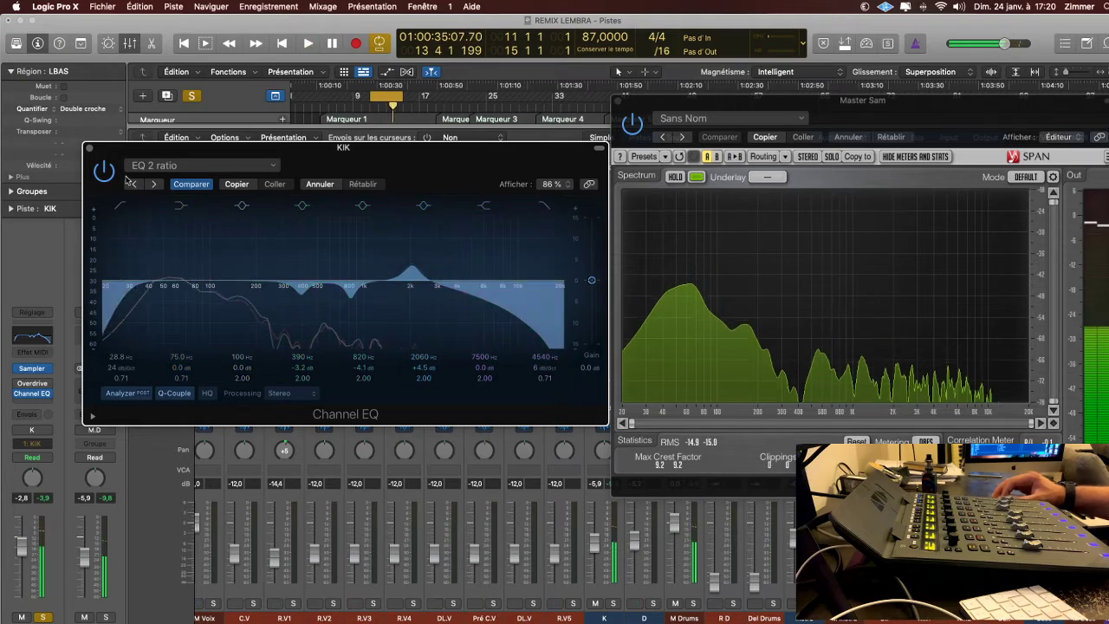
key("space")
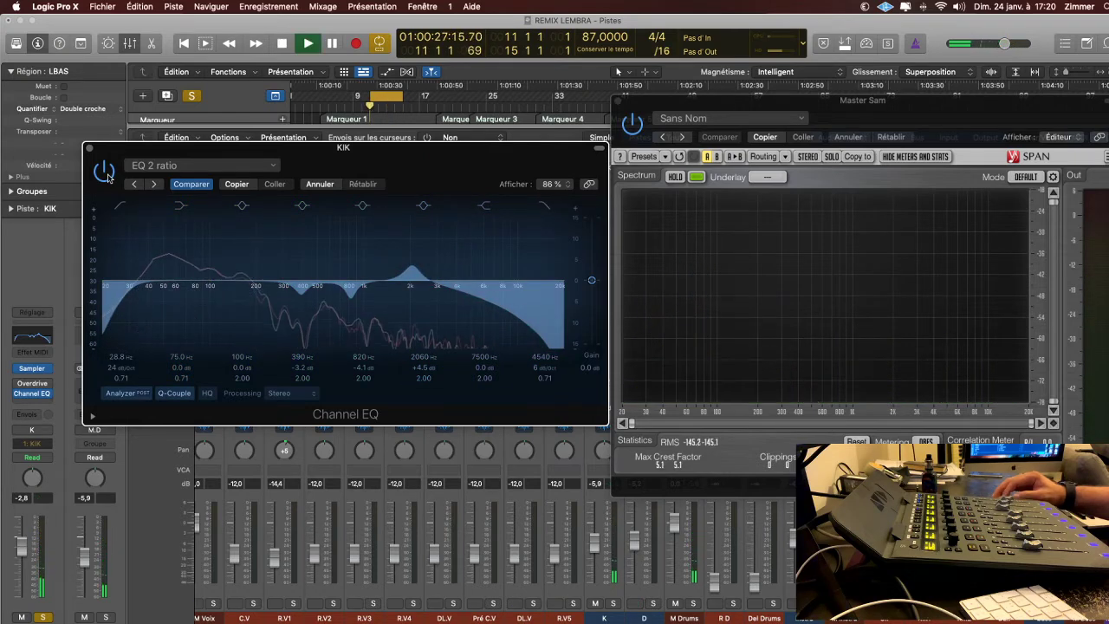
key("space")
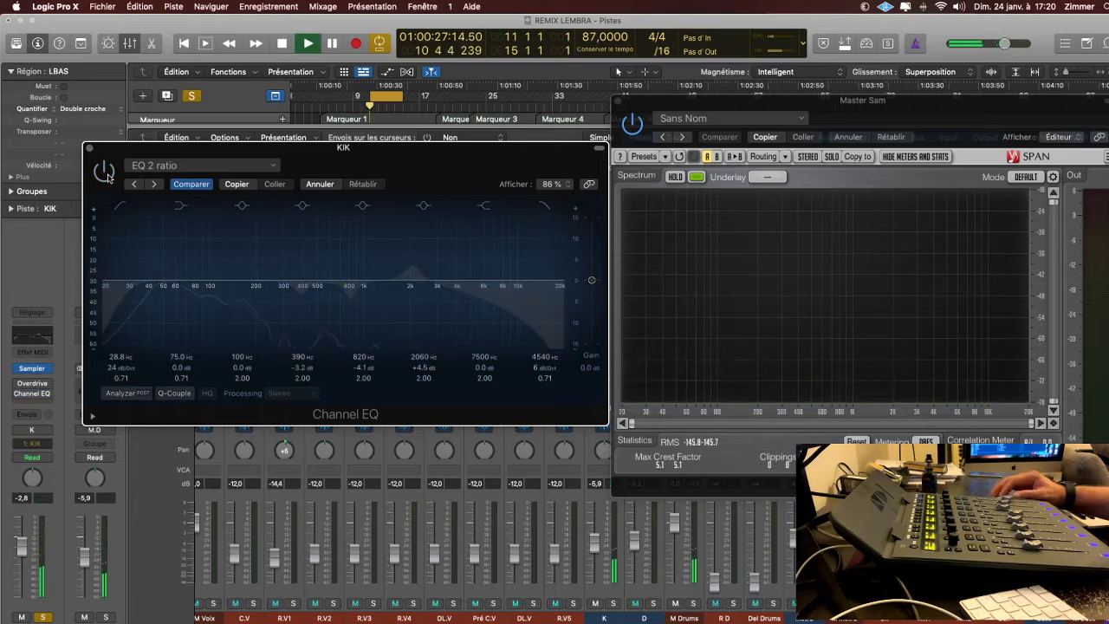
left_click(105, 172)
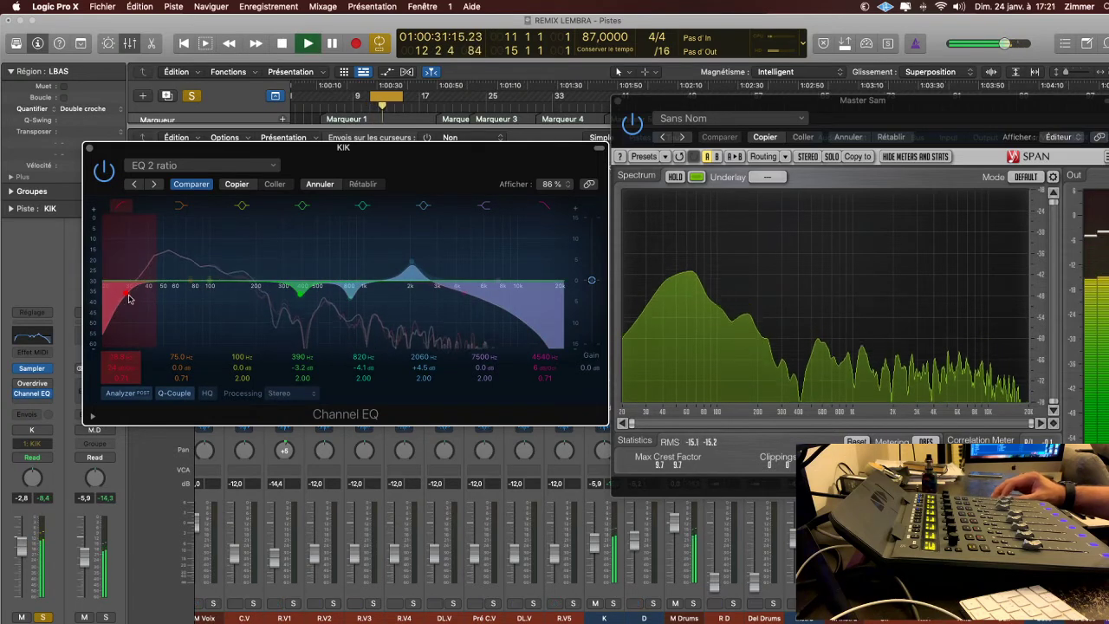
left_click(90, 147)
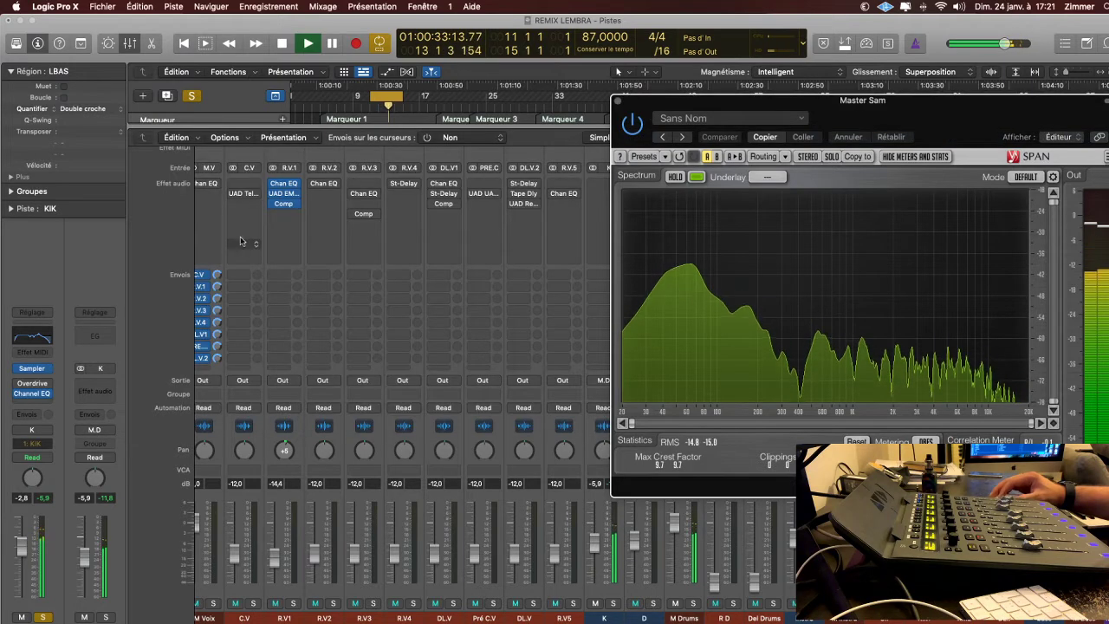
Copy the Channel EQ from the KIK channel to the insert below the Overdrive on KIK 2.
scroll(248, 240, "left", 10)
scroll(291, 270, "left", 6)
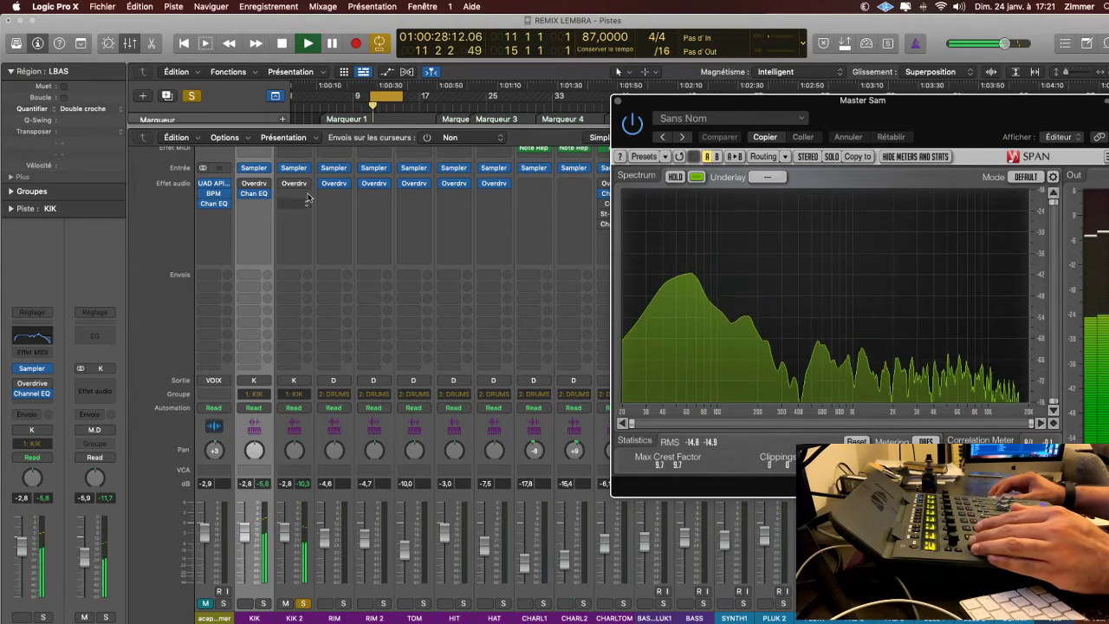
mouse_move(256, 197)
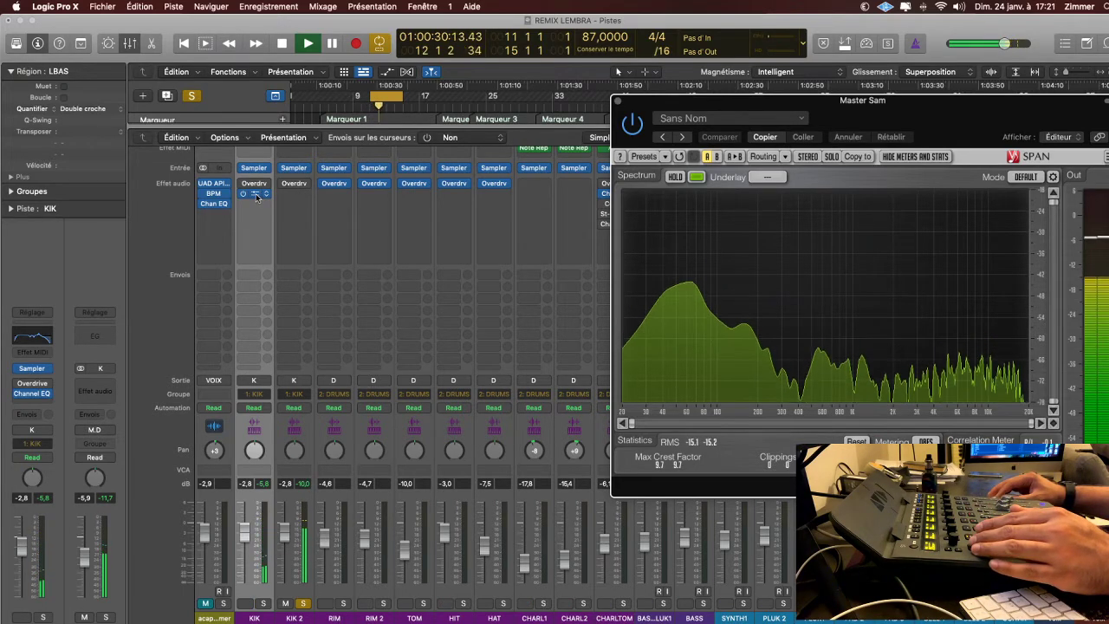
left_click_drag(257, 197, 296, 196)
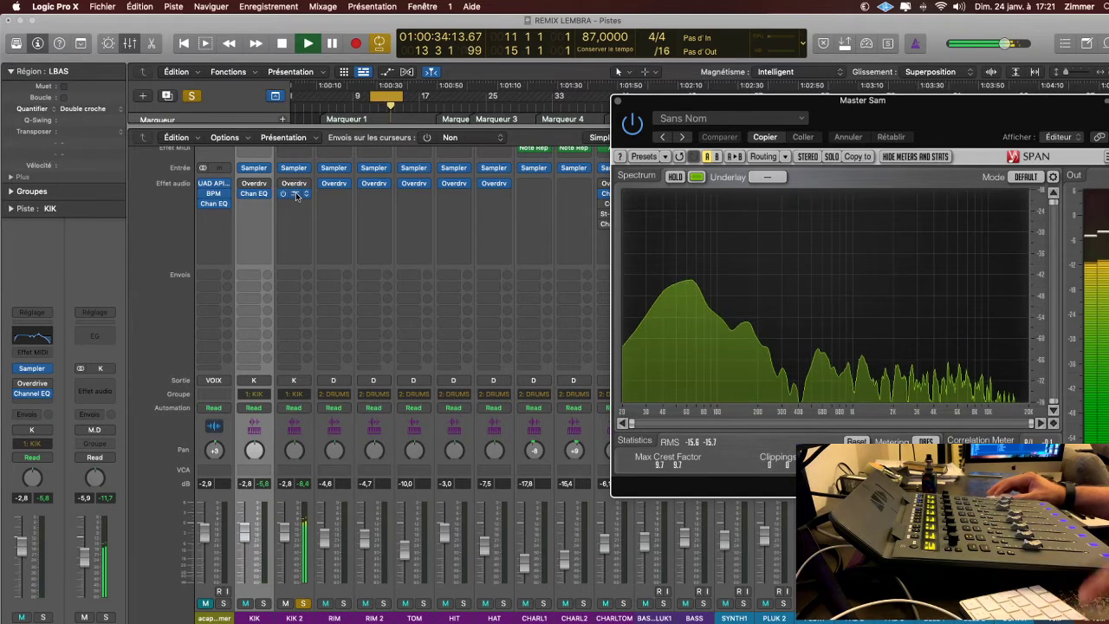
Solo KIK along with KIK 2, listen to both kicks together, and close the SPAN analyser.
key("m")
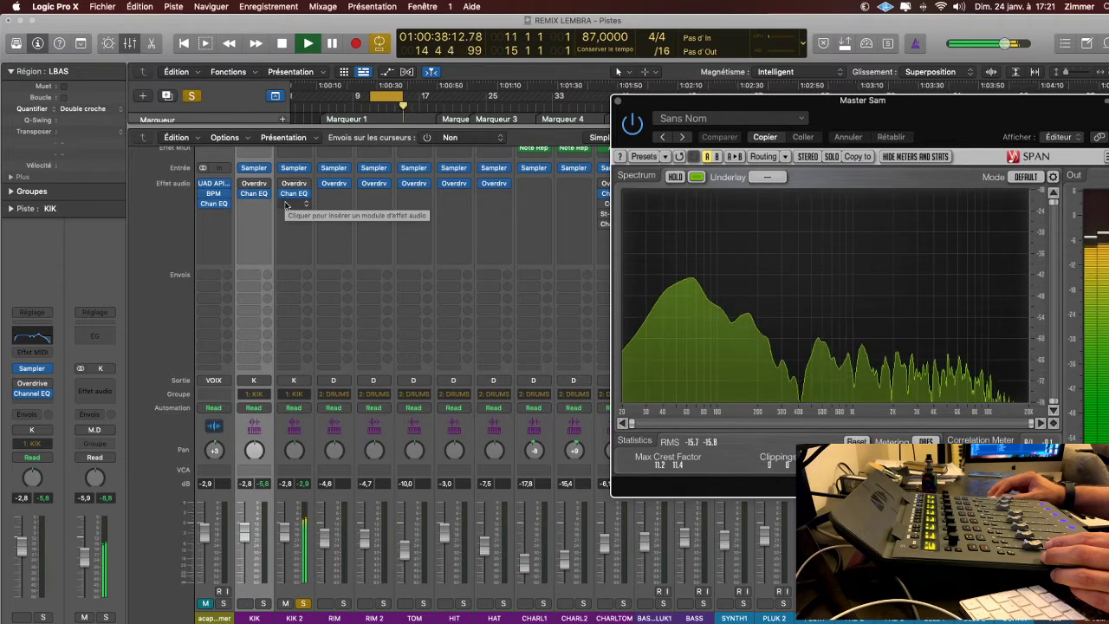
key("s")
key("s")
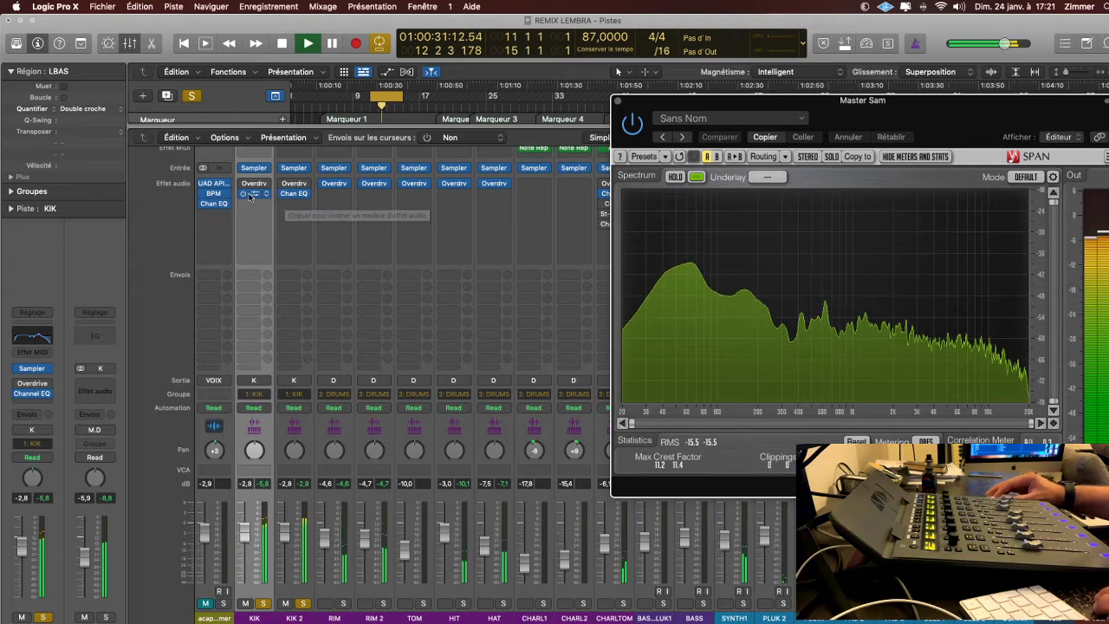
scroll(265, 227, "up", 1)
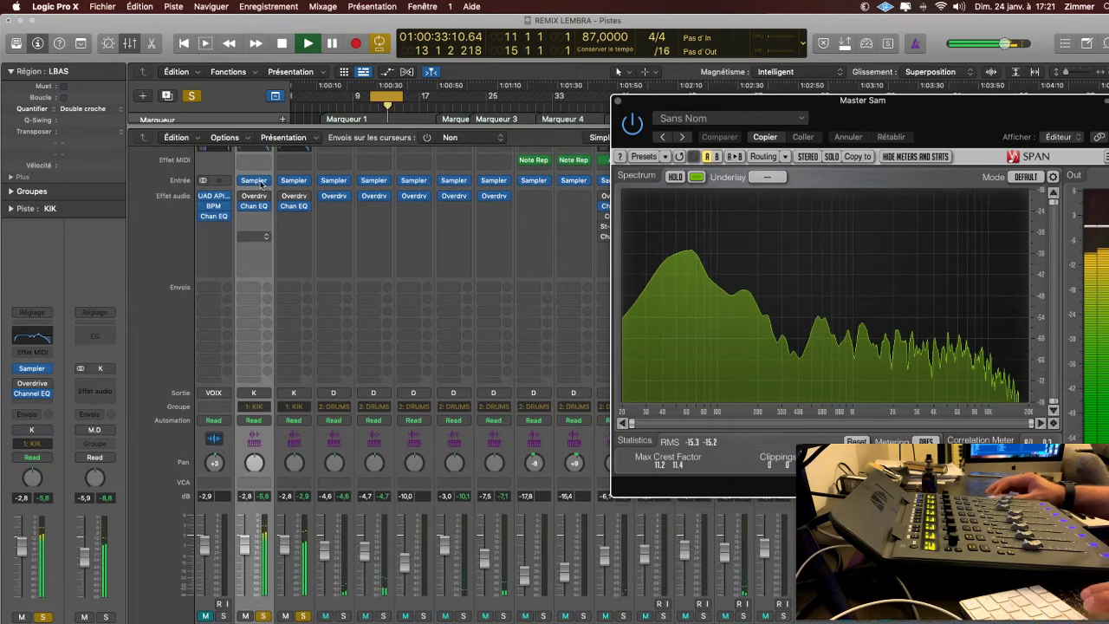
key("space")
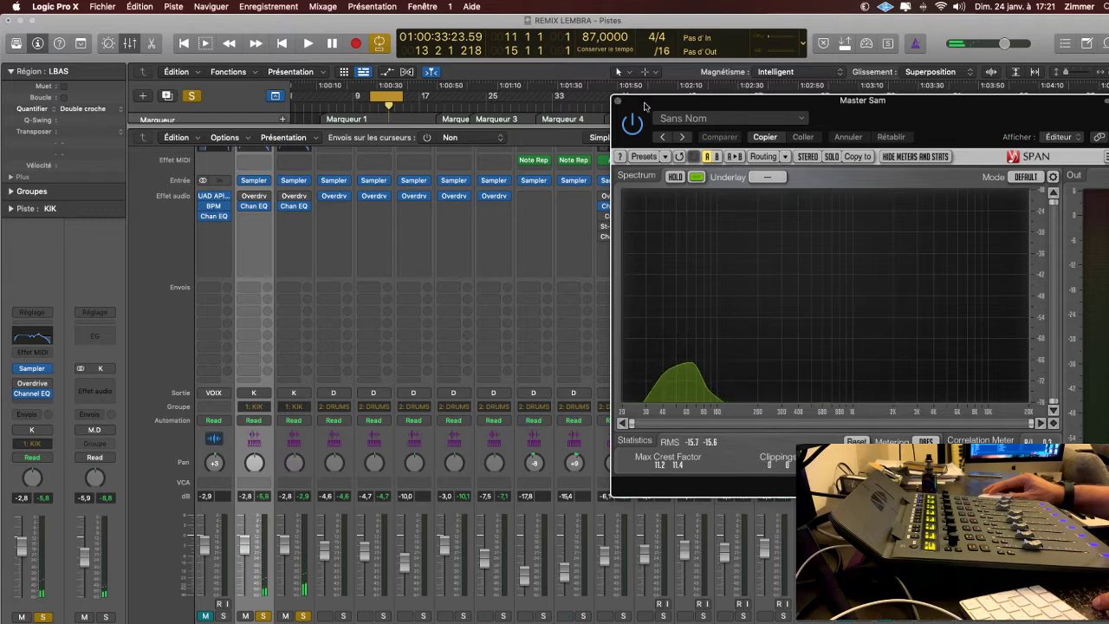
left_click_drag(646, 105, 532, 107)
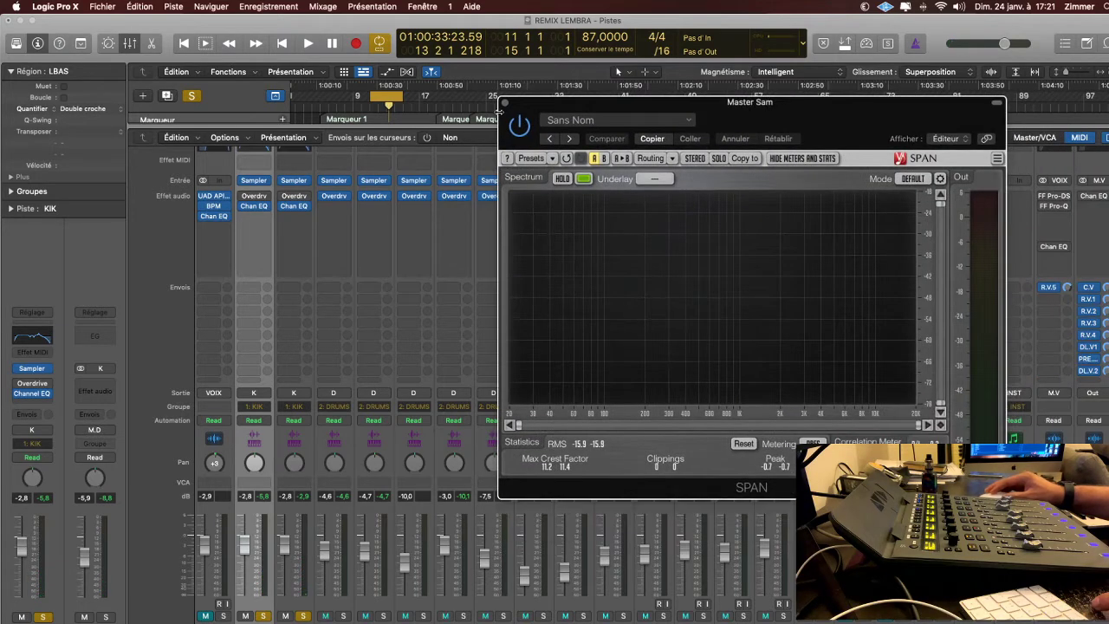
left_click(504, 103)
With only KIK soloed, reduce the mixer to the KIK signal chain and select its K bus channel.
scroll(591, 264, "right", 1)
key("space")
scroll(591, 267, "right", 15)
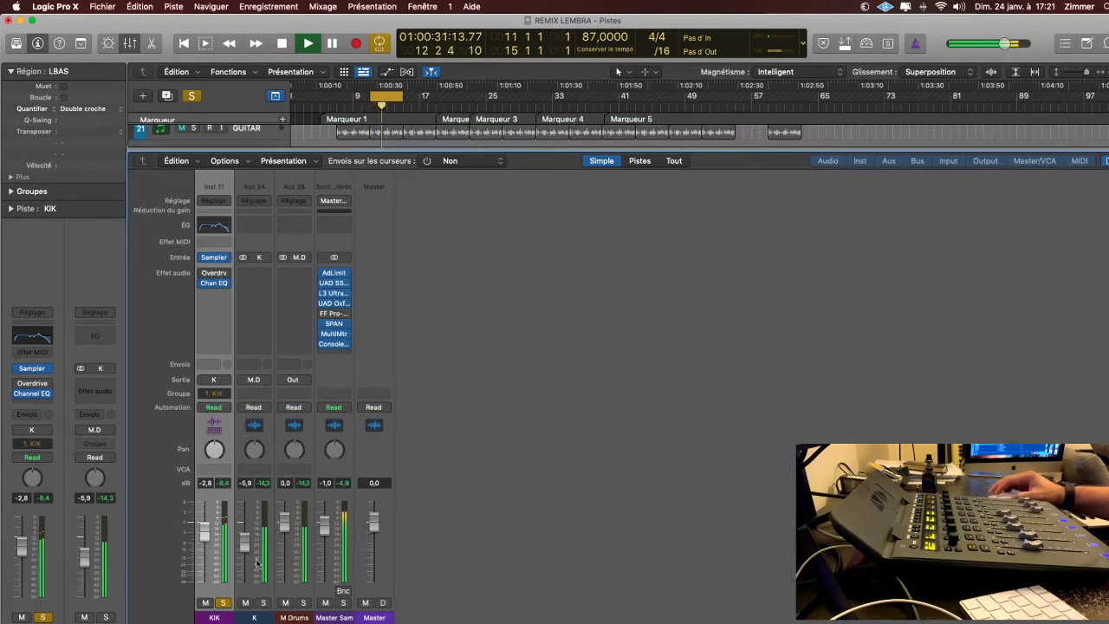
key("space")
left_click(264, 578)
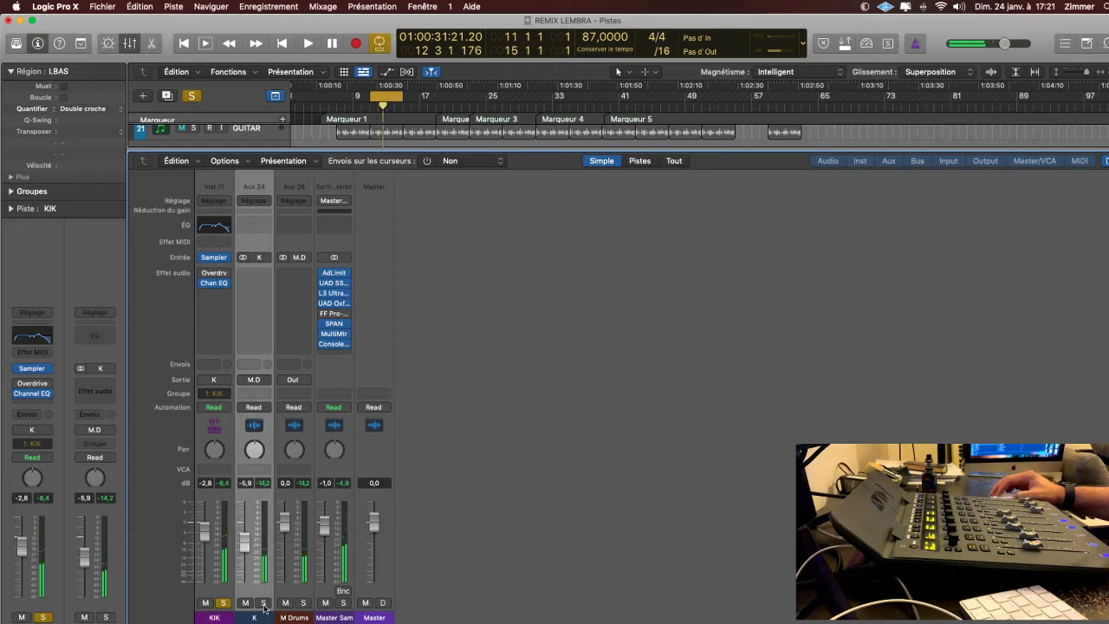
left_click(303, 620)
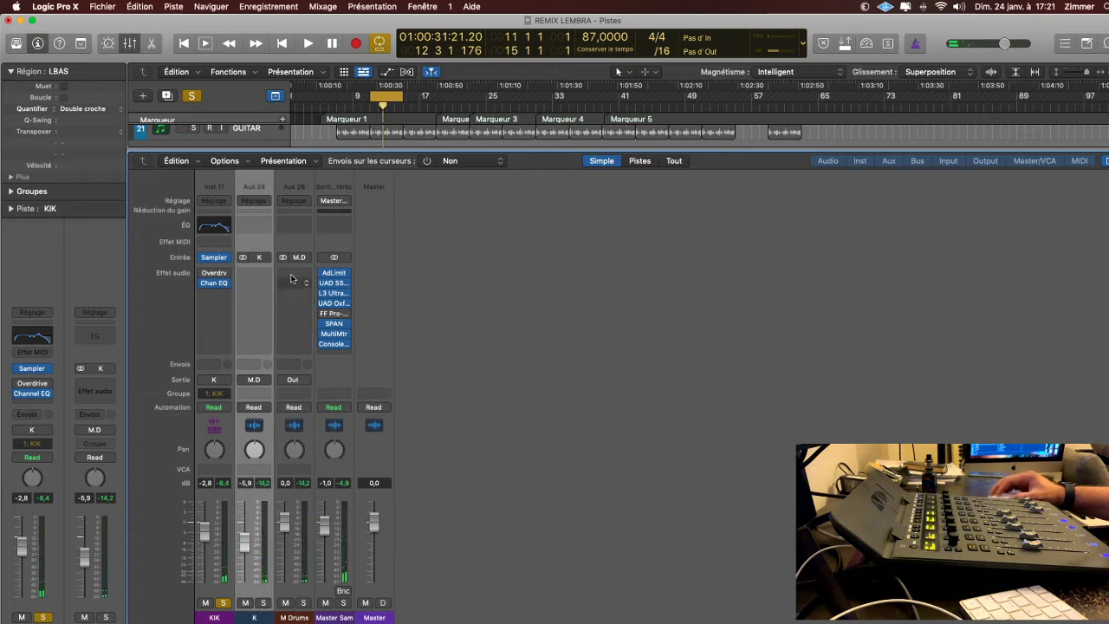
Bypass the AdLimit, UAD SS, L3 Ultra and UAD Oxf effects on the Master Sam channel and play the kick.
key("space")
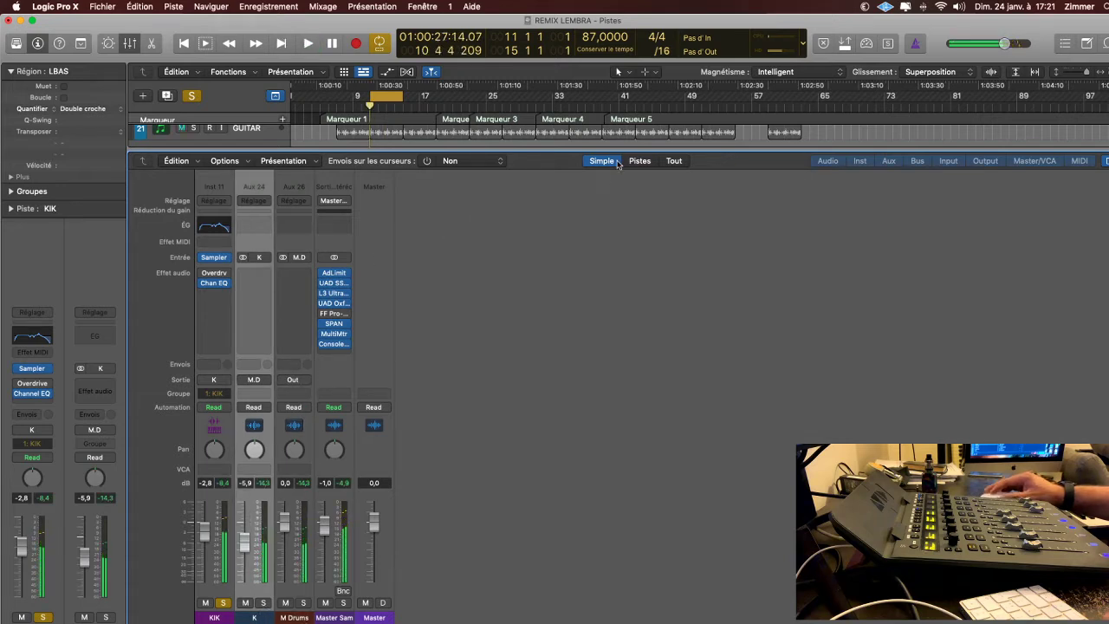
left_click(624, 162)
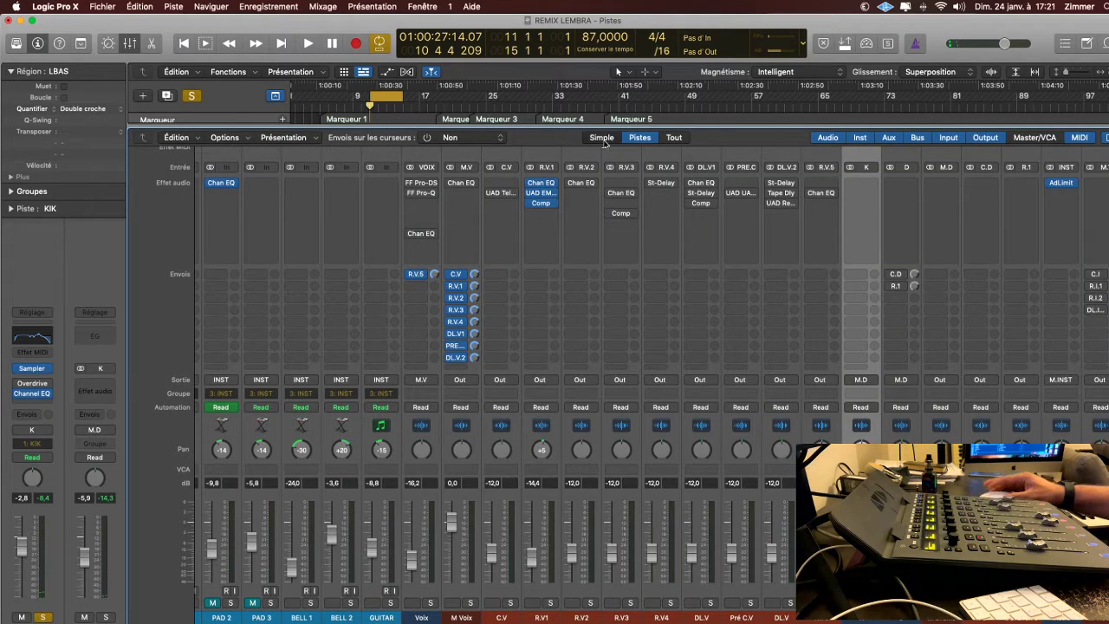
left_click(603, 138)
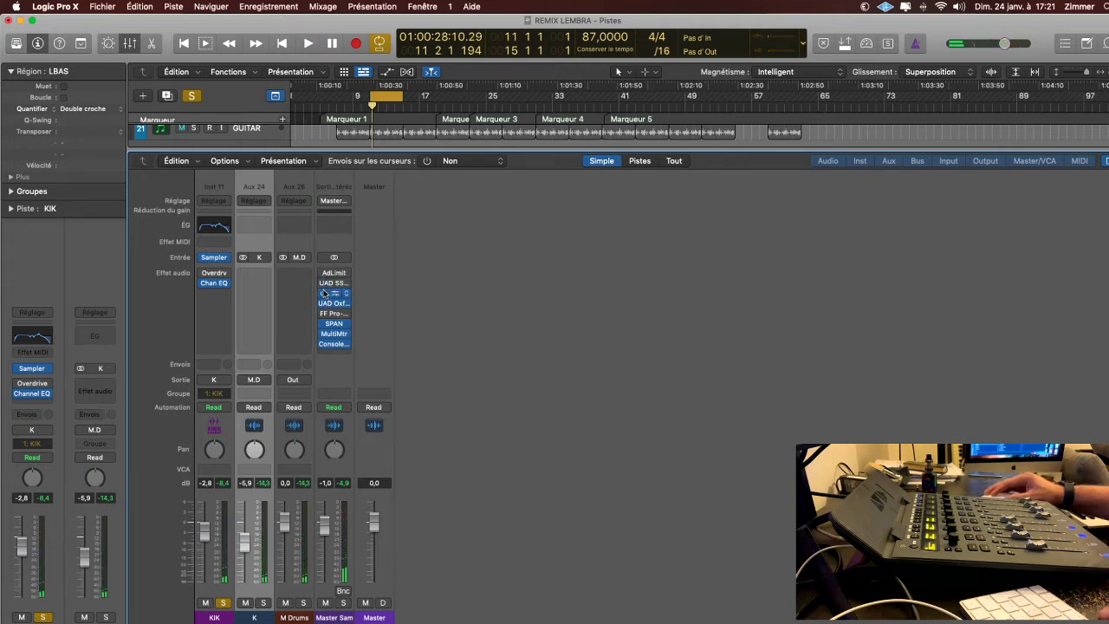
key("space")
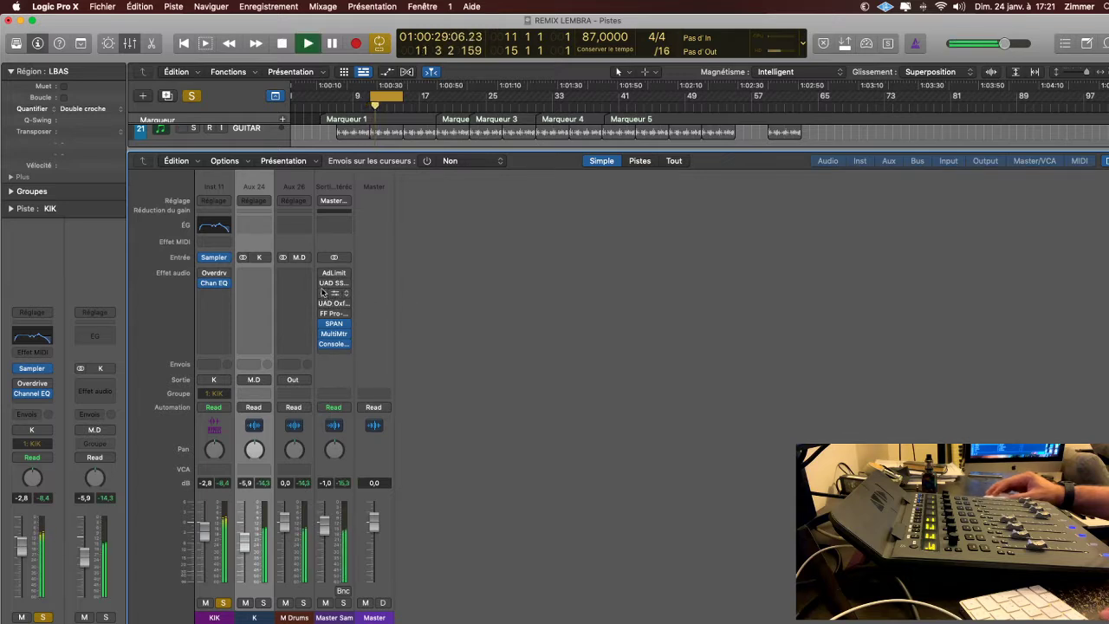
Close the SPAN window, play the kick and re-enable the Adaptive Limiter on the Master Sam channel.
key("space")
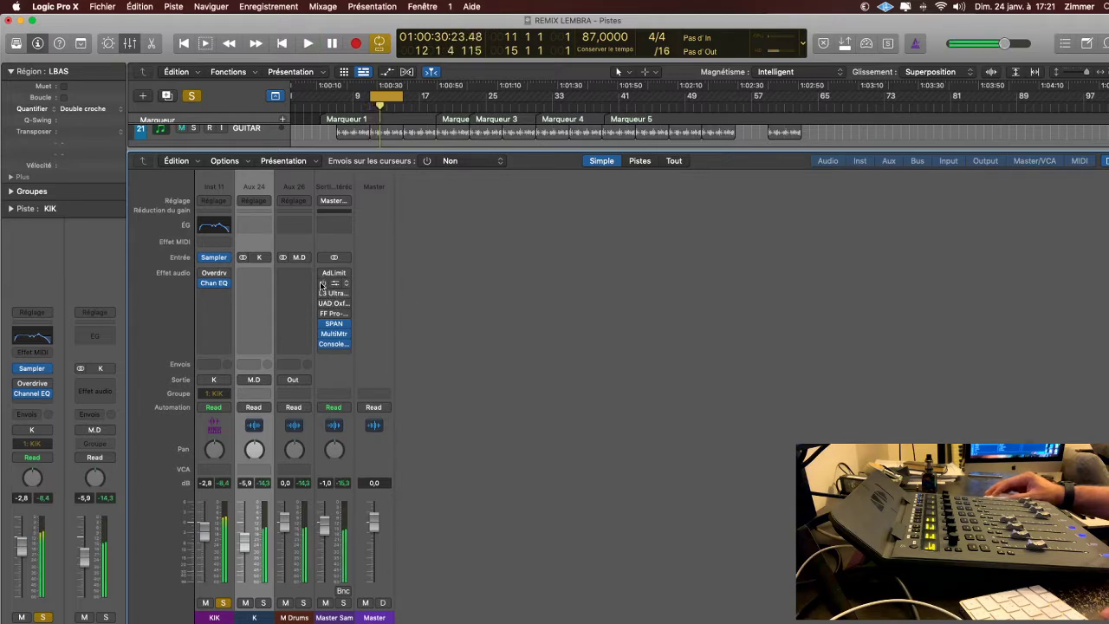
key("v")
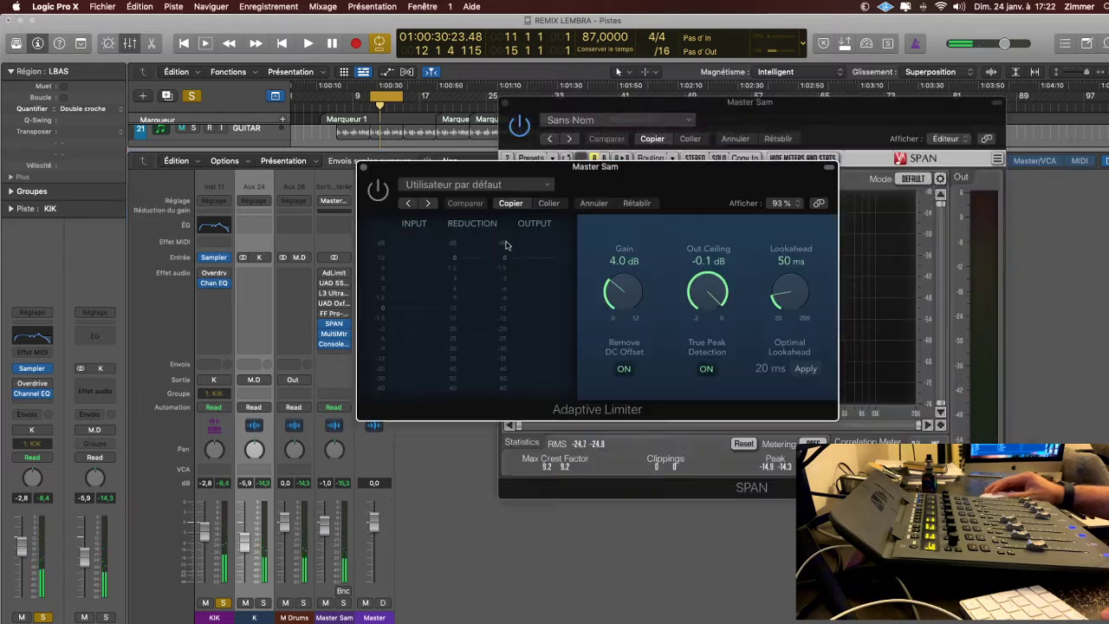
left_click(507, 103)
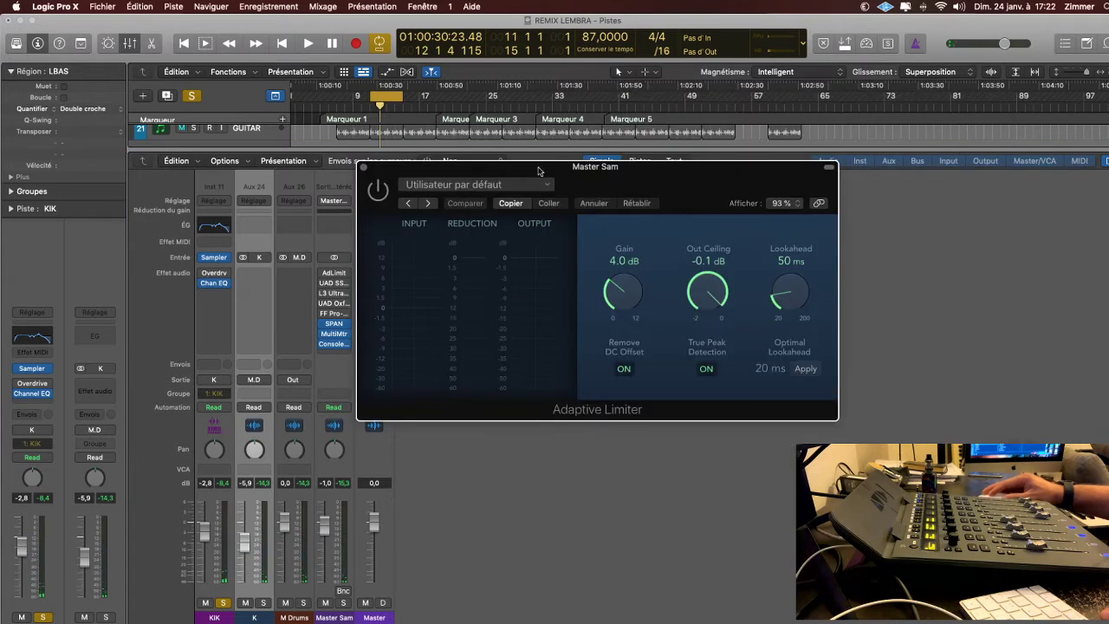
key("space")
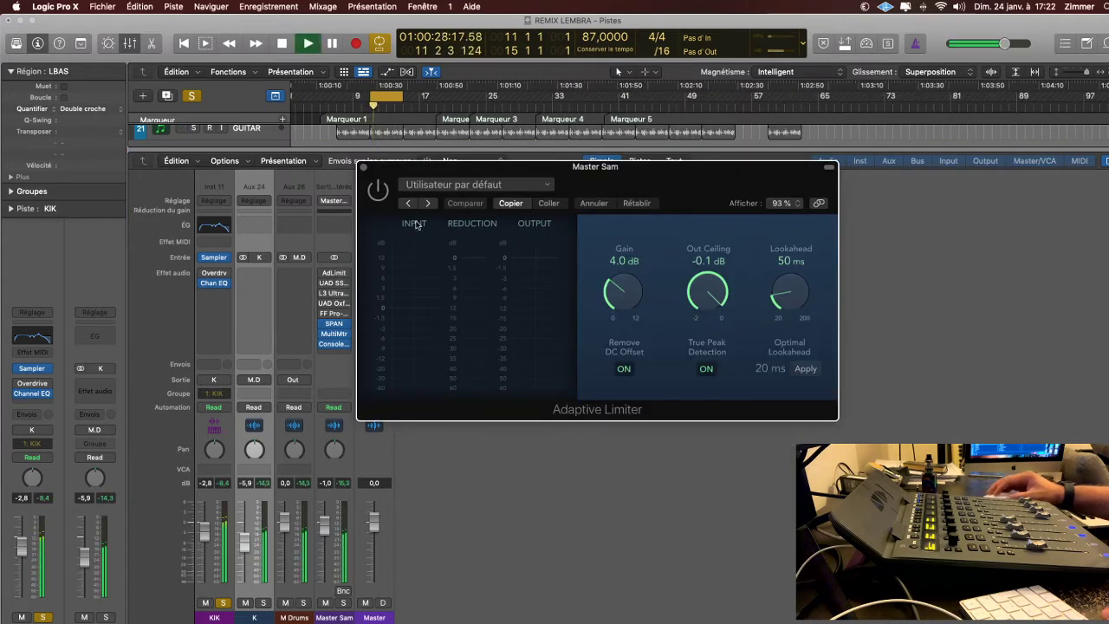
left_click(382, 196)
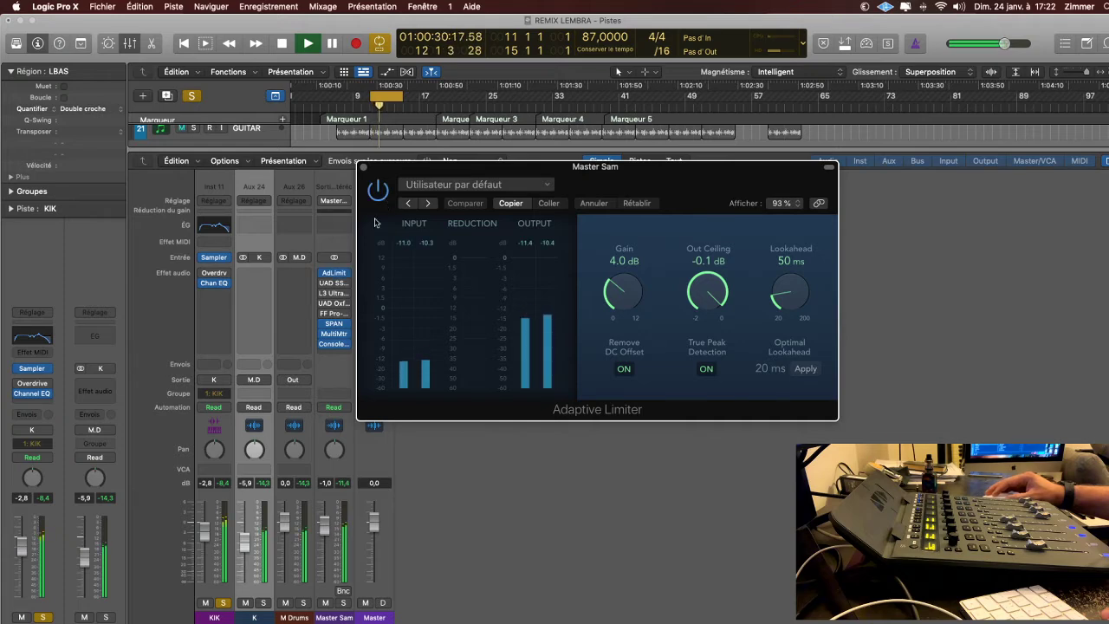
Re-enable the UAD SSL E Channel Strip on Master Sam, listen to the kick through it and close its window.
left_click(338, 284)
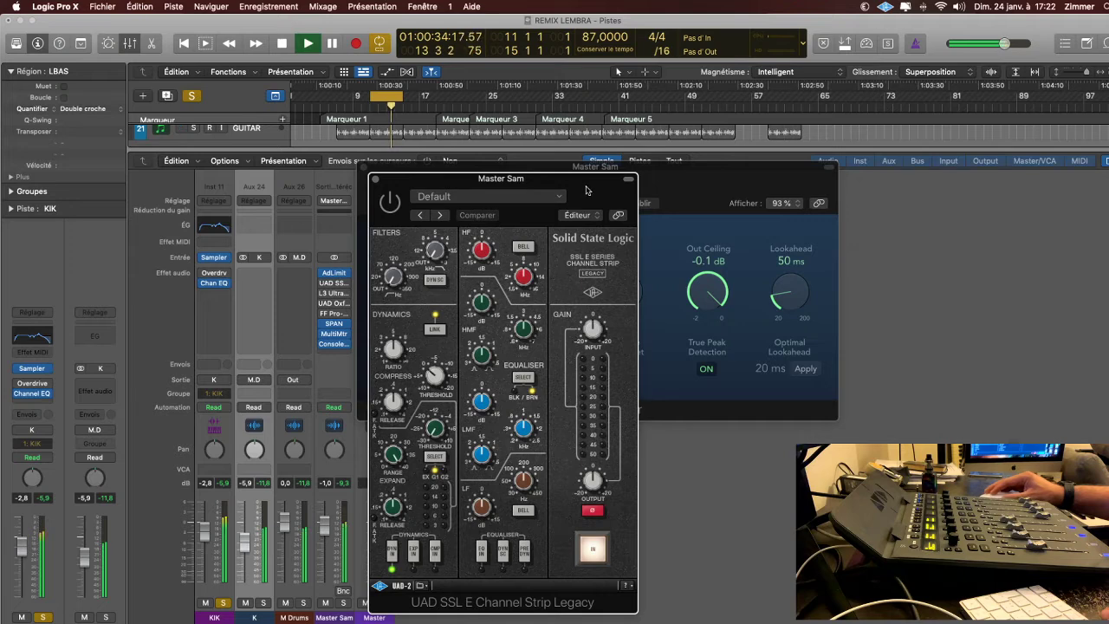
left_click_drag(582, 194, 855, 235)
left_click(671, 245)
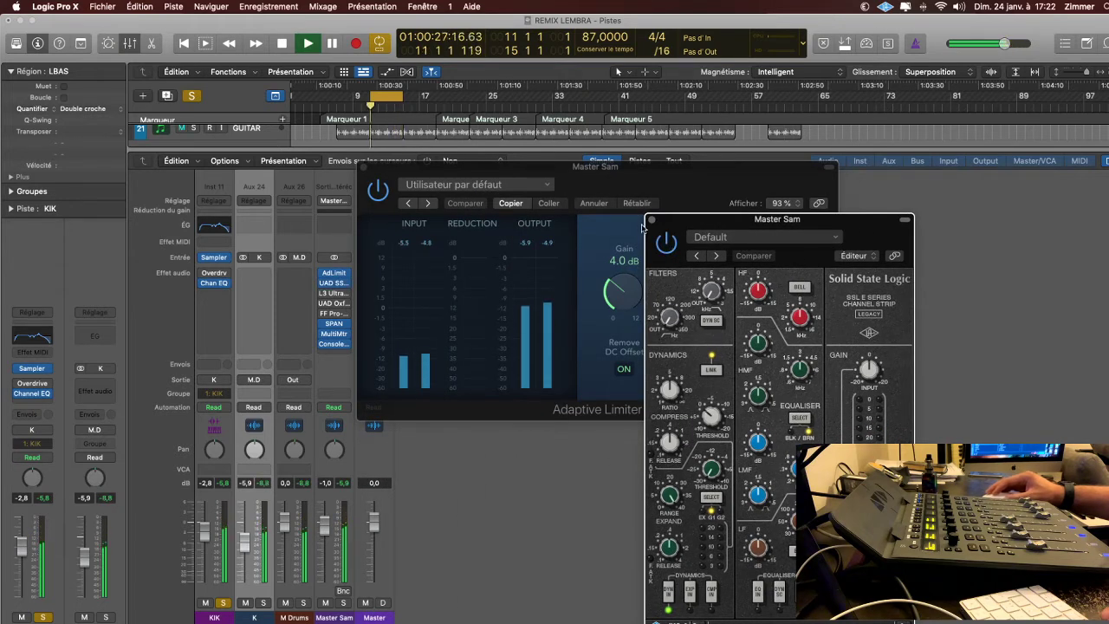
key("space")
left_click(652, 219)
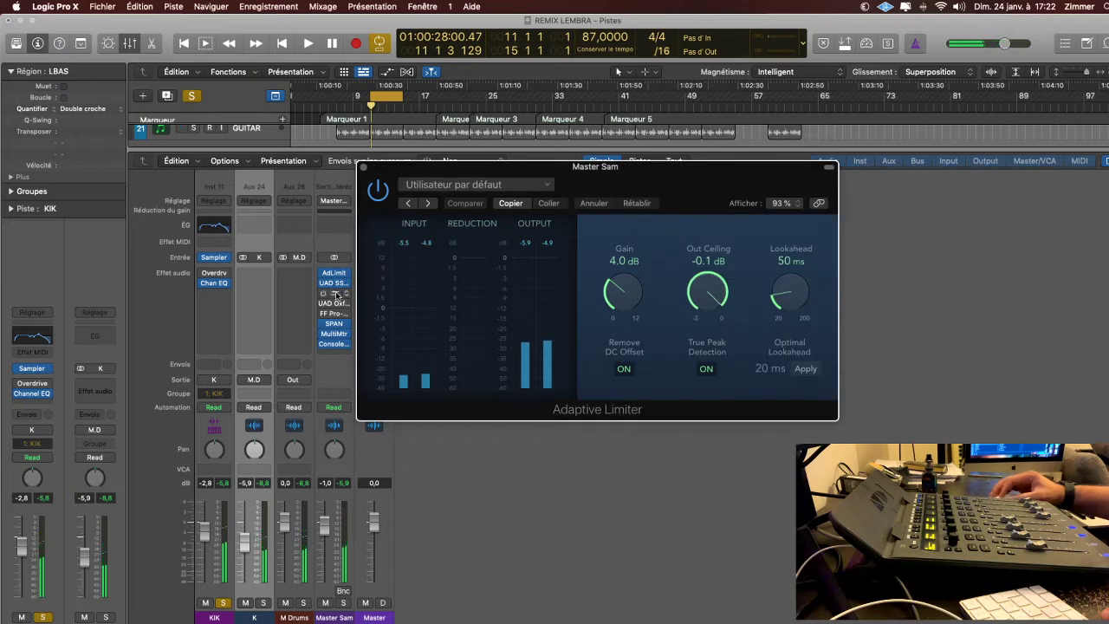
Set the L3 UltraMaximizer on Master Sam to 16-bit quantization and re-enable it while the kick plays.
left_click(336, 294)
left_click_drag(436, 184, 771, 184)
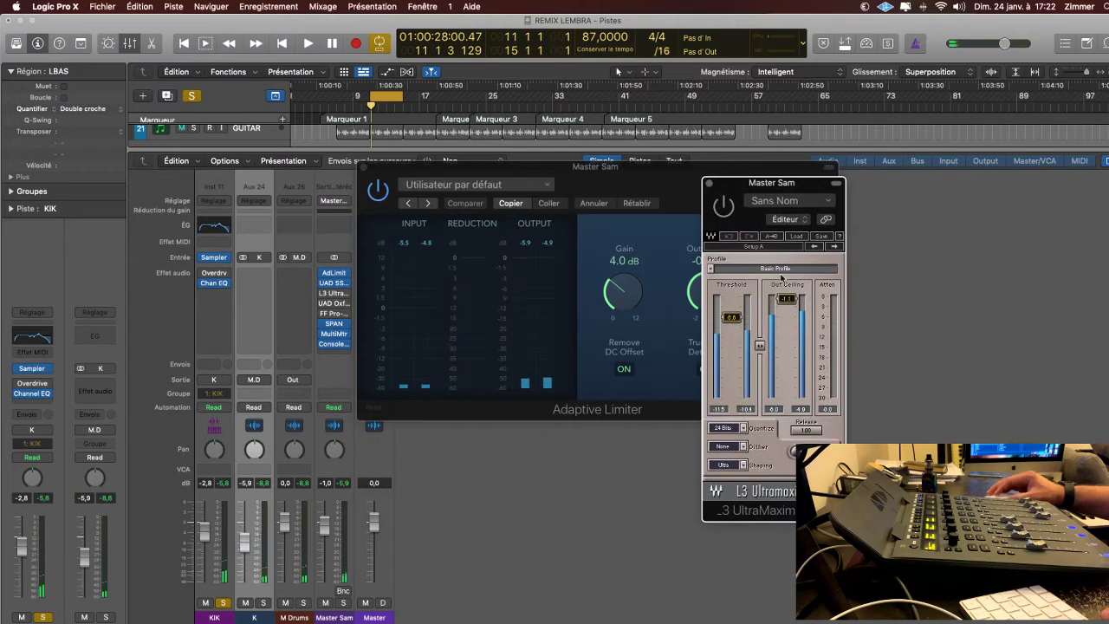
key("space")
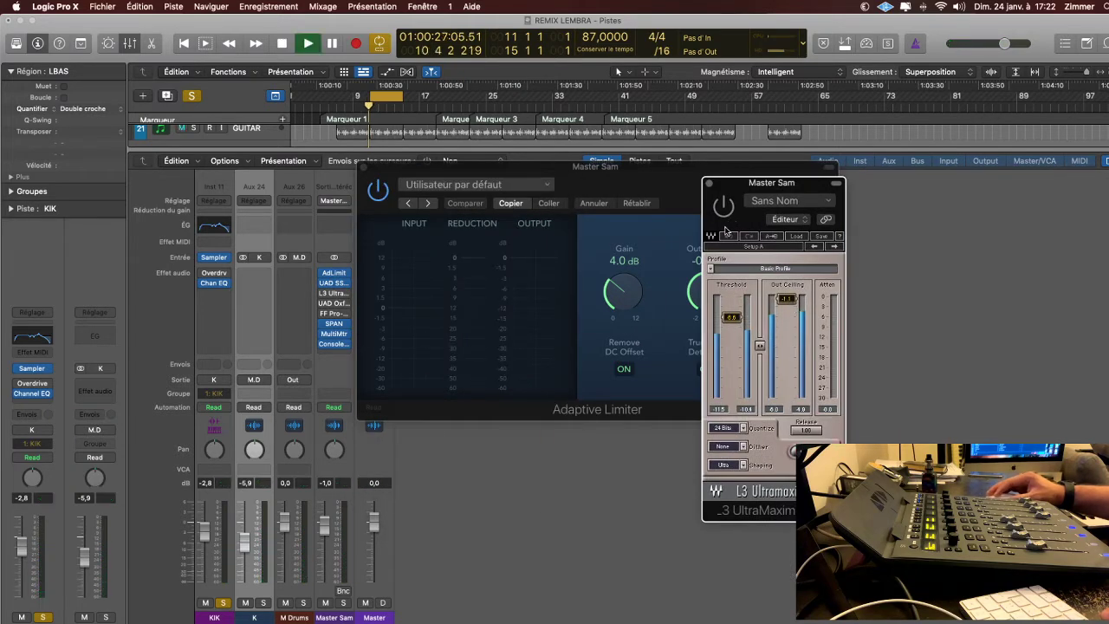
left_click(742, 429)
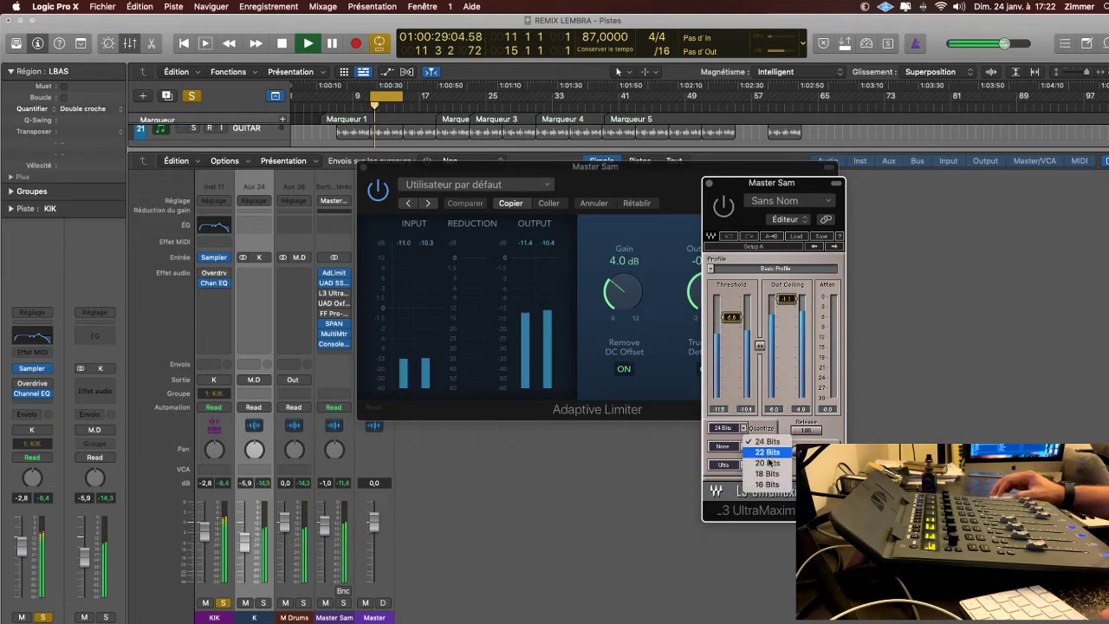
left_click(767, 484)
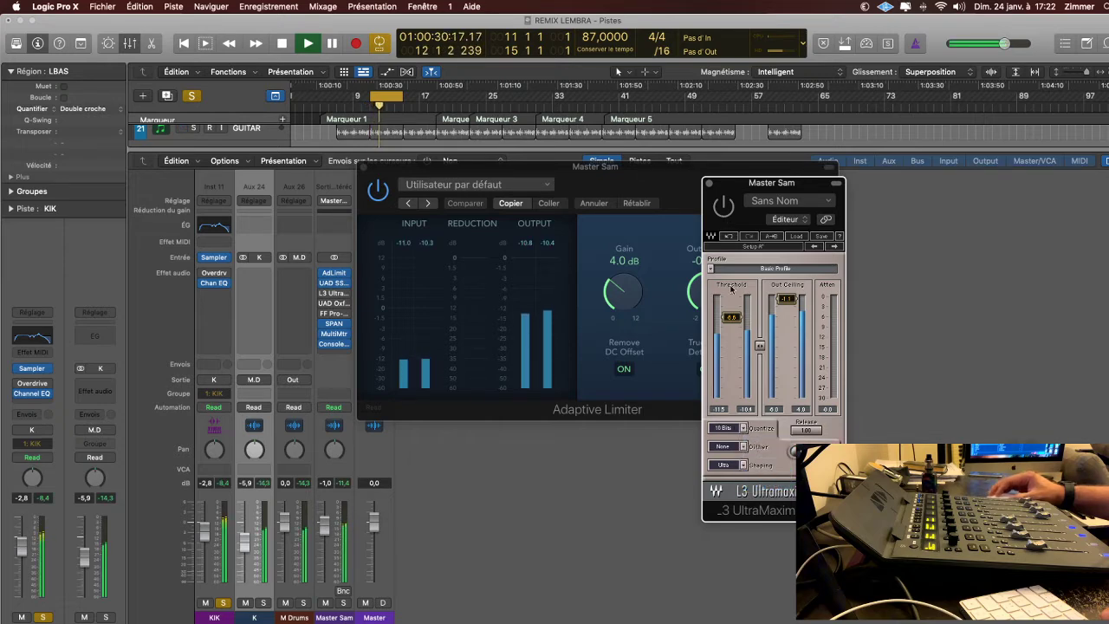
left_click(724, 206)
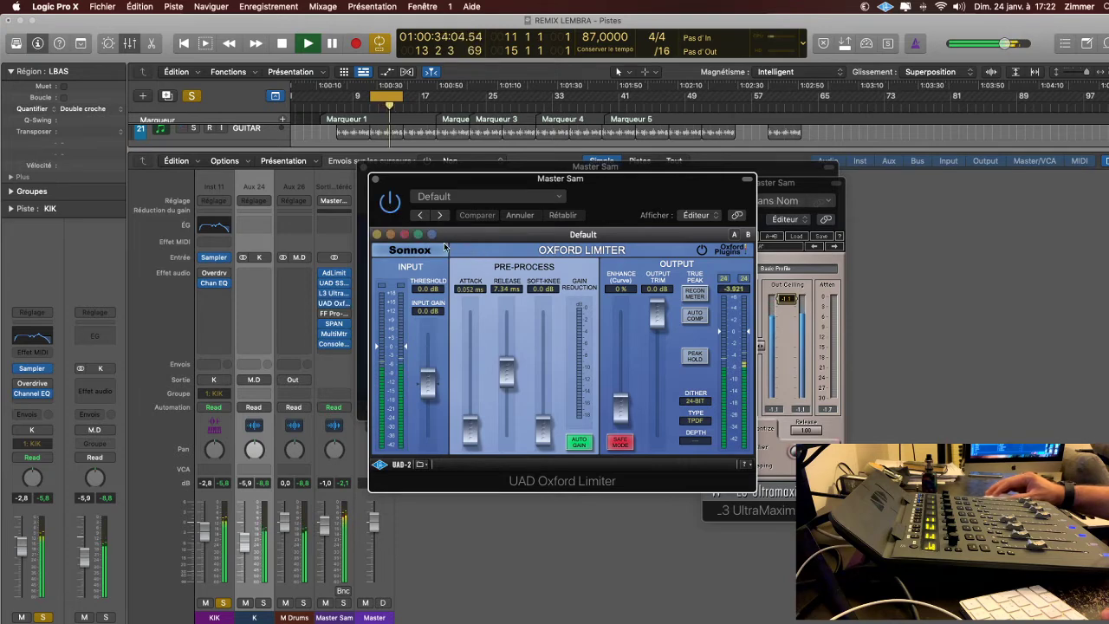
Close the Oxford Limiter, L3 UltraMaximizer and Adaptive Limiter windows and remove the FF Pro effect from Master Sam.
left_click(378, 182)
left_click(709, 184)
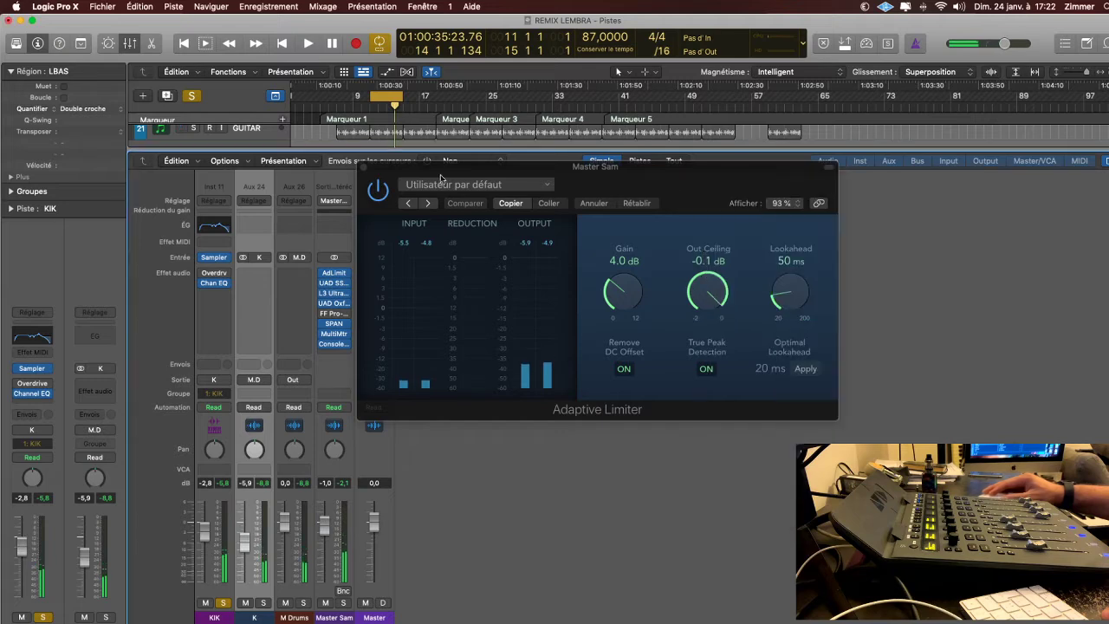
left_click(365, 169)
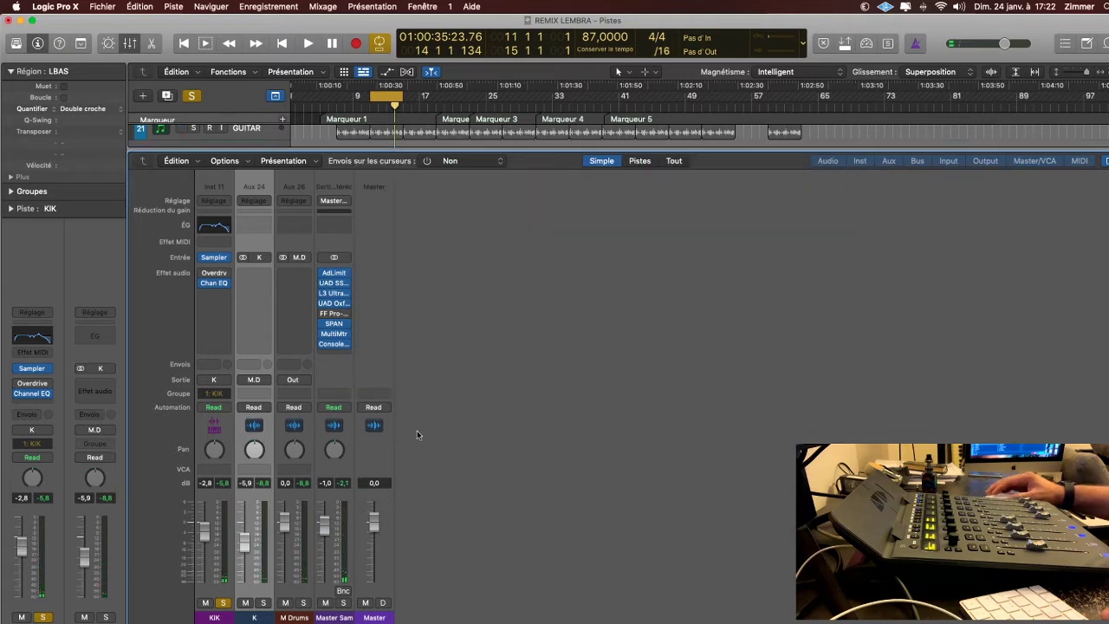
left_click(349, 319)
left_click(364, 312)
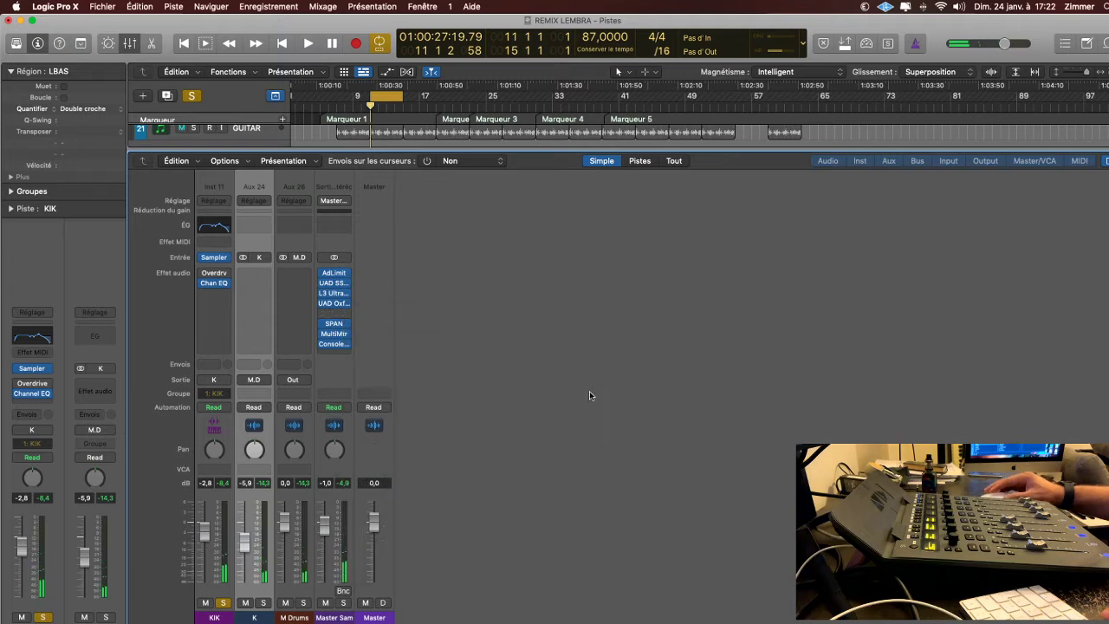
Play the kick while looking through the effects available for the K bus's empty insert.
key("space")
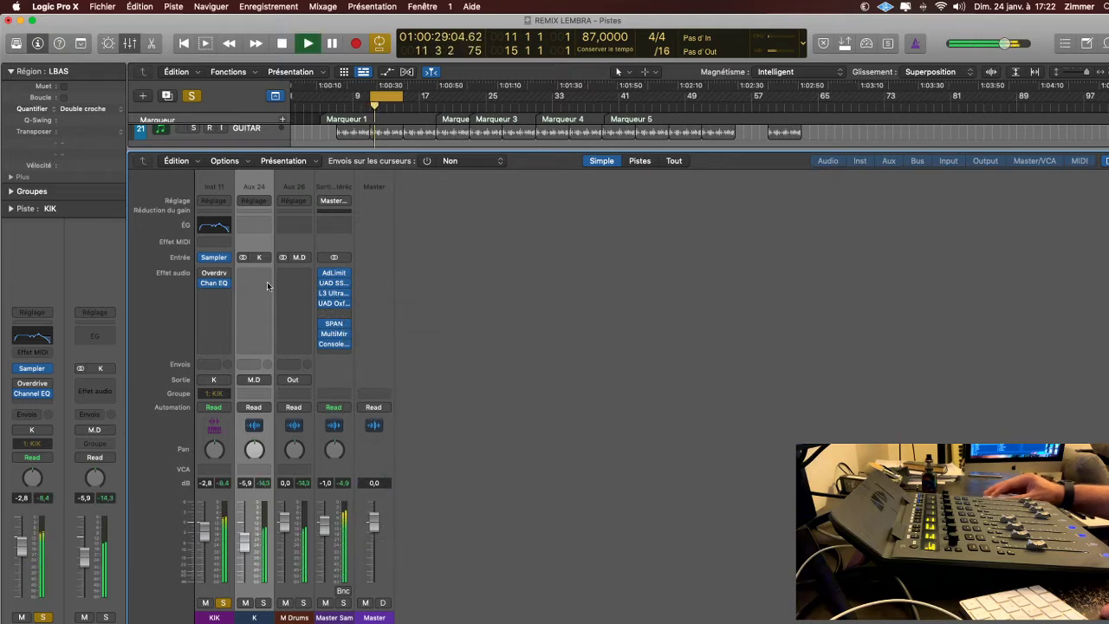
left_click(264, 276)
mouse_move(306, 330)
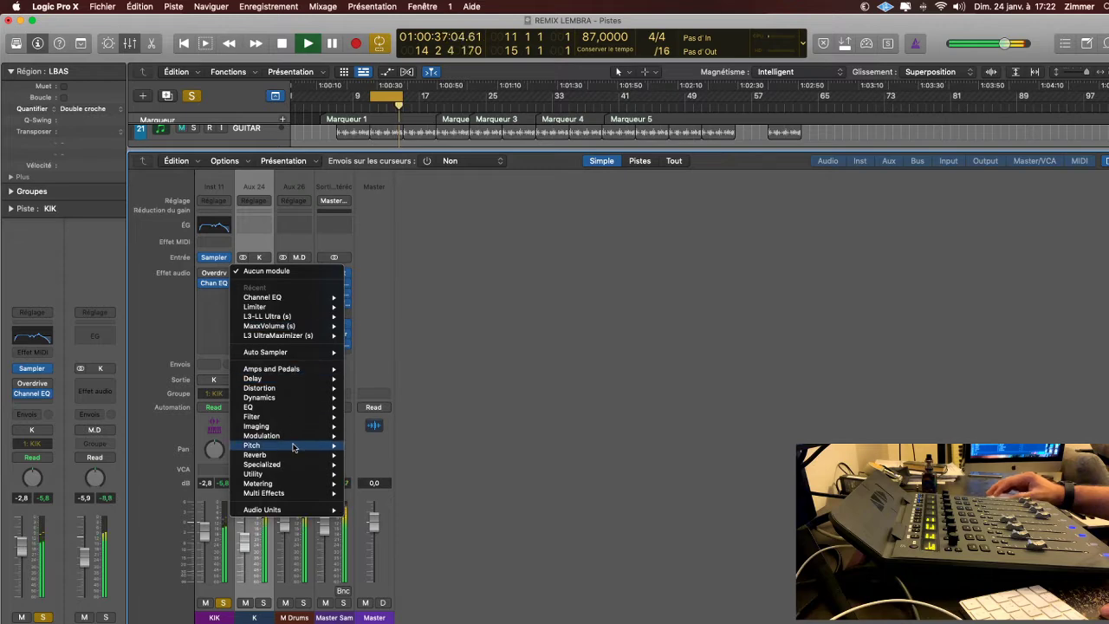
left_click(520, 290)
key("space")
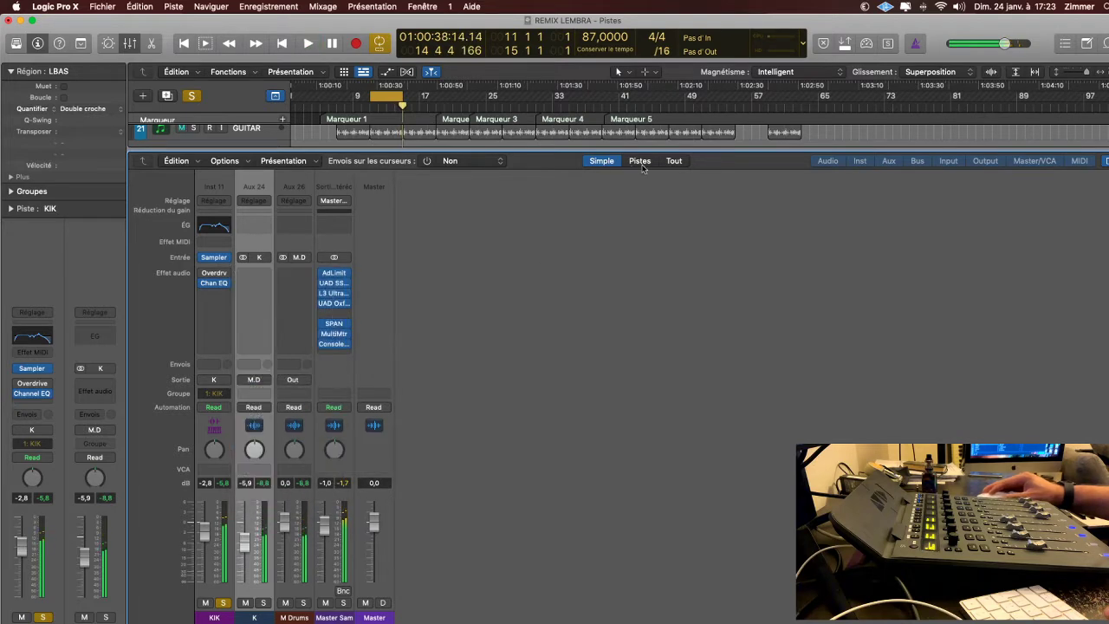
Show all track channels in the mixer again, then select and solo the RIM channel and play it.
key("shift+x")
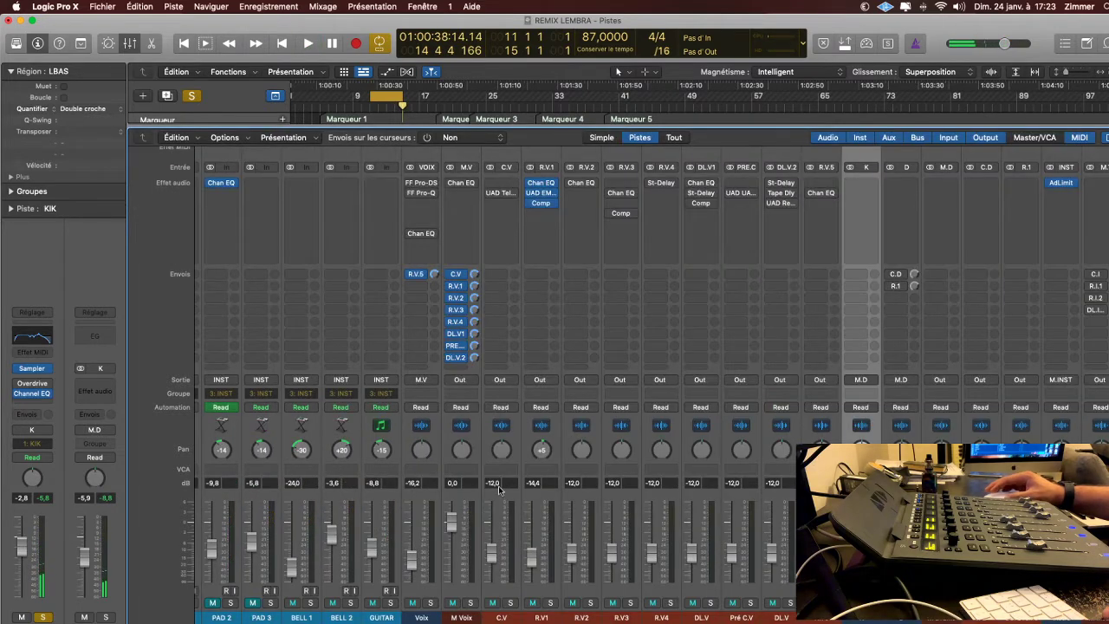
scroll(499, 491, "left", 8)
scroll(498, 491, "right", 2)
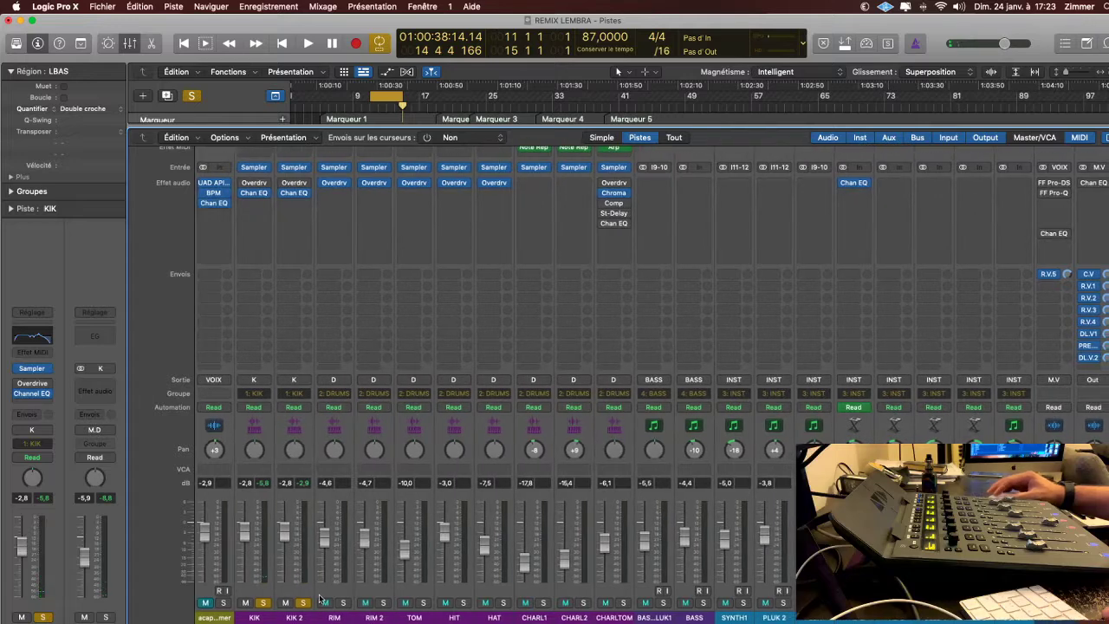
mouse_move(338, 619)
left_mouse_down()
mouse_move(534, 621)
mouse_move(347, 621)
left_mouse_up()
left_click(344, 603)
key("space")
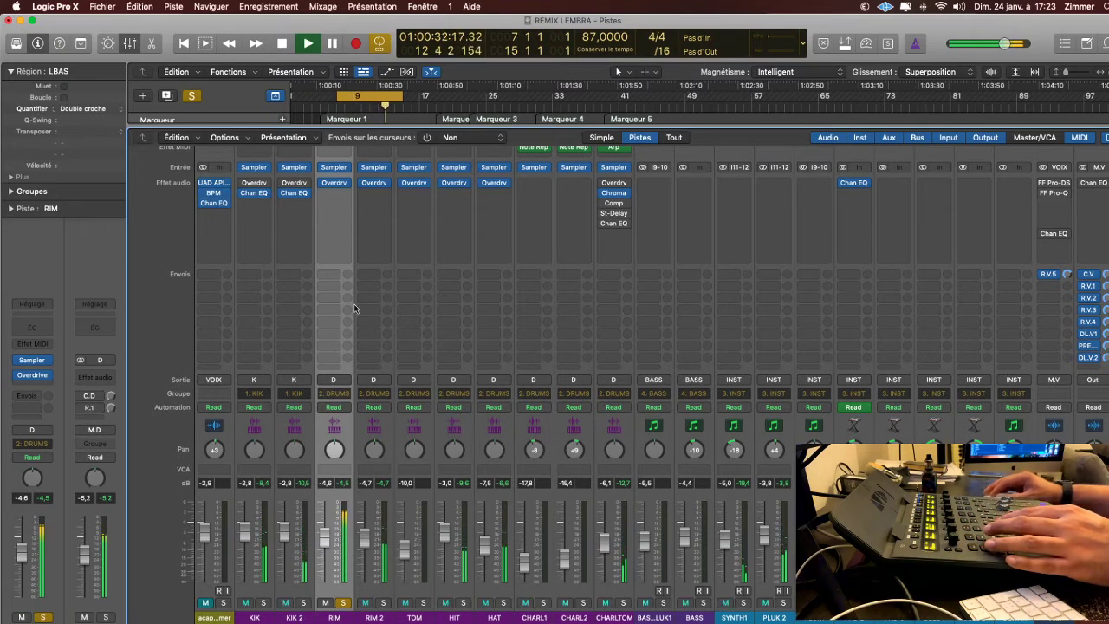
Compare the RIM sound with its Overdrive bypassed and enabled, leaving the effect on.
left_click(341, 192)
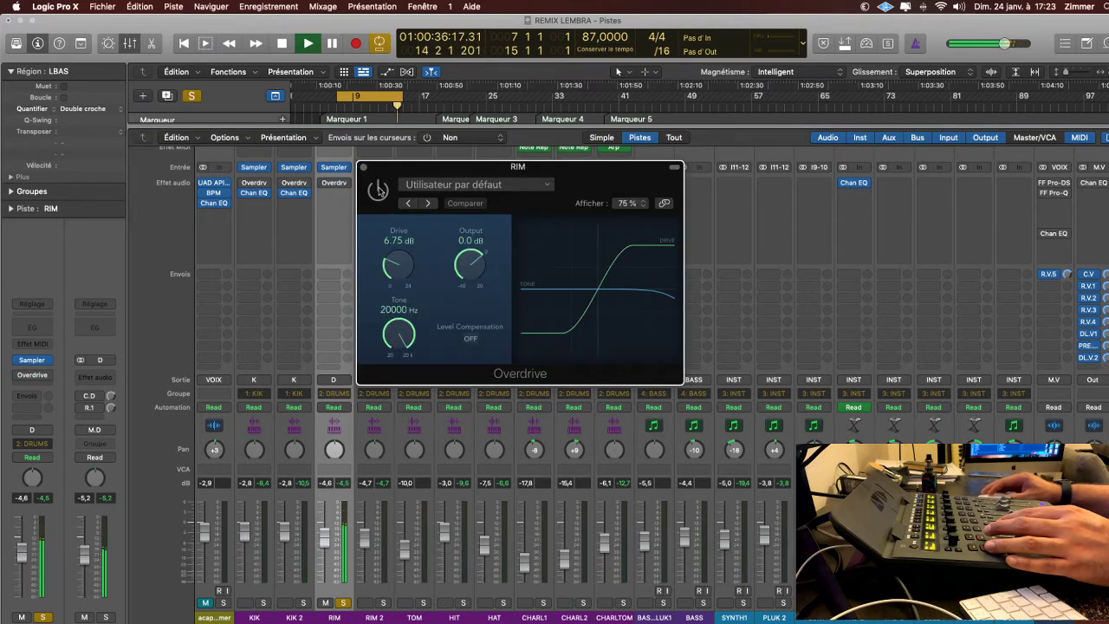
left_click(378, 189)
left_click(364, 166)
scroll(334, 198, "up", 1)
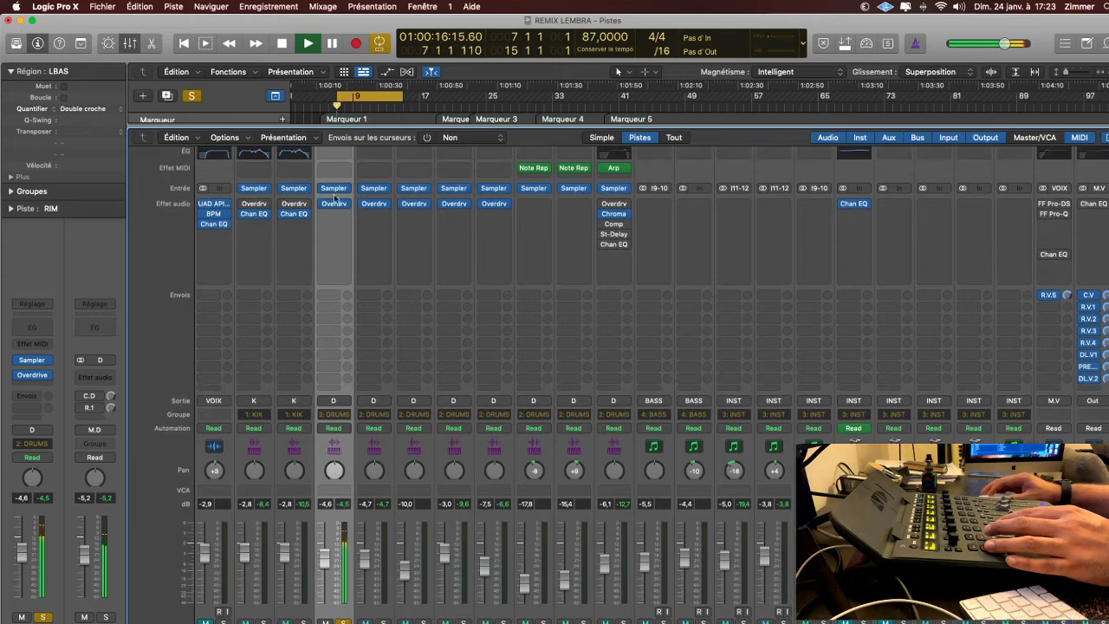
Add a Channel EQ to the RIM channel and load its "eq coupe" preset.
key("e")
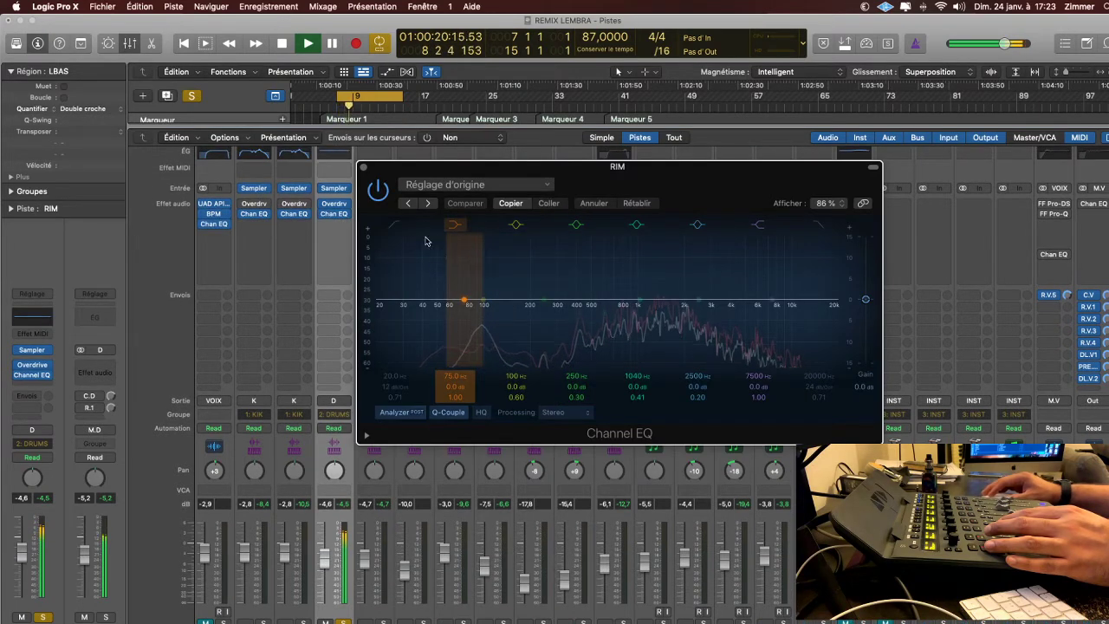
left_click(429, 204)
left_click(429, 203)
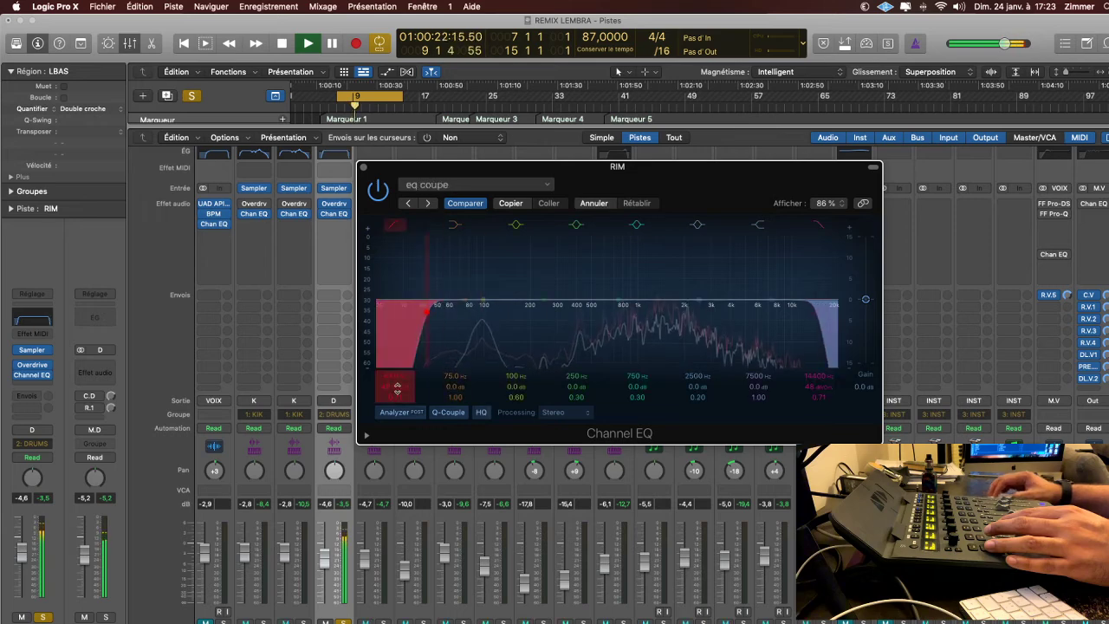
Set the RIM EQ's low cut to 167 Hz with a 48 dB/Oct slope and a Q of 0.64.
left_click_drag(397, 378, 397, 339)
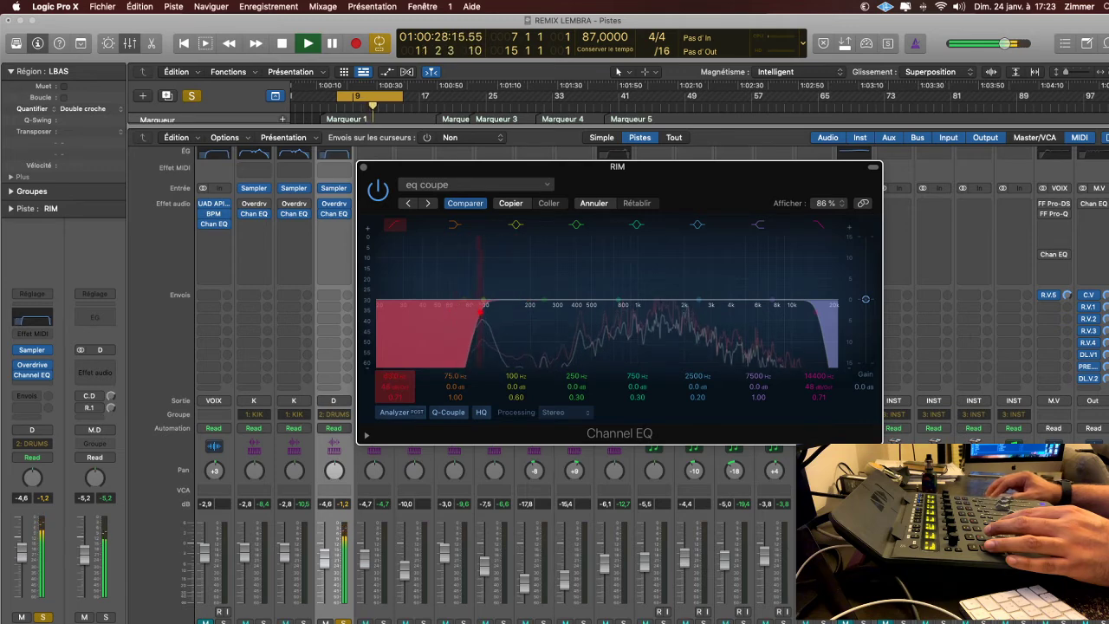
left_click_drag(395, 376, 395, 386)
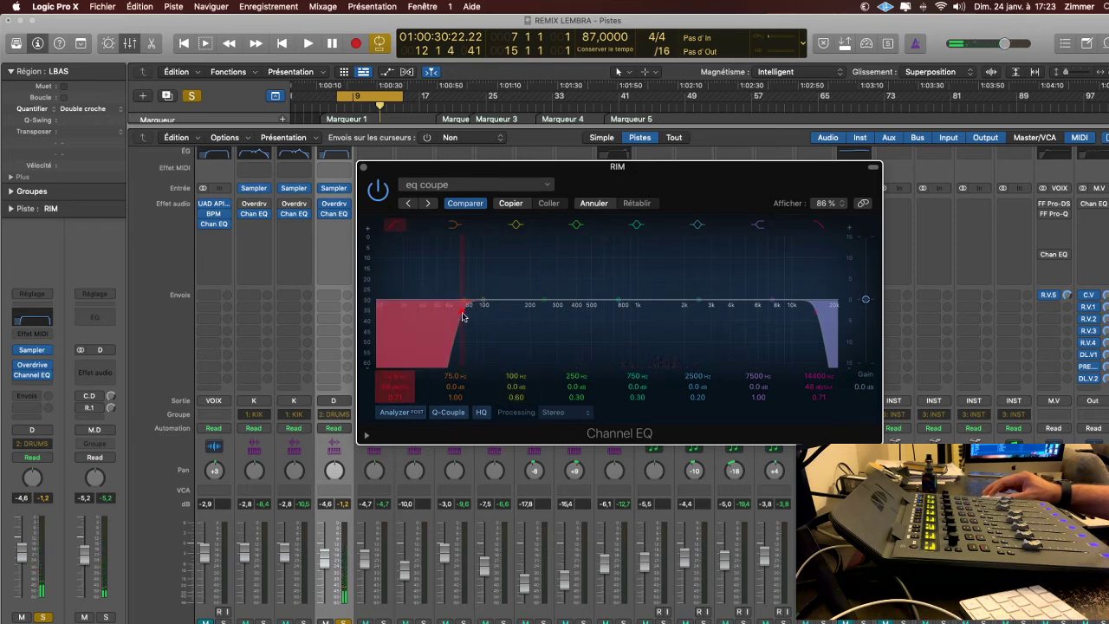
key("space")
left_click_drag(463, 314, 472, 314)
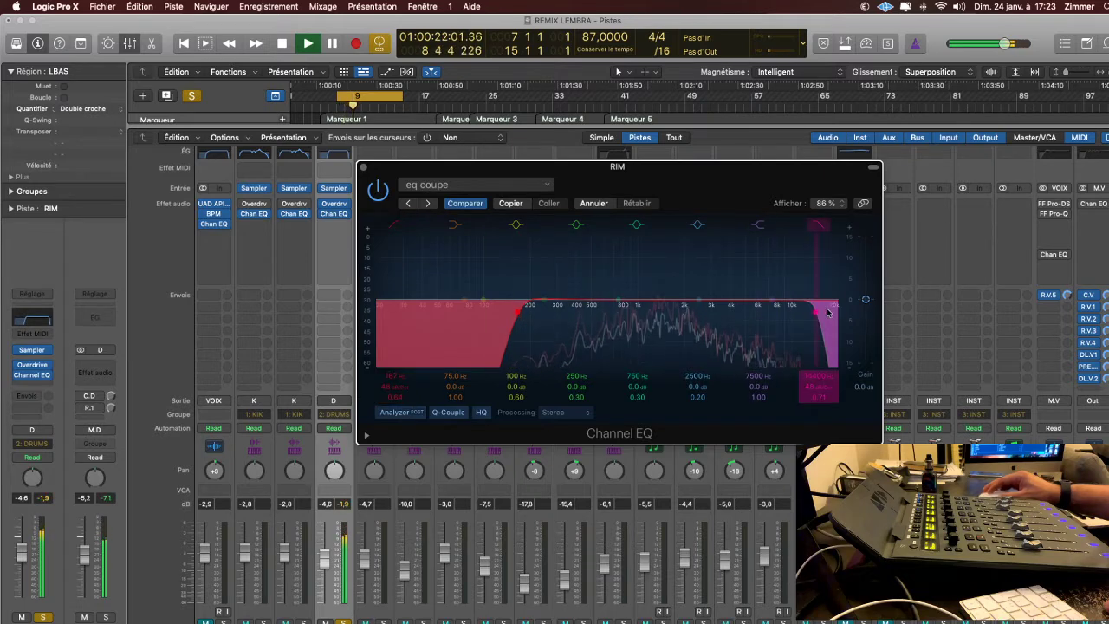
Set the RIM EQ's high cut to 17200 Hz and boost +2.9 dB at 5350 Hz and +2.0 dB at 3240 Hz.
left_click_drag(819, 315, 756, 292)
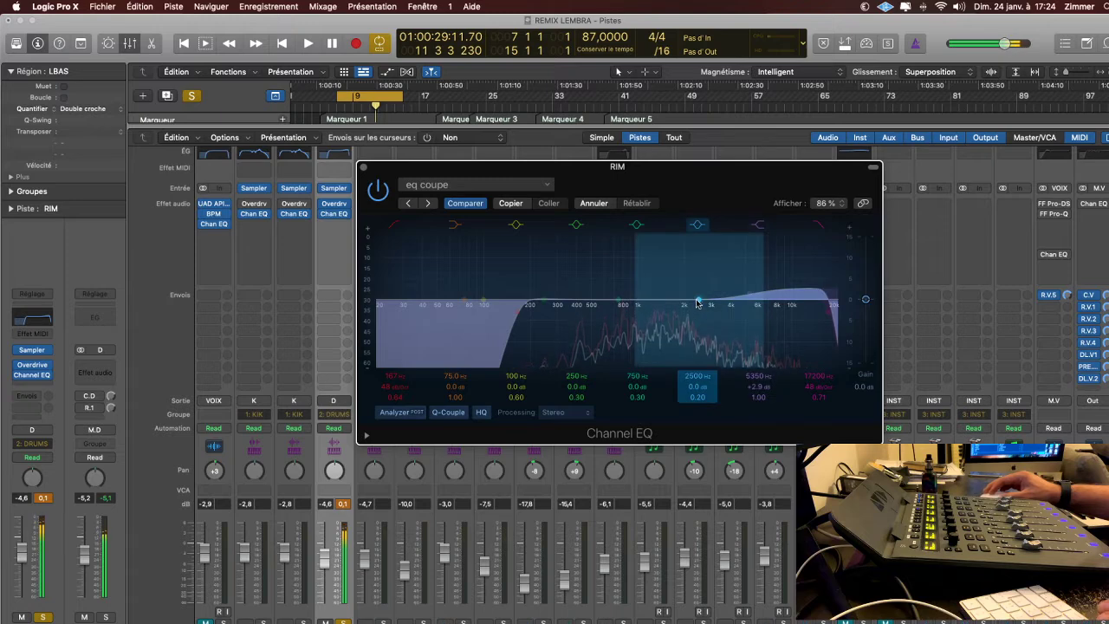
mouse_move(697, 301)
left_mouse_down()
mouse_move(705, 289)
mouse_move(716, 294)
left_mouse_up()
key("space")
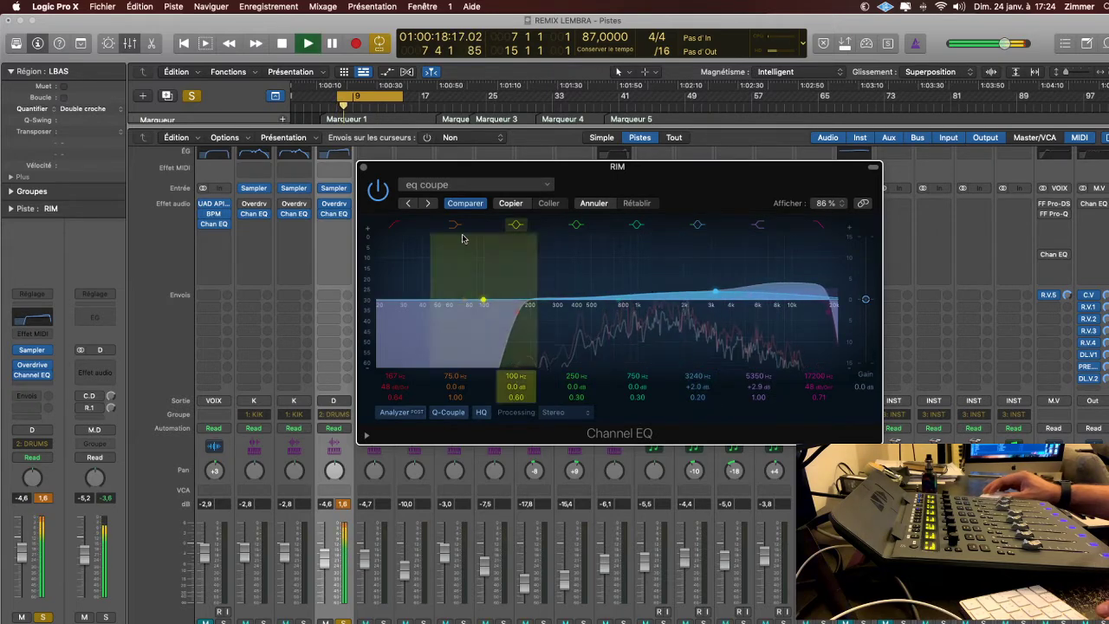
Compare RIM with its Channel EQ bypassed and enabled, reset the channel's peak level and close the EQ.
left_click(379, 190)
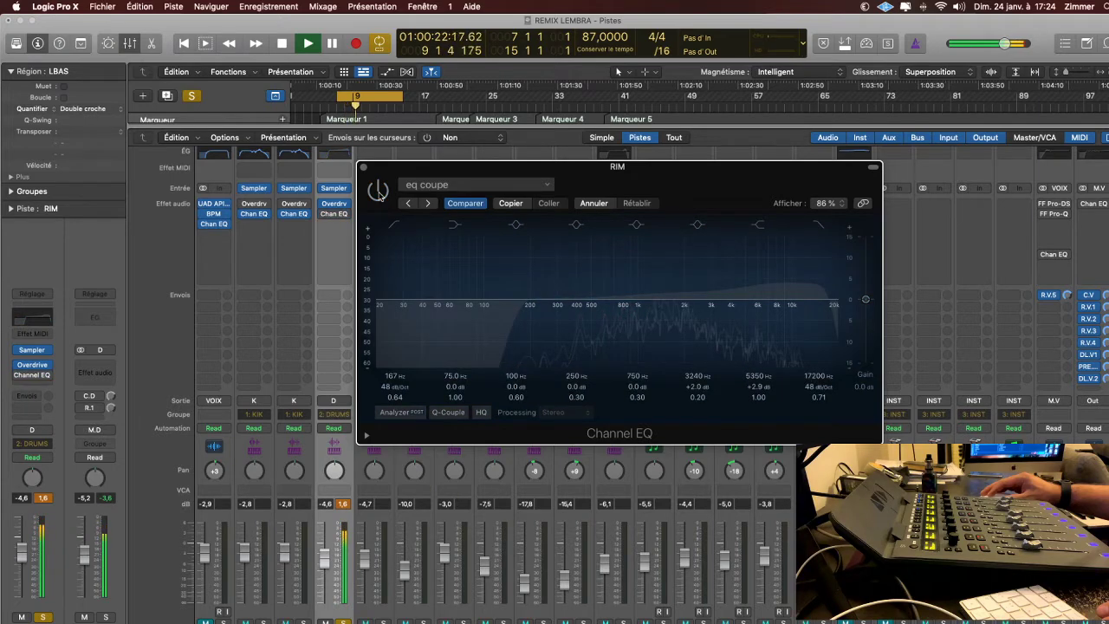
left_click(379, 190)
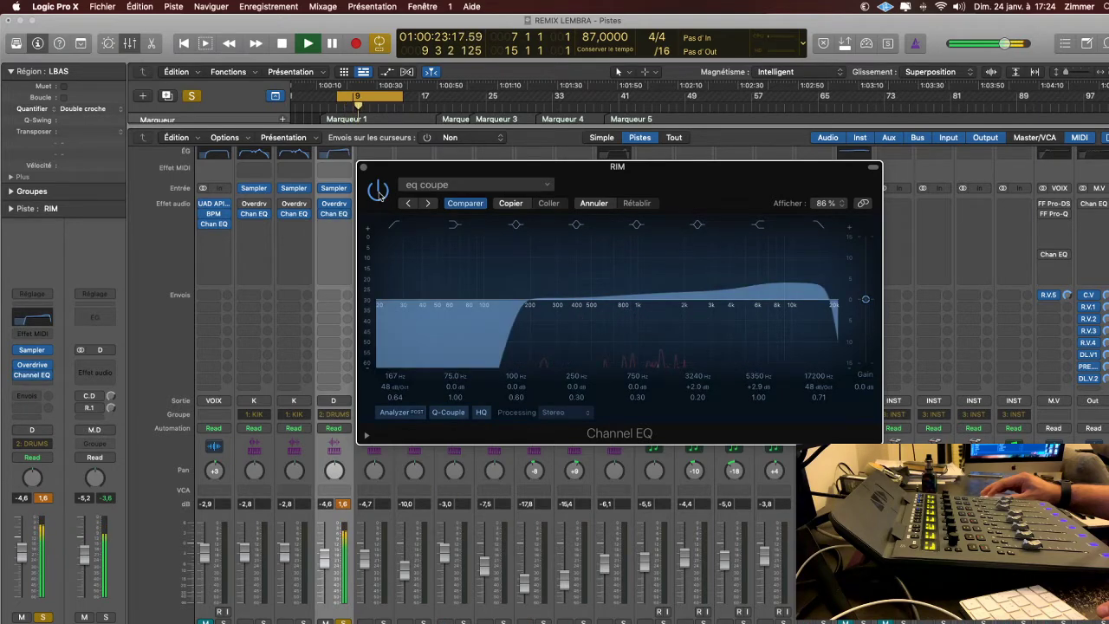
left_click(345, 504)
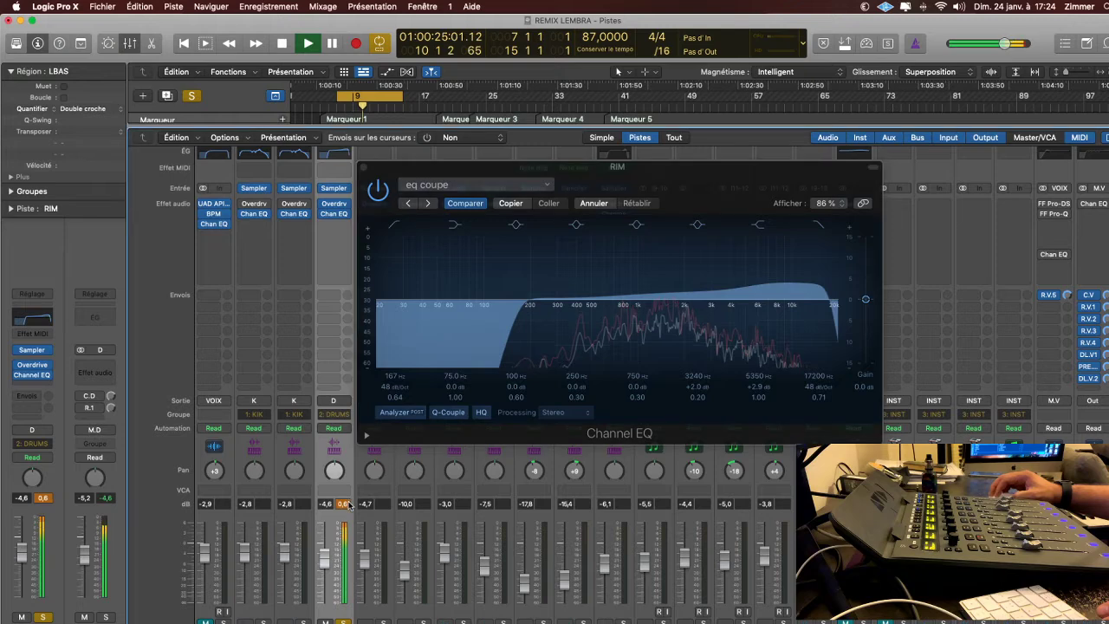
left_click(364, 167)
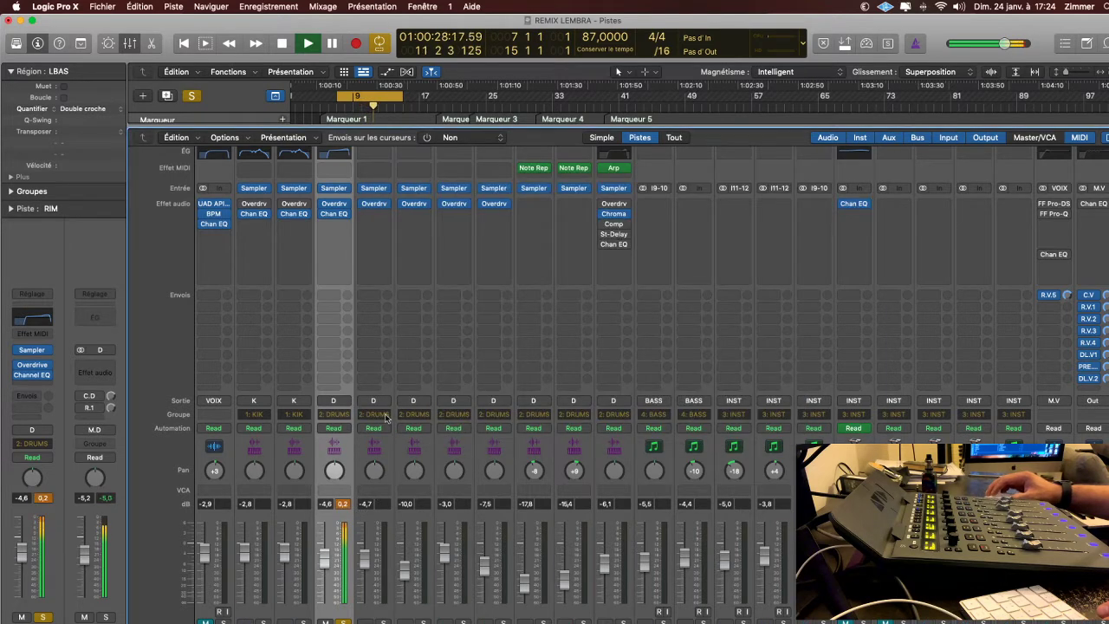
Lower the RIM Overdrive's output to -2.0 dB, check the level during playback and close the plug-in.
key("space")
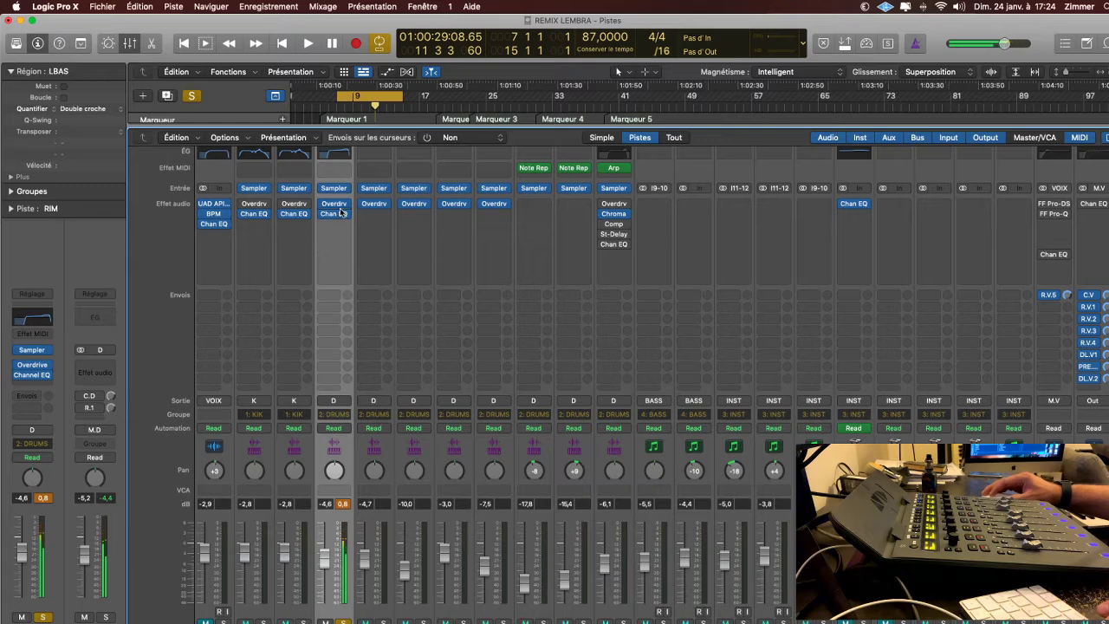
left_click(343, 505)
left_click(338, 206)
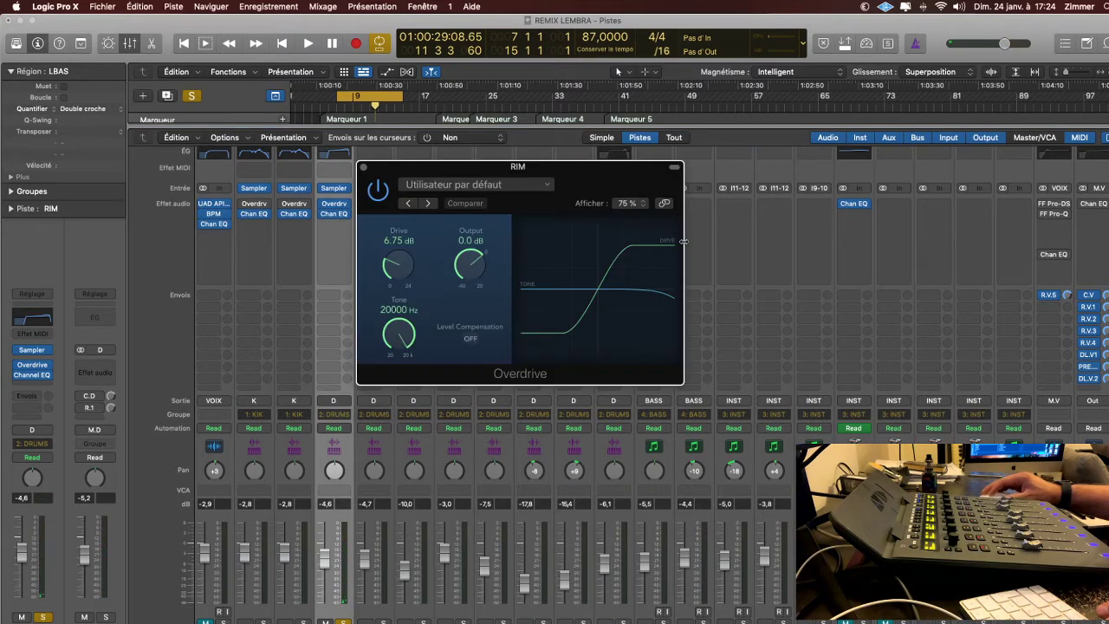
left_click_drag(473, 264, 473, 267)
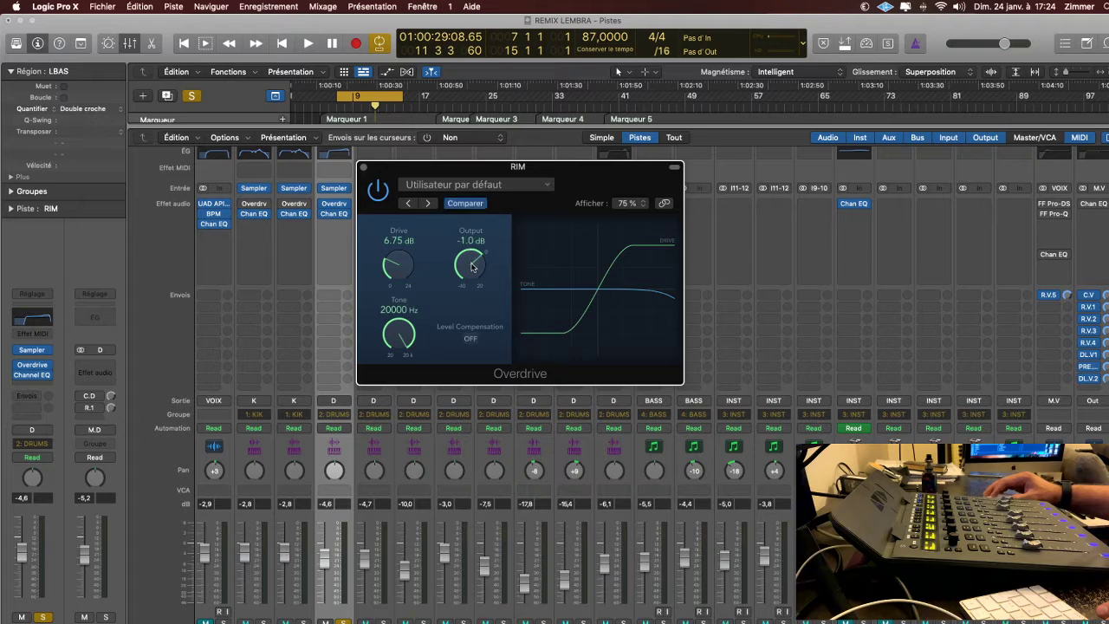
key("space")
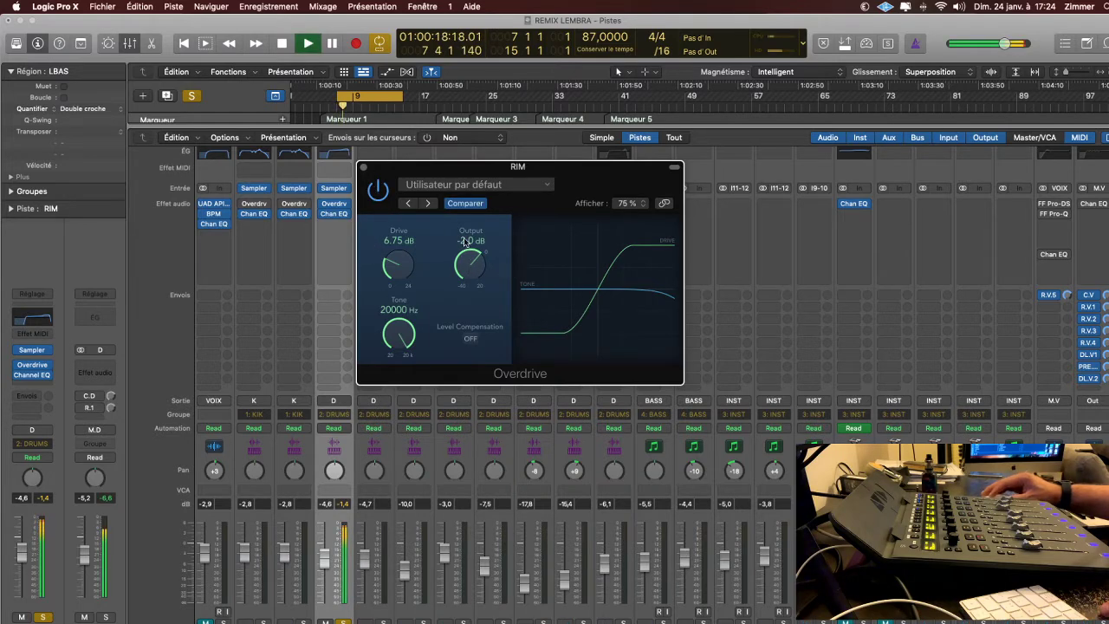
left_click(363, 166)
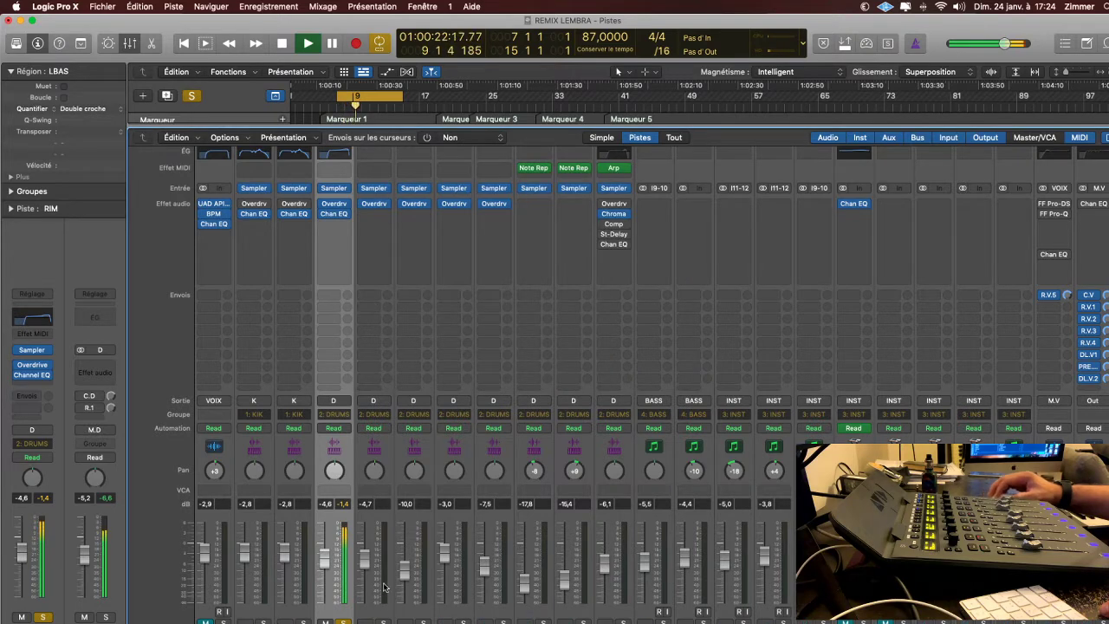
Solo RIM 2 in place of RIM, add a Channel EQ to it and load the "eq coupe" preset.
left_click(383, 621)
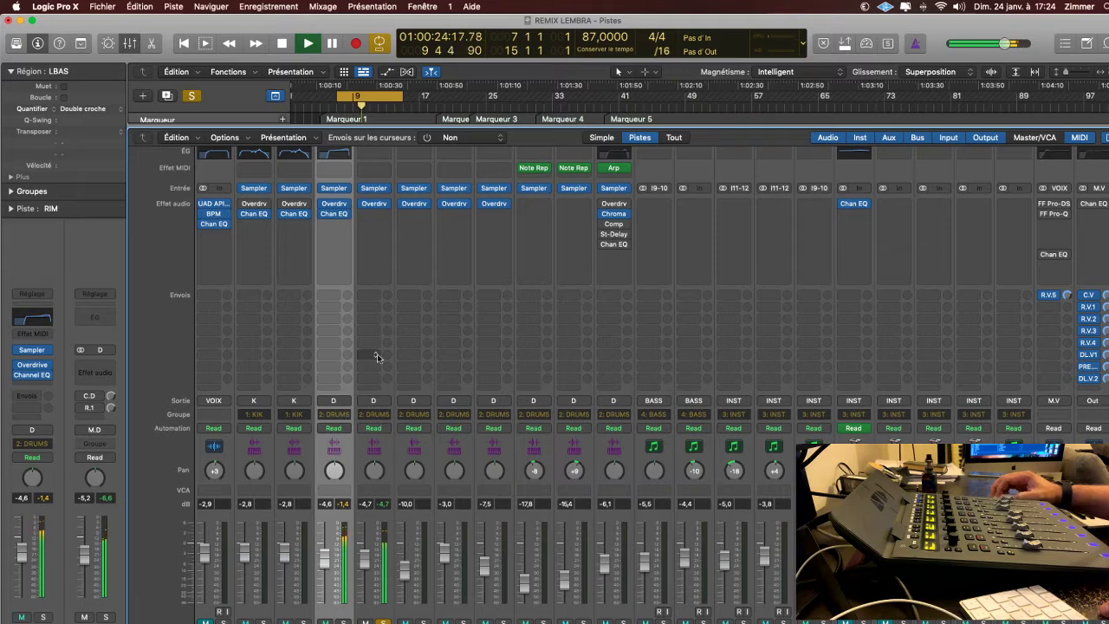
double_click(376, 158)
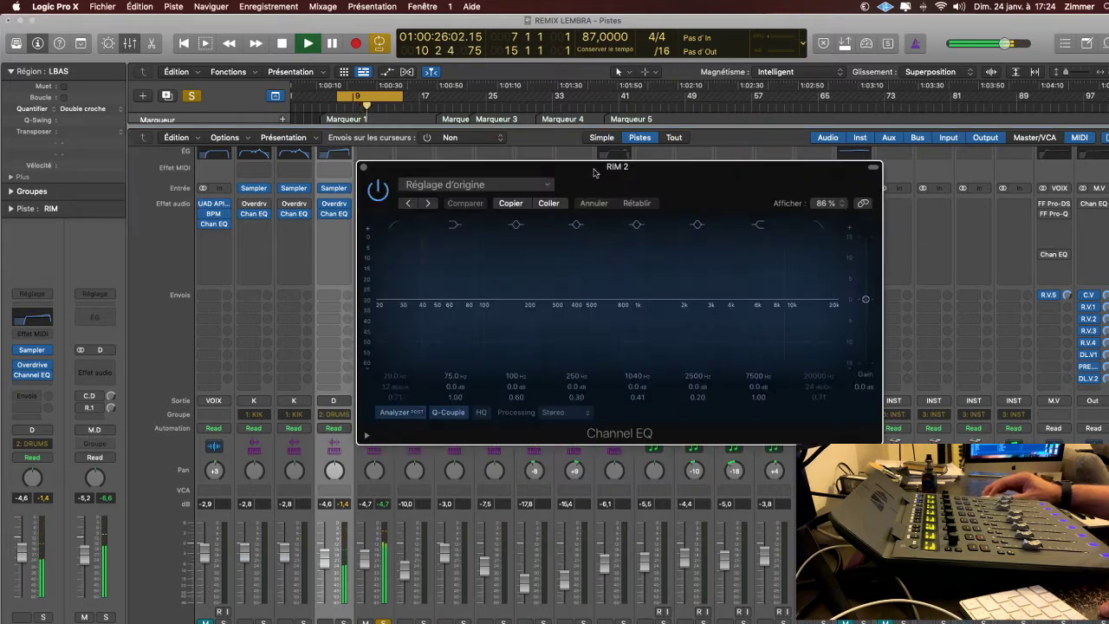
left_click_drag(618, 168, 650, 165)
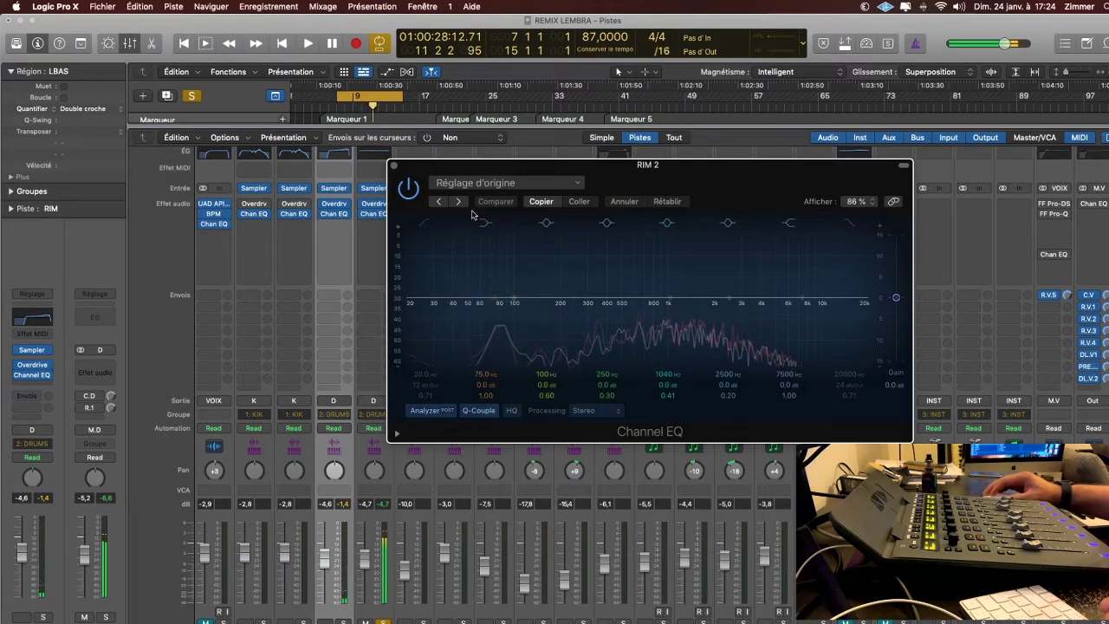
left_click_drag(472, 168, 678, 175)
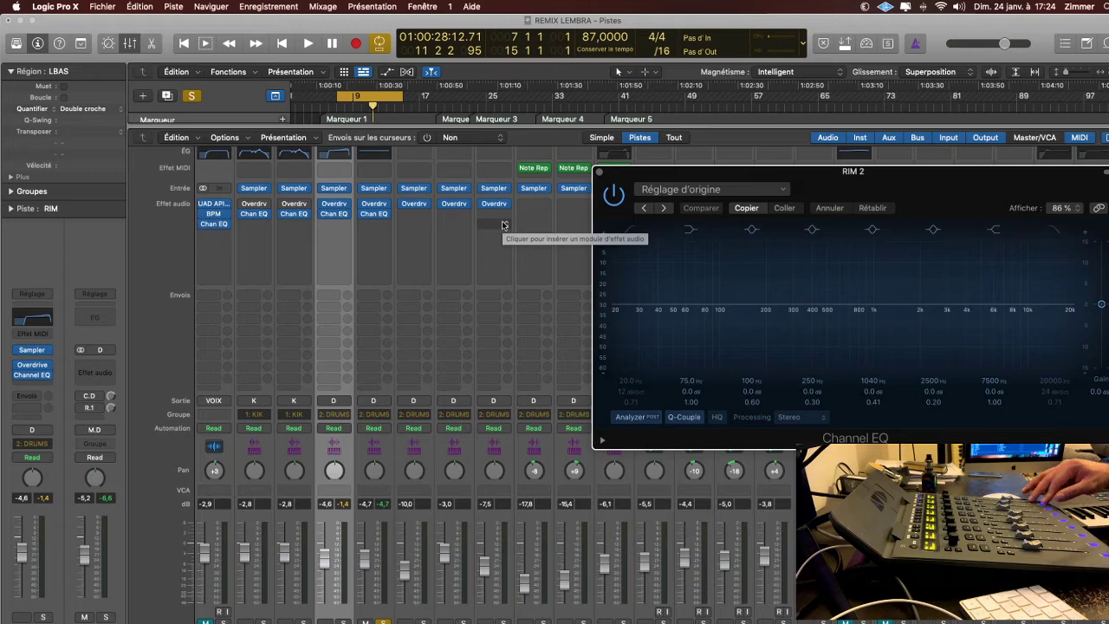
key("space")
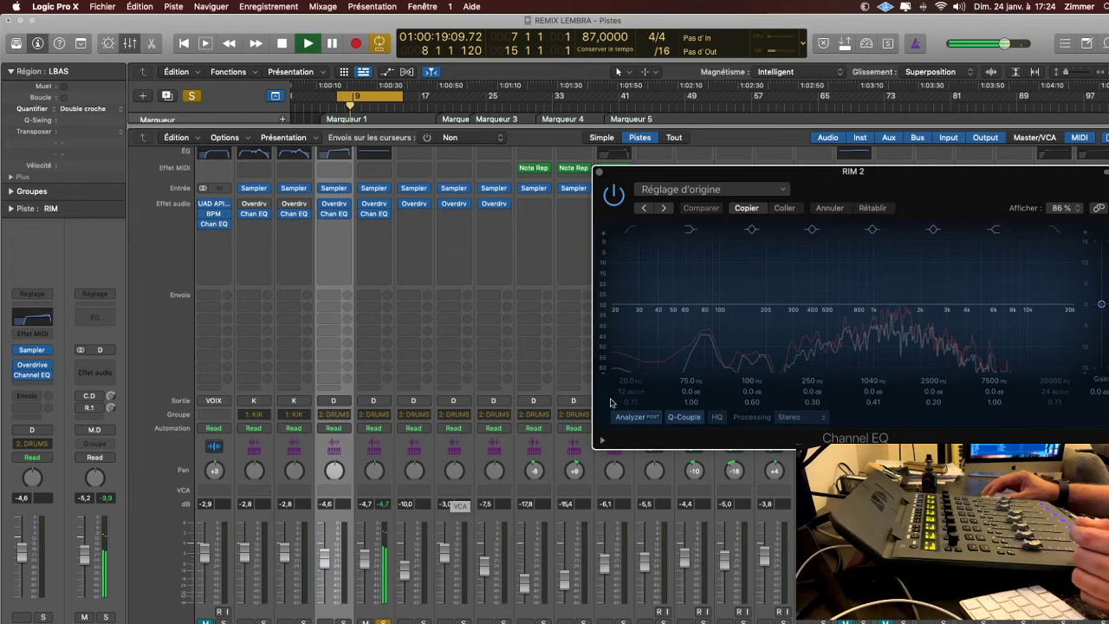
left_click(392, 192)
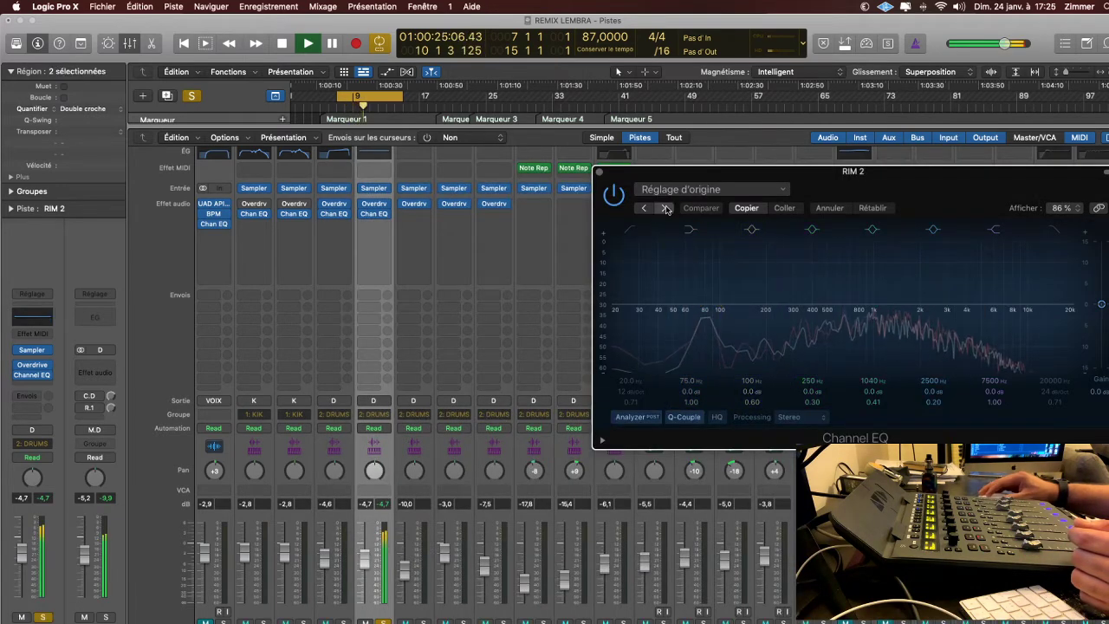
left_click(664, 208)
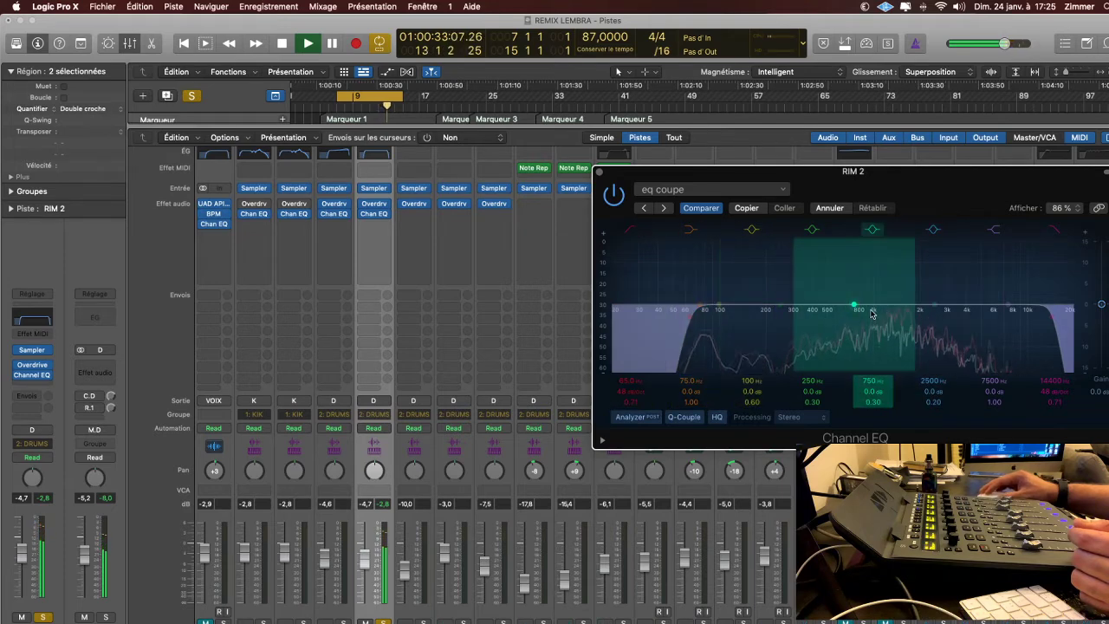
Cut RIM 2 by -4.4 dB at 895 Hz, comparing that band off and on, and boost +2.3 dB at 2840 Hz.
left_click_drag(858, 310, 871, 345)
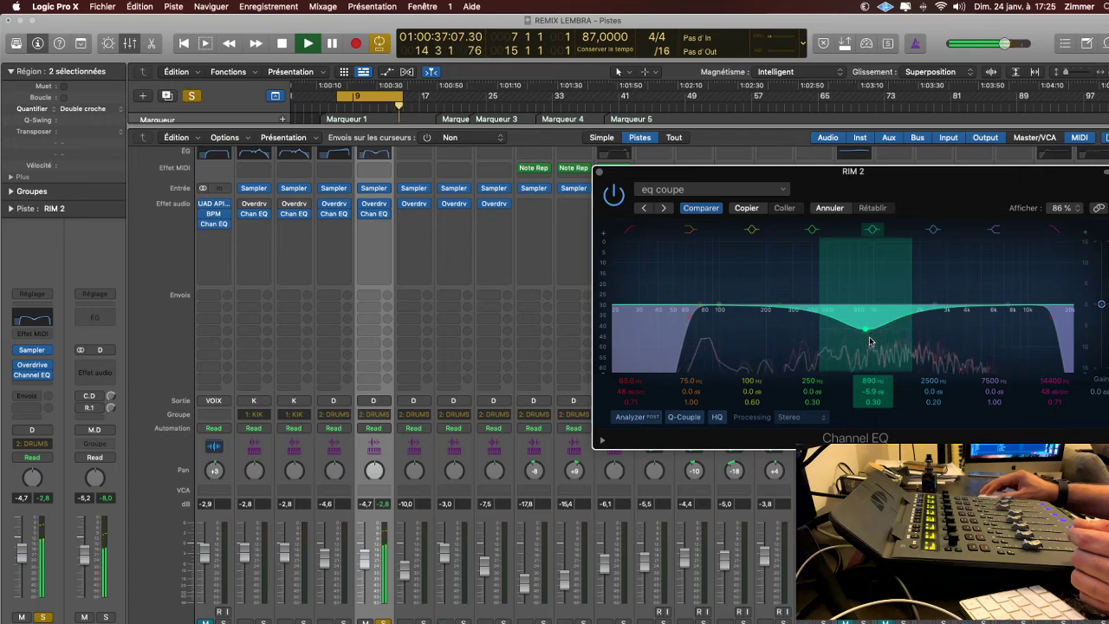
left_click(873, 230)
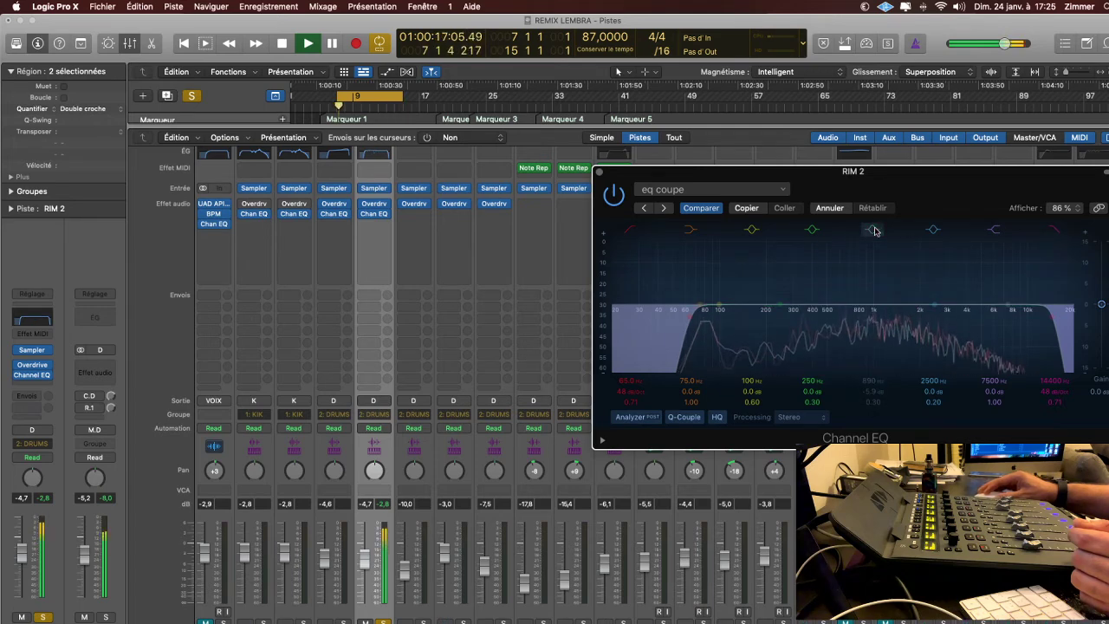
left_click(874, 230)
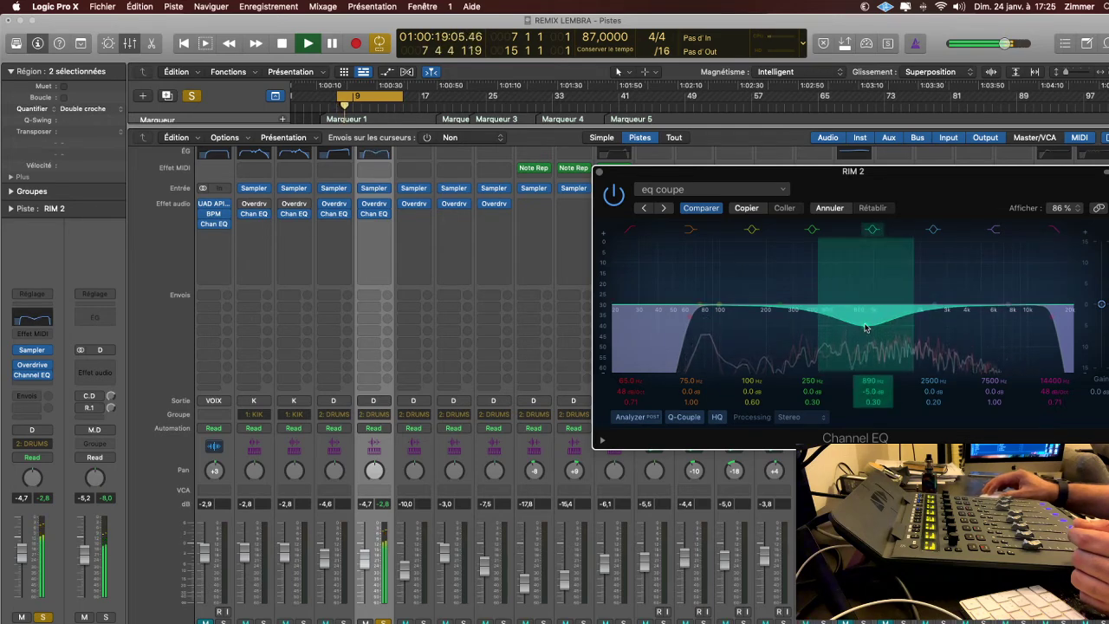
left_click_drag(936, 308, 966, 300)
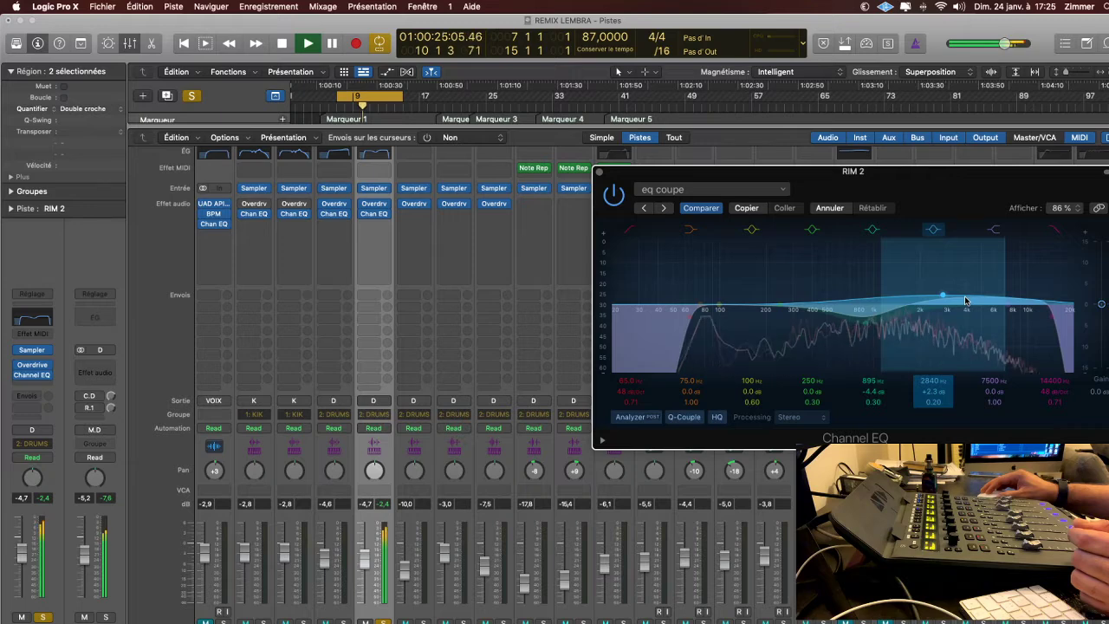
key("space")
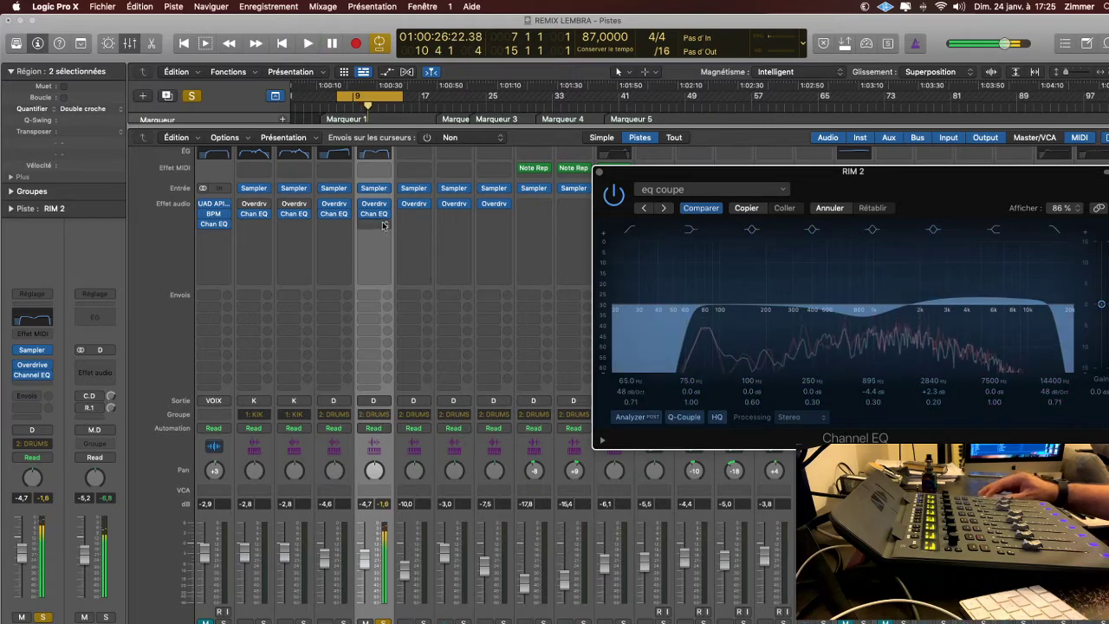
Insert a stereo Chorus after the Channel EQ on RIM 2.
left_click(383, 226)
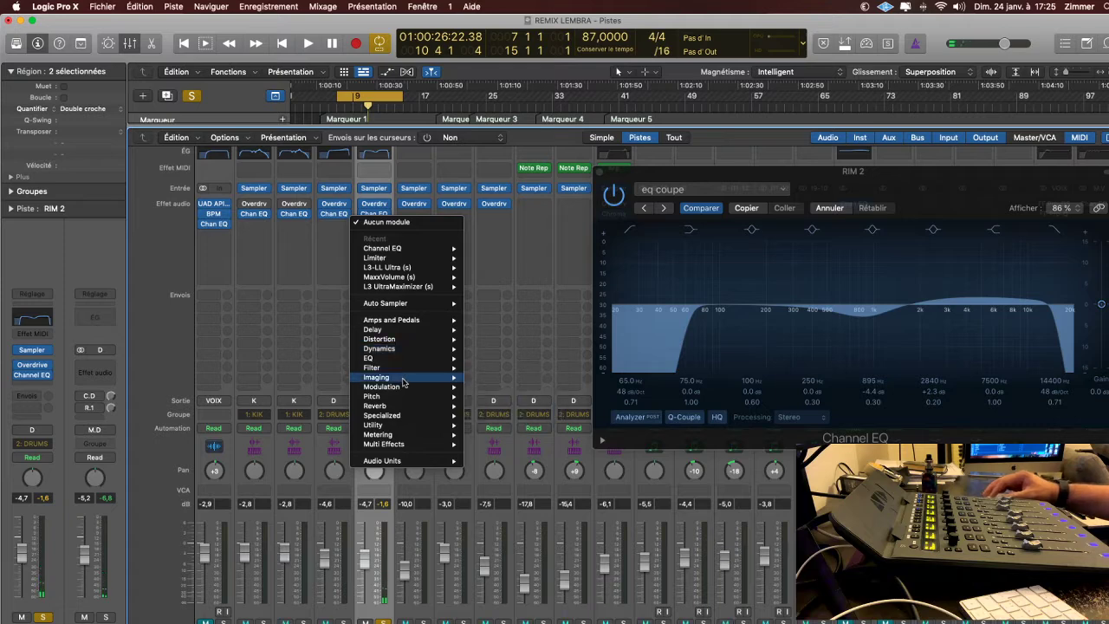
mouse_move(407, 386)
mouse_move(516, 391)
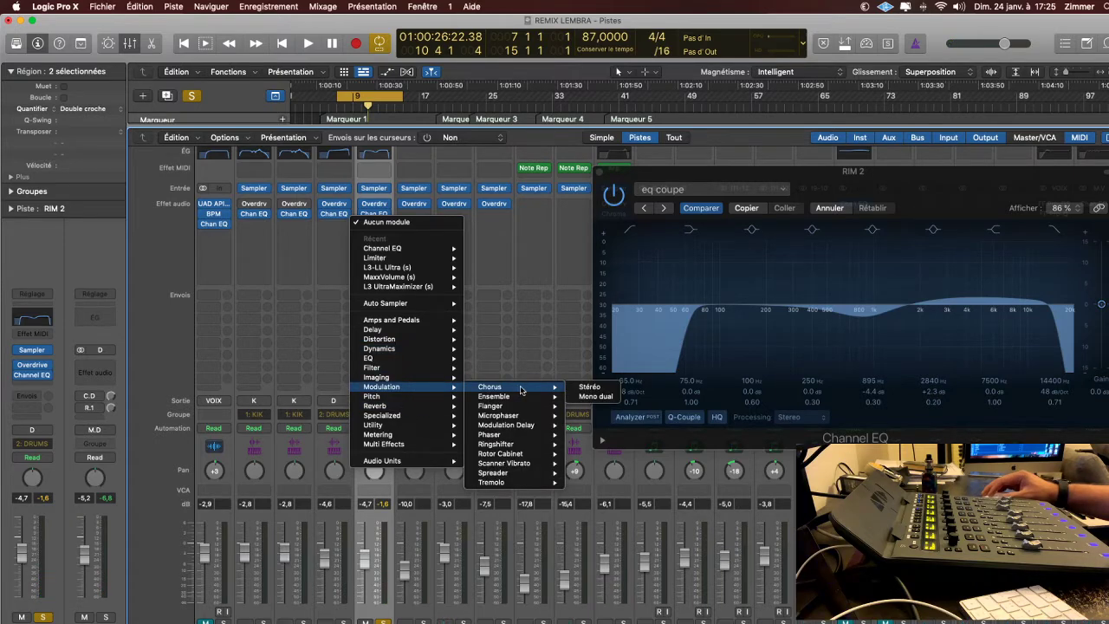
mouse_move(521, 436)
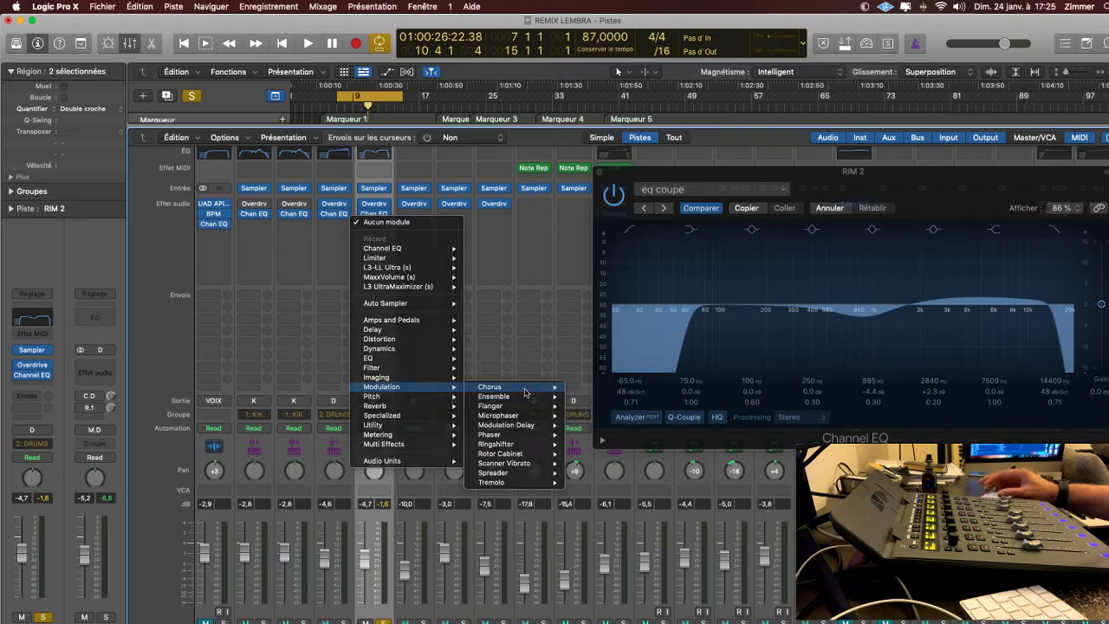
left_click(589, 387)
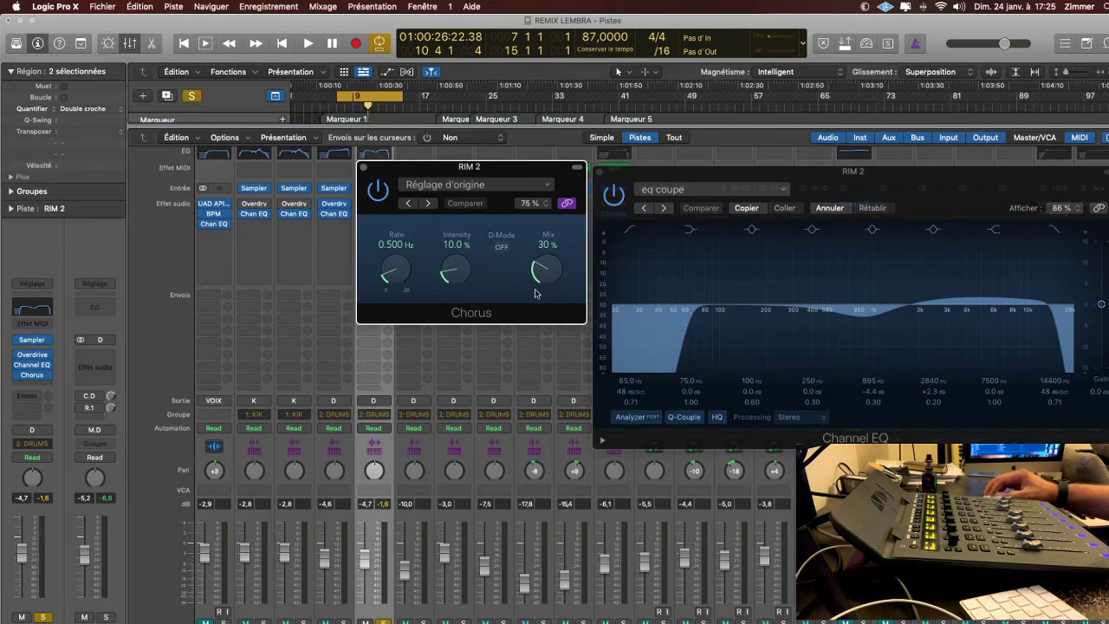
Set the RIM 2 Chorus to 53.0 % intensity and 100 % mix, and lower the channel's fader to -7.0 dB.
left_click_drag(545, 271, 544, 355)
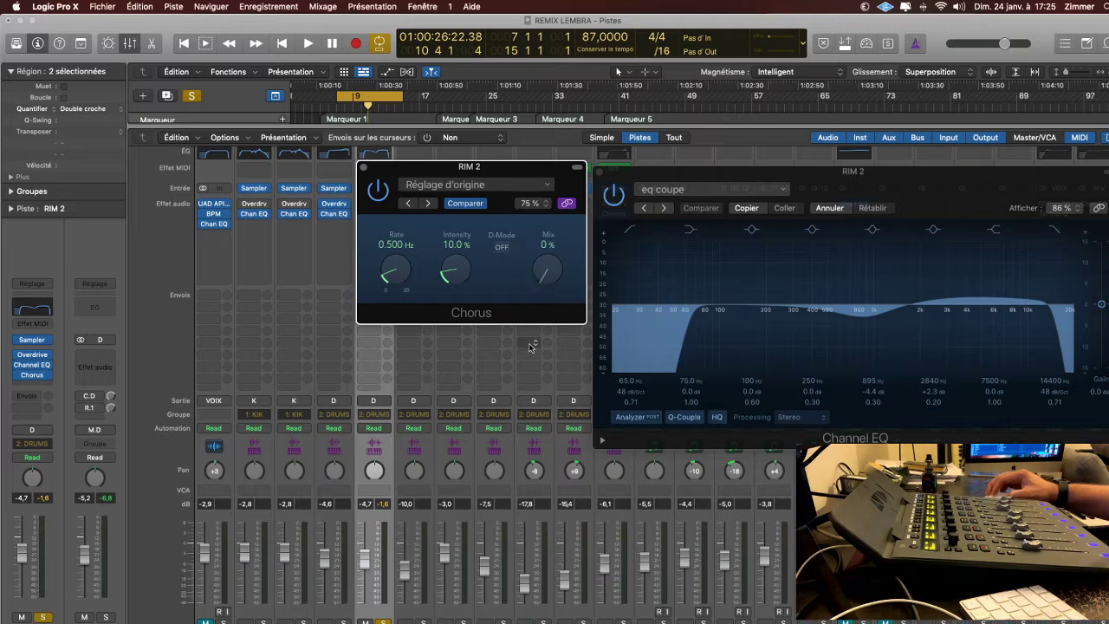
left_click_drag(456, 269, 462, 294)
key("space")
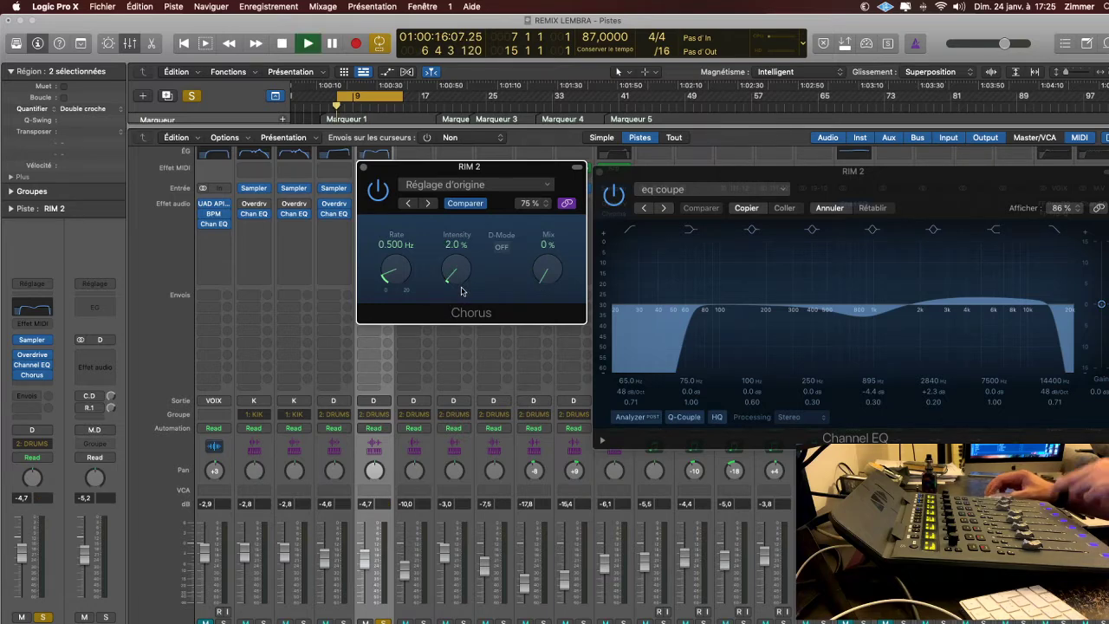
left_click_drag(549, 280, 543, 251)
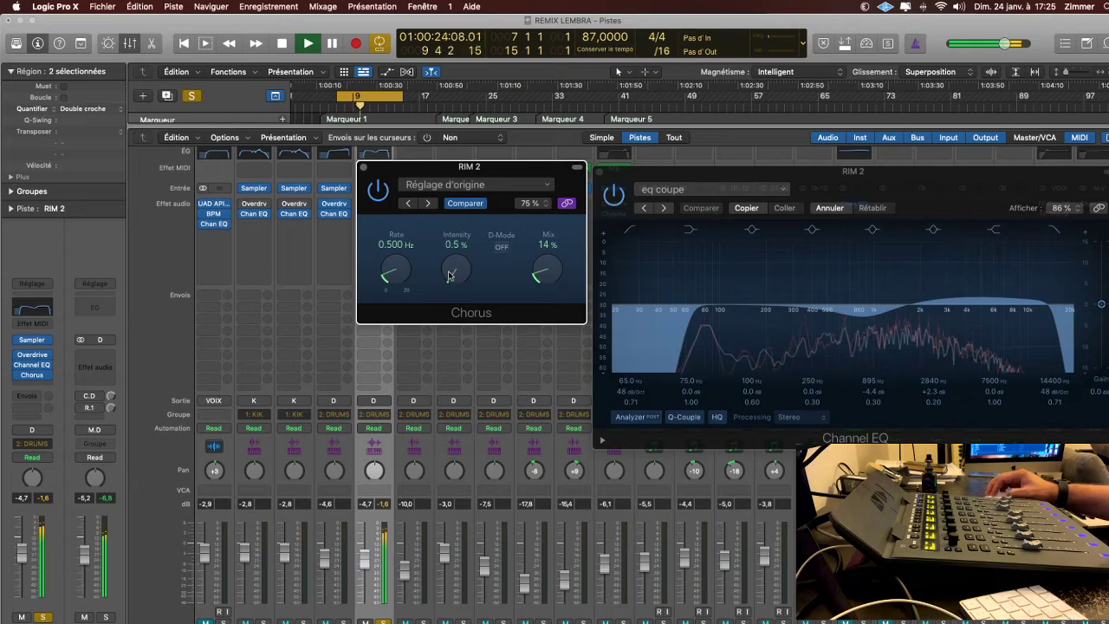
left_click_drag(550, 278, 550, 117)
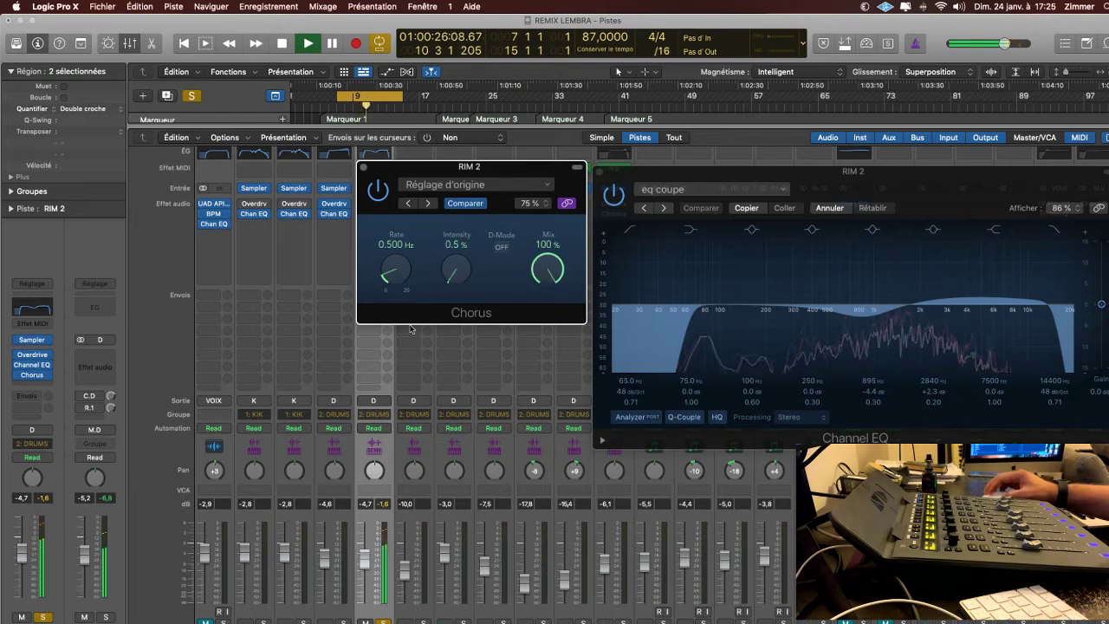
mouse_move(458, 275)
left_mouse_down()
mouse_move(462, 299)
mouse_move(456, 276)
left_mouse_up()
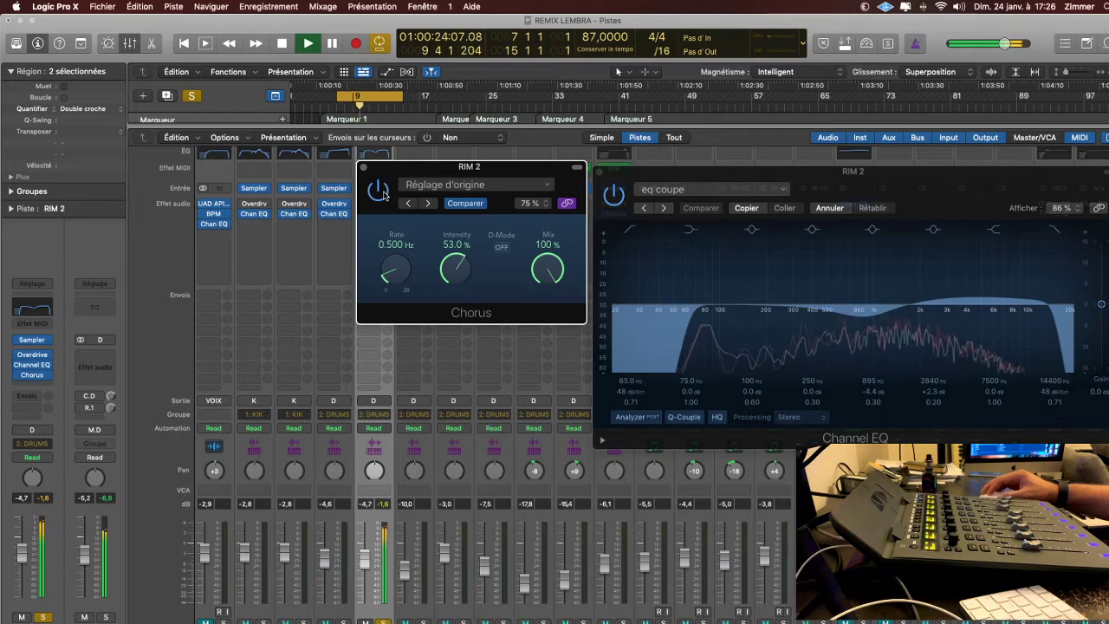
left_click(363, 168)
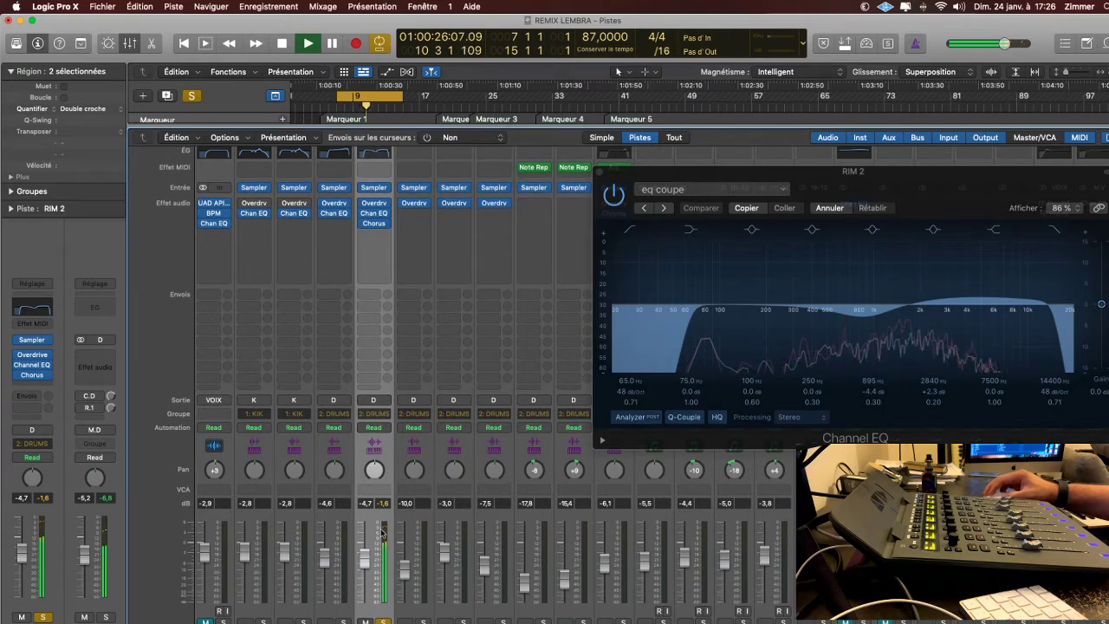
left_click_drag(366, 560, 365, 566)
Solo TOM in place of RIM 2 and set the playback cycle to TOM's first region, bars 15 to 19.
scroll(412, 583, "down", 2)
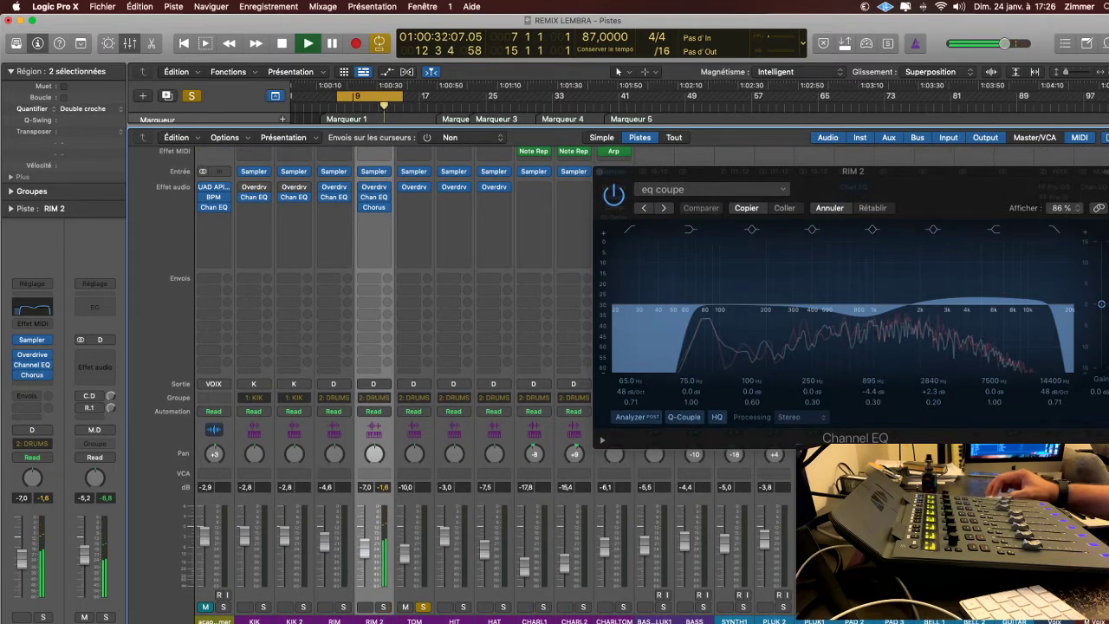
left_click(400, 400)
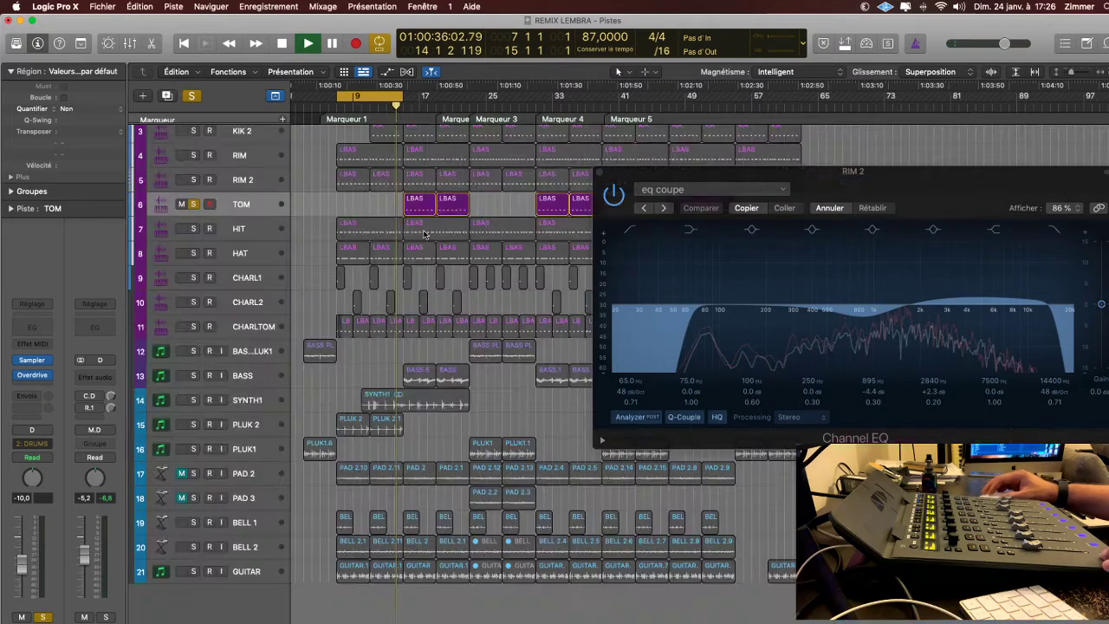
key("x")
left_click(426, 210)
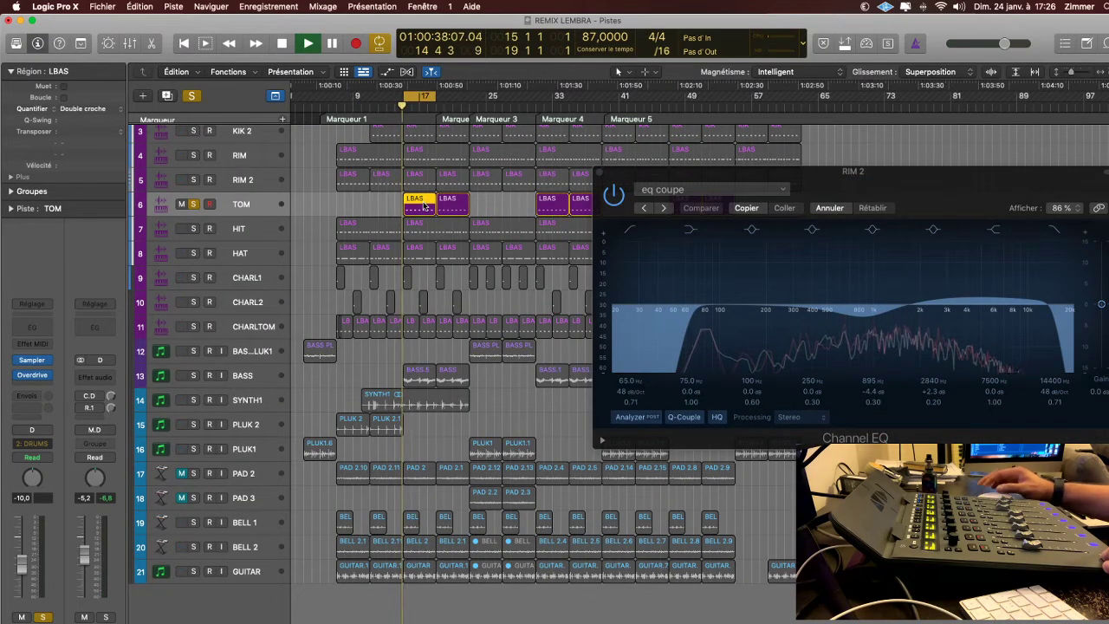
key("x")
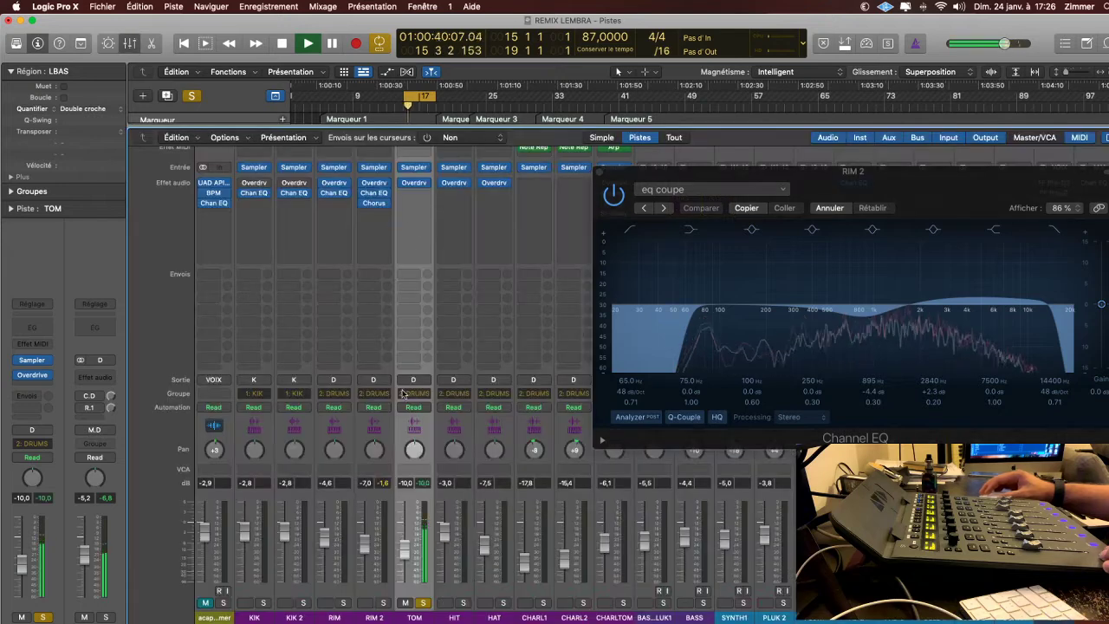
Close the RIM 2 EQ, add a Channel EQ to TOM and load its "EQ 2 ratio" preset.
scroll(413, 322, "up", 1)
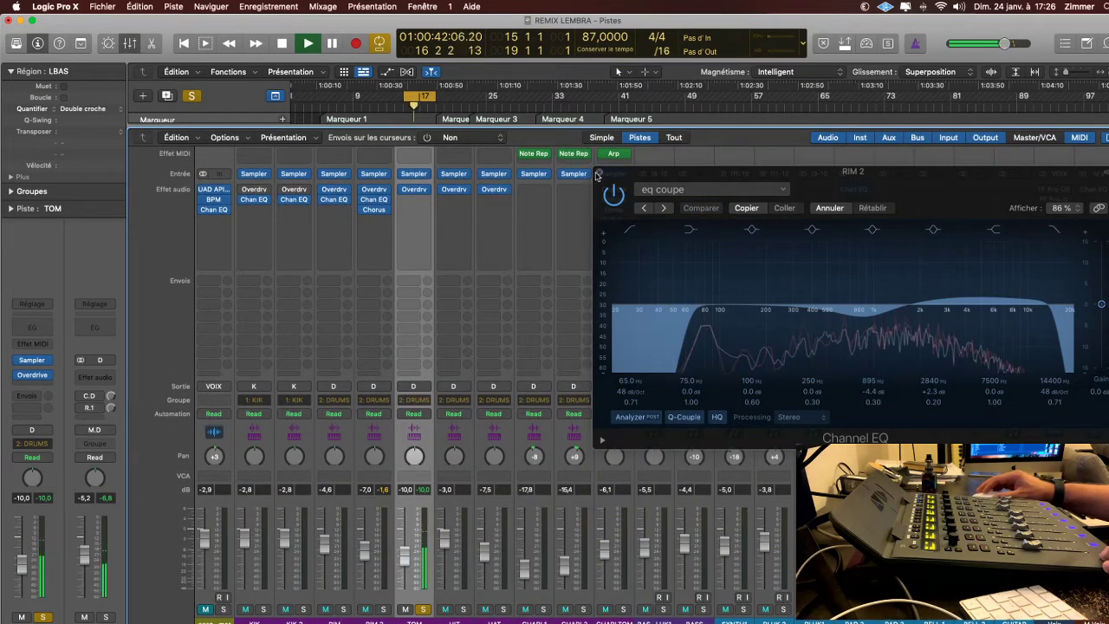
left_click(598, 174)
left_click(597, 174)
scroll(418, 176, "up", 2)
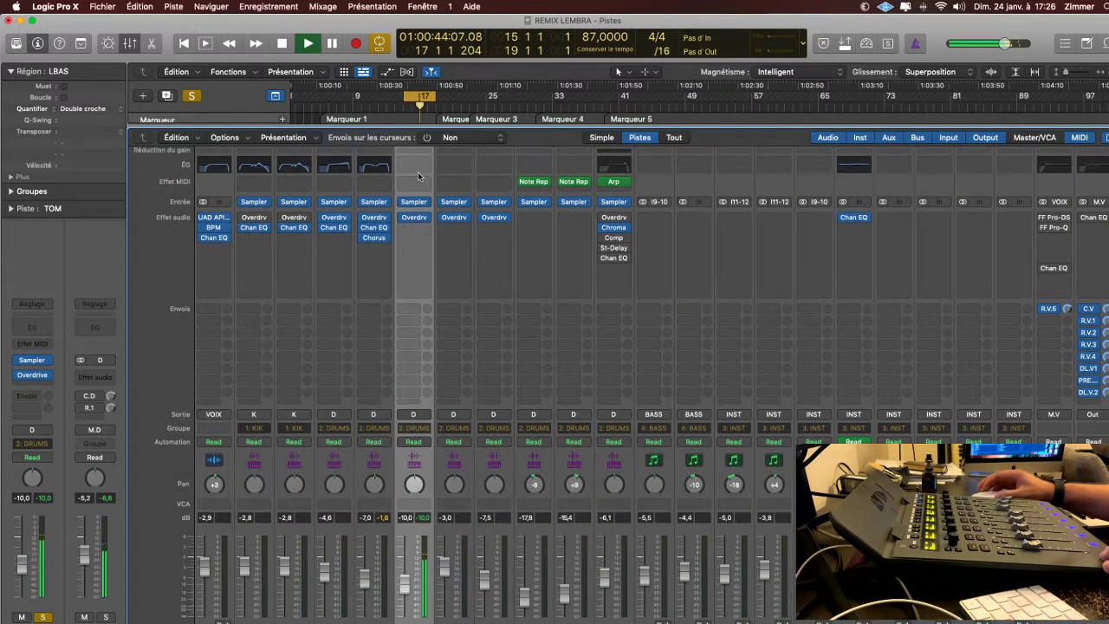
left_click(418, 170)
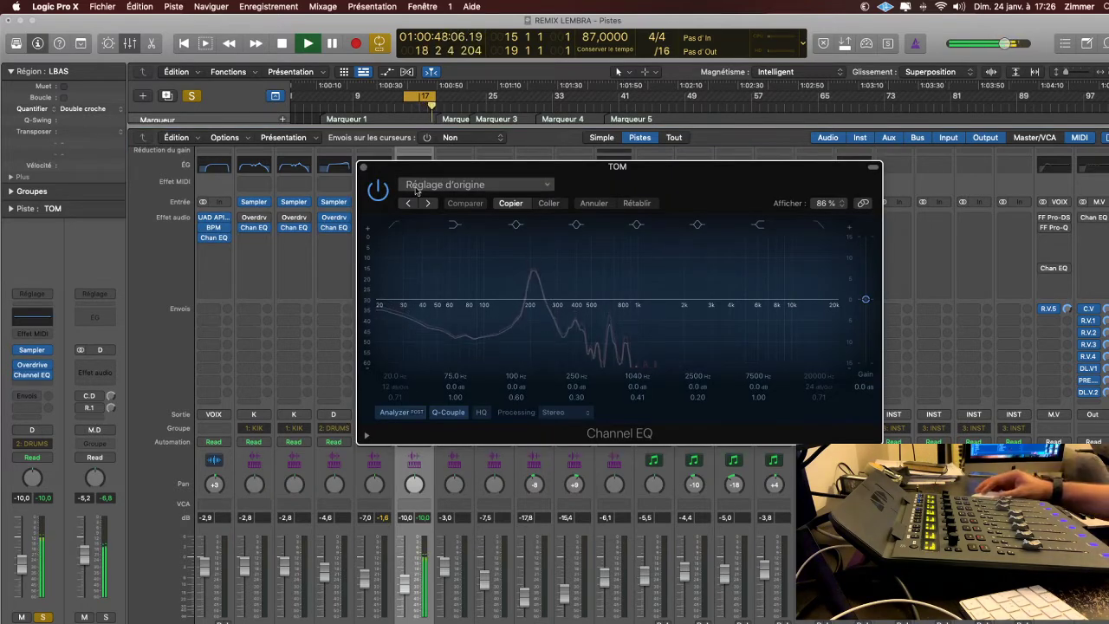
left_click(426, 203)
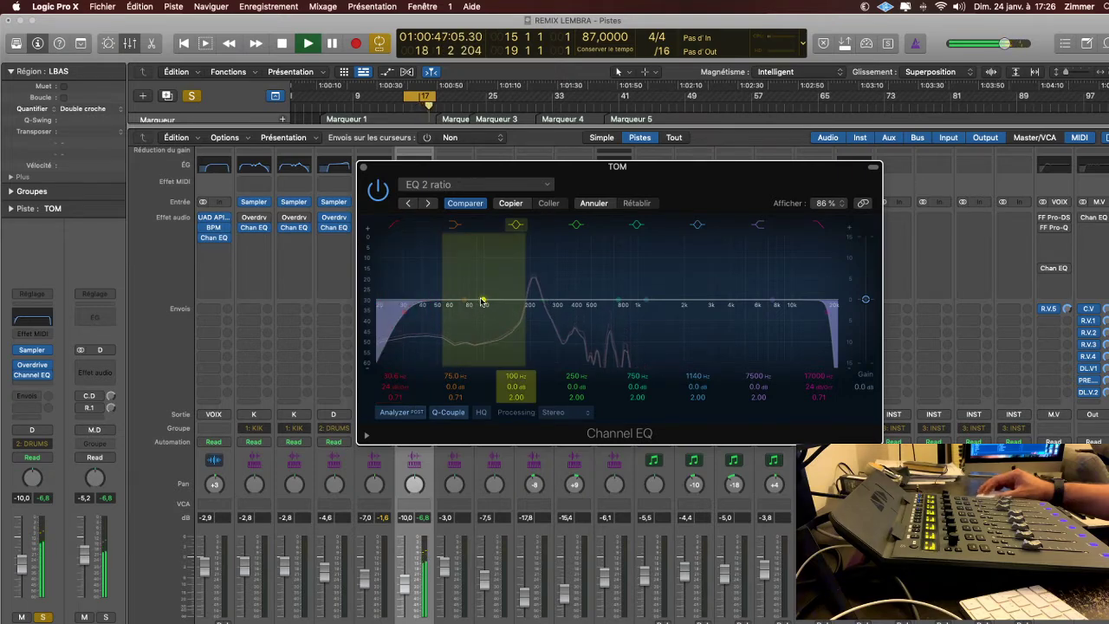
Boost TOM's EQ by 4.9 dB at 101 Hz, 3.2 dB at 109 Hz, 4.2 dB at 1790 Hz with Q 0.17, and 4.6 dB at 7500 Hz.
left_click_drag(482, 303, 483, 302)
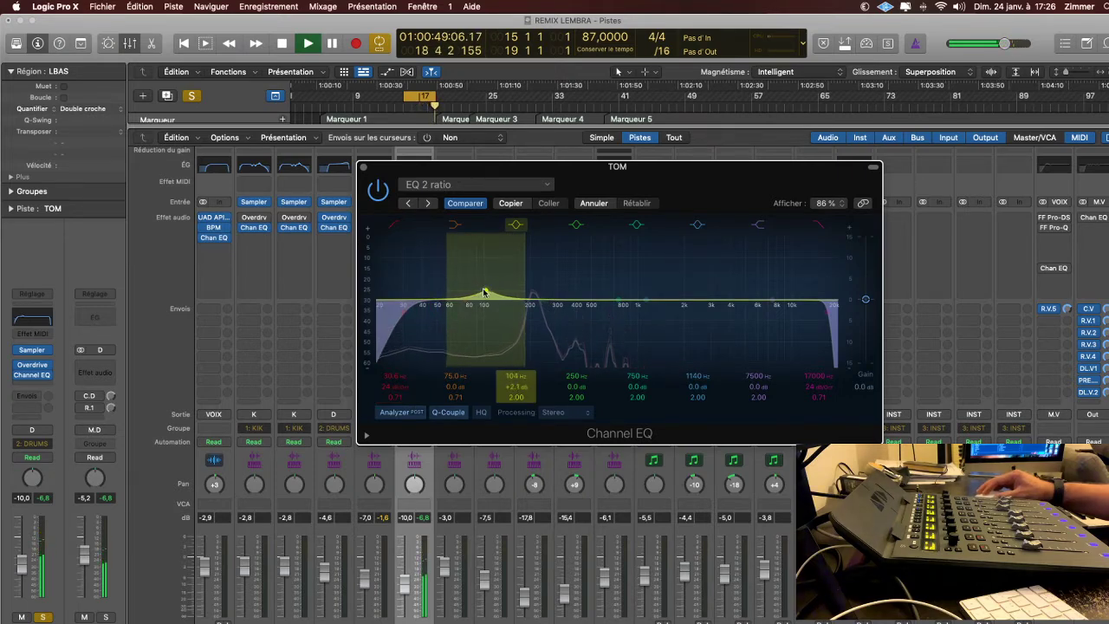
mouse_move(464, 296)
left_mouse_down()
mouse_move(444, 275)
mouse_move(460, 274)
left_mouse_up()
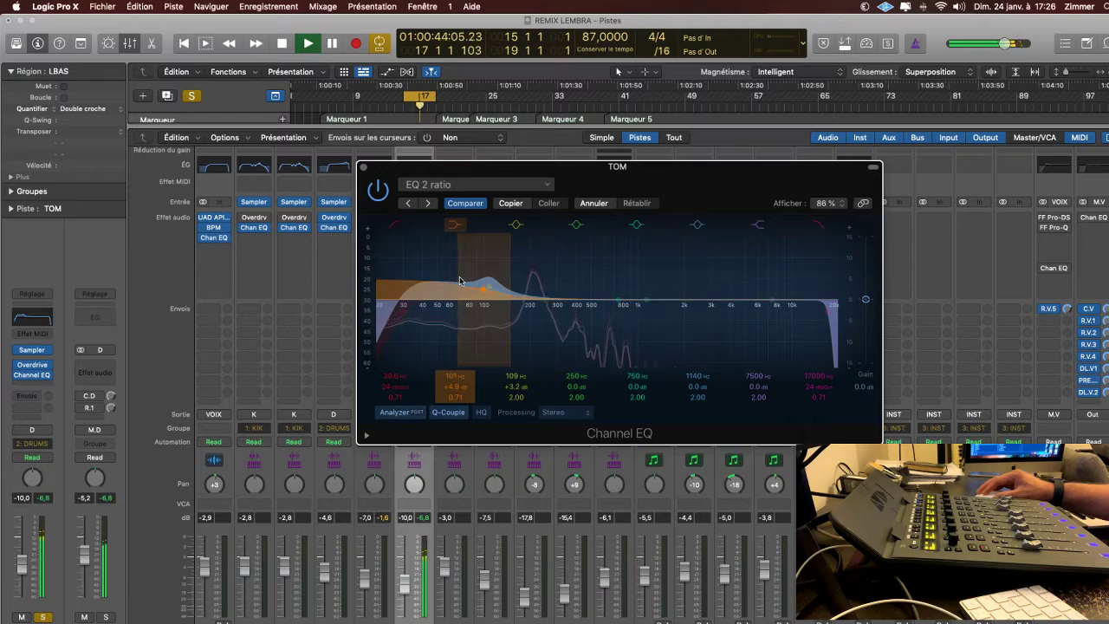
left_click_drag(647, 300, 676, 296)
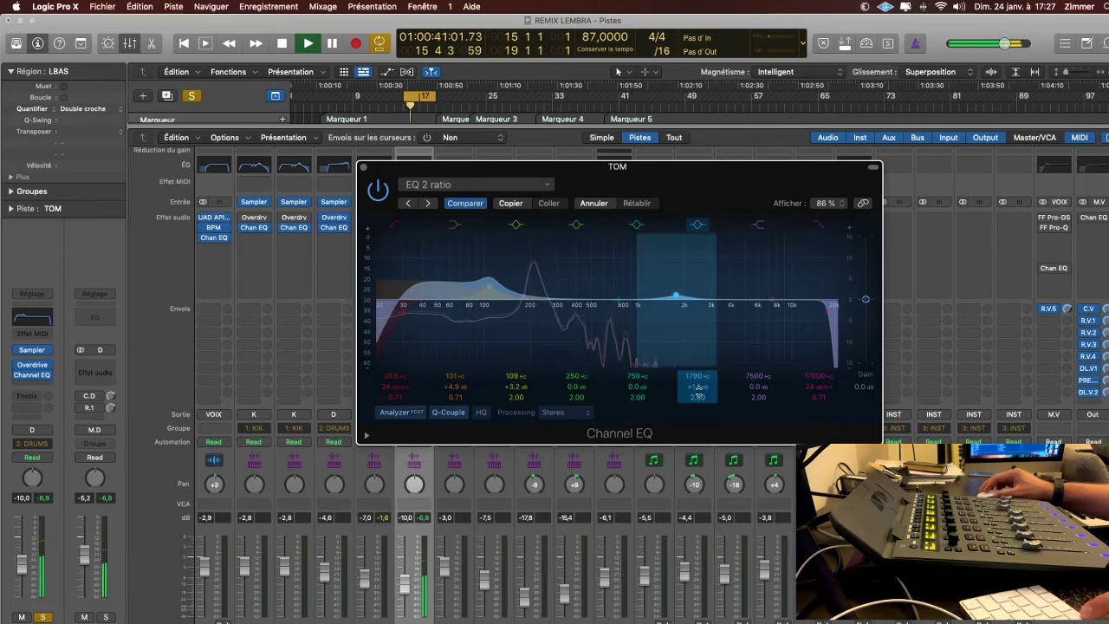
left_click_drag(699, 396, 756, 366)
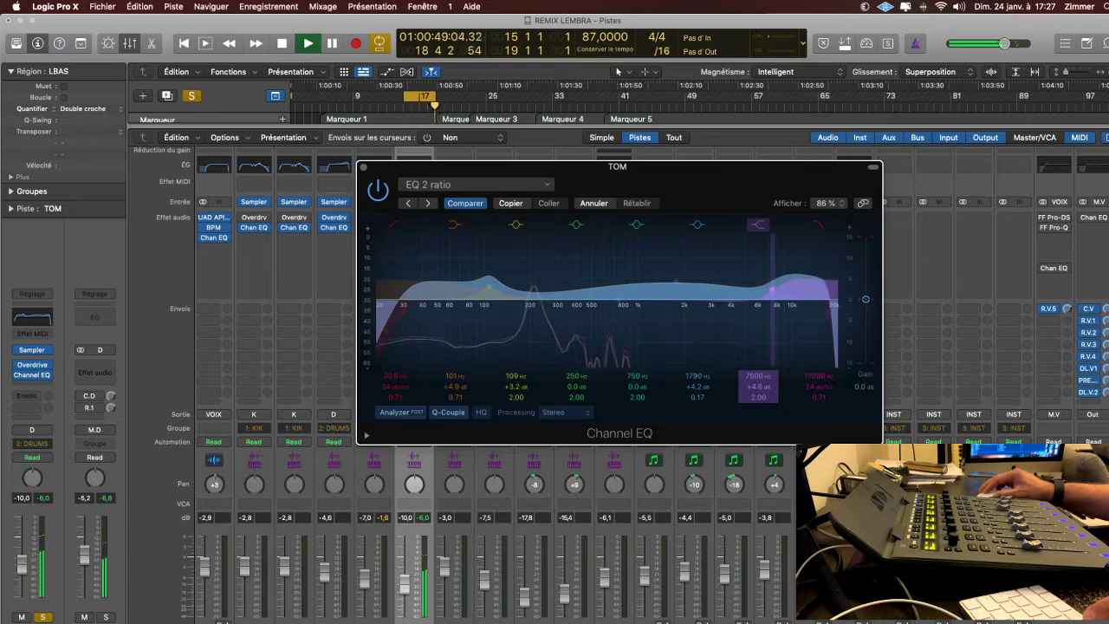
Set the TOM EQ's high shelf to +5.0 dB at 7500 Hz and cut 400 Hz by 5.8 dB.
left_click(905, 6)
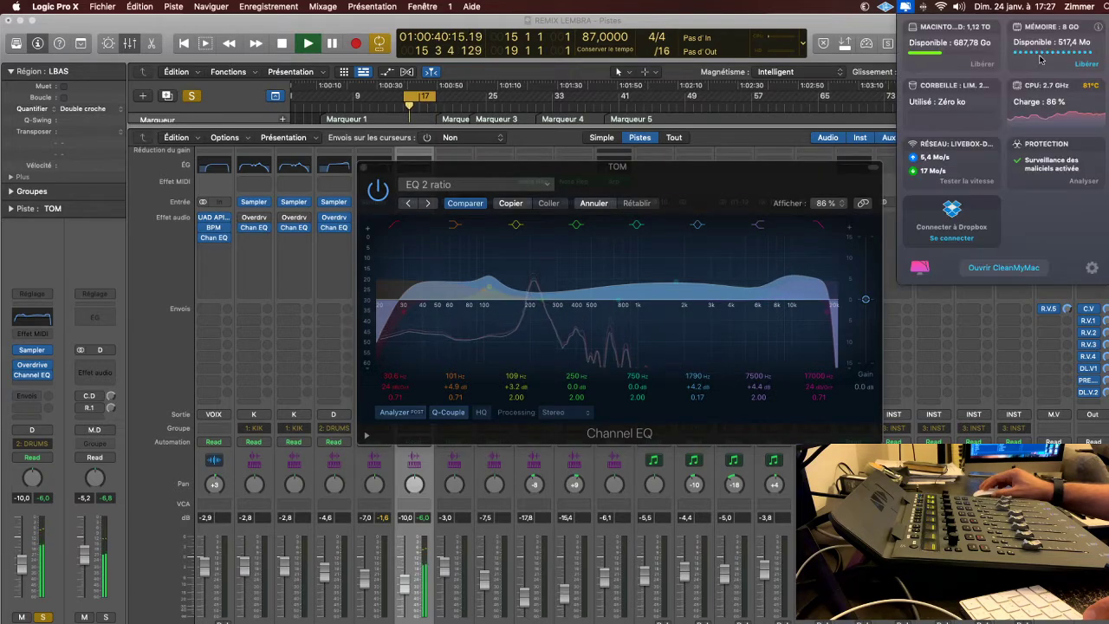
left_click(839, 182)
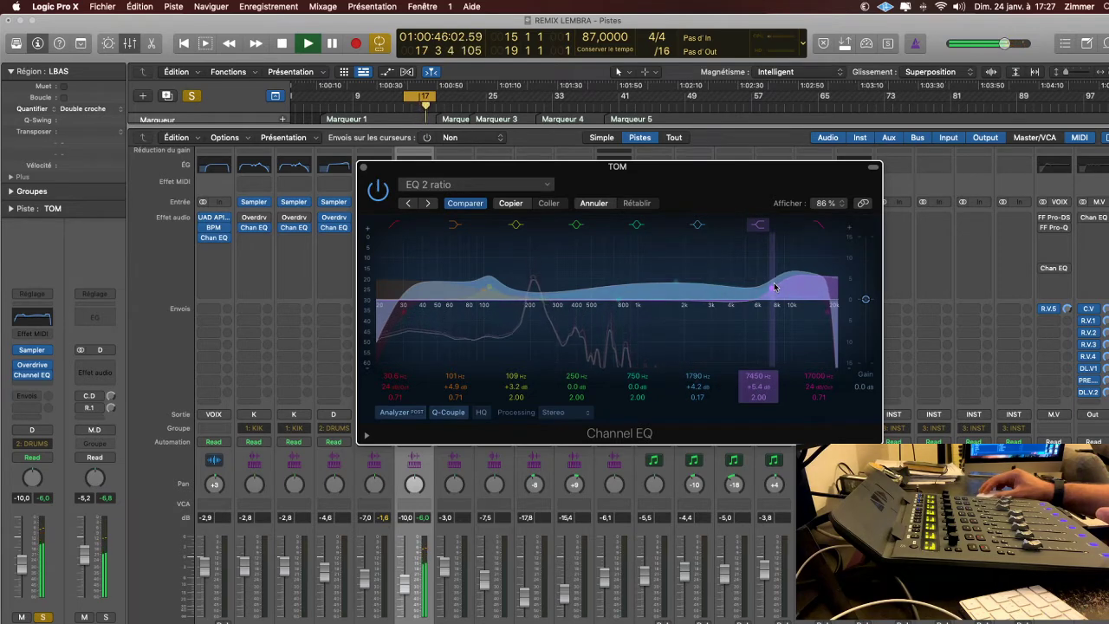
left_click_drag(775, 286, 776, 288)
left_click_drag(561, 300, 556, 328)
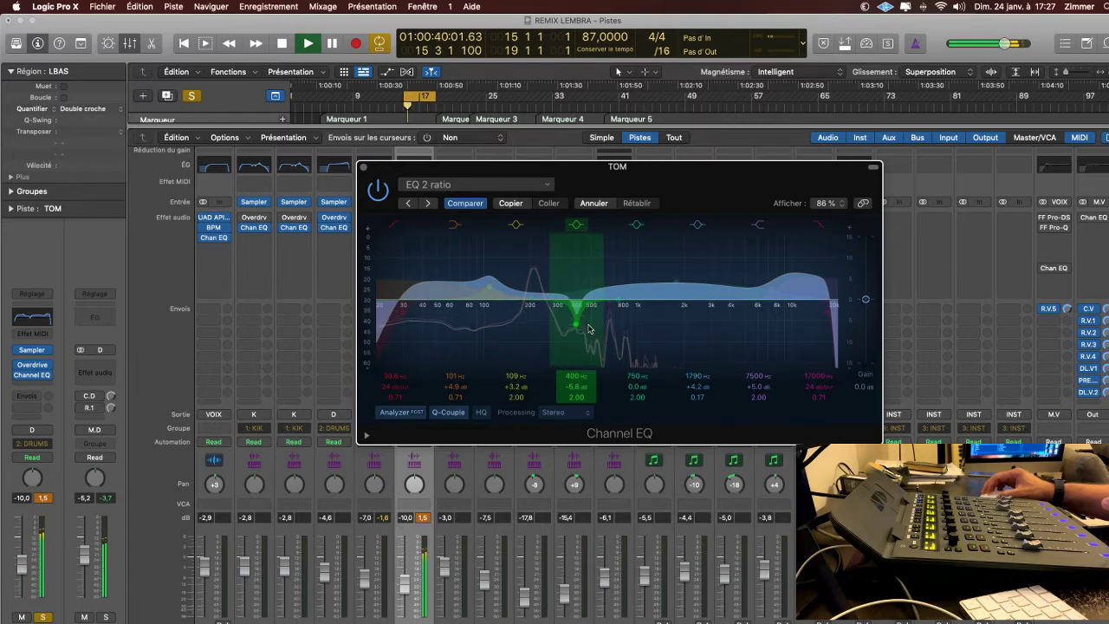
Compare TOM with its Channel EQ bypassed and active, and close the EQ window.
left_click(377, 191)
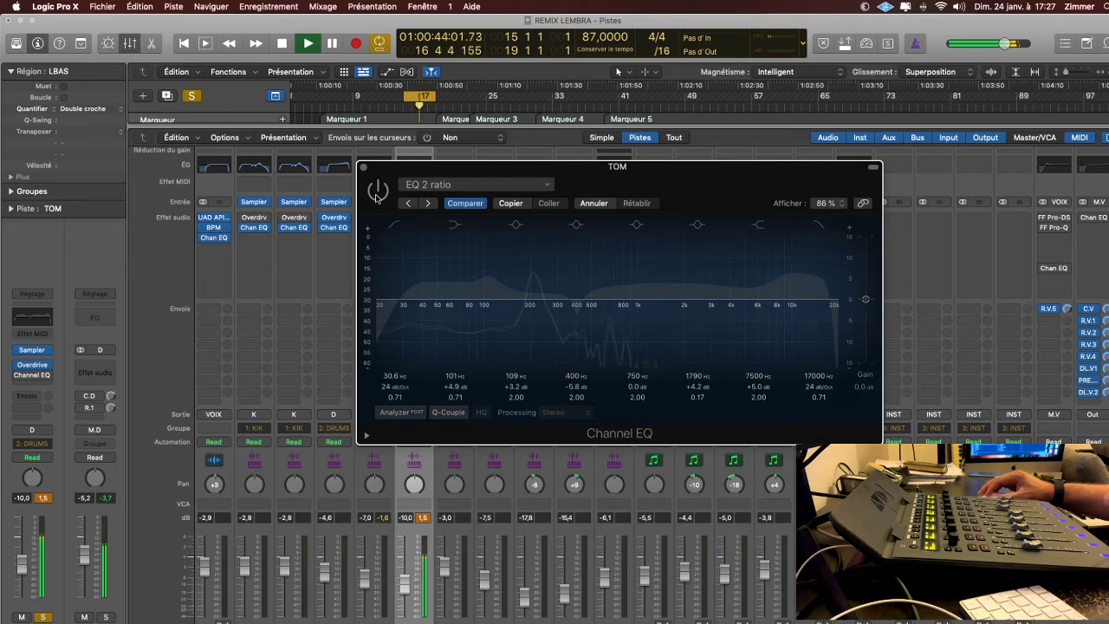
left_click(378, 192)
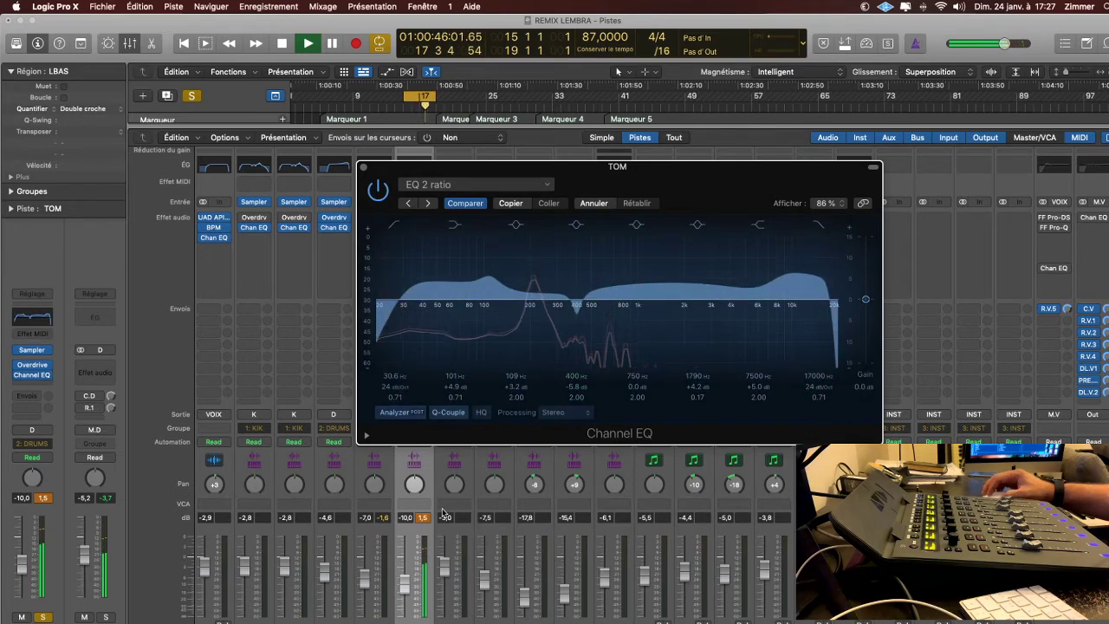
key("super+w")
left_click(364, 167)
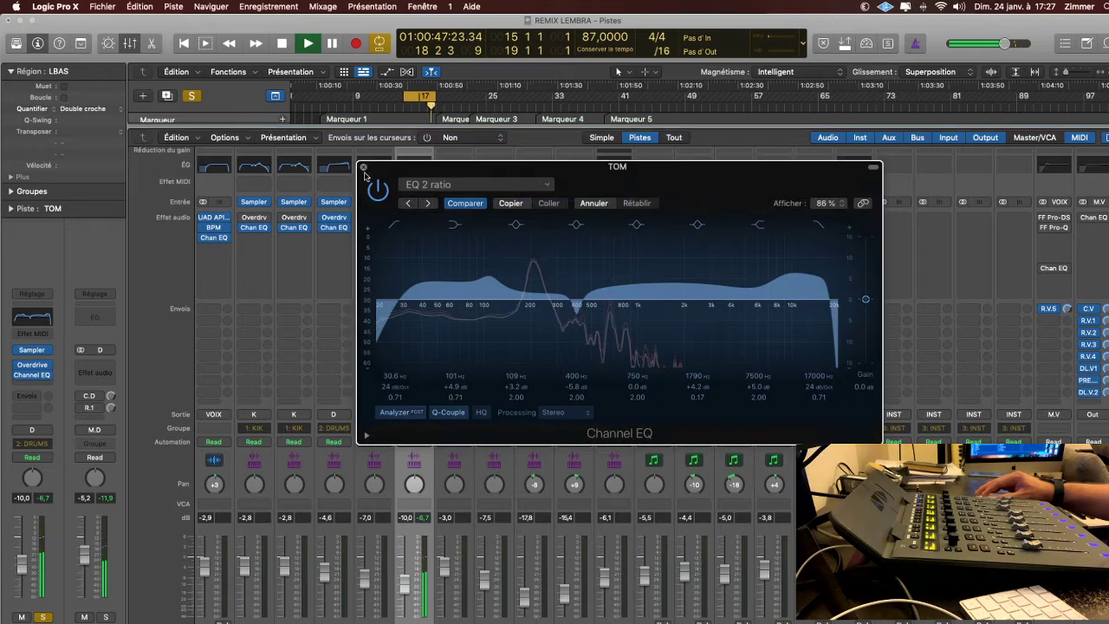
scroll(465, 620, "down", 1)
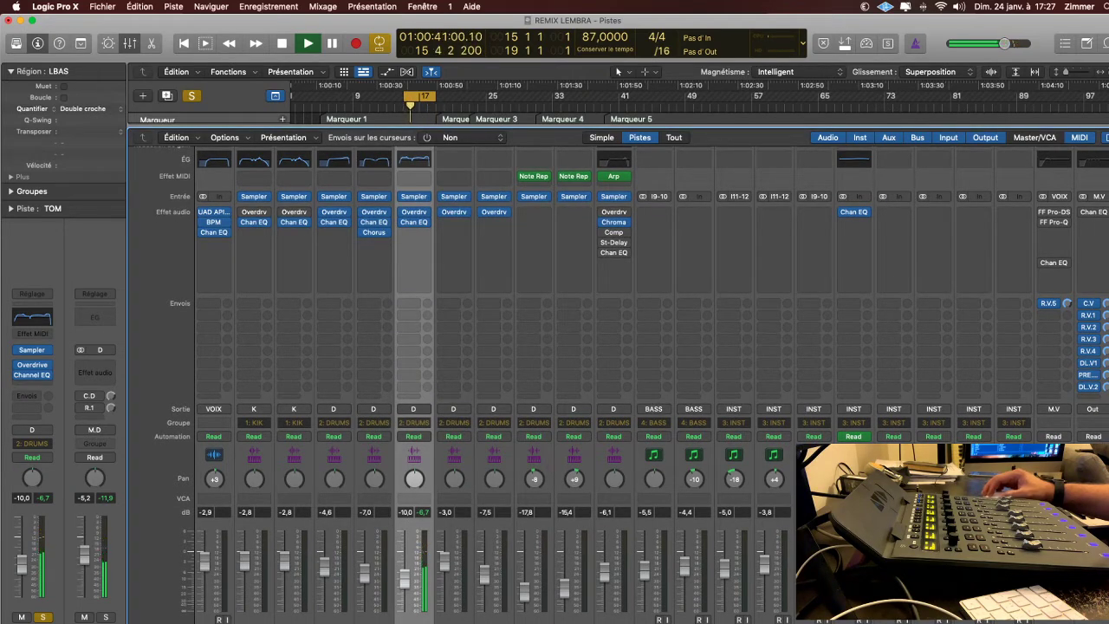
Solo HIT in place of TOM and add a Channel EQ to it.
key("s")
key("ctrl+m")
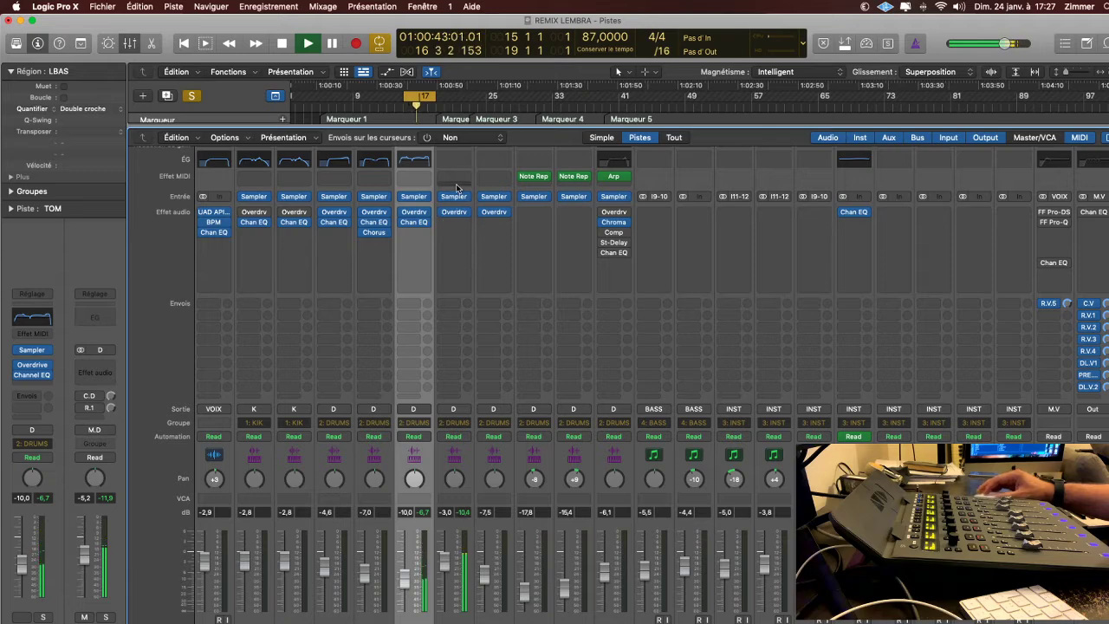
key("e")
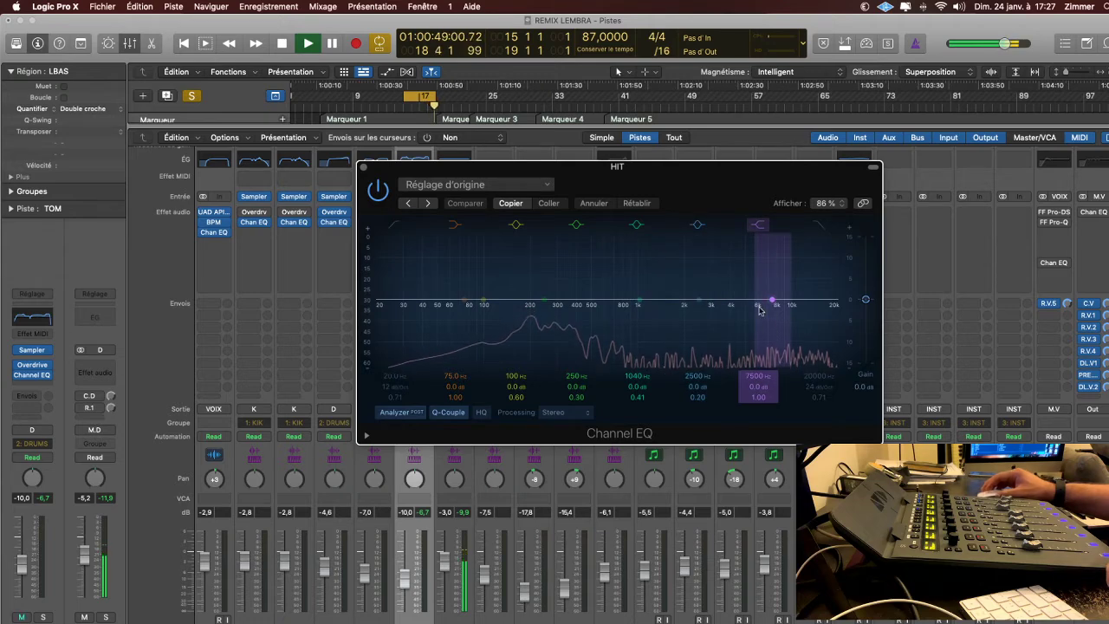
On the HIT EQ, boost 5300 Hz by 2.4 dB and 3160 Hz by 2.5 dB, and enable a 36 dB/oct low cut at 94.5 Hz.
left_click_drag(772, 318, 715, 296)
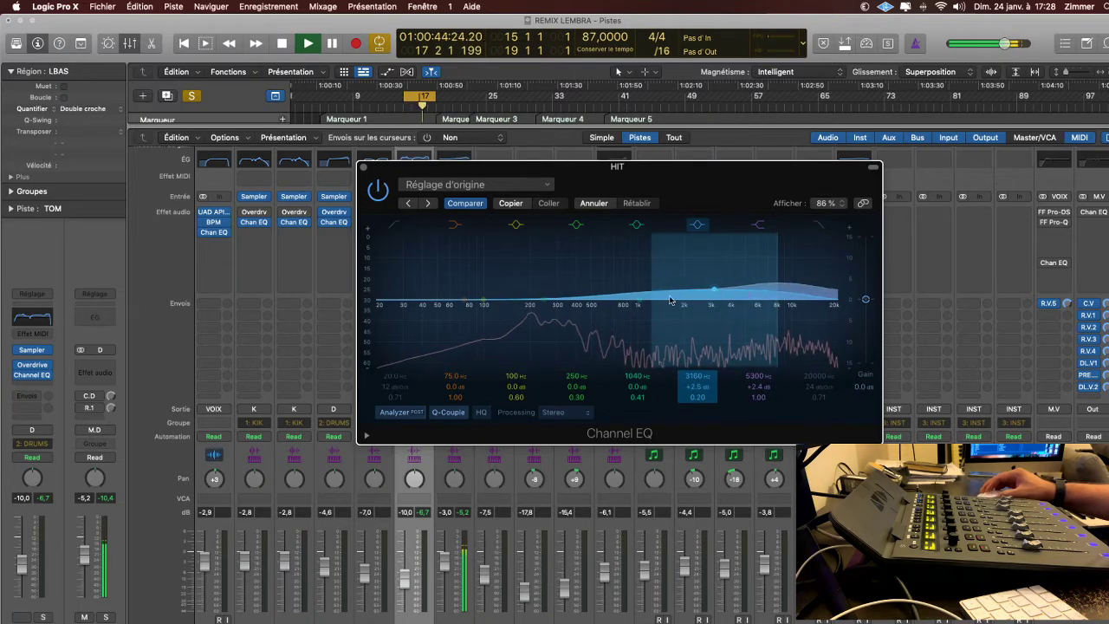
left_click(395, 227)
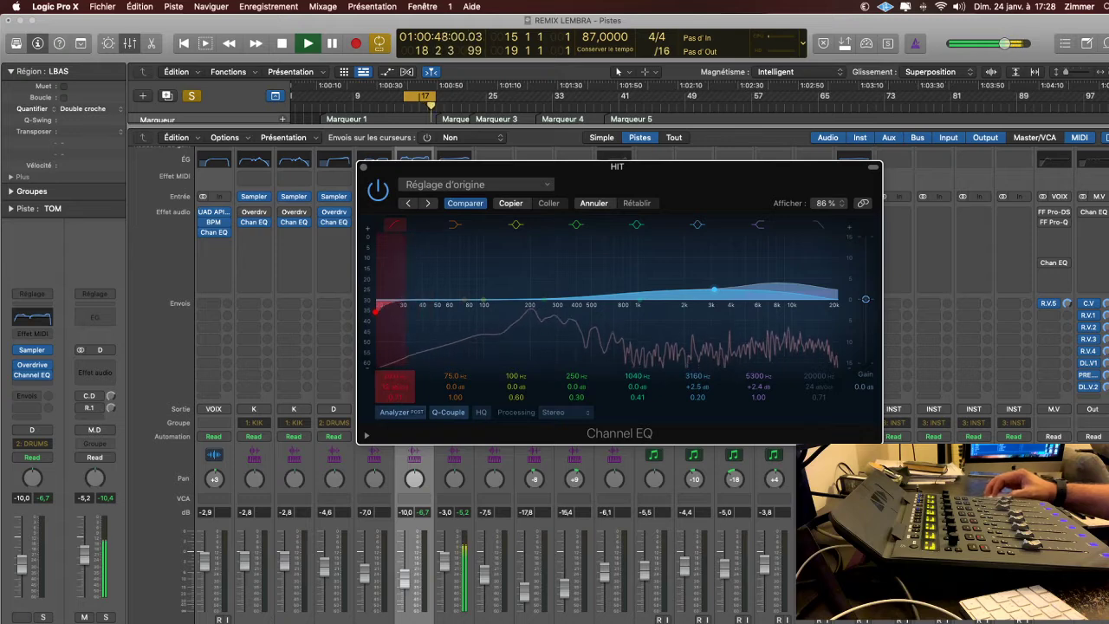
left_click_drag(376, 309, 487, 312)
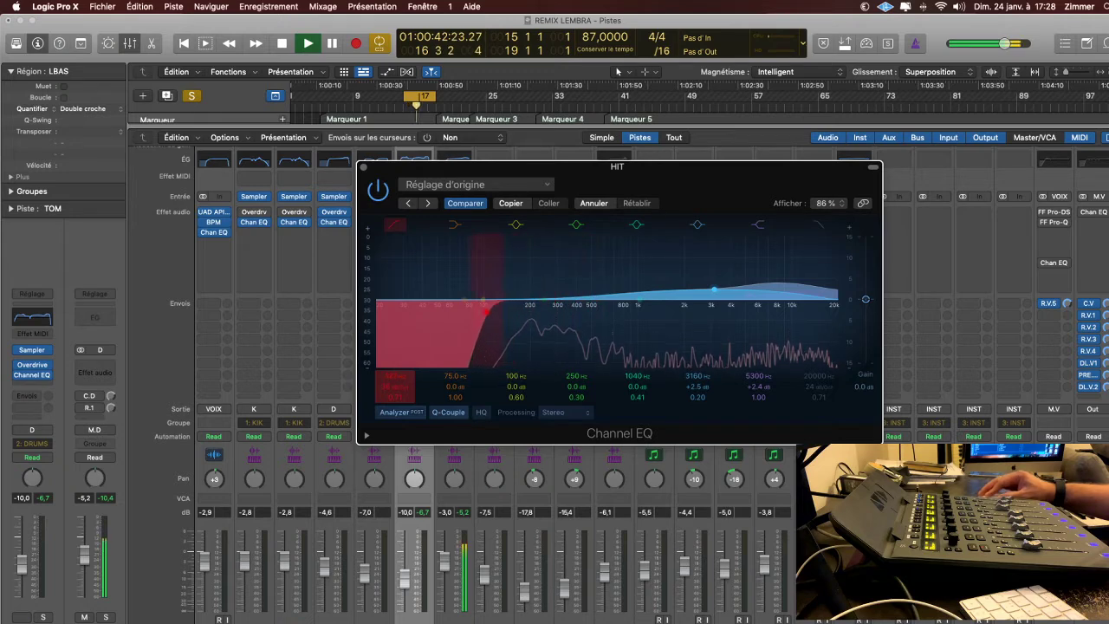
Boost HIT by 3.6 dB at 318 Hz and 1.8 dB at 1400 Hz, and close its EQ.
left_click_drag(544, 307, 560, 271)
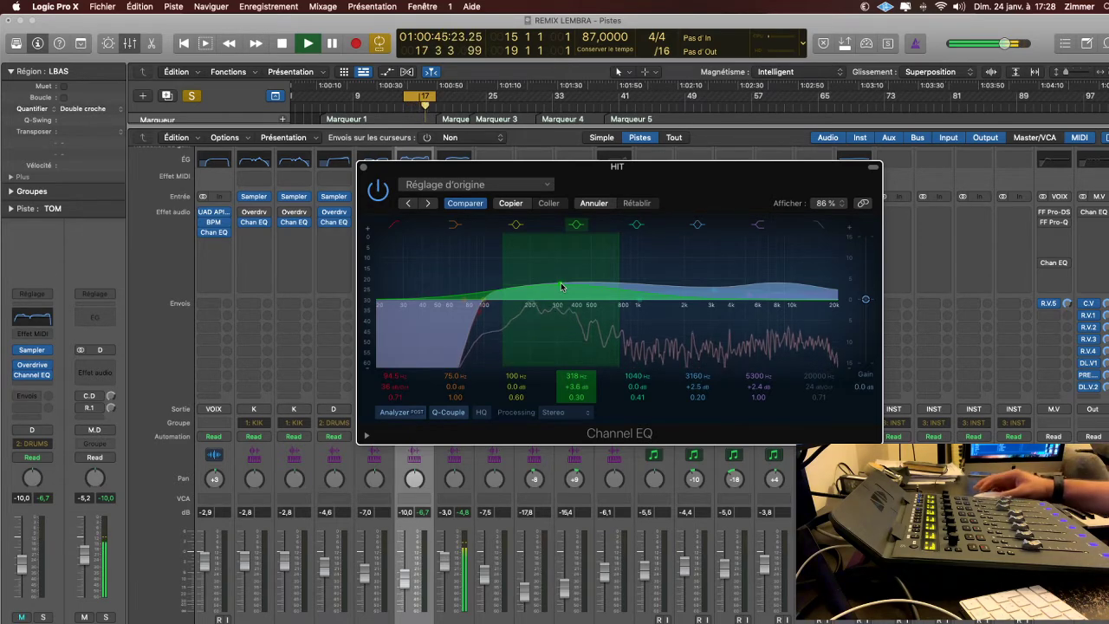
left_click_drag(633, 302, 663, 296)
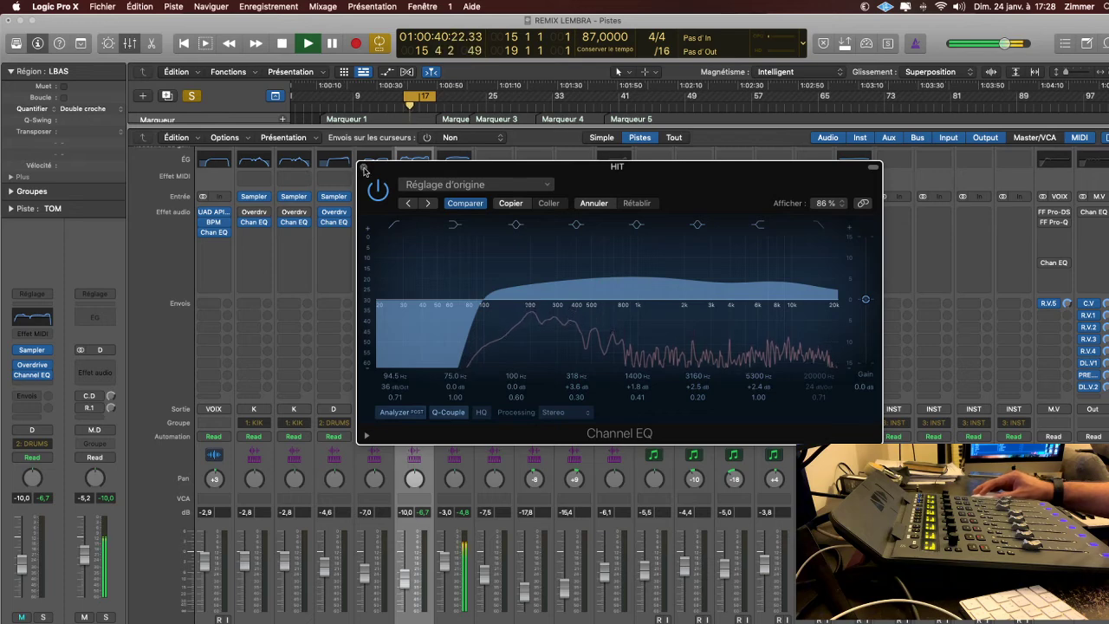
left_click(365, 168)
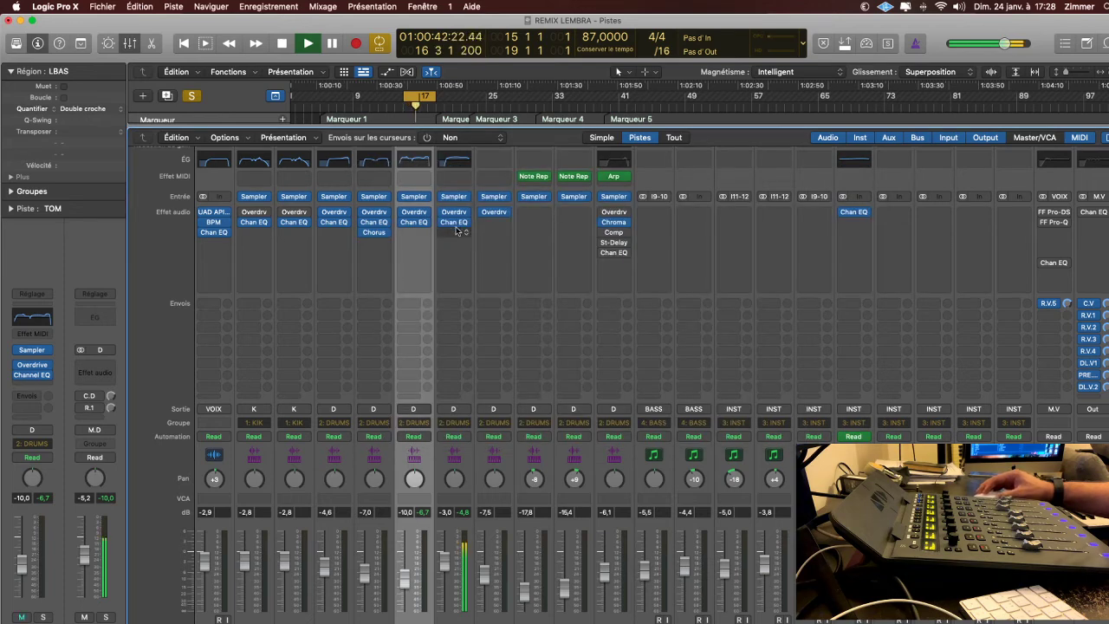
Solo HAT in place of HIT, add a Channel EQ to it and load the "eq coupe" preset.
mouse_move(444, 212)
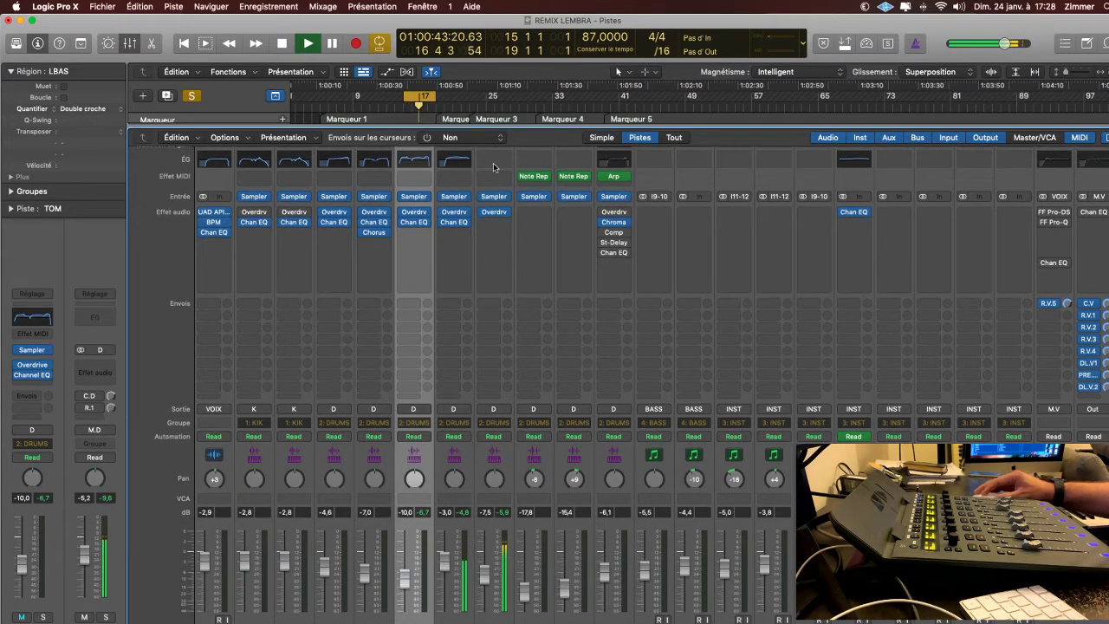
left_click(614, 252)
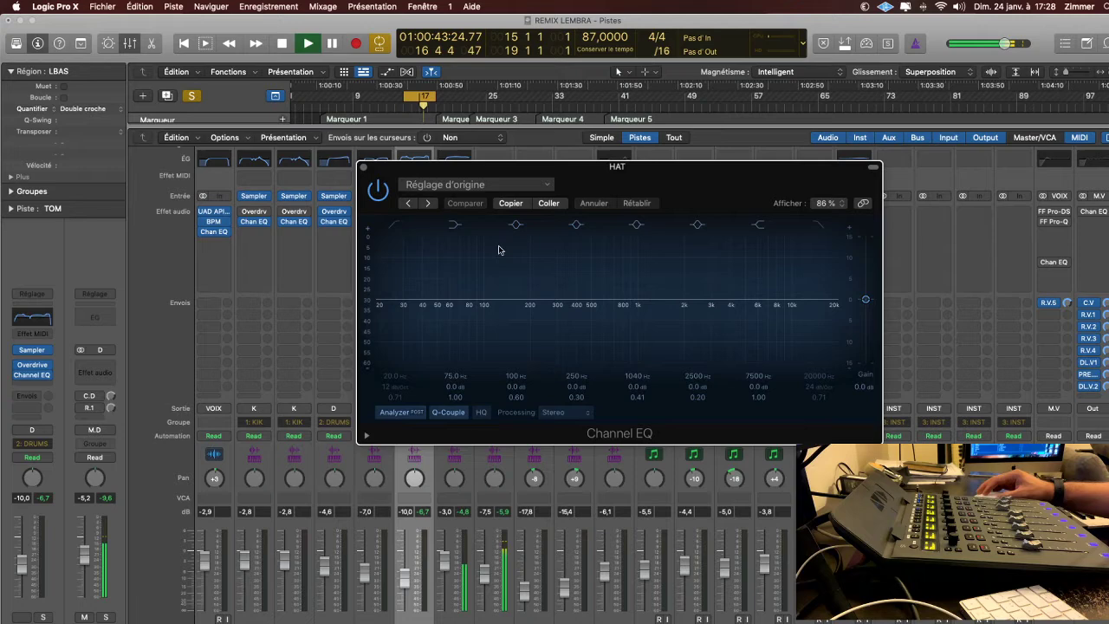
left_click(428, 205)
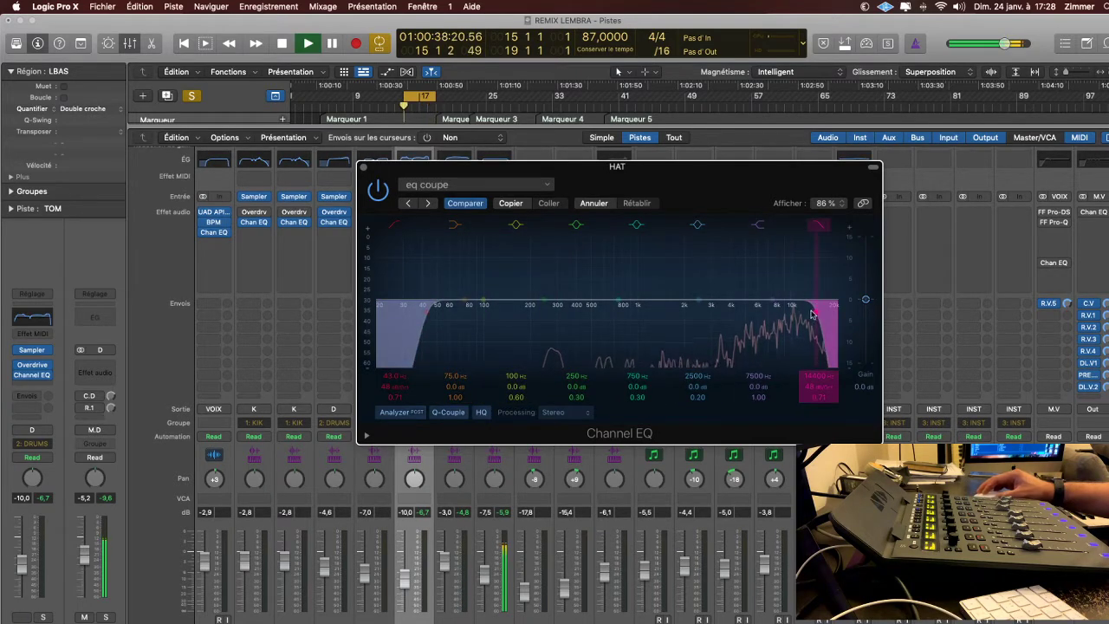
Boost HAT's EQ by 3.3 dB at 5650 Hz, 2.9 dB at 2700 Hz and 4.7 dB at 302 Hz, compare it bypassed, and close it.
left_click_drag(771, 300, 712, 287)
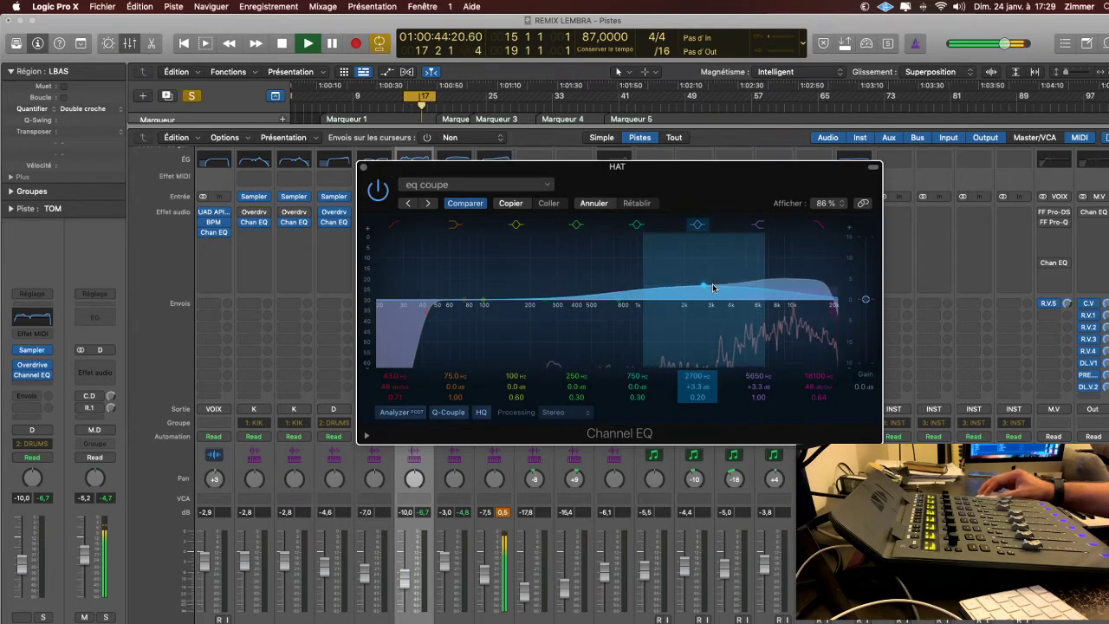
mouse_move(545, 300)
left_mouse_down()
mouse_move(570, 290)
mouse_move(499, 270)
mouse_move(554, 282)
left_mouse_up()
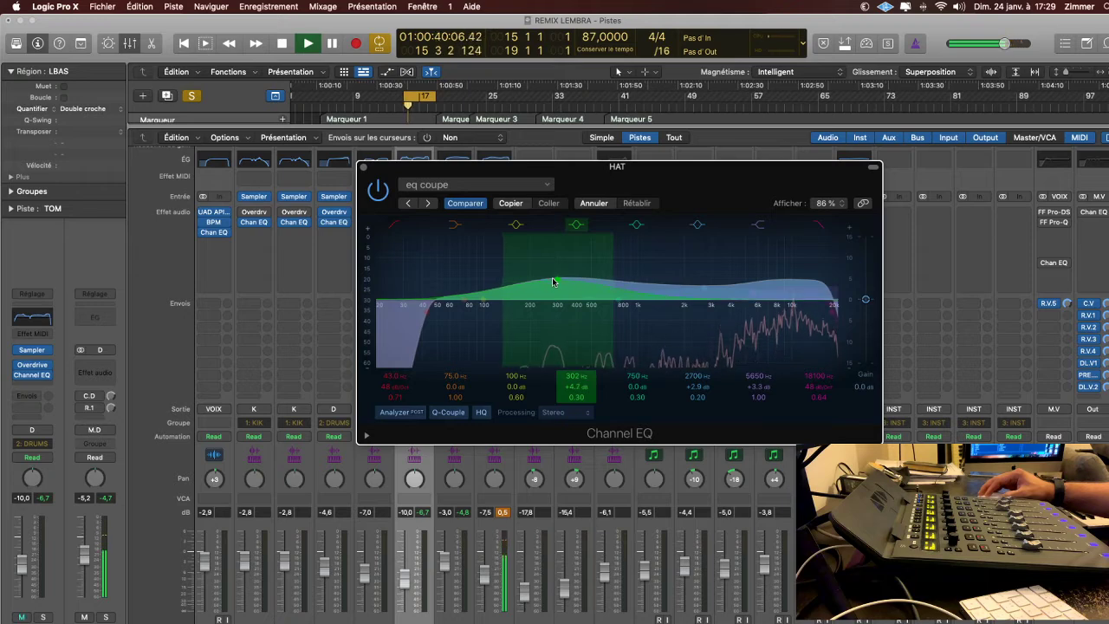
left_click(379, 190)
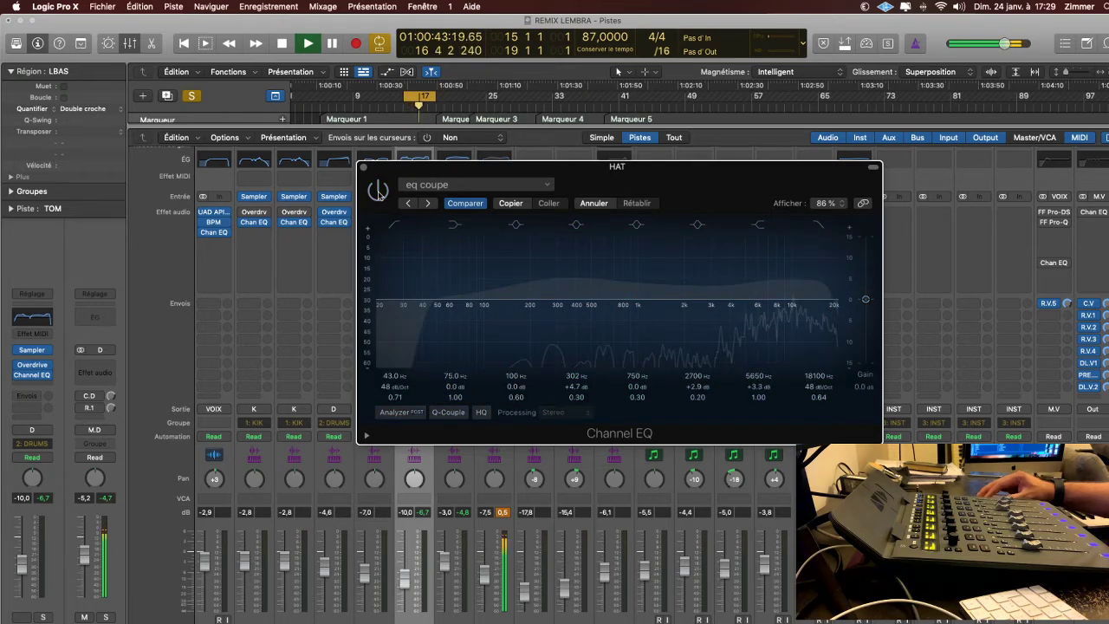
left_click(378, 191)
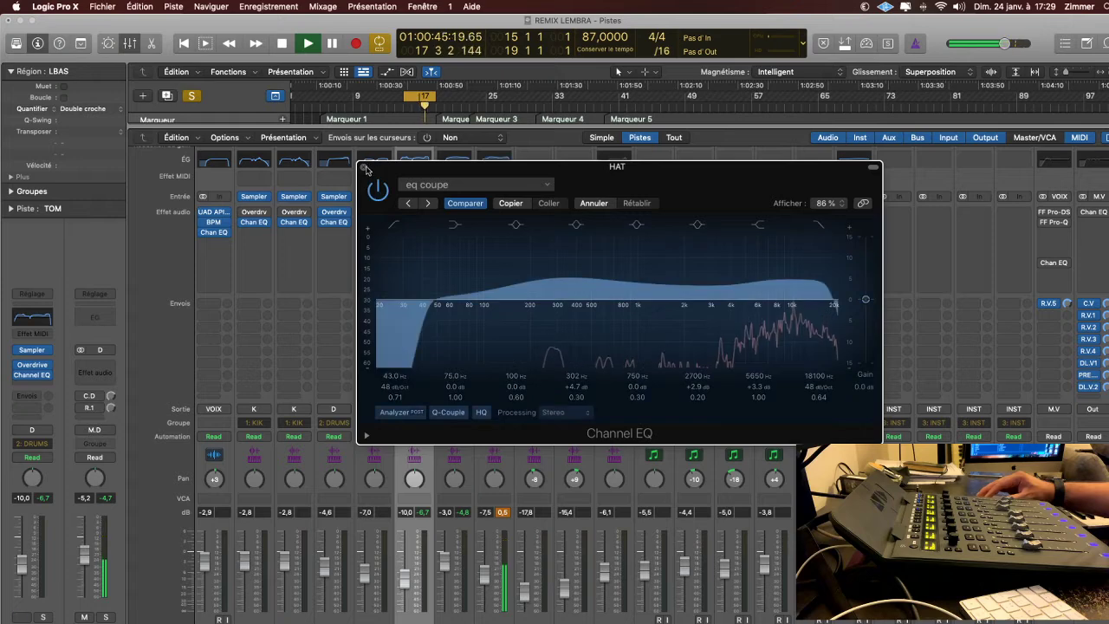
left_click(363, 166)
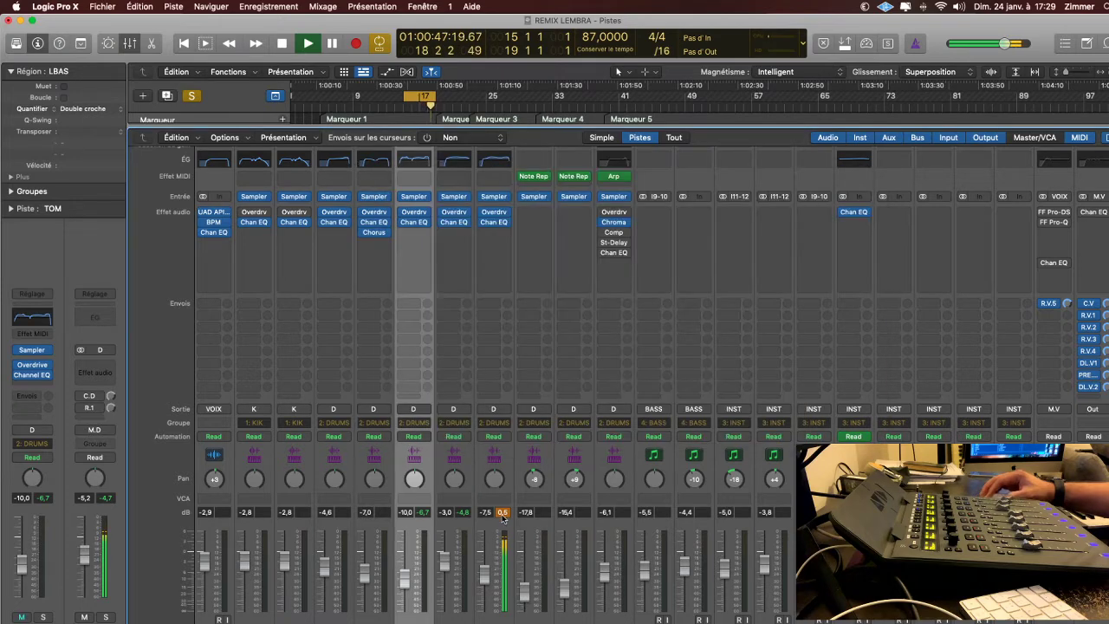
Solo CHARL1 and CHARL2 together in place of HAT, with the playback cycle set to bars 15 to 16.
scroll(509, 520, "down", 2)
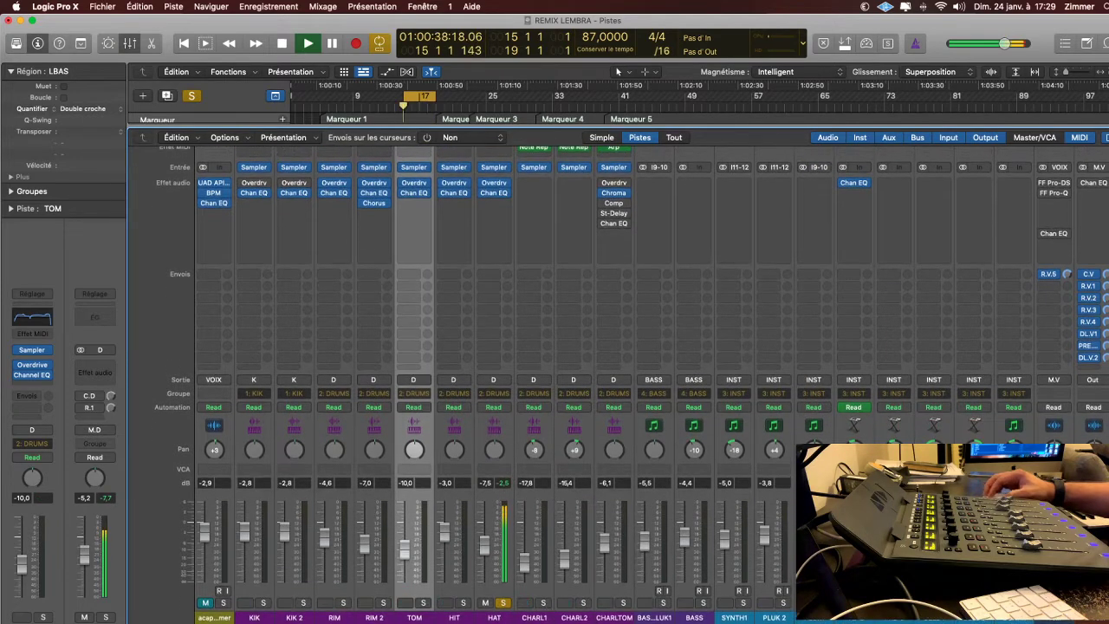
left_click(543, 605)
left_click(543, 603)
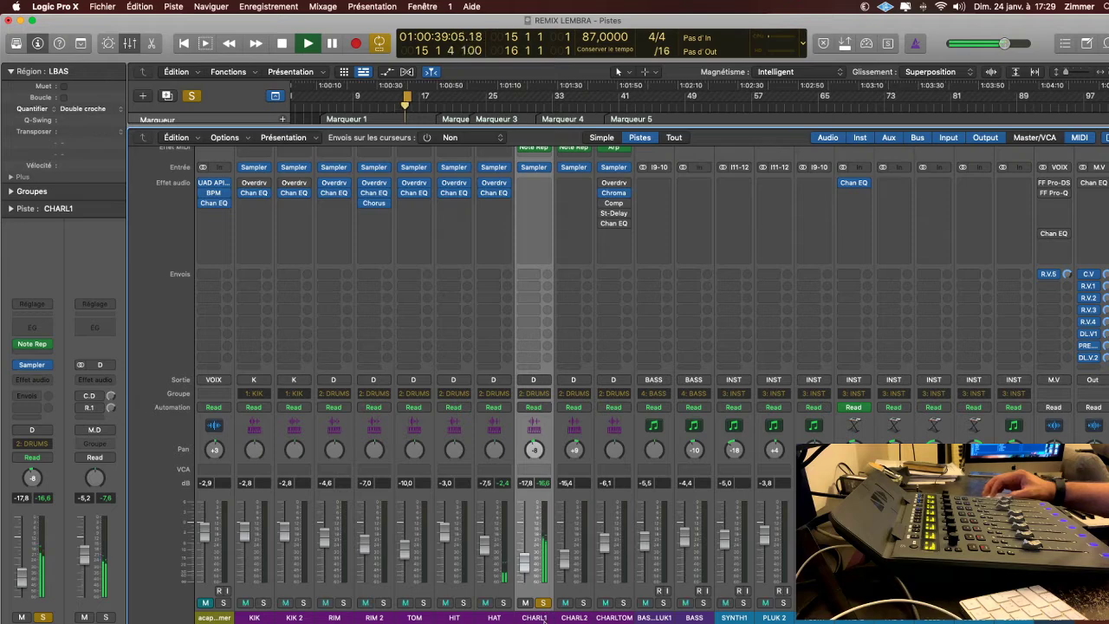
left_click(583, 602)
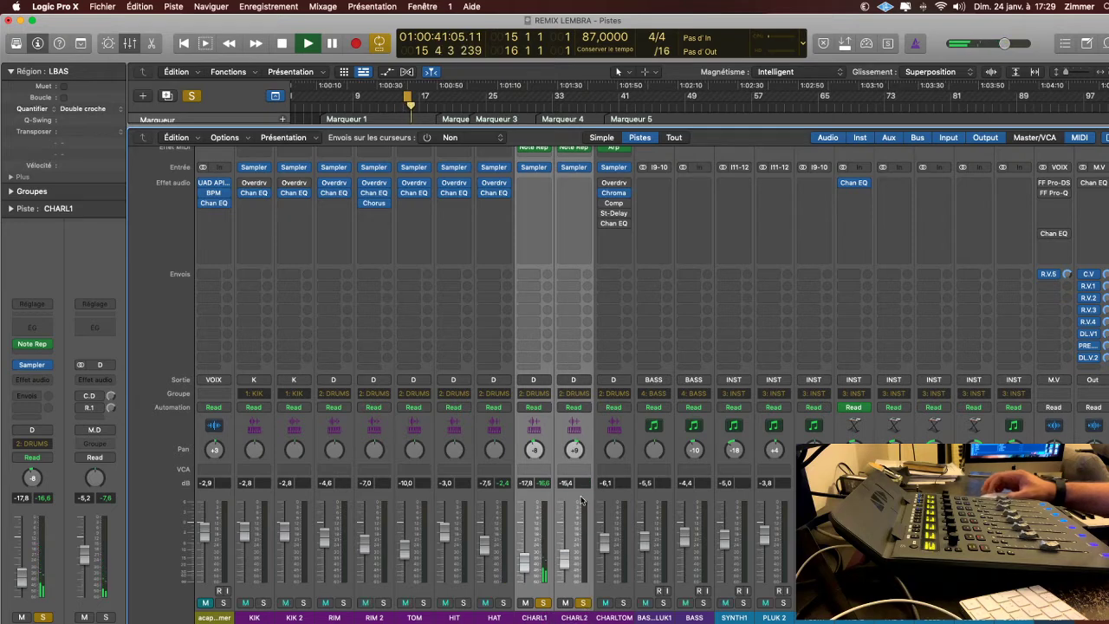
Add a Channel EQ to both CHARL1 and CHARL2 and arrange the two EQ windows side by side.
scroll(568, 346, "up", 3)
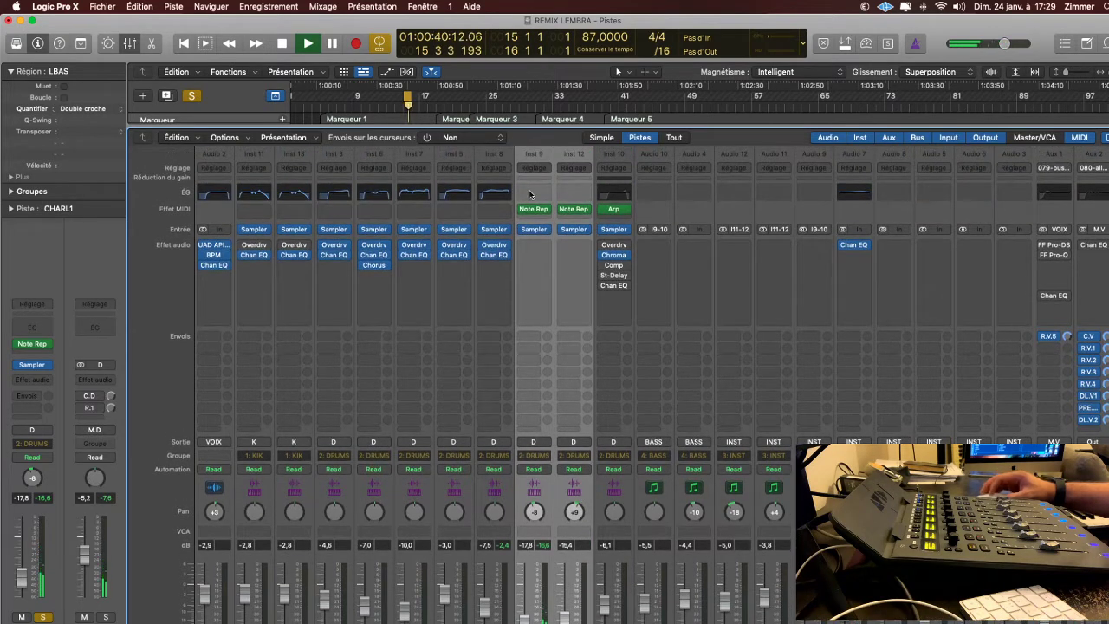
left_click(529, 195)
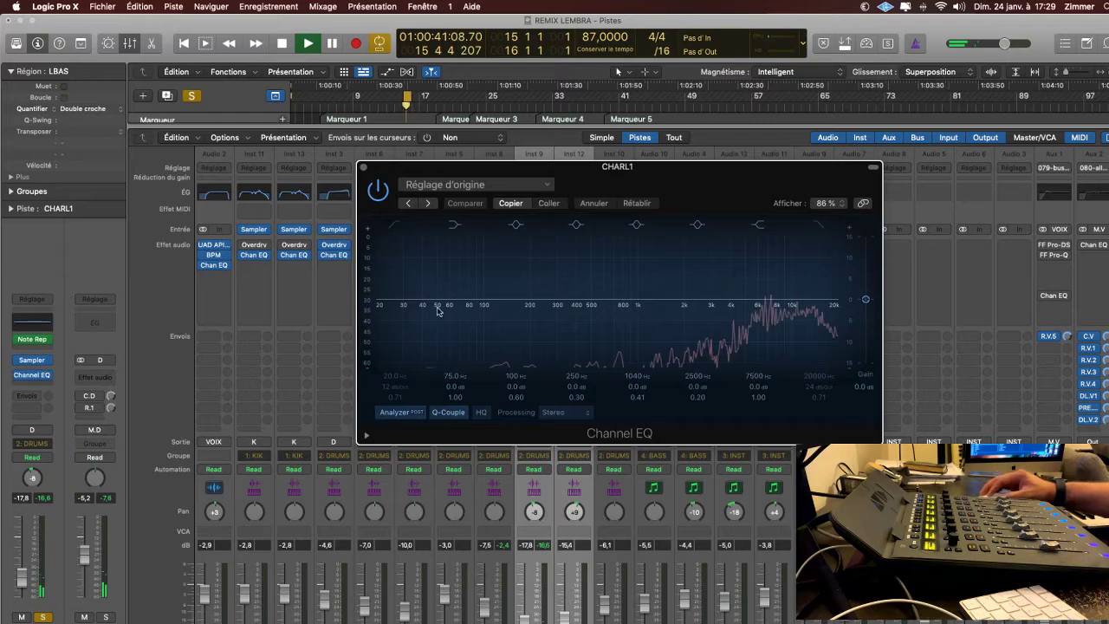
left_click_drag(579, 194, 383, 312)
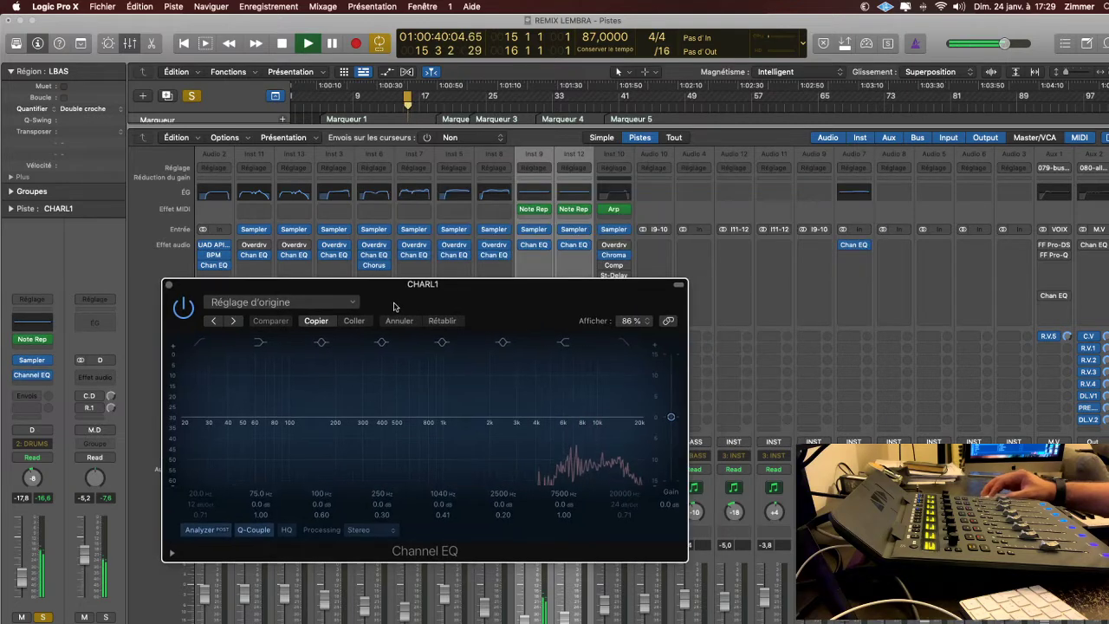
left_click(574, 244)
left_click_drag(597, 98, 847, 188)
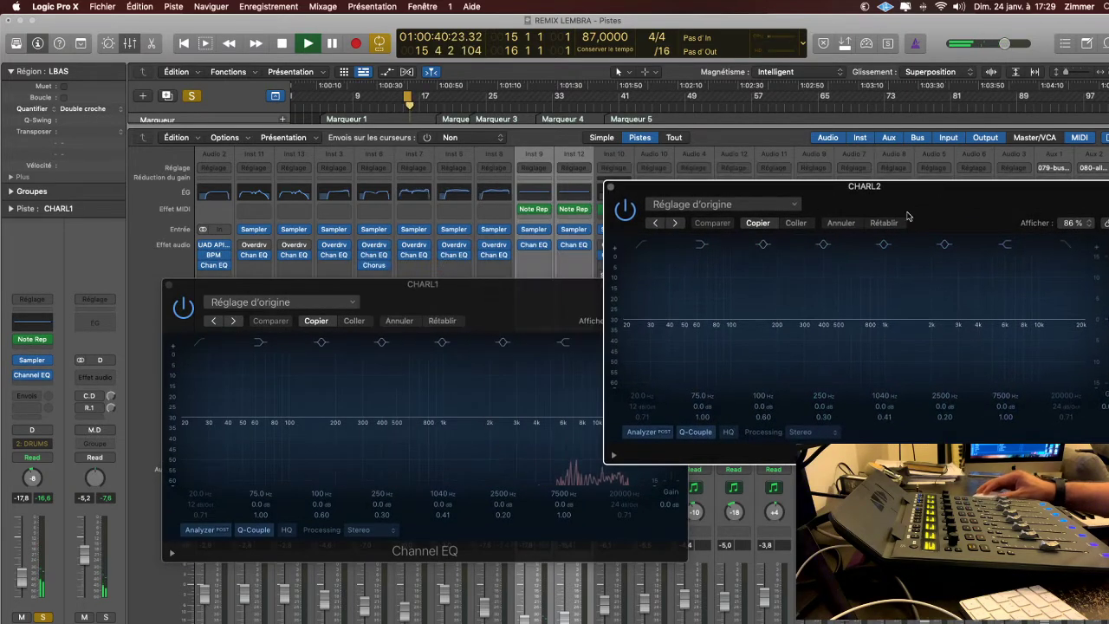
left_click_drag(452, 289, 404, 160)
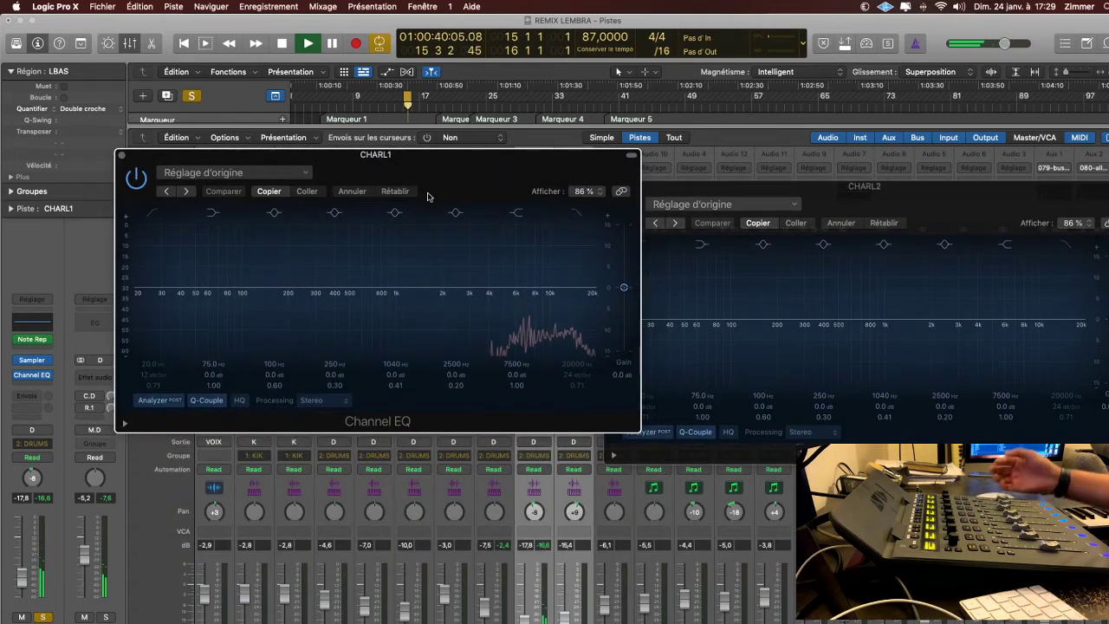
Load the "eq coupe" preset in CHARL1's EQ and boost 6.2 dB at 216 Hz and 3.4 dB at 1130 Hz.
left_click(188, 192)
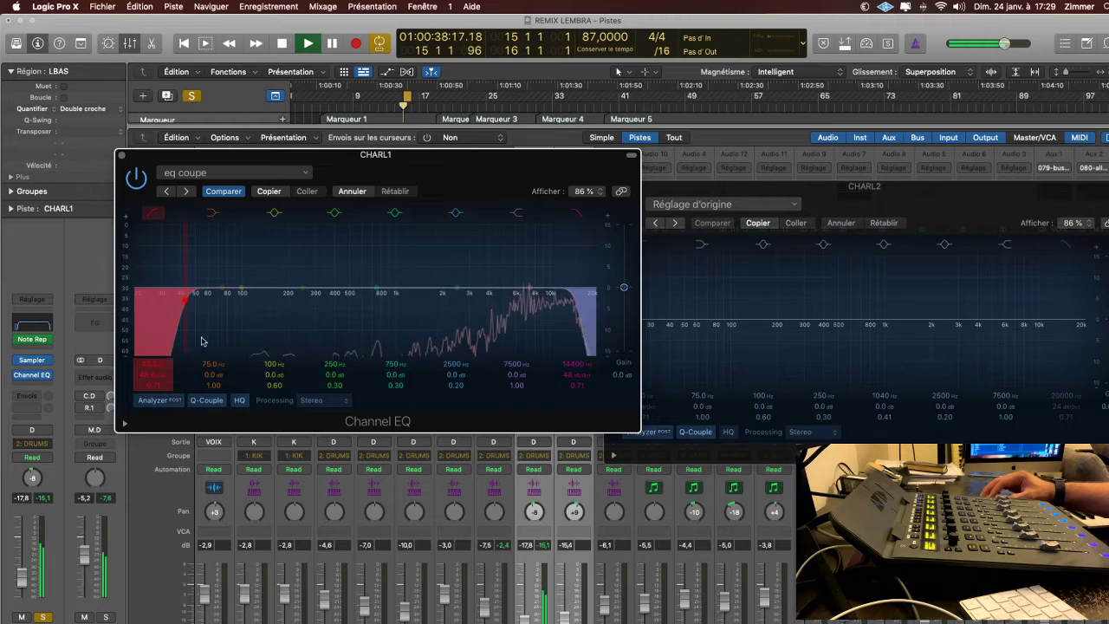
left_click_drag(292, 295, 294, 262)
left_click_drag(464, 294, 465, 289)
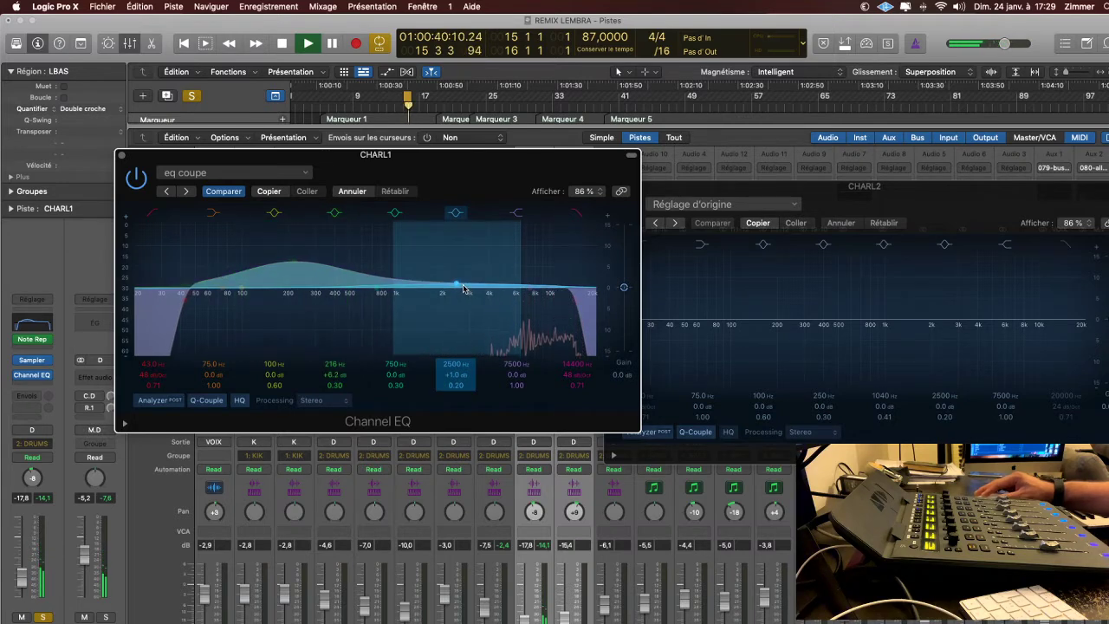
left_click_drag(464, 287, 410, 277)
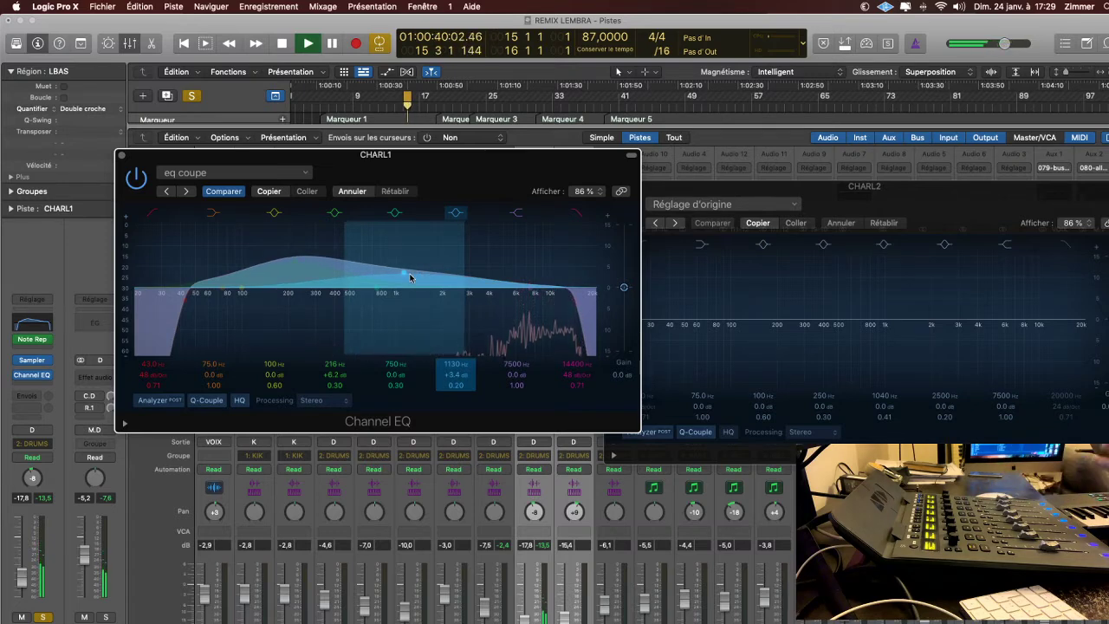
Copy CHARL1's EQ settings into CHARL2's EQ and select the CHARL2 channel.
left_click(268, 191)
left_click(796, 223)
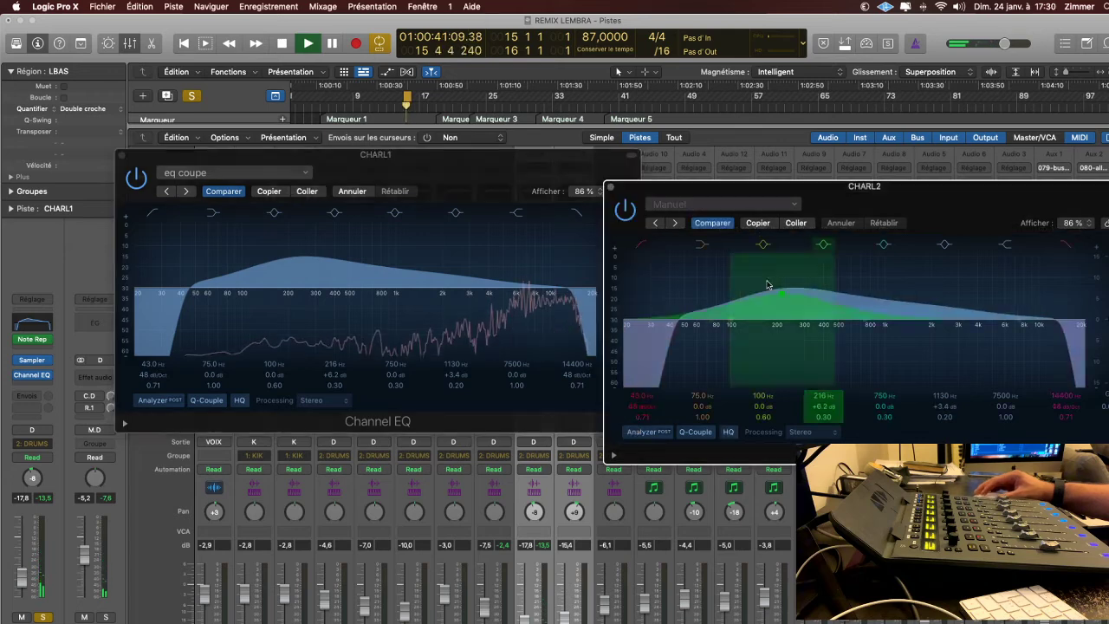
scroll(565, 607, "down", 3)
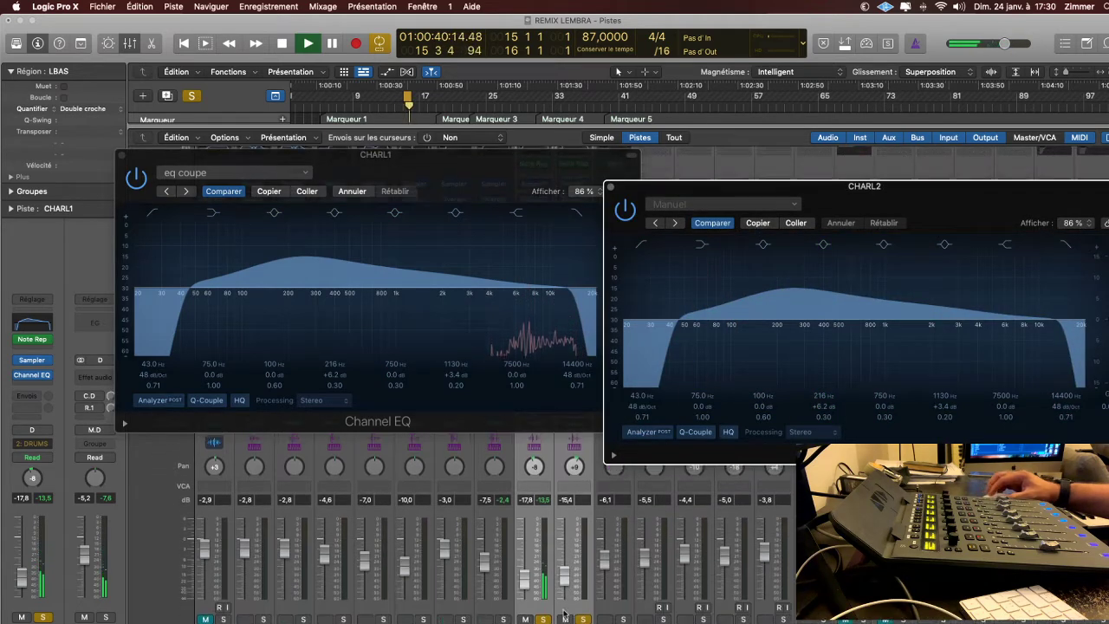
left_click(566, 605)
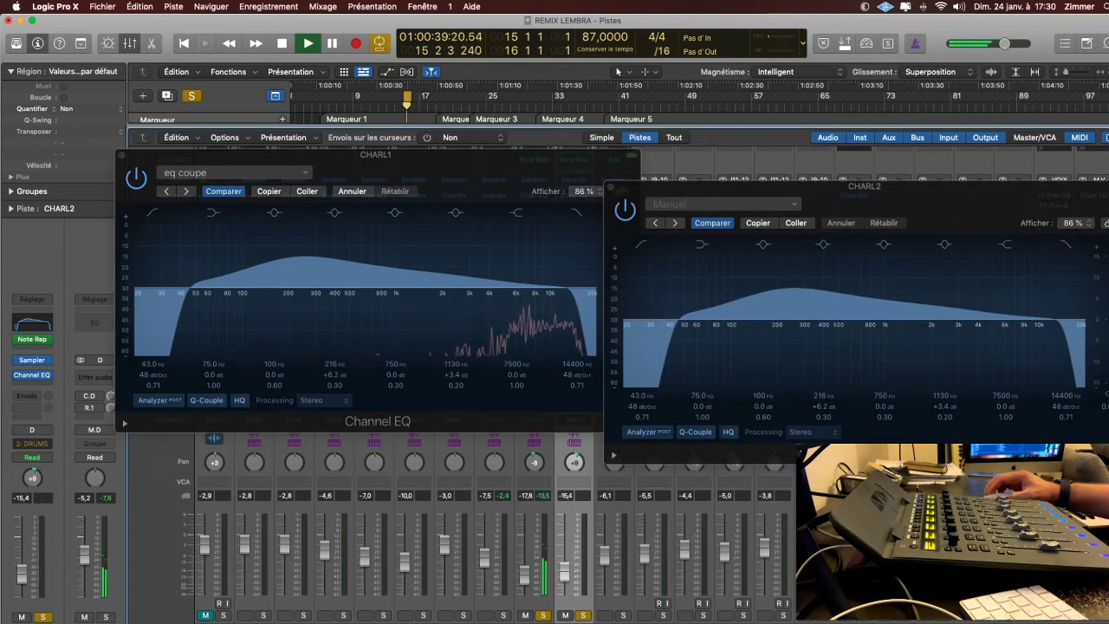
Hide the plug-in windows and the mixer, and listen to CHARL2 with the playback cycle set to bars 17 to 18.
key("v")
key("x")
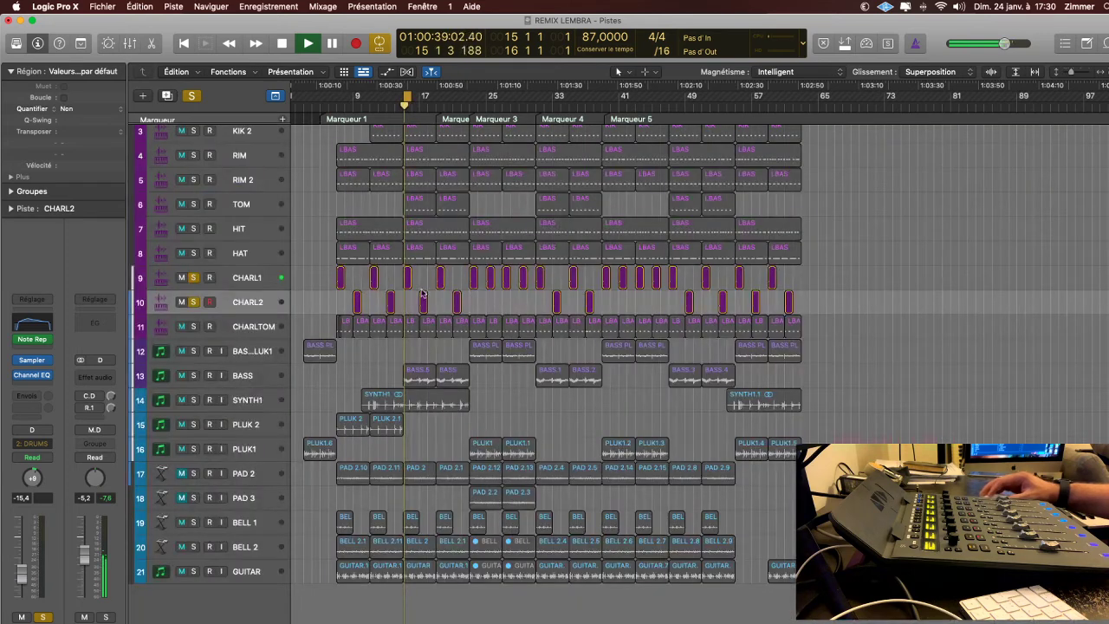
left_click(424, 300)
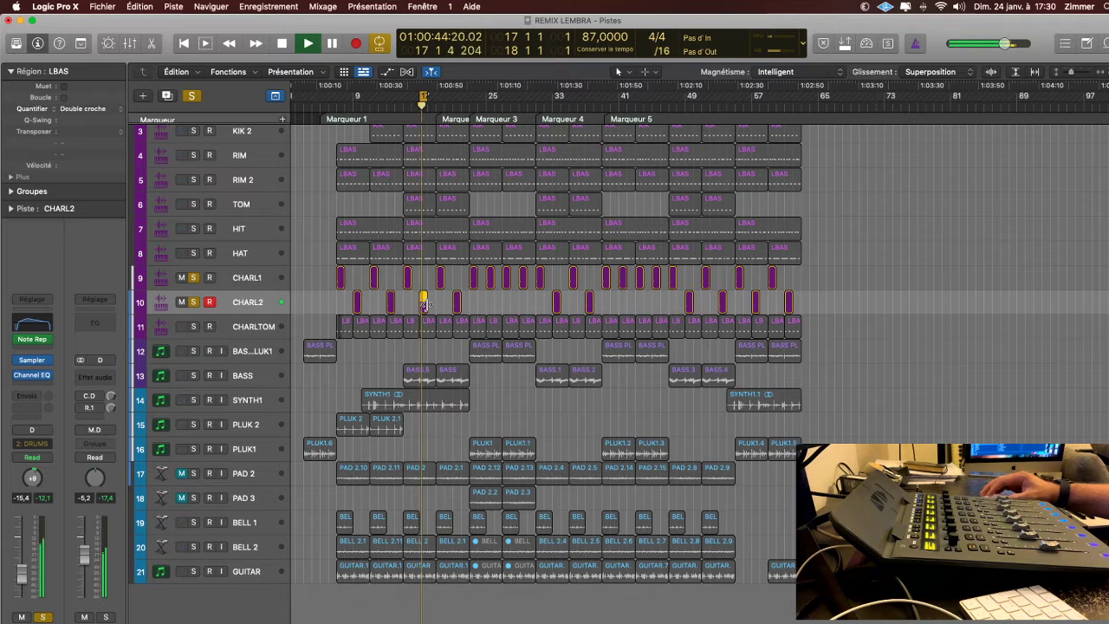
key("space")
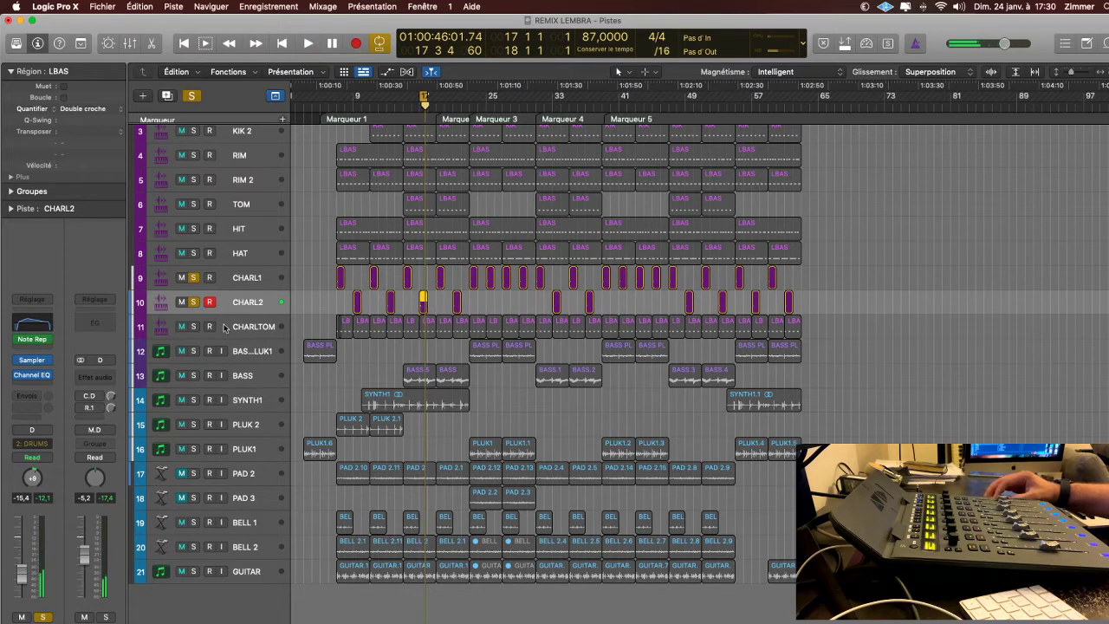
Solo CHARLTOM in place of CHARL1 and CHARL2, select its track and start playback.
left_click(193, 326)
left_click(194, 277)
left_click(193, 302)
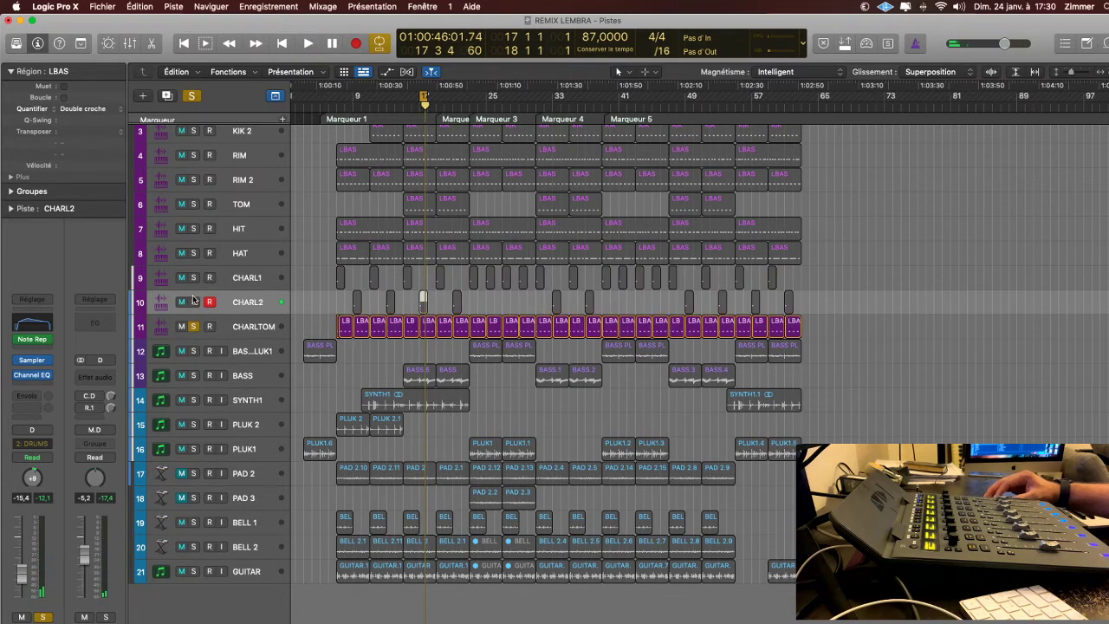
left_click(249, 333)
key("space")
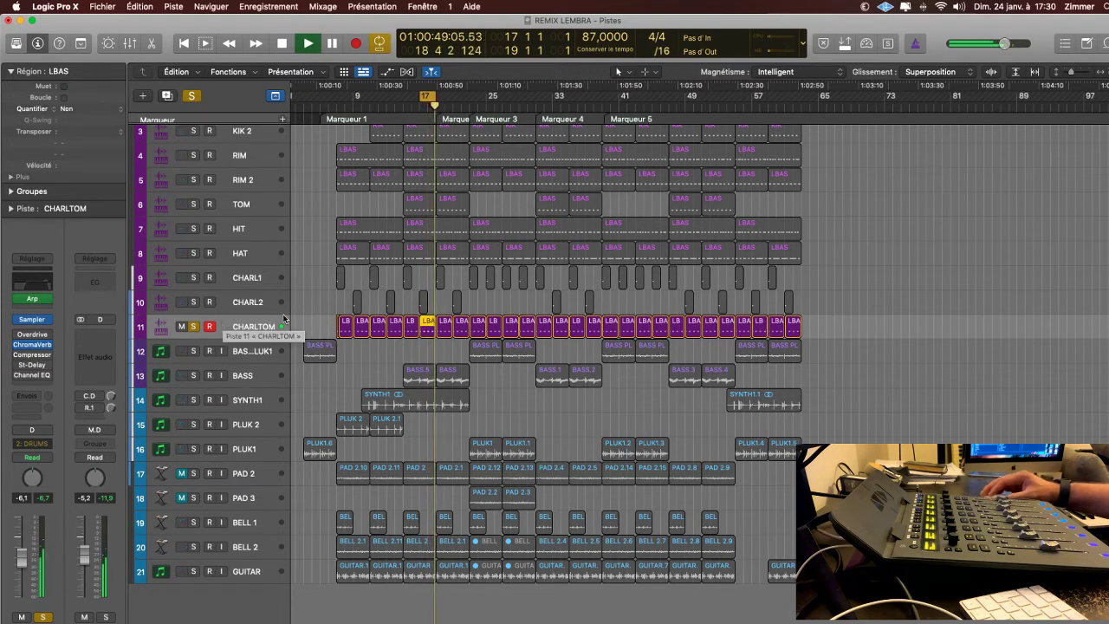
Replace CHARLTOM's Overdrive with a Channel EQ and keep only that EQ window open, moved clear for editing.
left_click(47, 334)
left_click(84, 352)
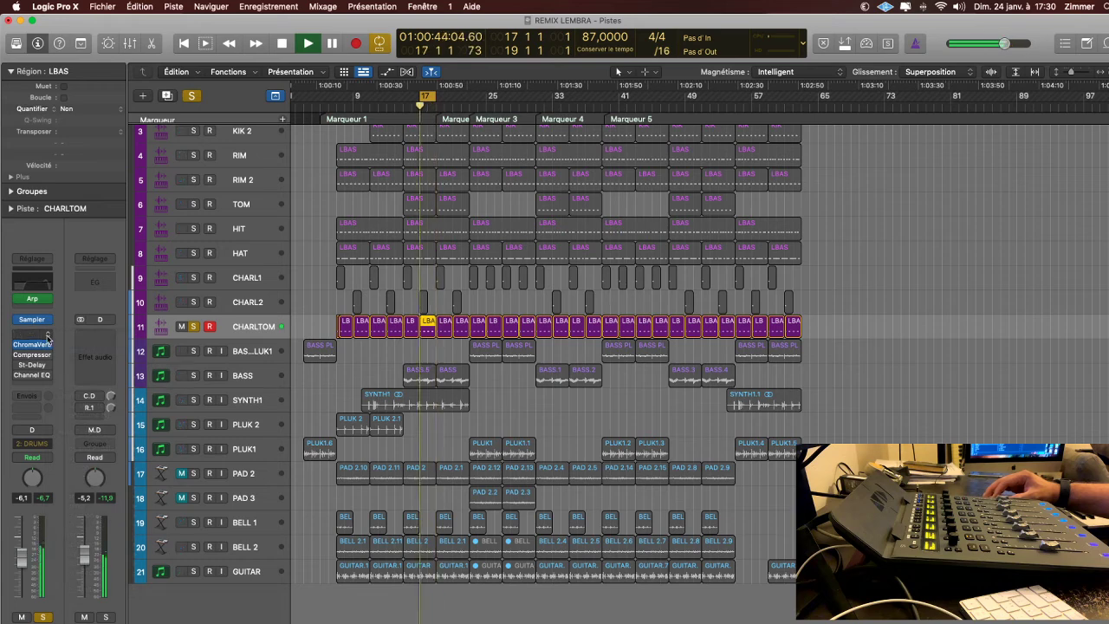
left_click(35, 337)
mouse_move(62, 363)
left_click(130, 359)
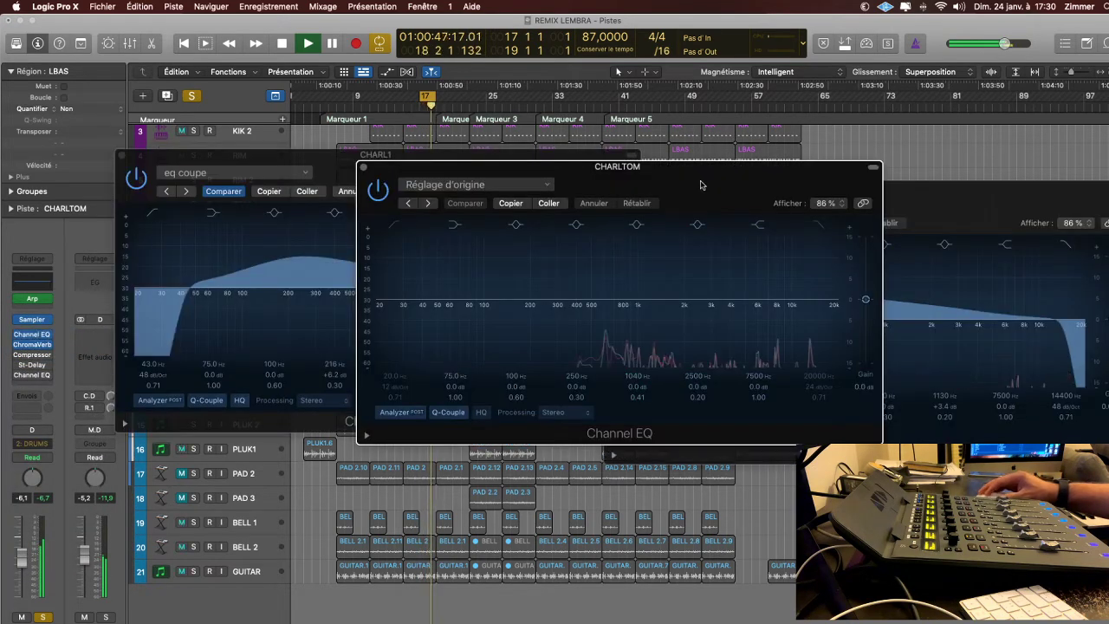
left_click(122, 154)
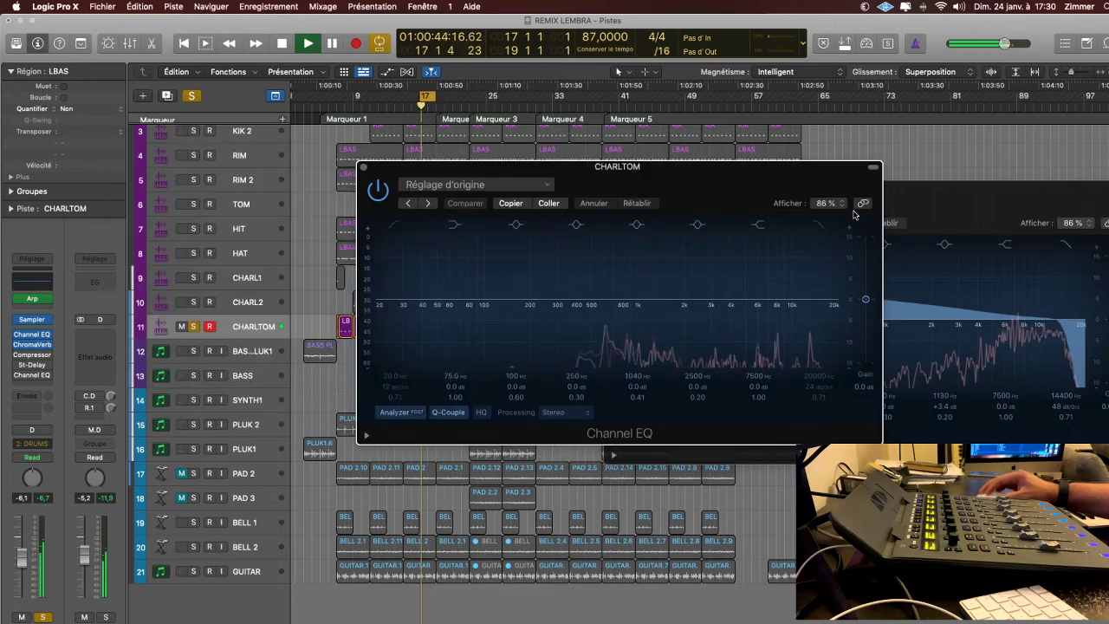
left_click_drag(901, 206, 849, 207)
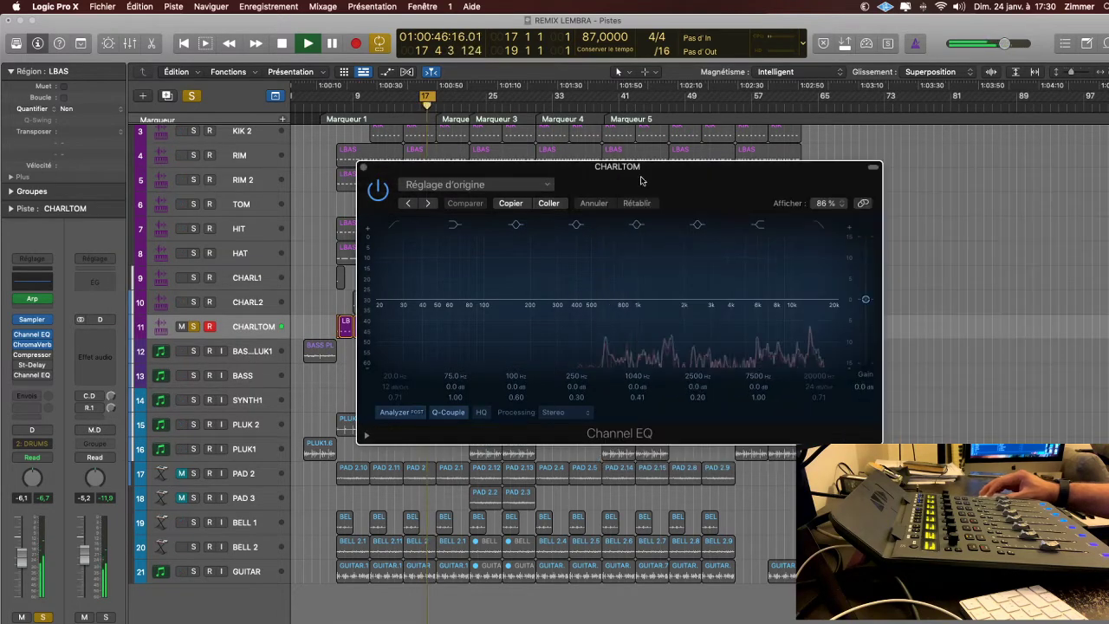
left_click_drag(639, 179, 566, 162)
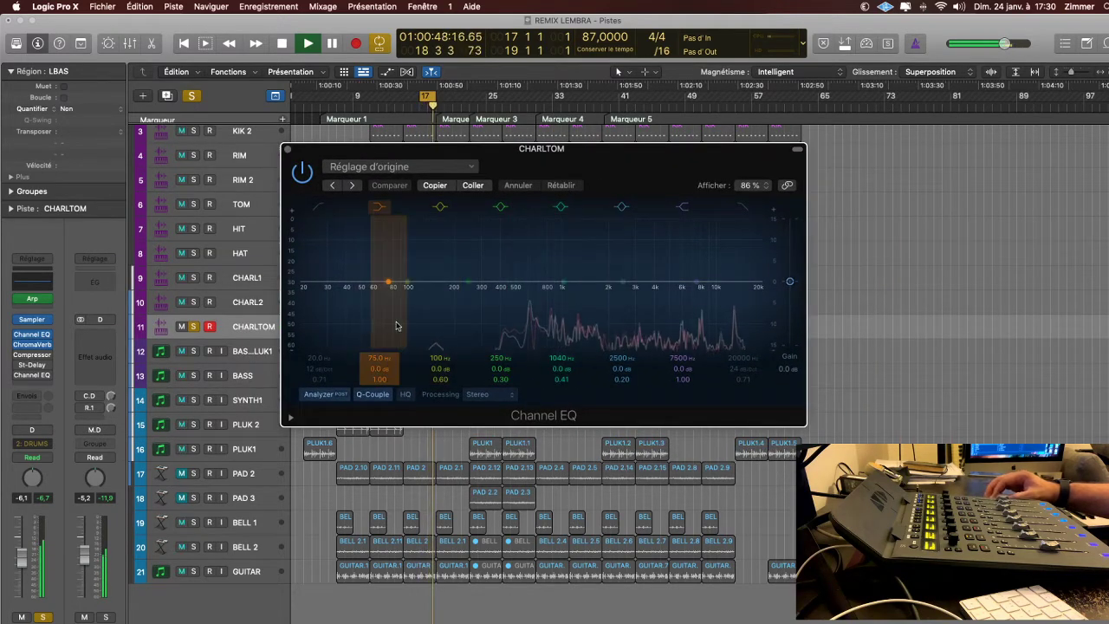
Boost CHARLTOM's EQ by 6.2 dB at 142 Hz, 3.5 dB at 252 Hz, 3.0 dB at 2680 Hz and 2.0 dB at 7350 Hz, and close it.
left_click_drag(424, 310, 478, 274)
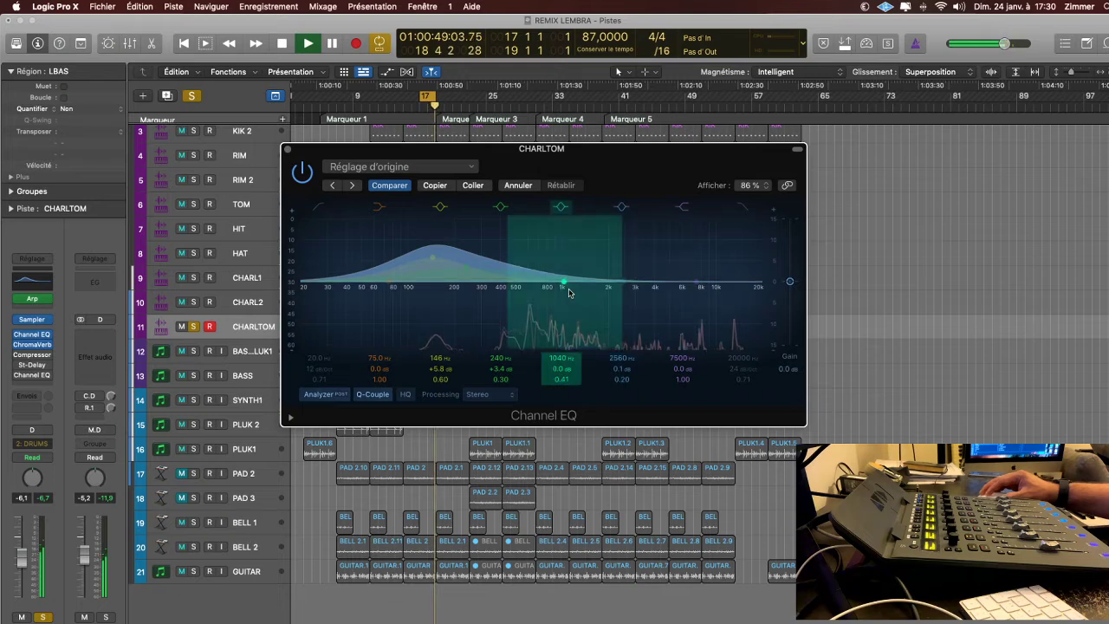
left_click_drag(463, 278, 431, 255)
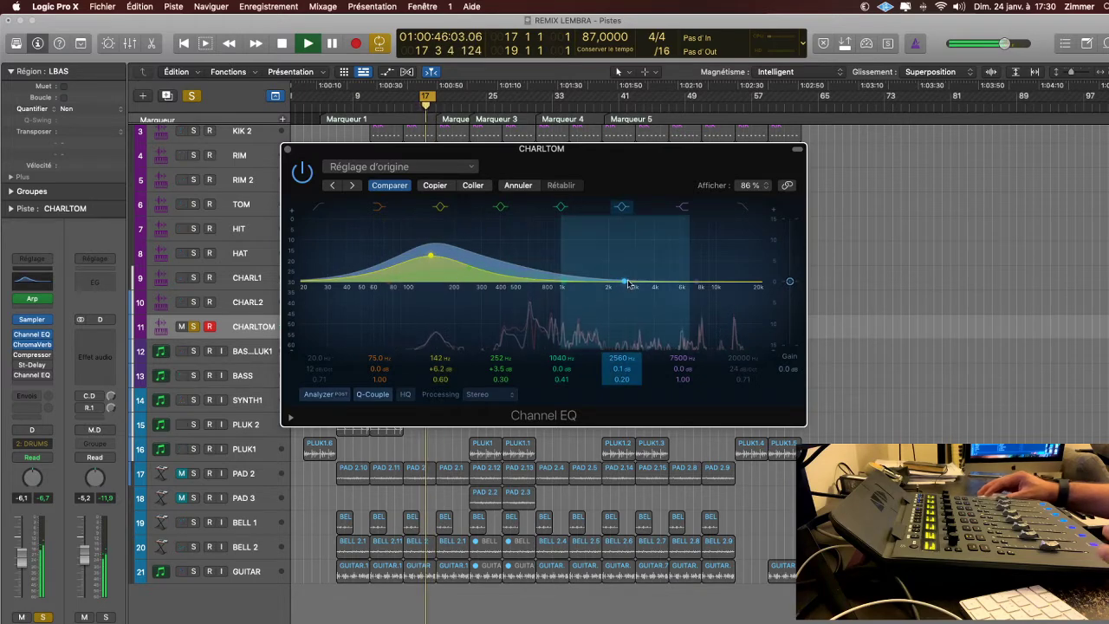
mouse_move(626, 284)
left_mouse_down()
mouse_move(627, 248)
mouse_move(627, 271)
left_mouse_up()
mouse_move(721, 290)
left_mouse_down()
mouse_move(720, 252)
mouse_move(719, 279)
left_mouse_up()
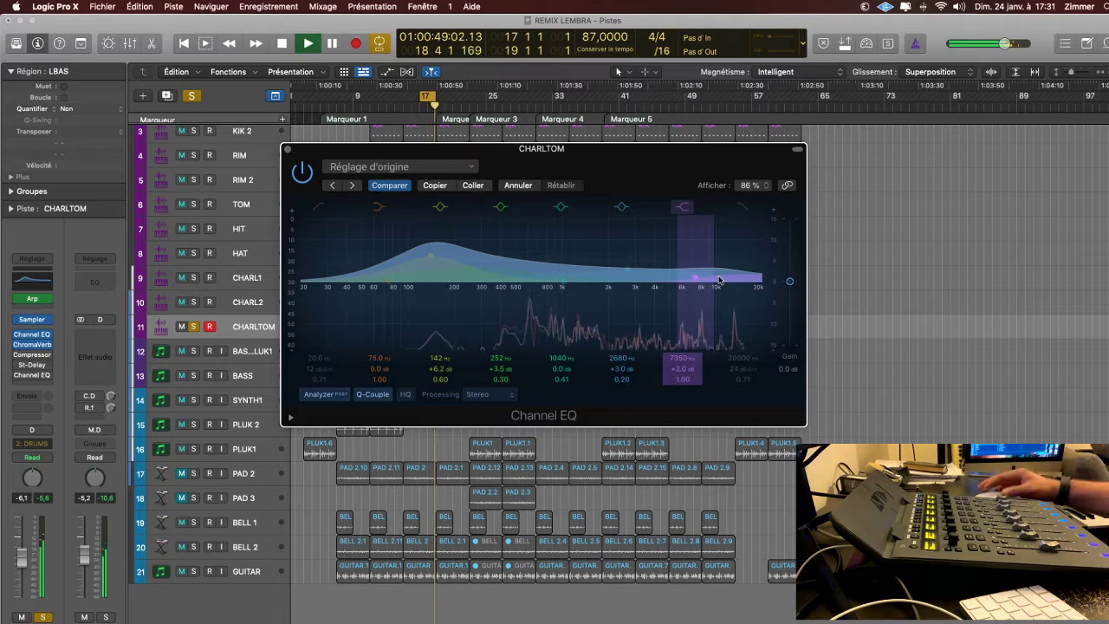
left_click(289, 150)
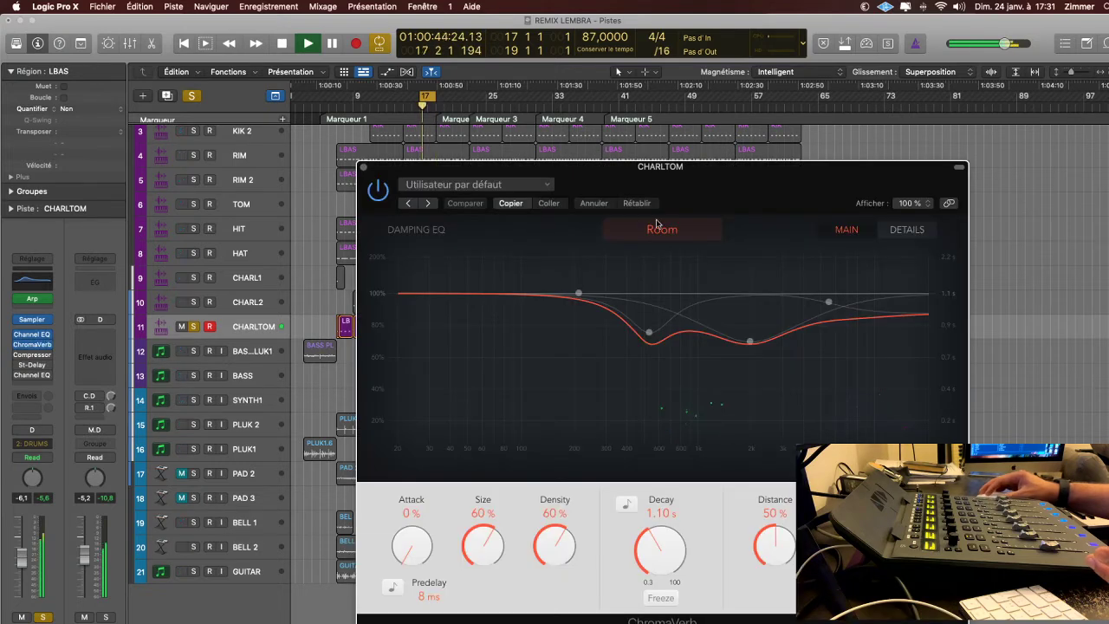
Check CHARLTOM's ChromaVerb room reverb by comparing it bypassed and active, and close its window.
left_click_drag(773, 201, 815, 148)
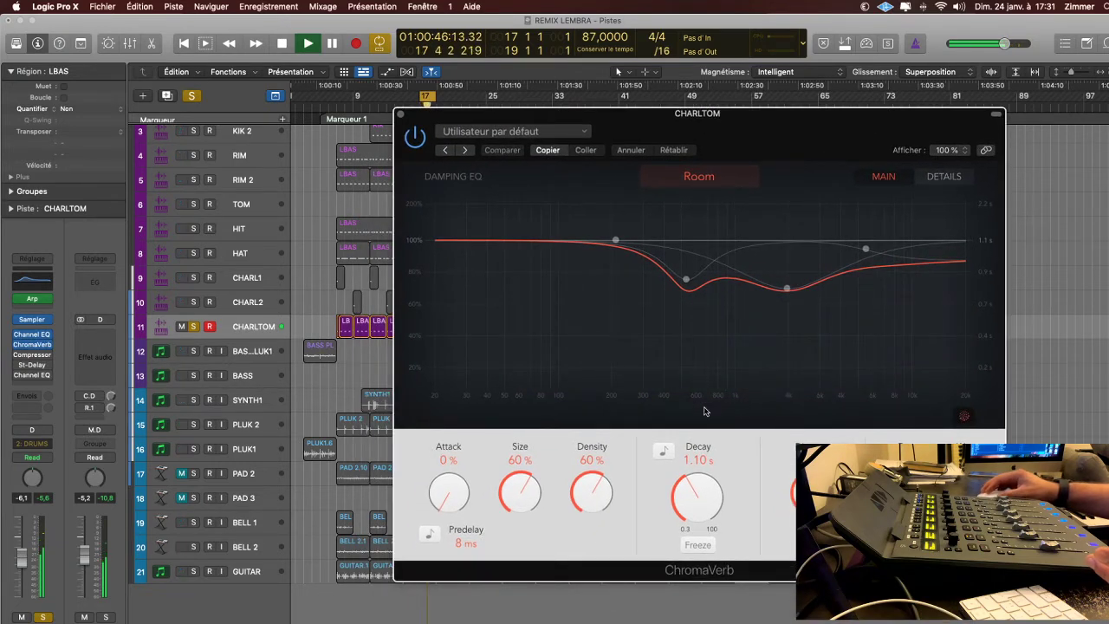
left_click(19, 347)
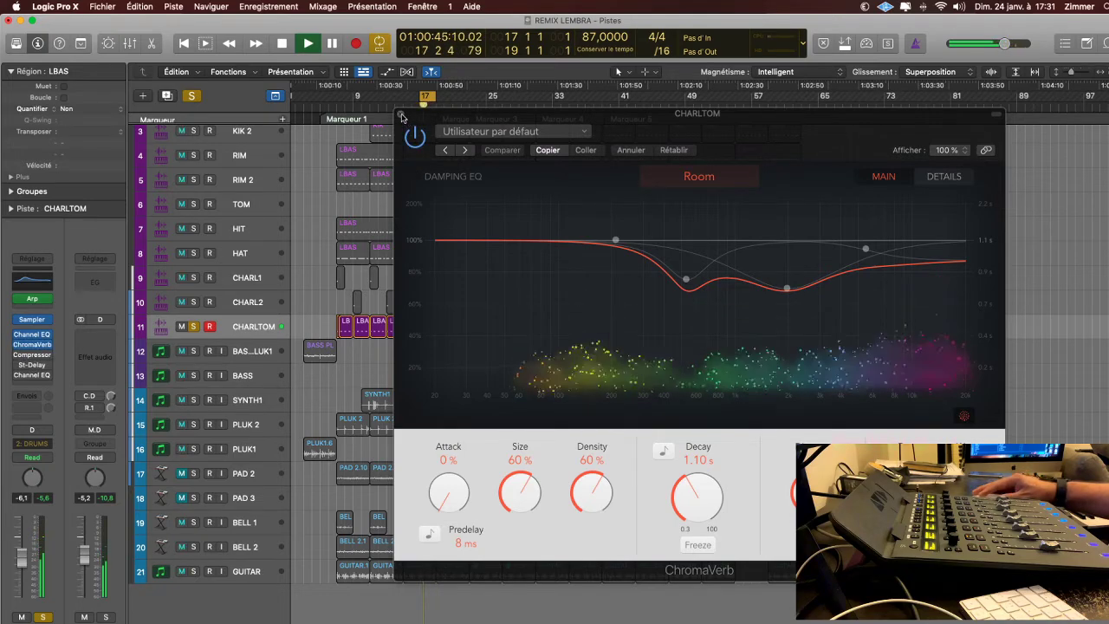
left_click(401, 115)
Solo KIK and KIK 2 along with CHARLTOM, and select KIK with the playback cycle set to bars 15 to 23.
scroll(232, 206, "up", 3)
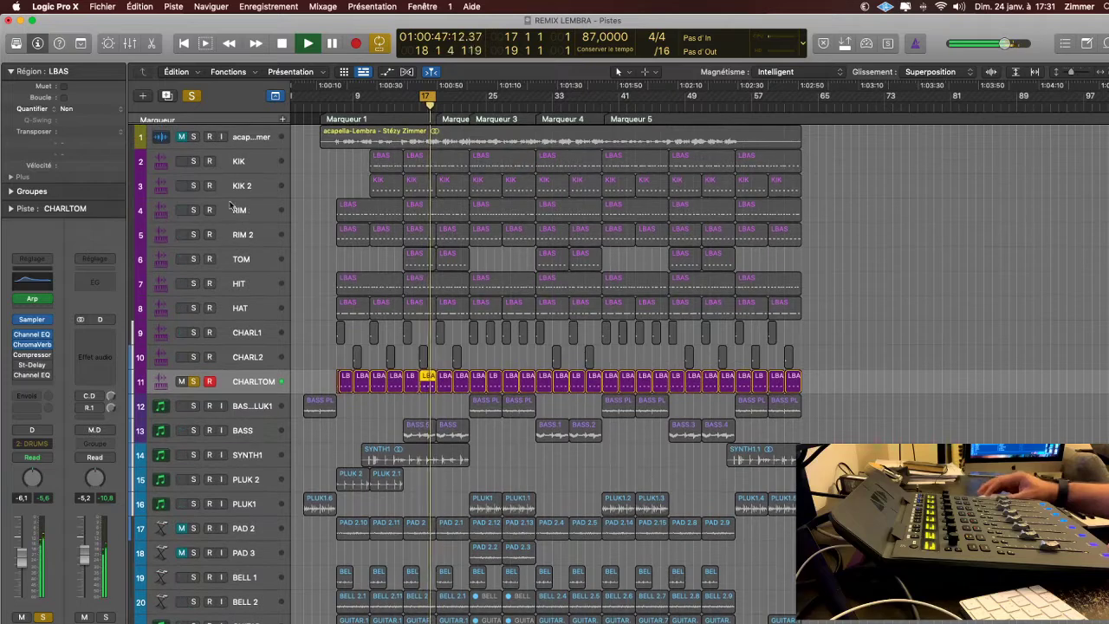
left_click(195, 163)
left_click(195, 163)
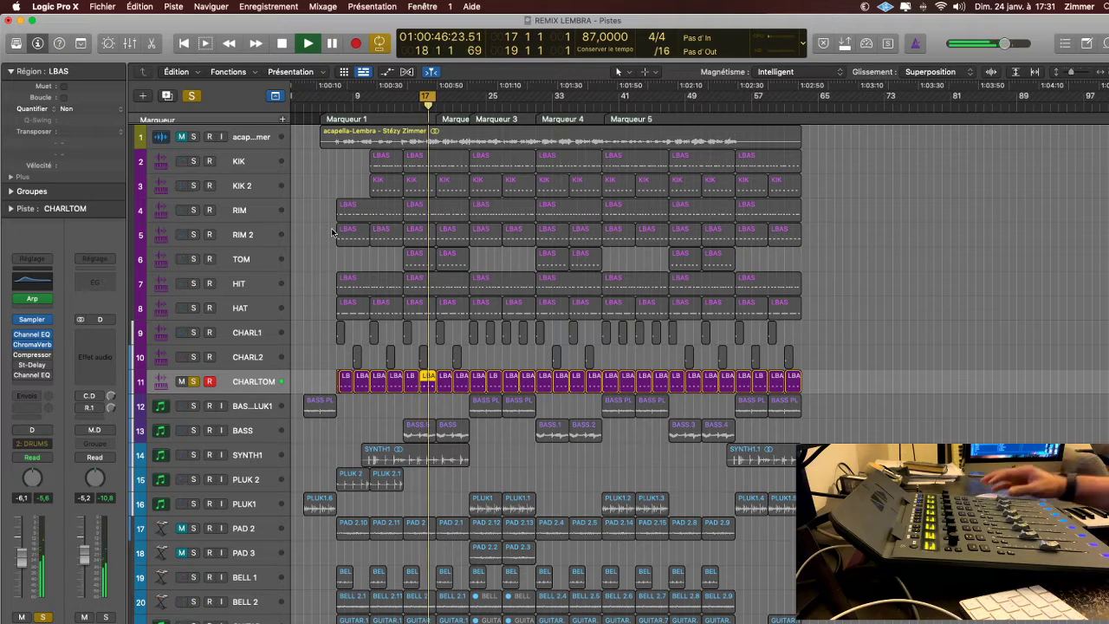
left_click(194, 162)
left_click(195, 186)
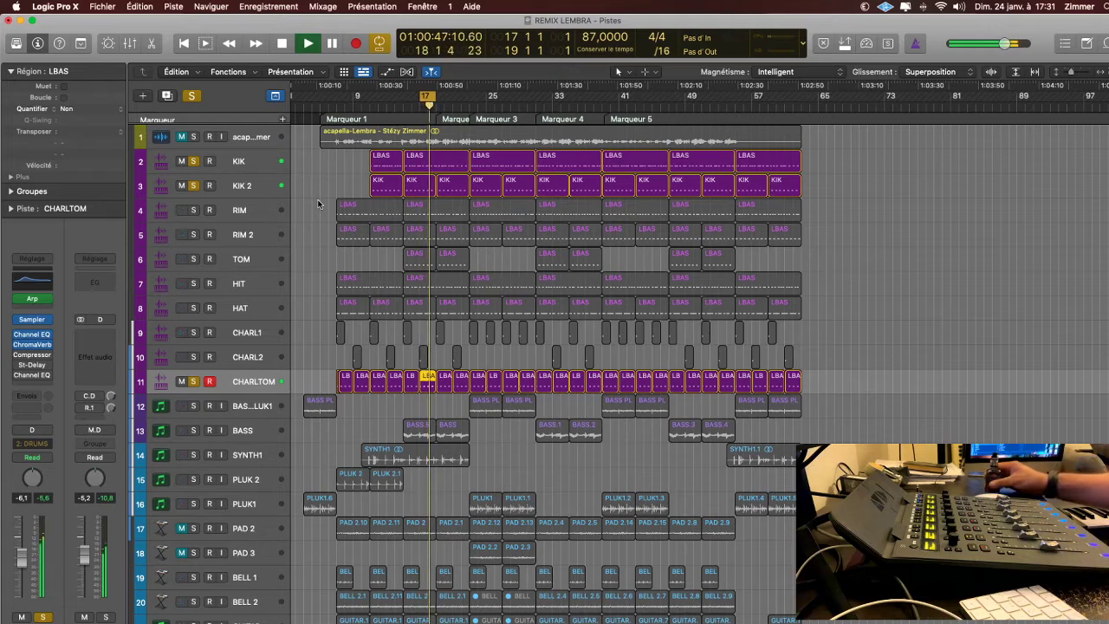
left_click(251, 160)
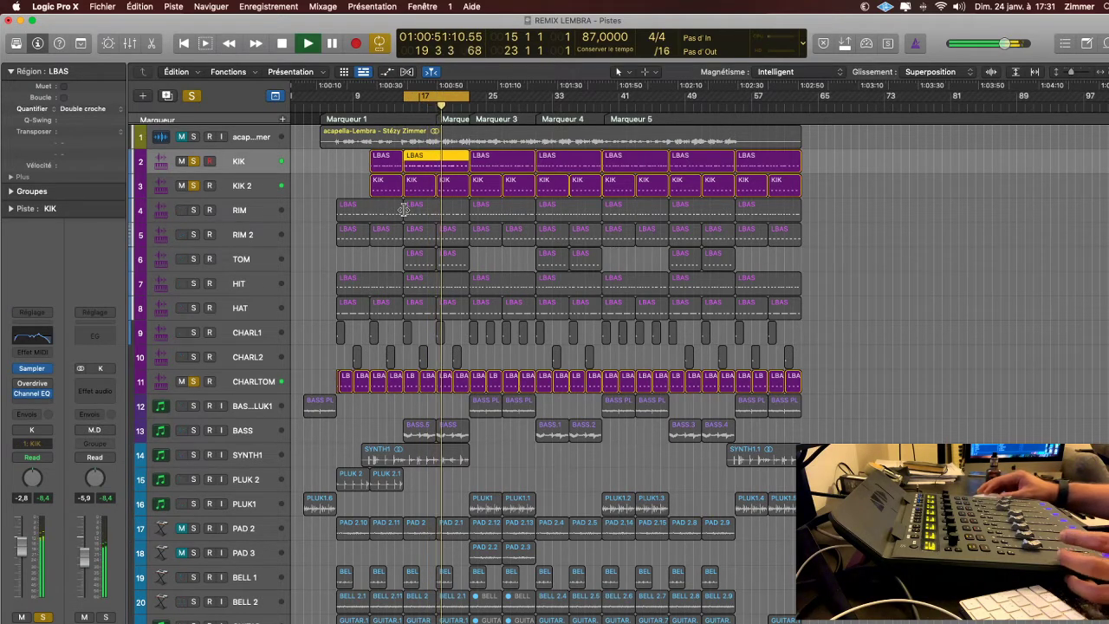
Show the mixer, select CHARL1 and CHARL2 together and lower them to -19.5 dB and -17.1 dB while the drums play.
key("x")
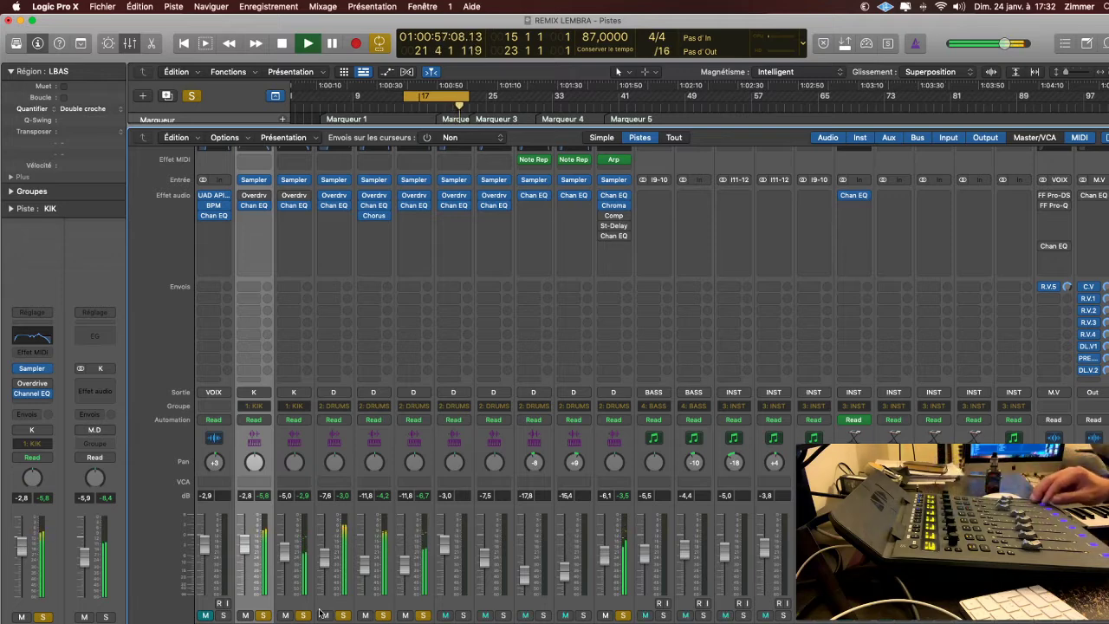
key("space")
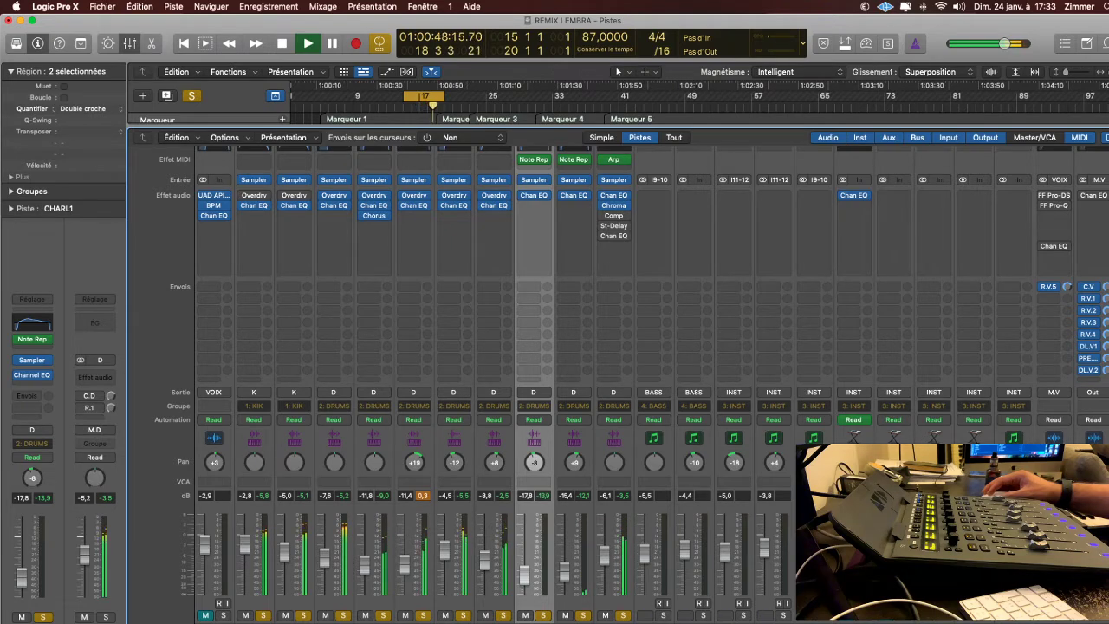
scroll(555, 606, "down", 1)
left_click(562, 616, "shift")
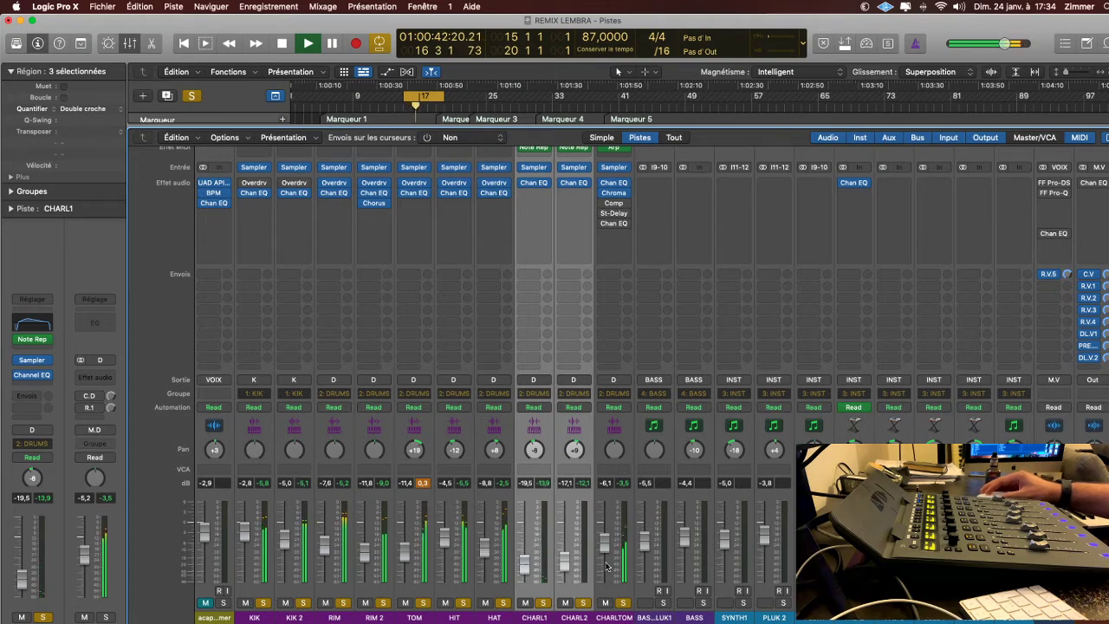
Clear the clipped peak reading on the TOM channel, and save the project with playback stopped.
left_click(622, 619)
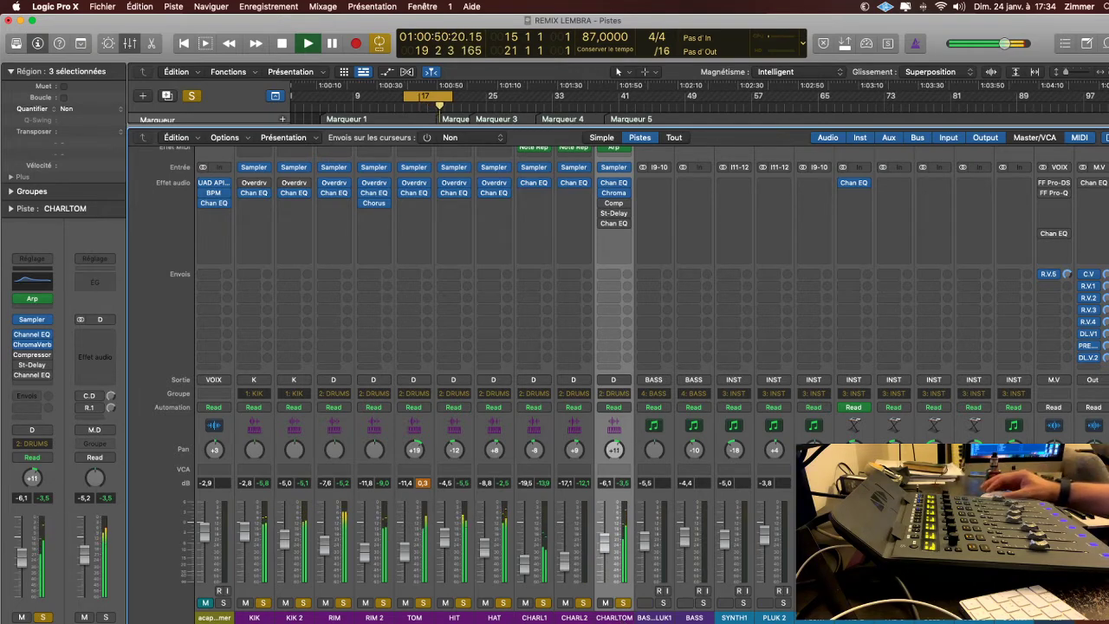
left_click(422, 483)
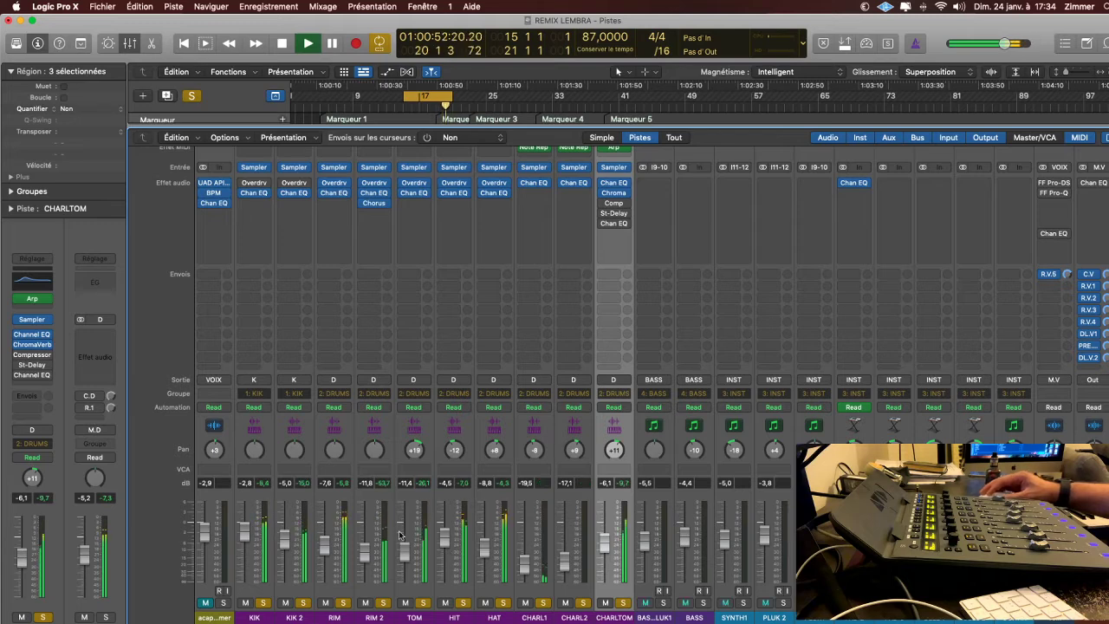
key("space")
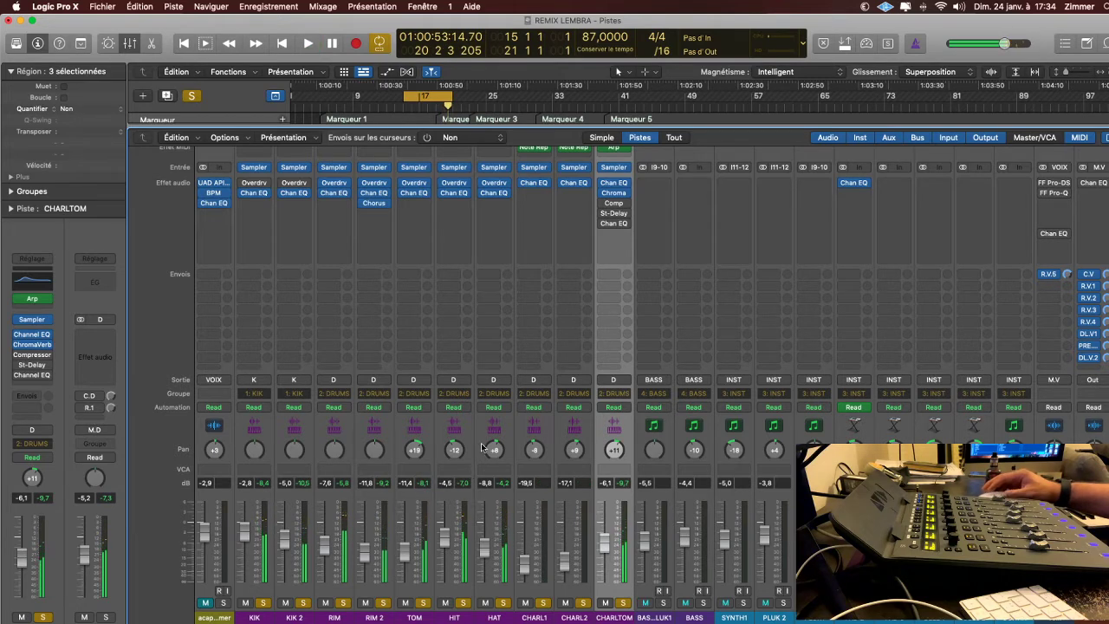
key("super+s")
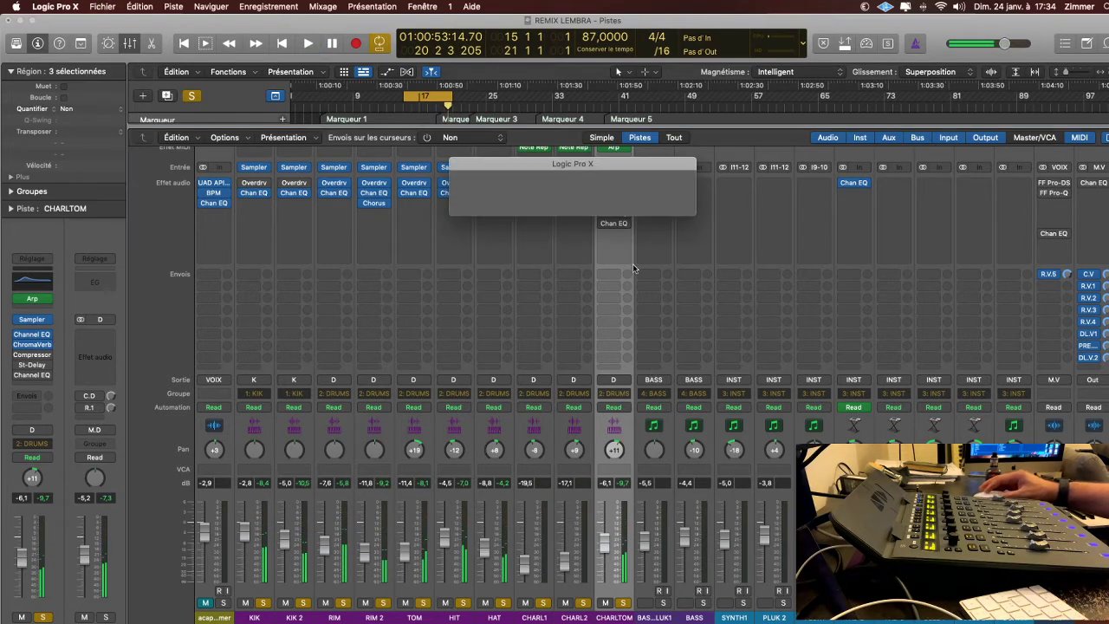
Play the loop and examine the K, D and M Drums bus channels in the mixer.
scroll(584, 277, "right", 1)
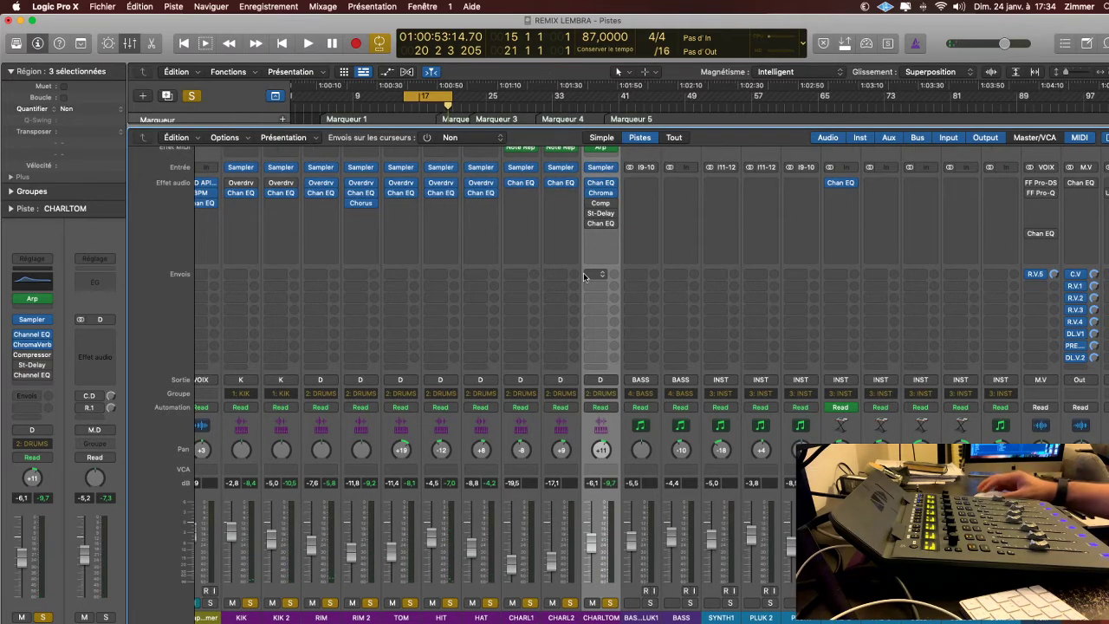
scroll(524, 321, "right", 2)
scroll(524, 320, "right", 4)
scroll(774, 202, "right", 15)
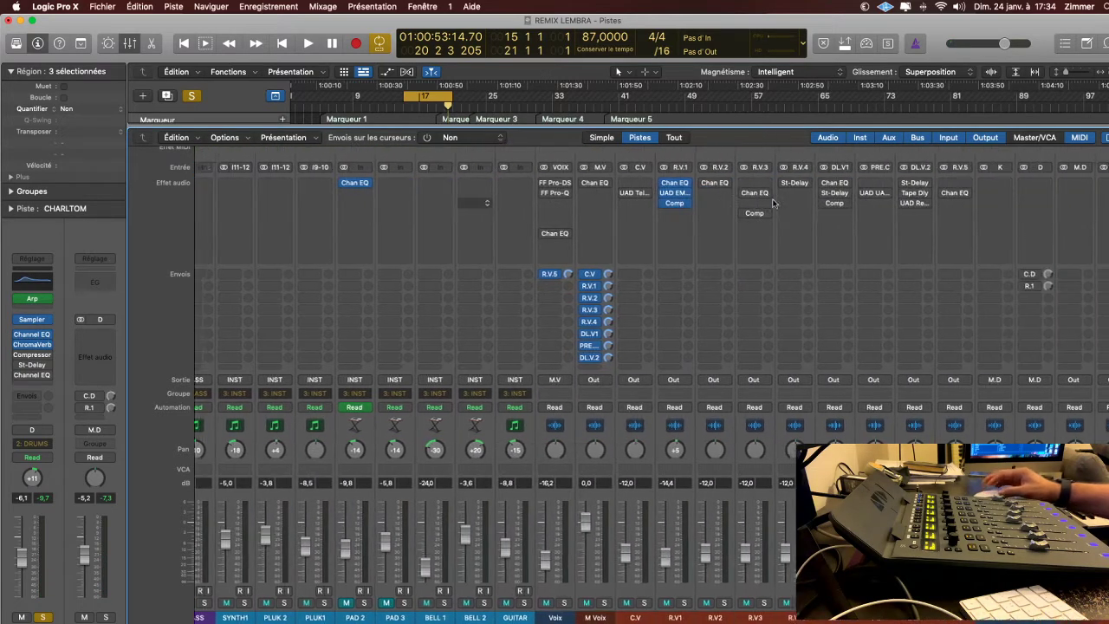
key("space")
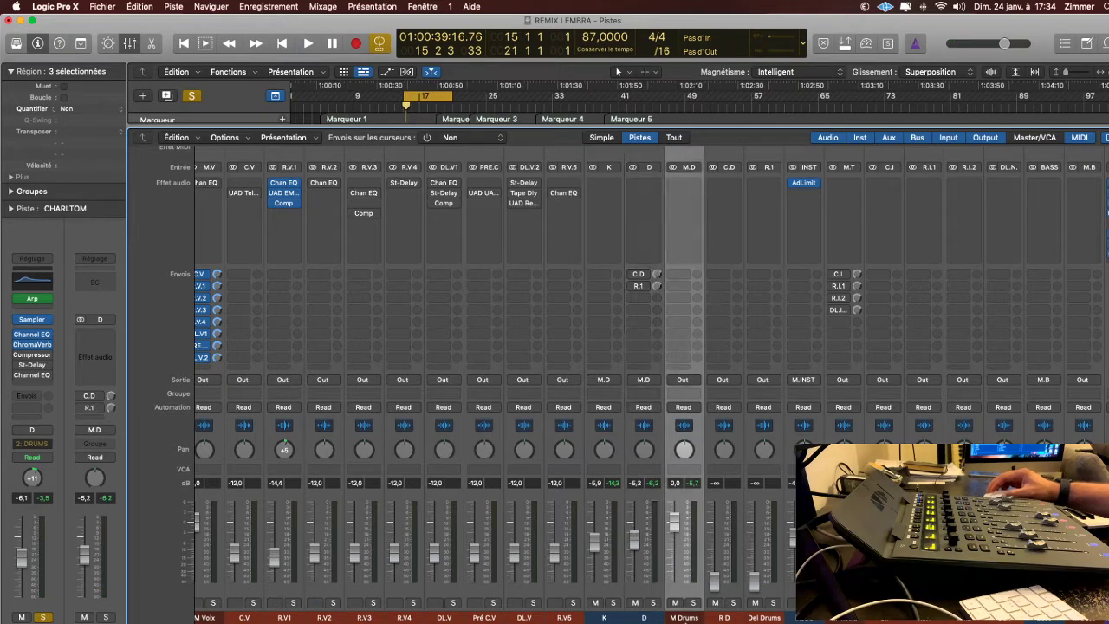
left_click(601, 620)
left_click(642, 619)
left_click(679, 621)
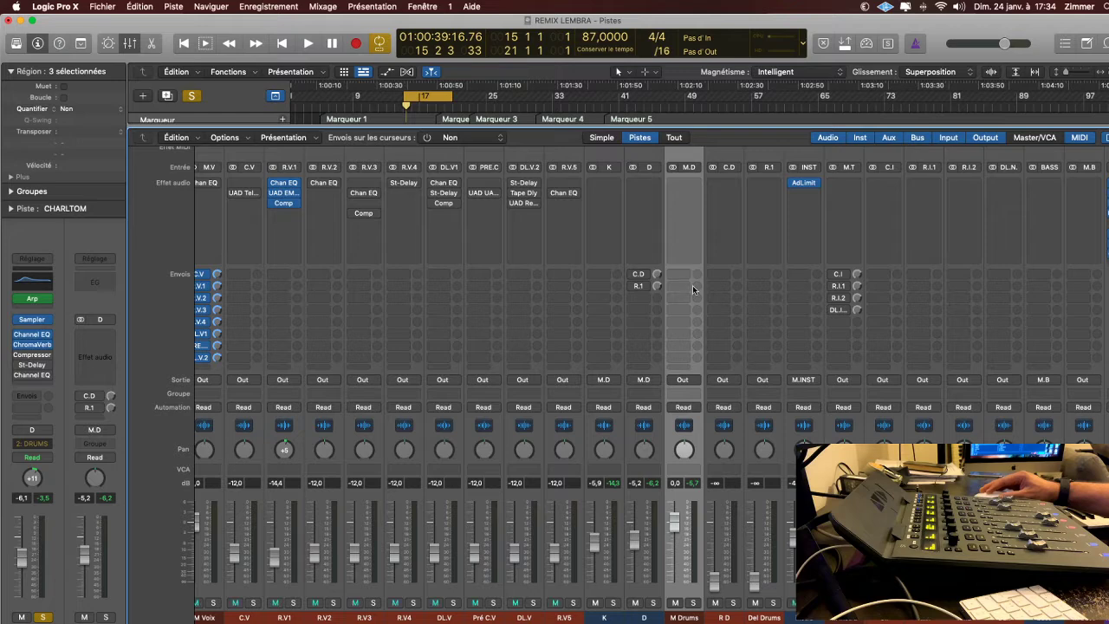
Examine the D bus's sends and the R D and Del Drums aux channels they feed.
left_click(645, 276)
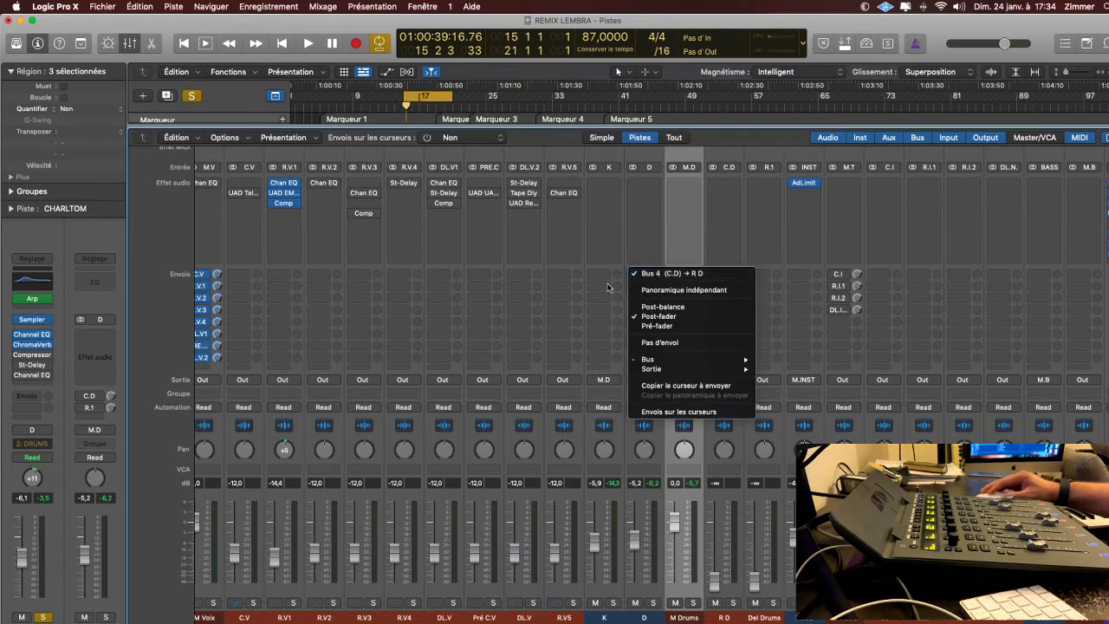
left_click(648, 618)
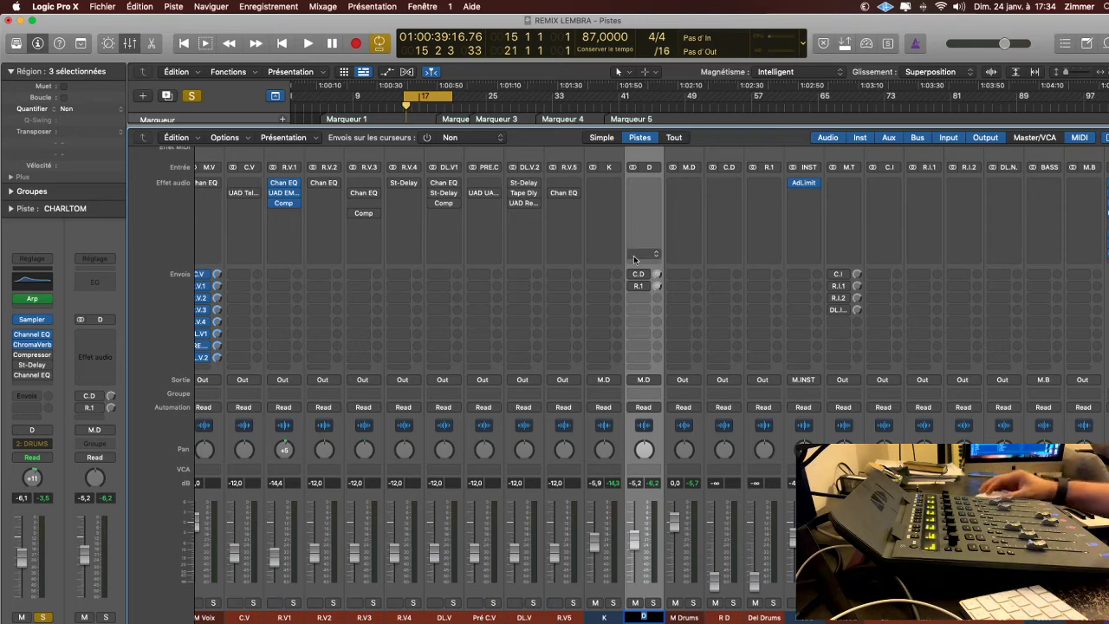
left_click(729, 618)
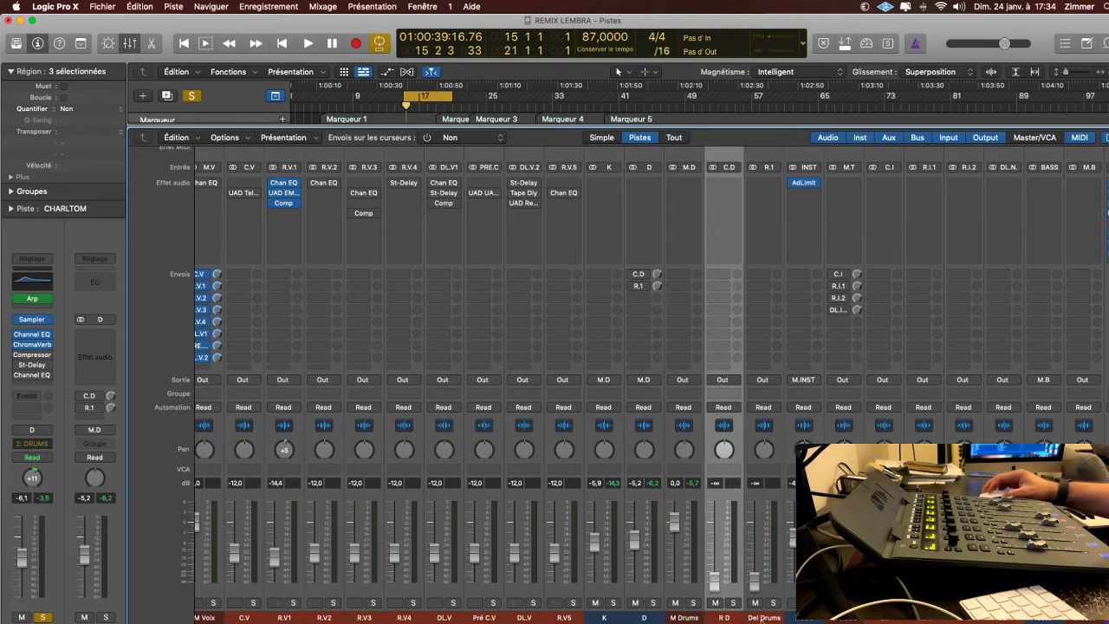
left_click(756, 619)
left_click(641, 617)
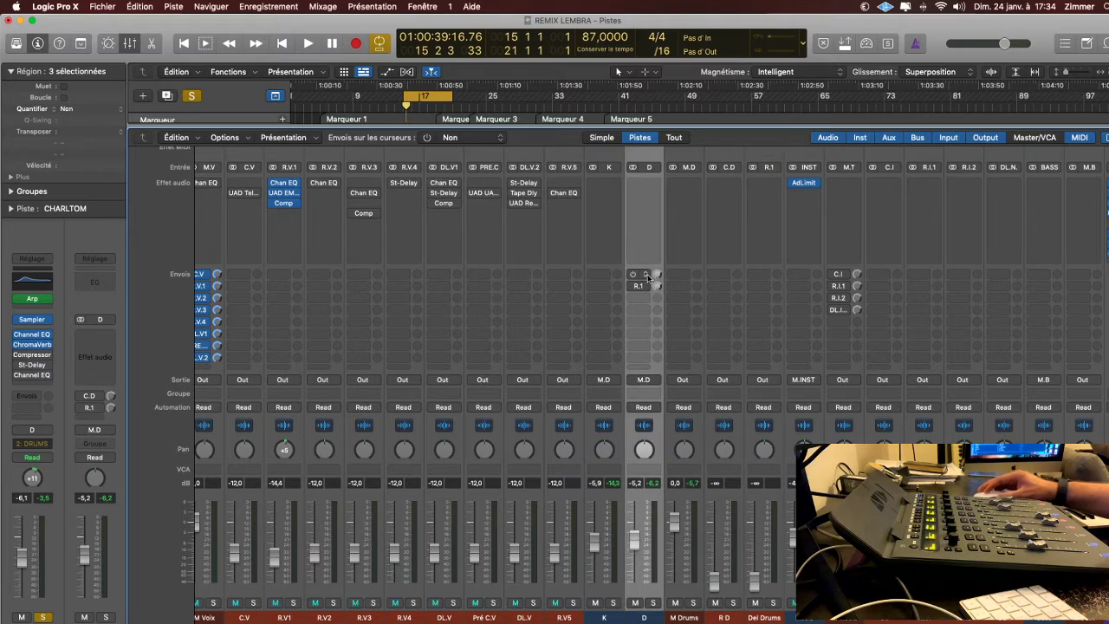
key("Down")
key("Down")
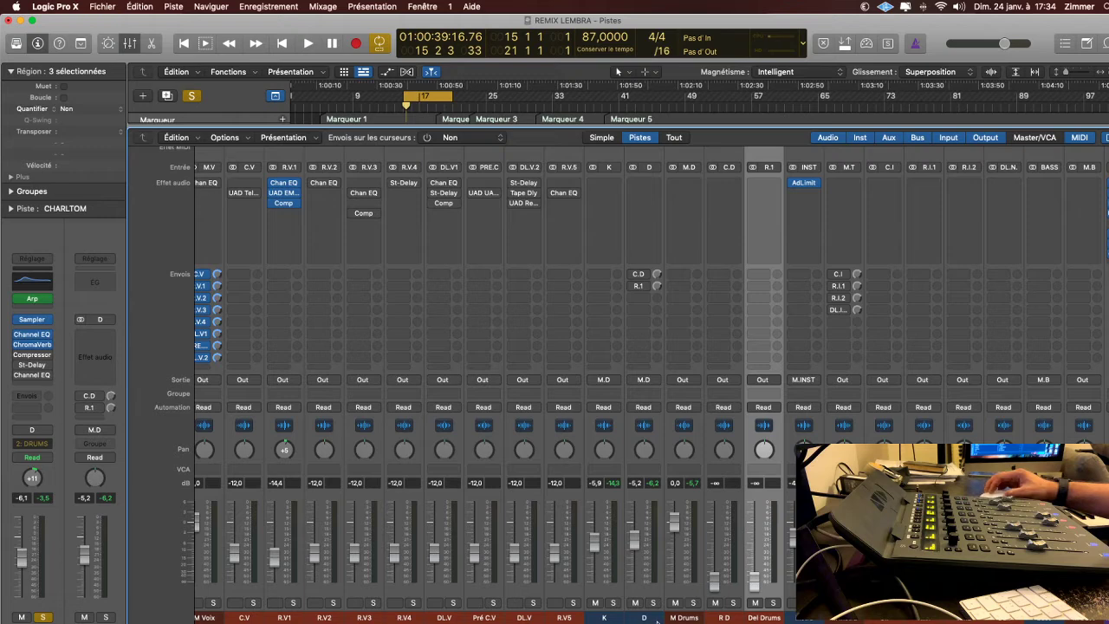
left_click(658, 619)
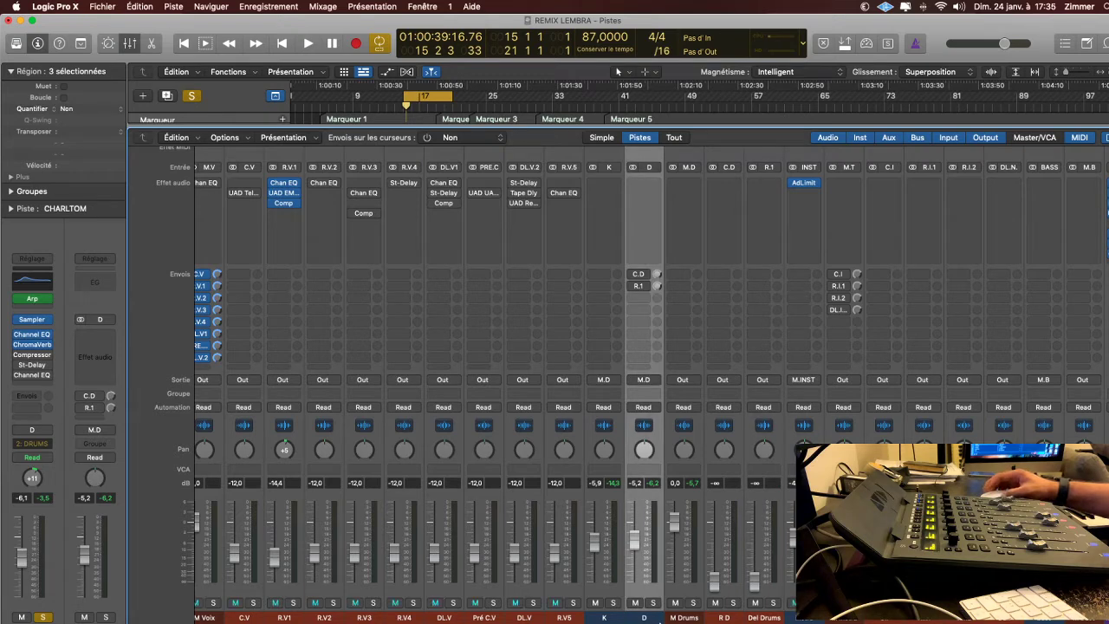
Clear all existing solos, solo only the K bus and play the loop.
left_click(608, 617)
left_click(613, 604)
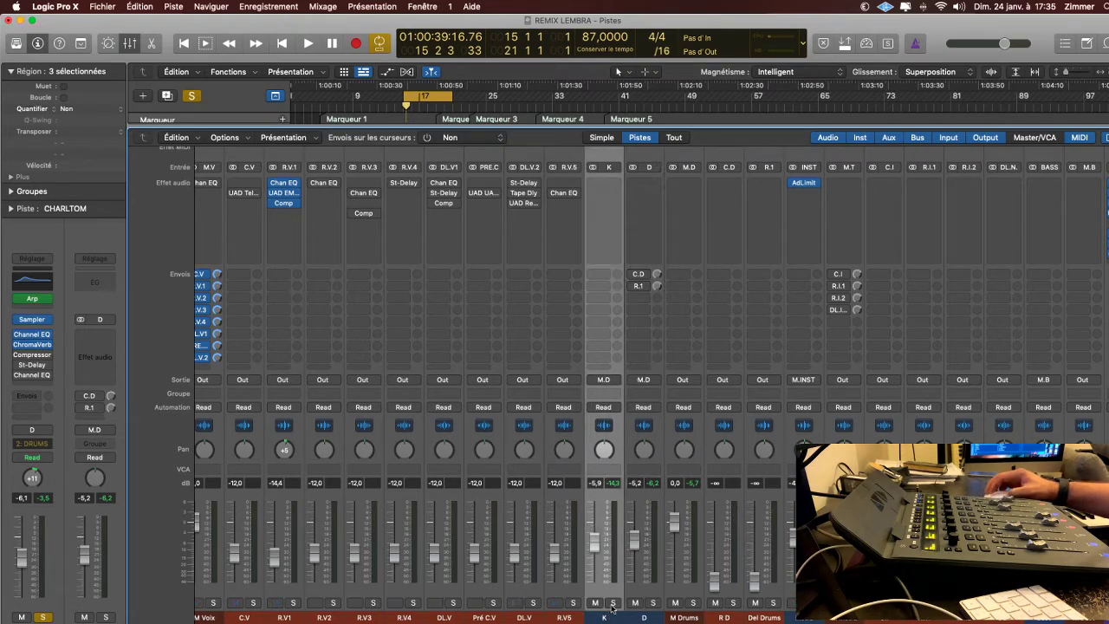
key("space")
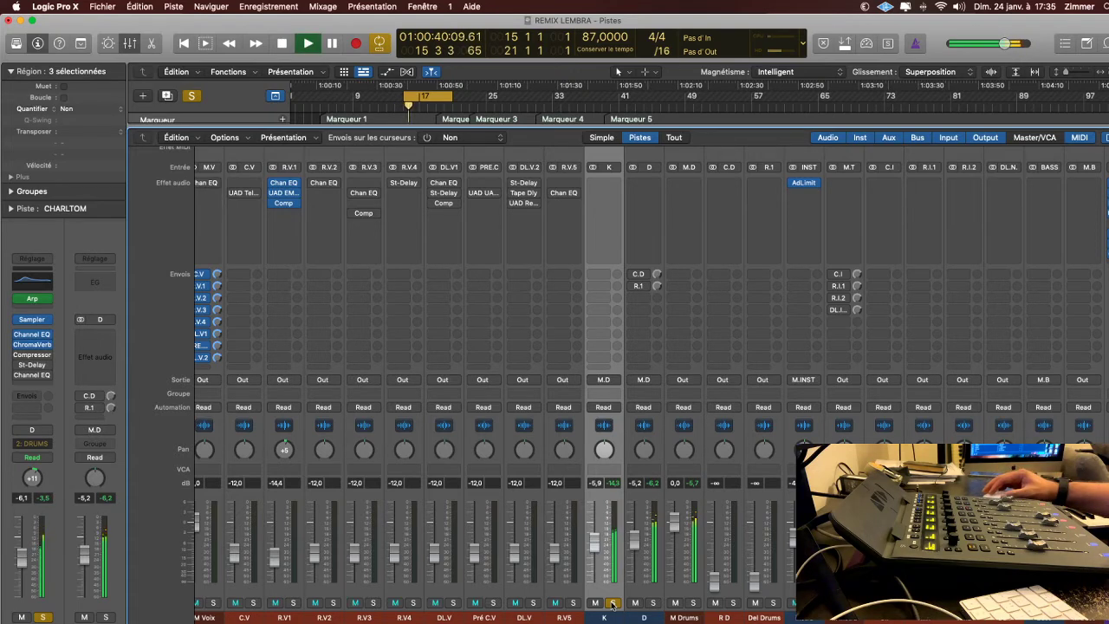
key("space")
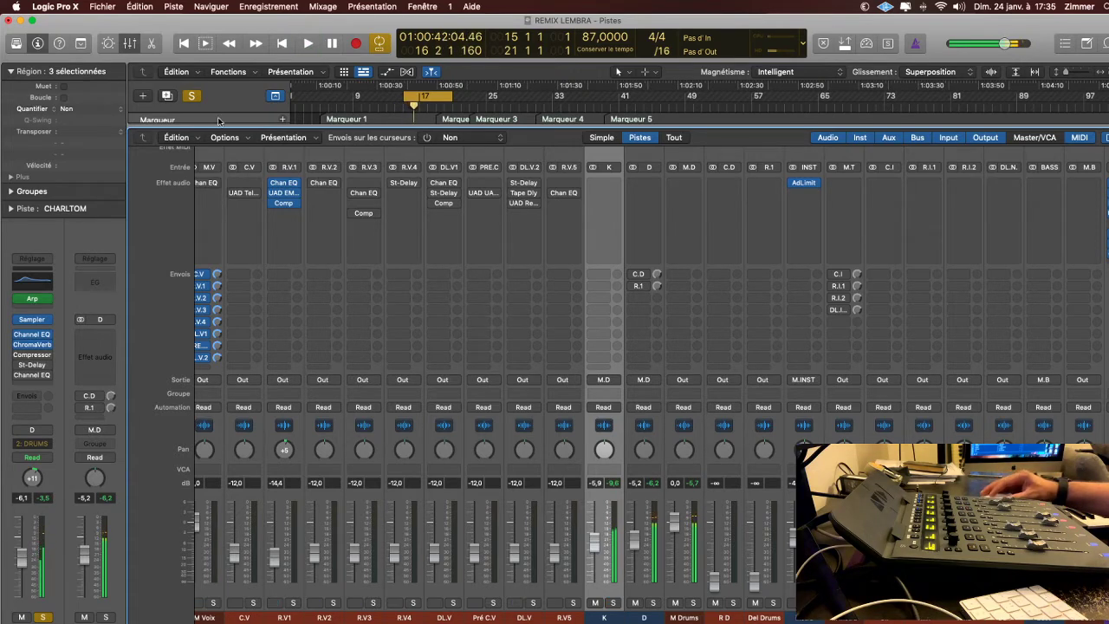
left_click(191, 96)
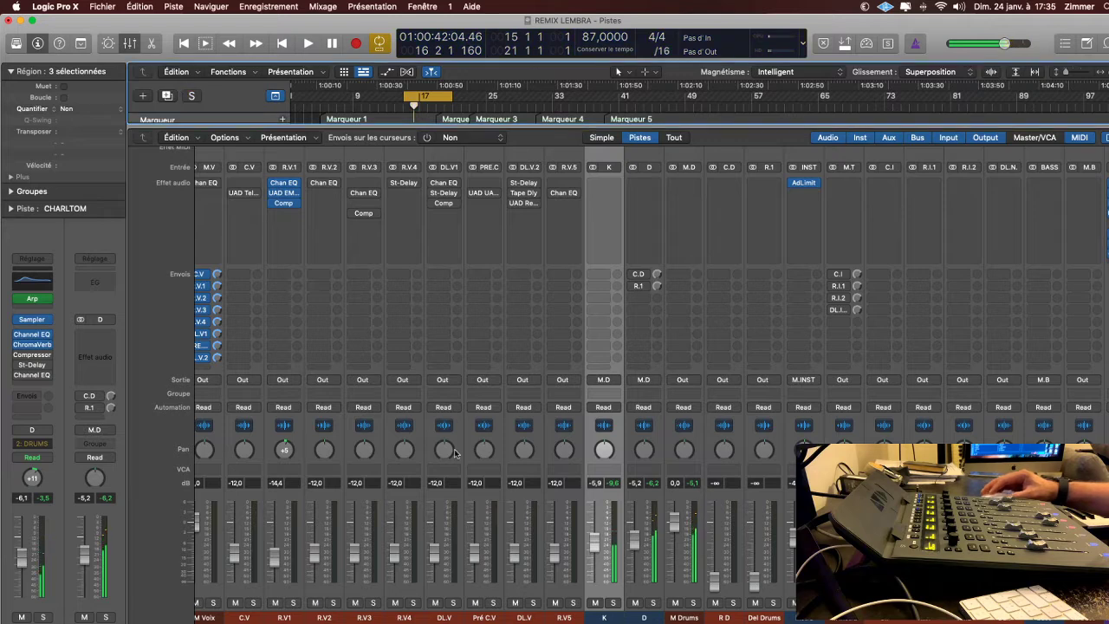
left_click(613, 603)
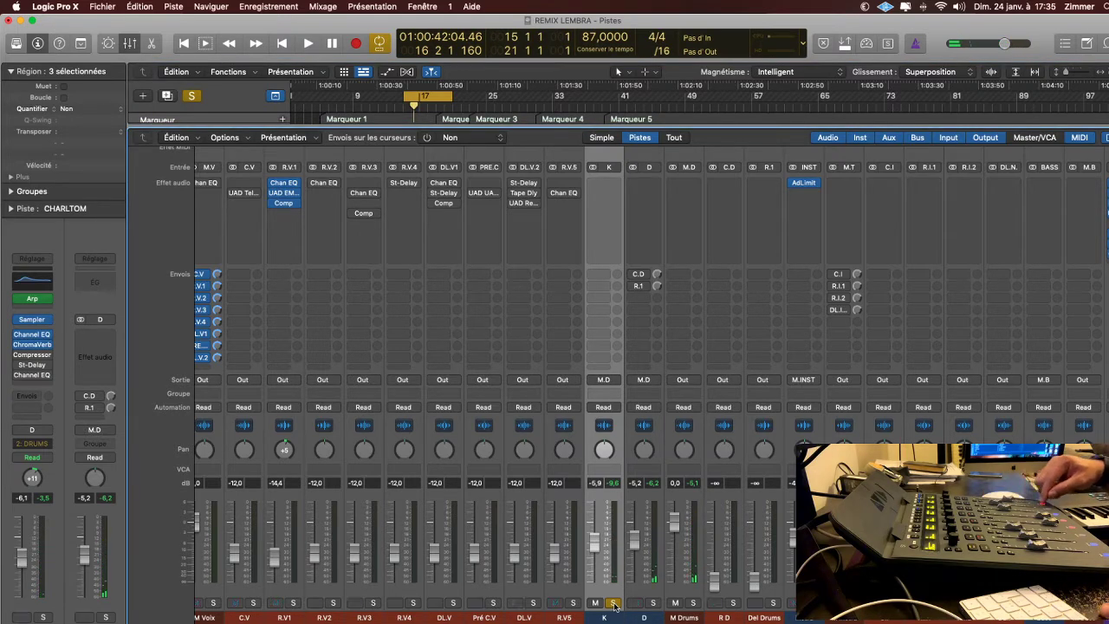
key("space")
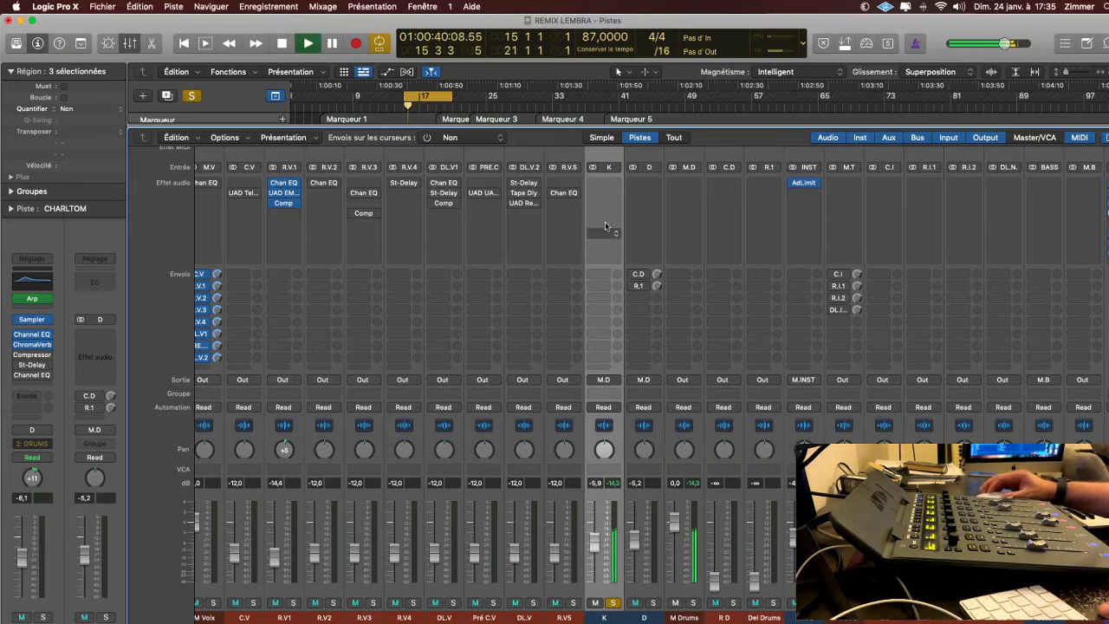
Insert a Compressor in the K bus's first audio effect slot and move its window fully into view.
scroll(612, 192, "up", 1)
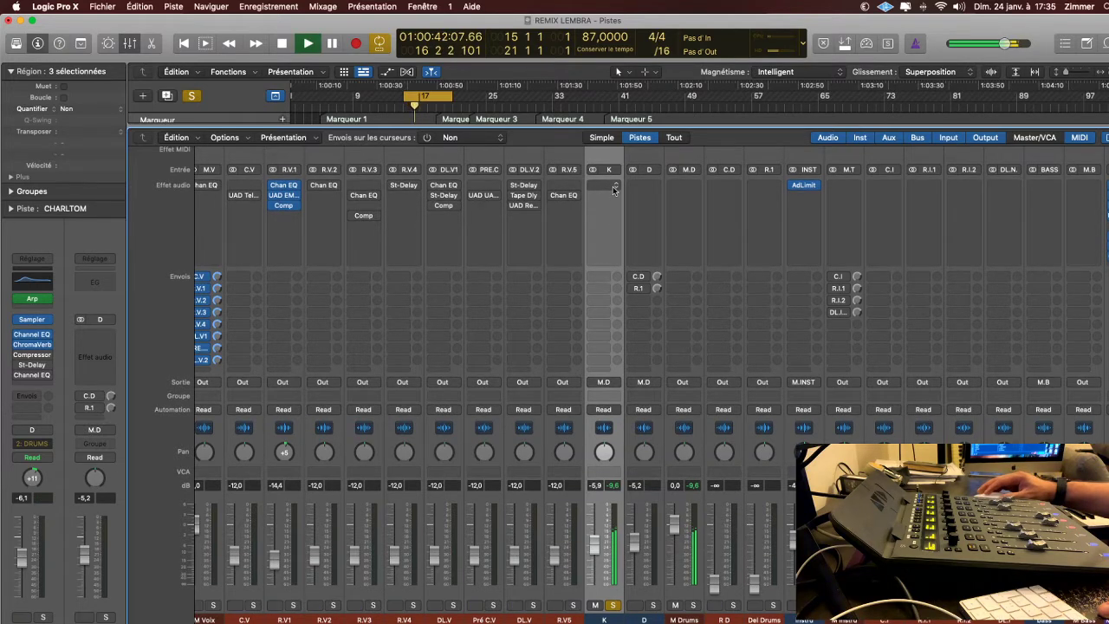
left_click(614, 190)
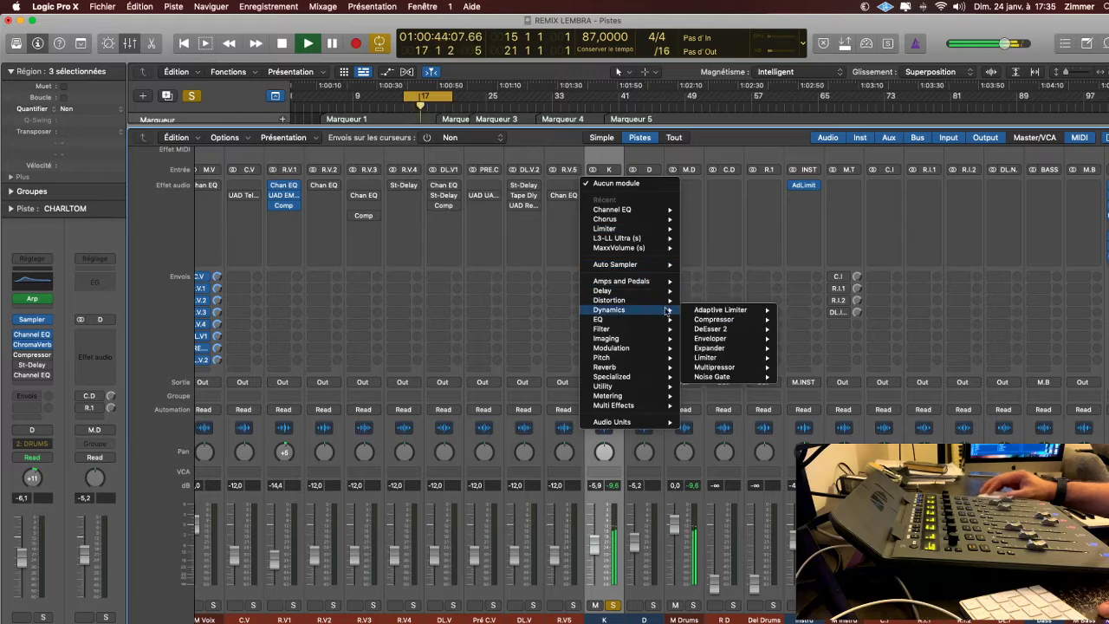
left_click(585, 150)
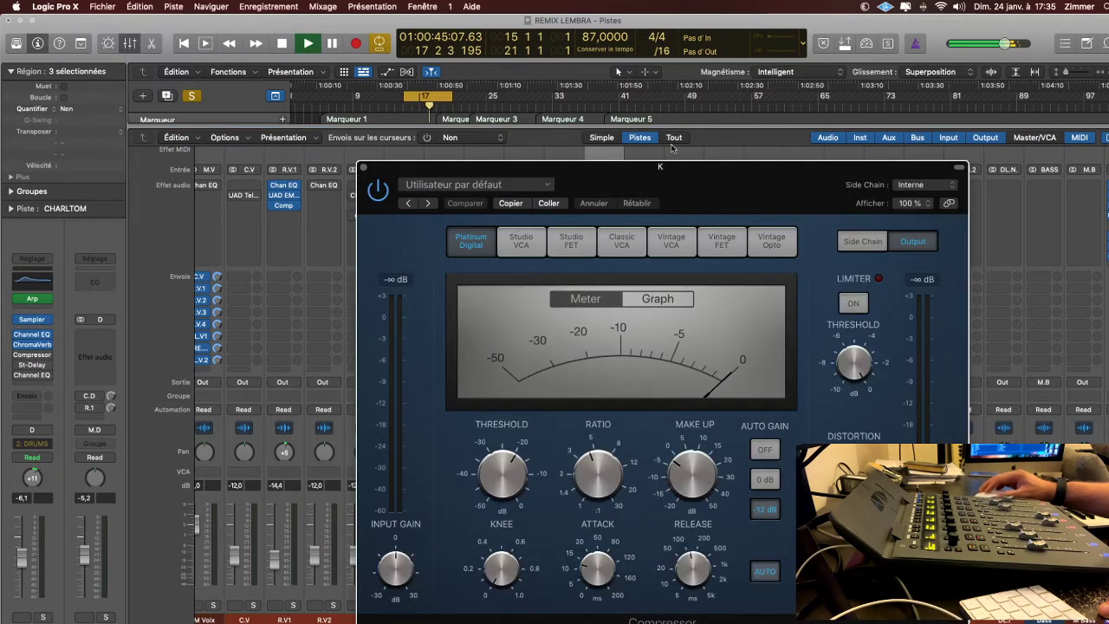
left_click_drag(672, 149, 577, 91)
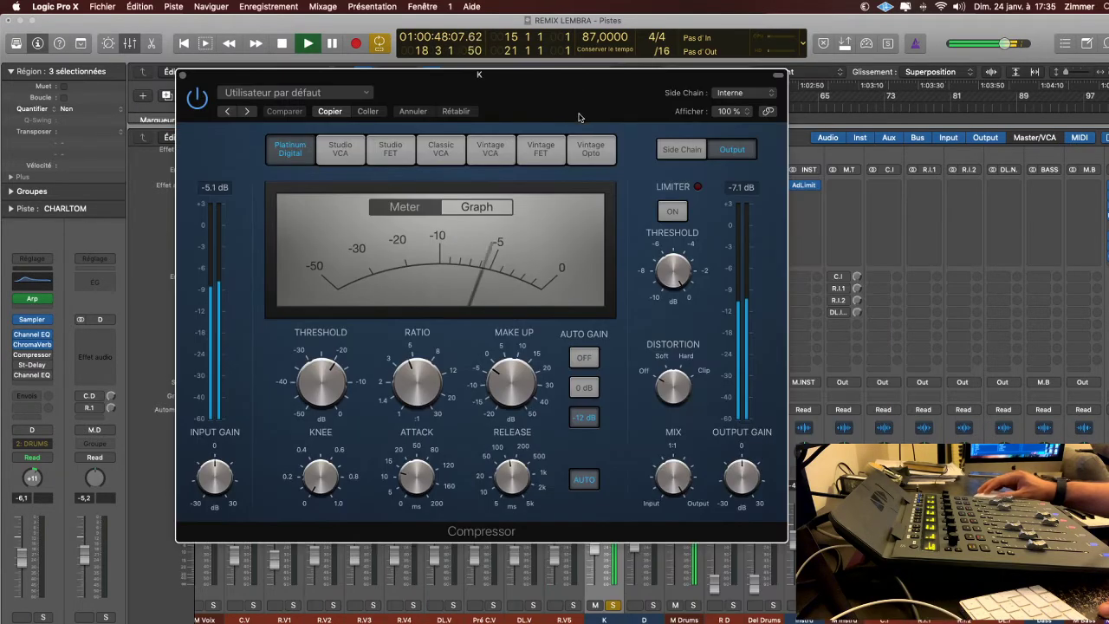
Audition the Compressor's Vintage VCA, Vintage FET, Studio VCA, Studio FET and Classic VCA models on the kick bus.
left_click(499, 154)
left_click(490, 150)
left_click(541, 150)
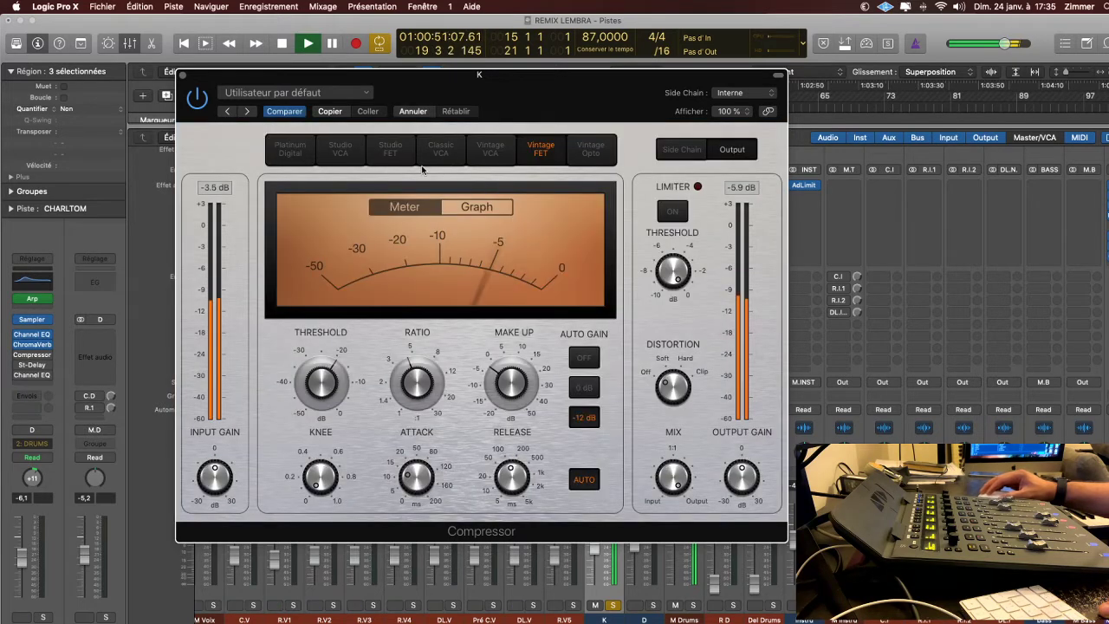
left_click(351, 152)
left_click(394, 159)
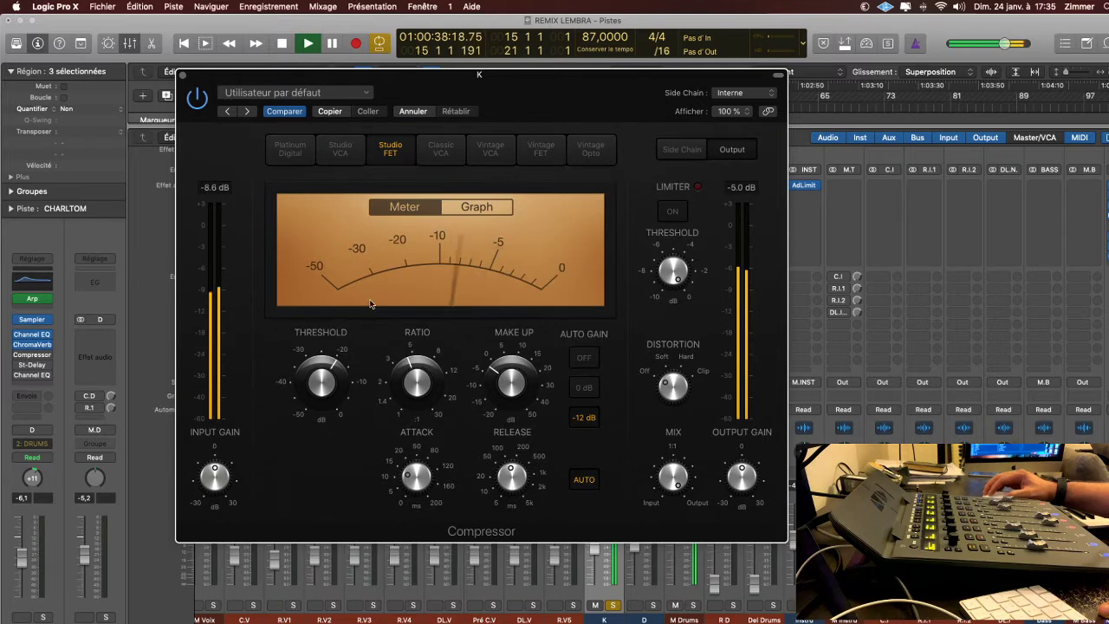
left_click(440, 153)
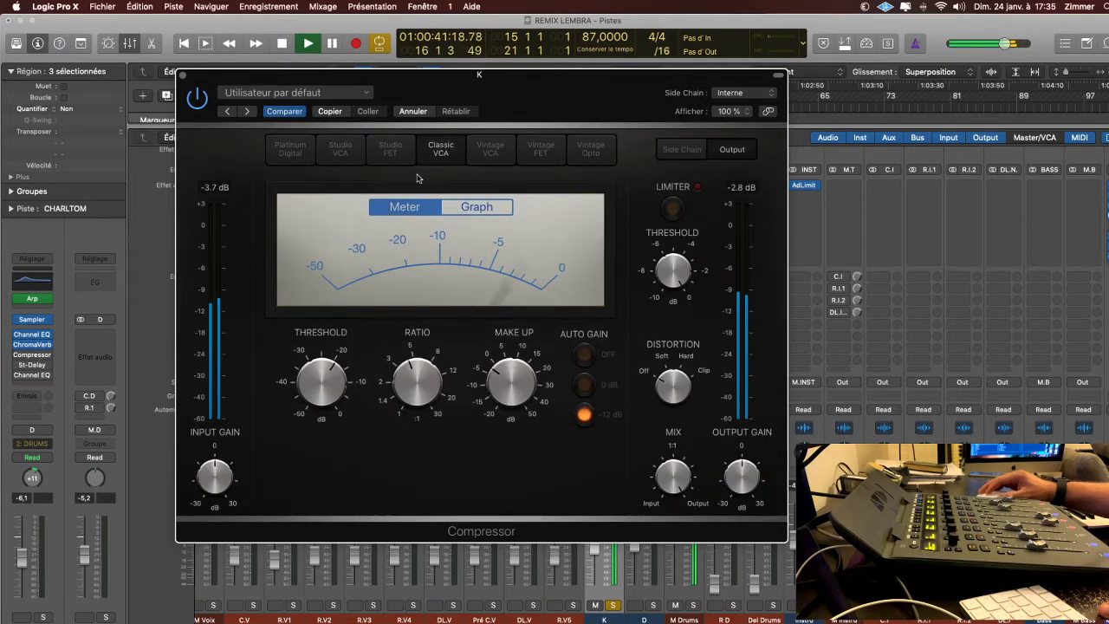
Fine-tune the Compressor's threshold and choose the Vintage FET model, ending with playback stopped and the plug-in window closed.
mouse_move(320, 366)
left_click_drag(321, 365, 322, 273)
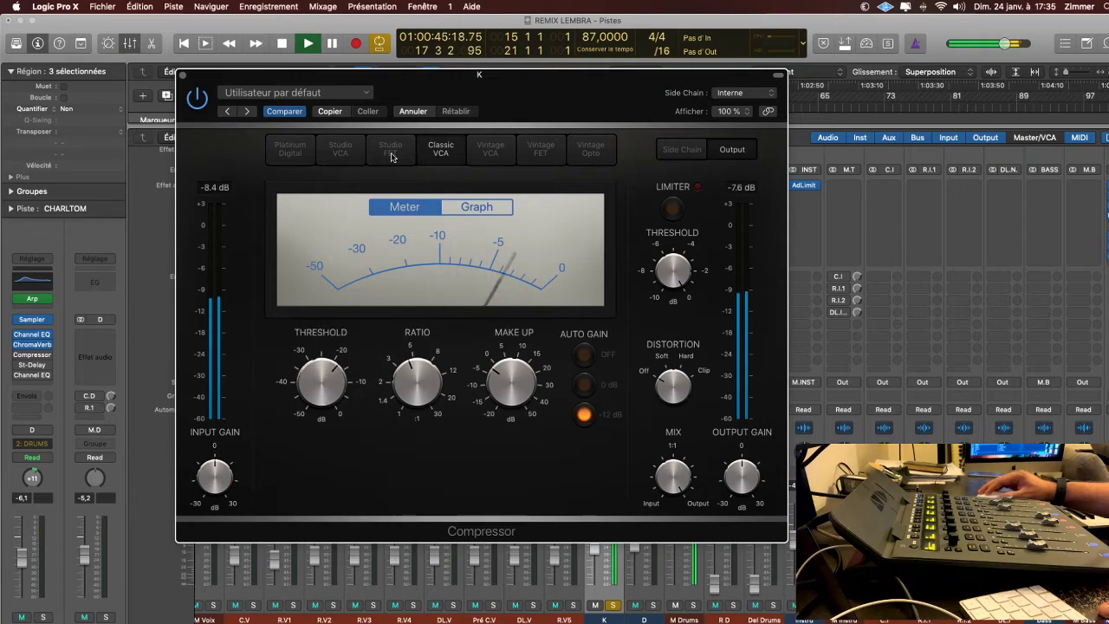
left_click(491, 149)
left_click(554, 152)
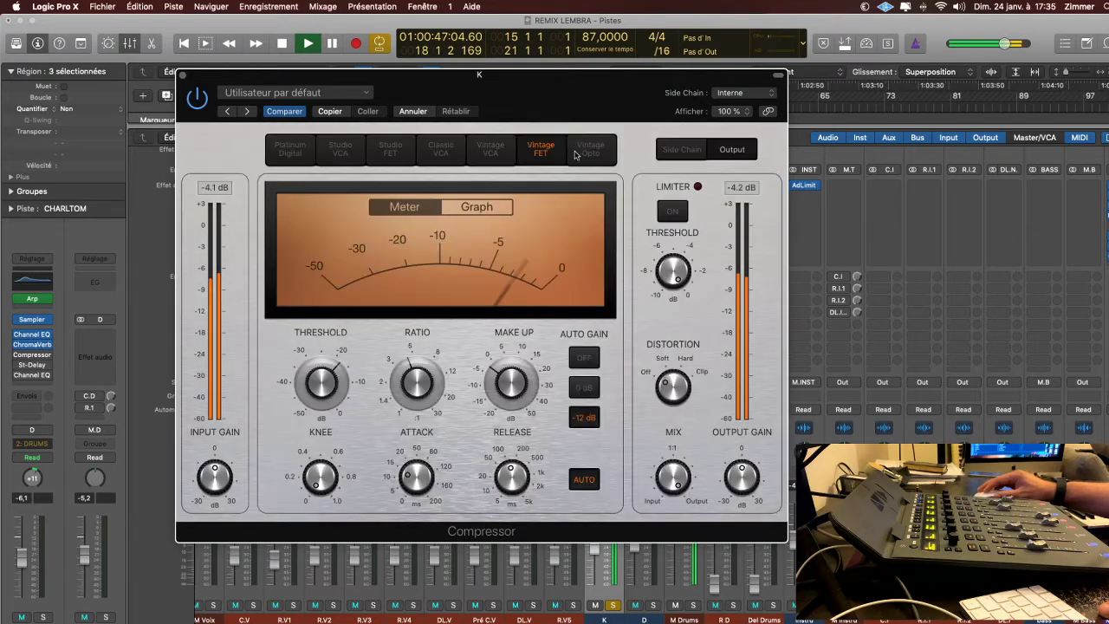
key("space")
left_click(182, 76)
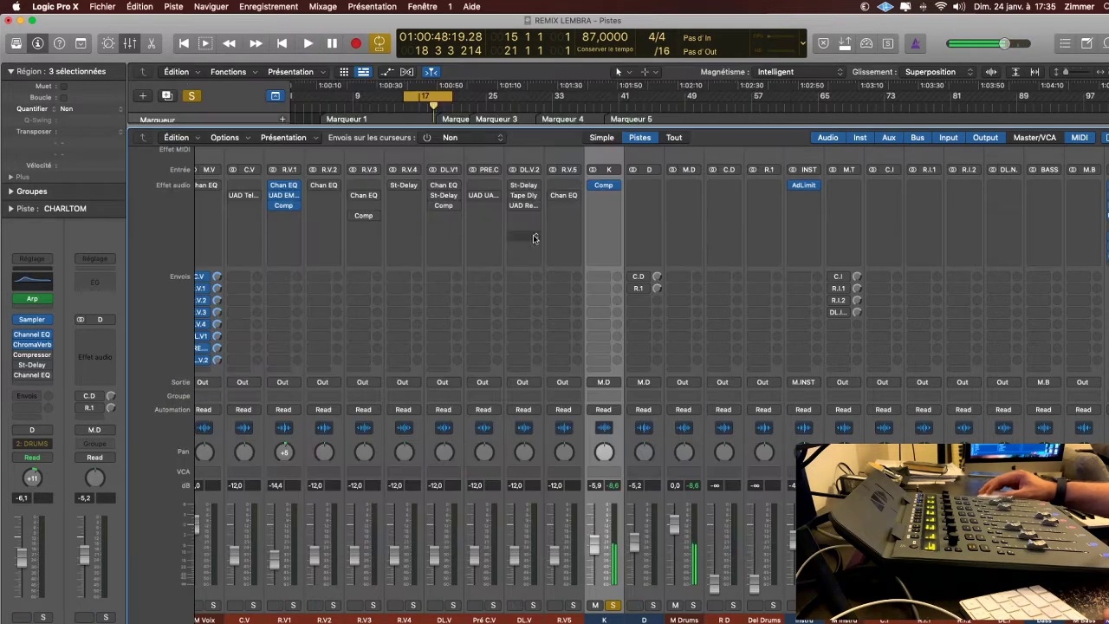
Re-enable the channel groups and lower the KIK group's faders, bringing the KIK channel to about -8 dB.
scroll(605, 310, "left", 10)
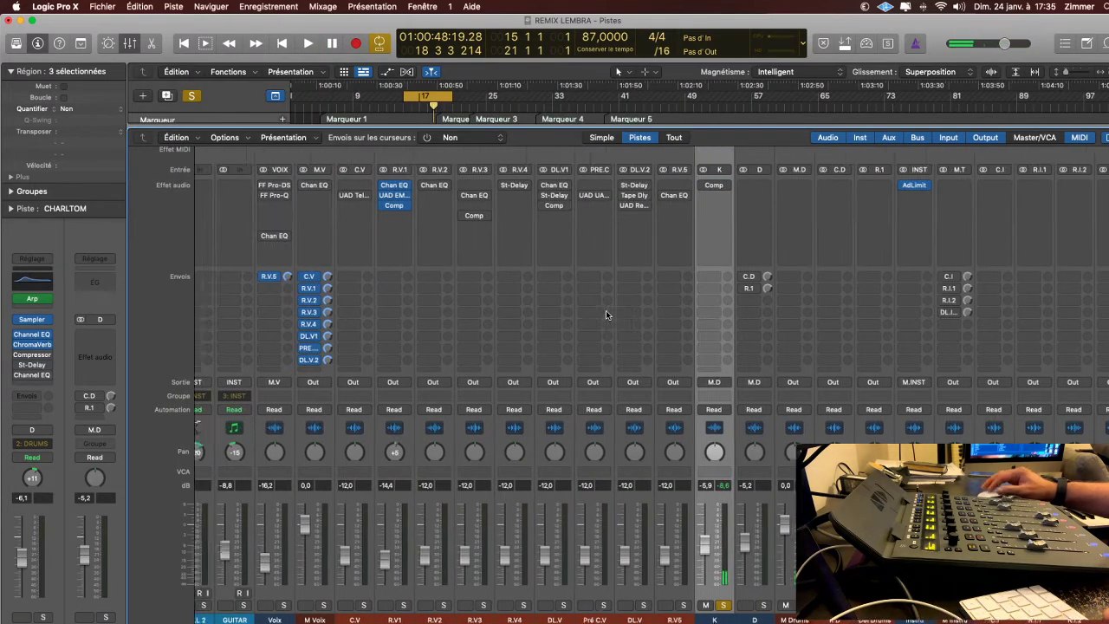
scroll(606, 310, "left", 10)
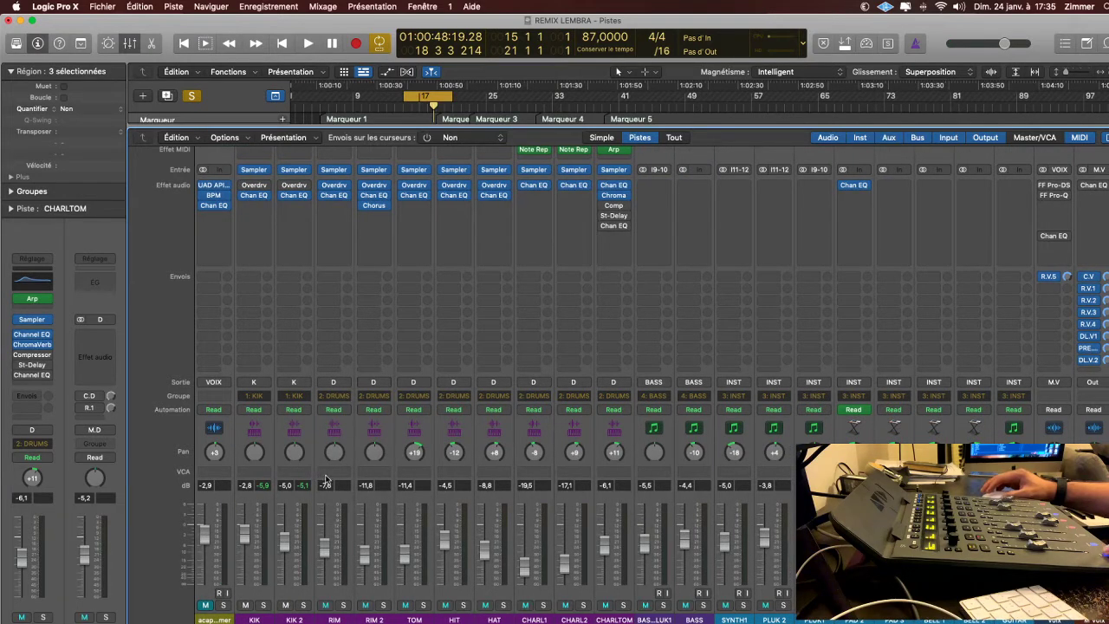
key("shift+g")
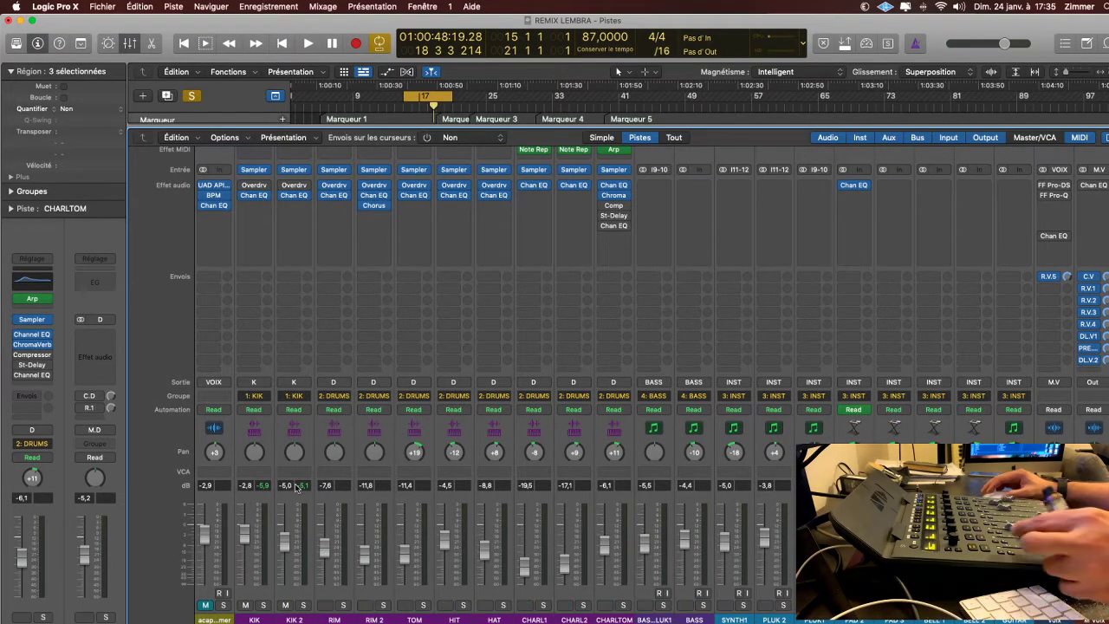
left_click(258, 619)
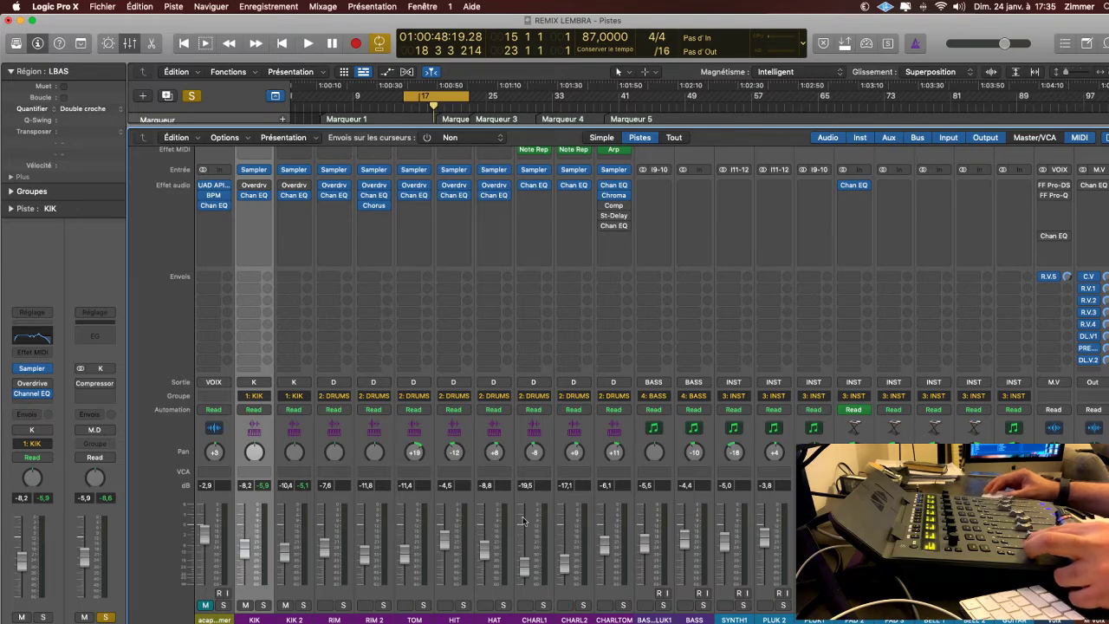
scroll(482, 528, "right", 10)
scroll(645, 506, "left", 1)
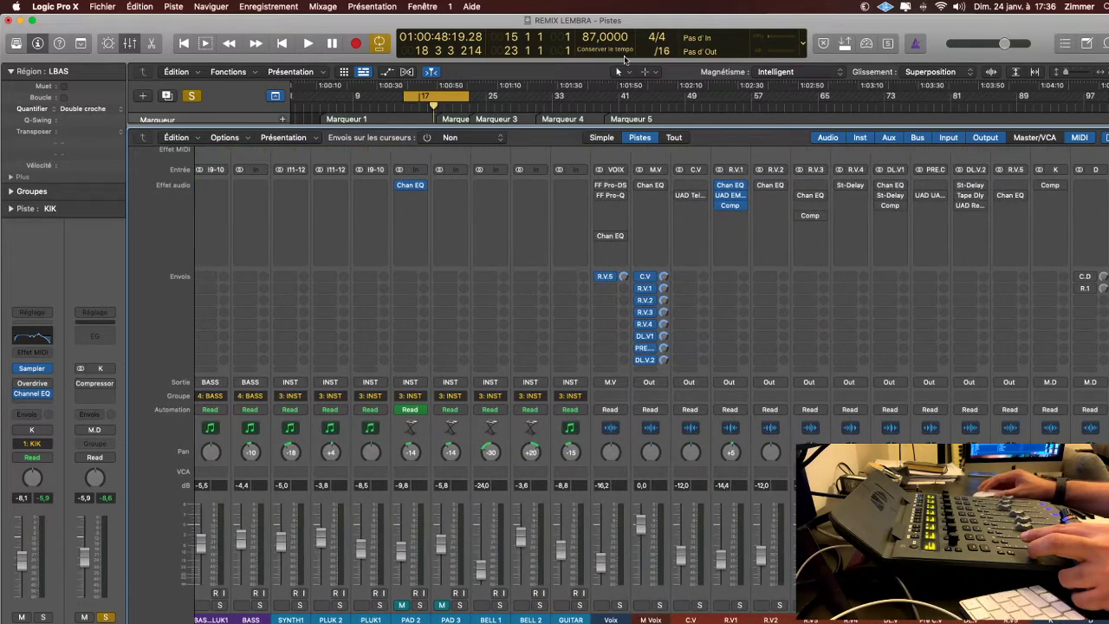
Start playback with the K bus Compressor enabled and set its threshold to about -28.5 dB and ratio to 3.2:1.
key("shift+x")
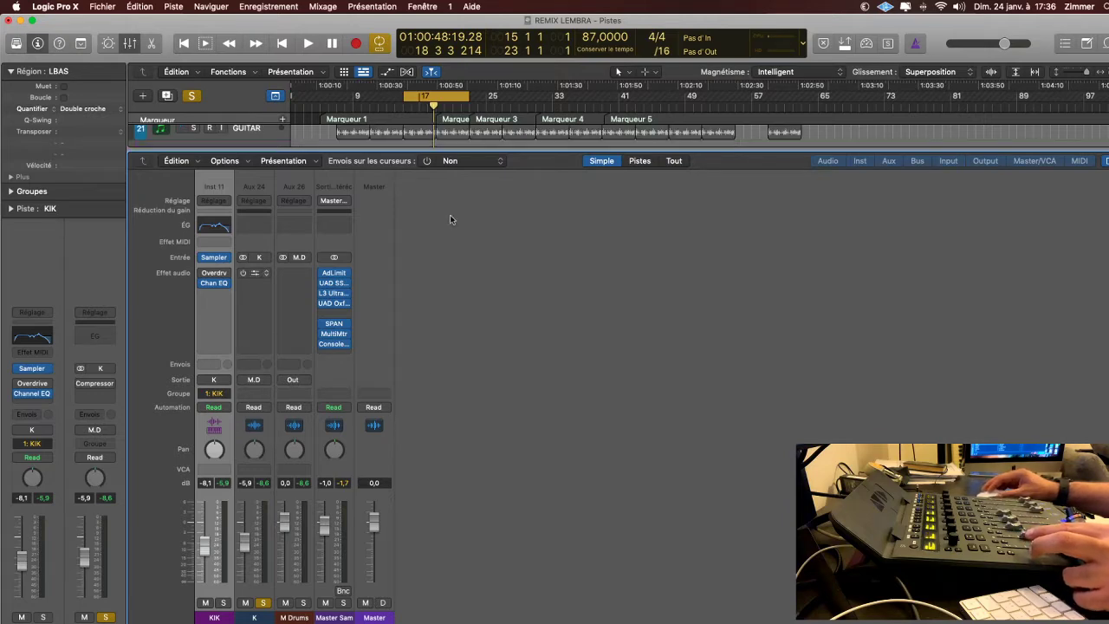
key("space")
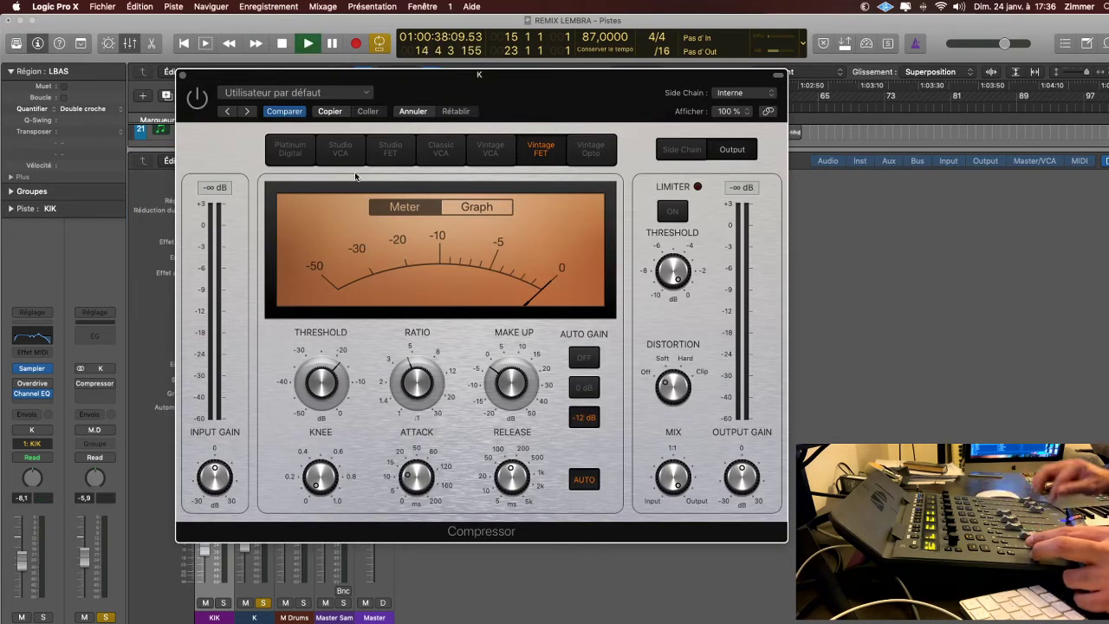
left_click(196, 99)
left_click_drag(428, 84, 424, 111)
mouse_move(316, 411)
left_mouse_down()
mouse_move(323, 466)
mouse_move(321, 427)
left_mouse_up()
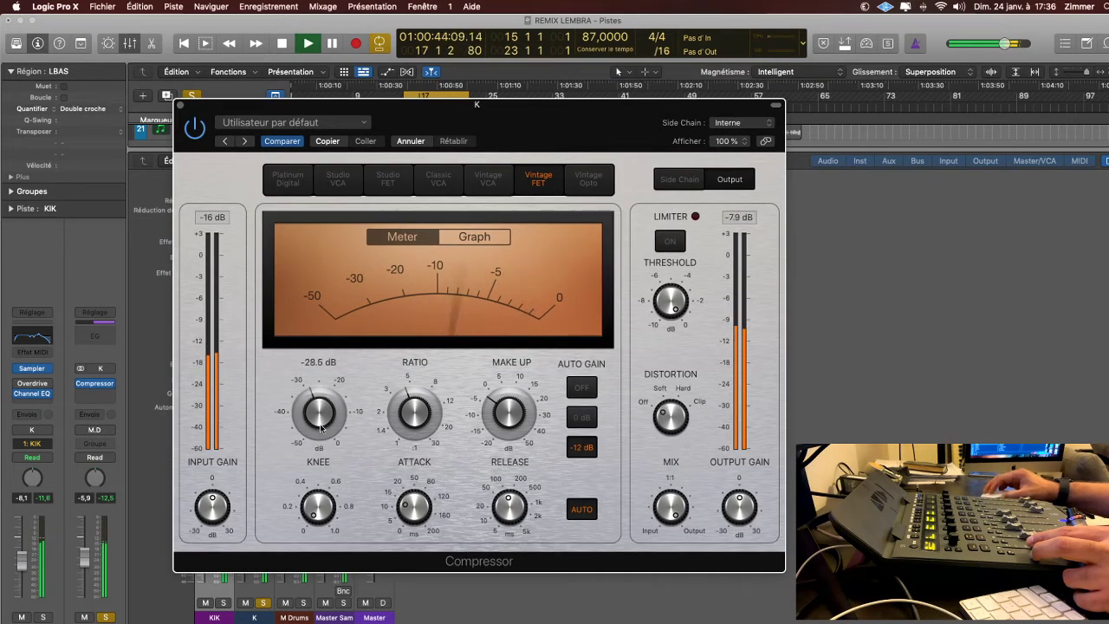
left_click_drag(431, 419, 434, 429)
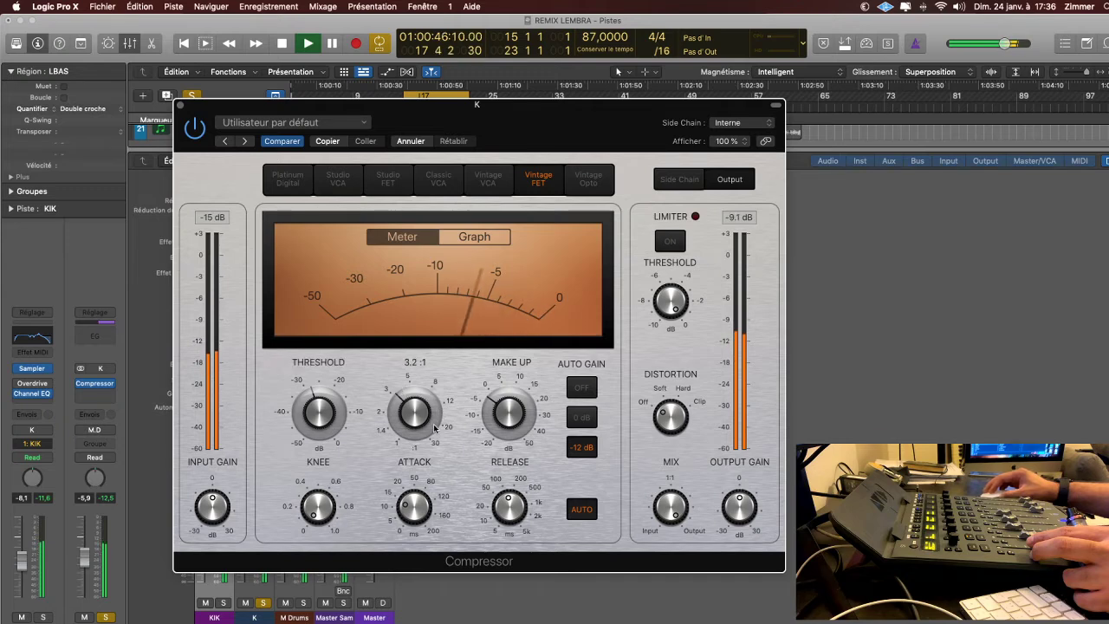
Shorten the kick Compressor's release to 17 ms and compare it with auto release off, leaving auto on.
mouse_move(508, 427)
left_mouse_down()
mouse_move(508, 394)
mouse_move(507, 435)
mouse_move(509, 419)
left_mouse_up()
left_click_drag(510, 505, 518, 545)
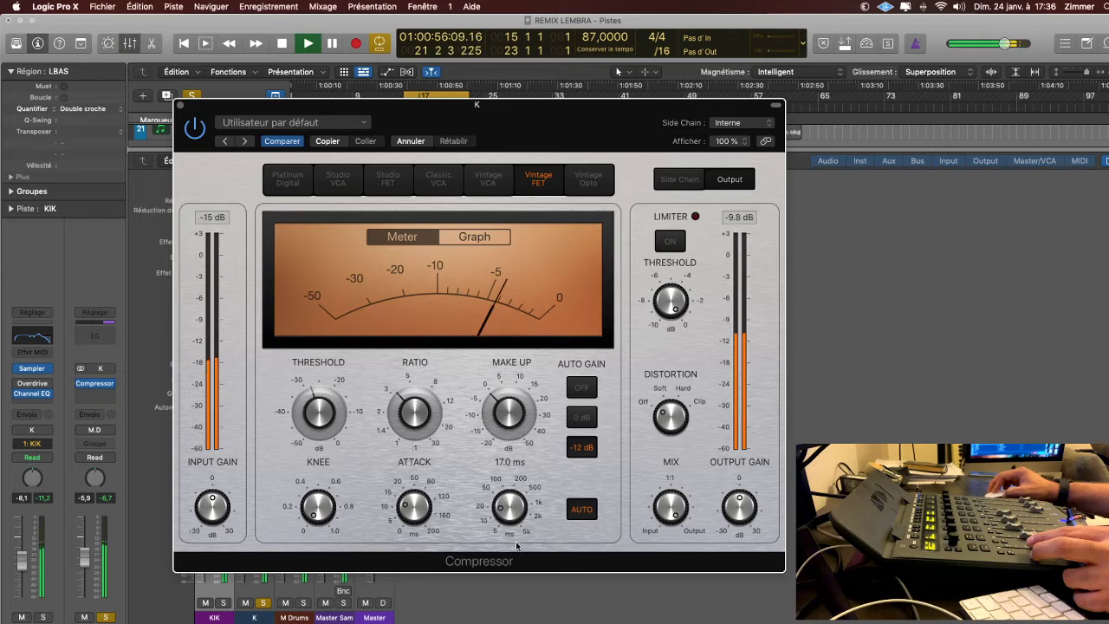
left_click(577, 516)
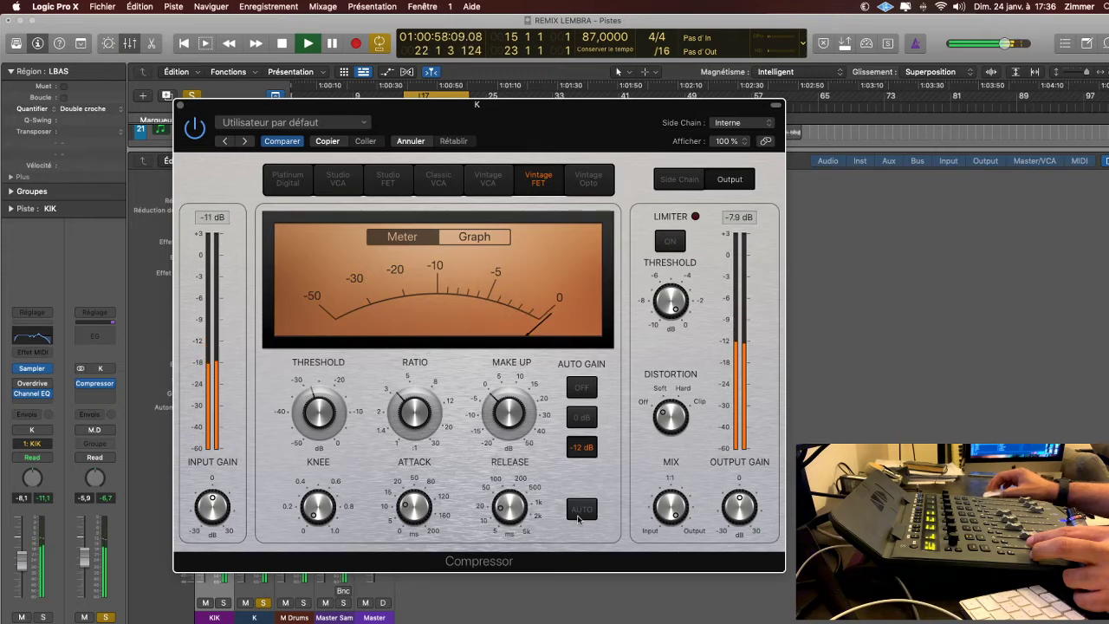
left_click(579, 517)
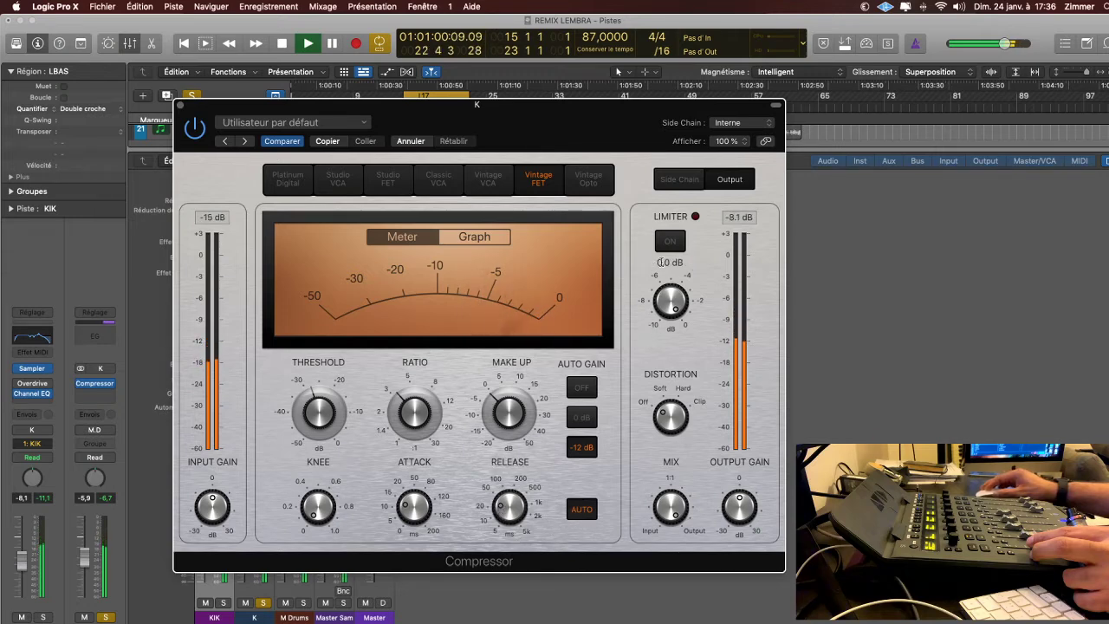
Enable the kick Compressor's limiter at -1.0 dB, fine-tune the compression threshold, and close the plug-in after a bypass comparison.
left_click(669, 243)
left_click_drag(666, 295, 664, 305)
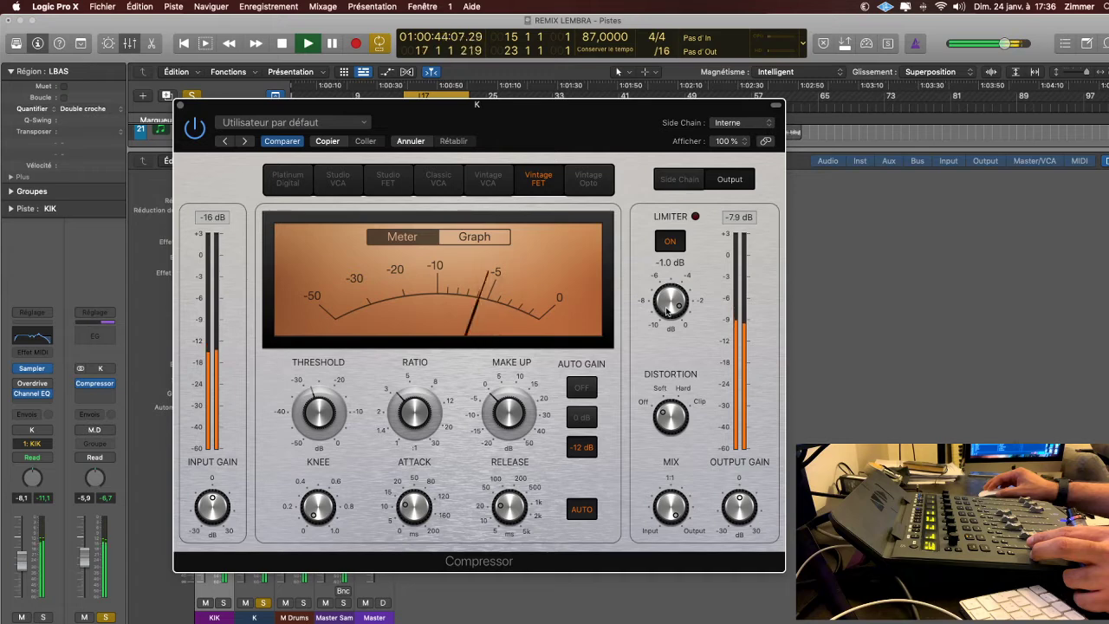
left_click_drag(304, 407, 312, 412)
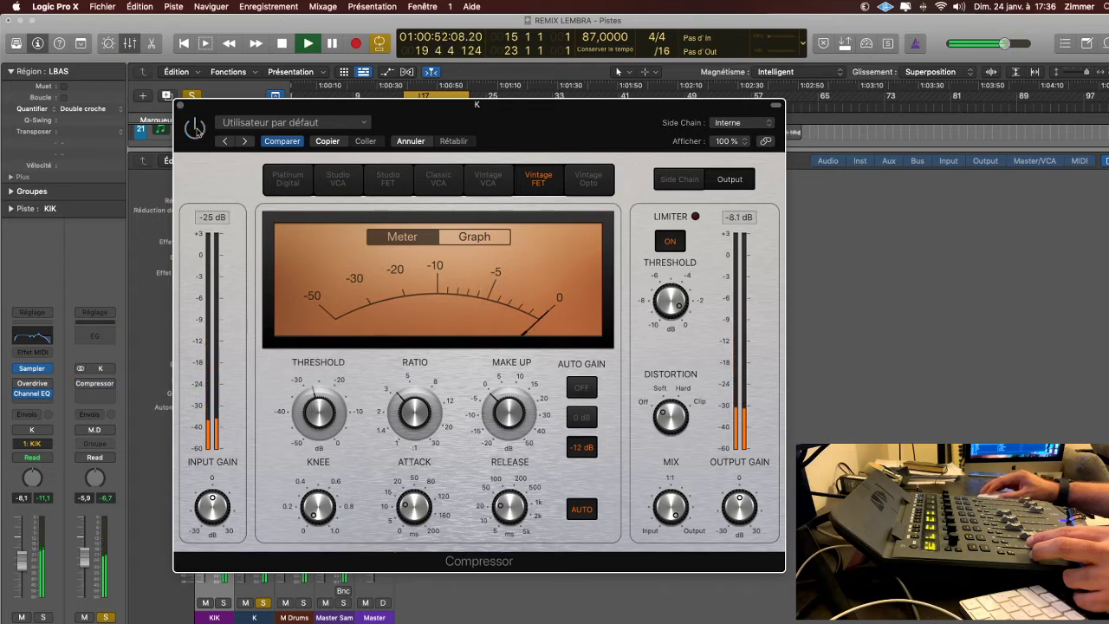
left_click(195, 127)
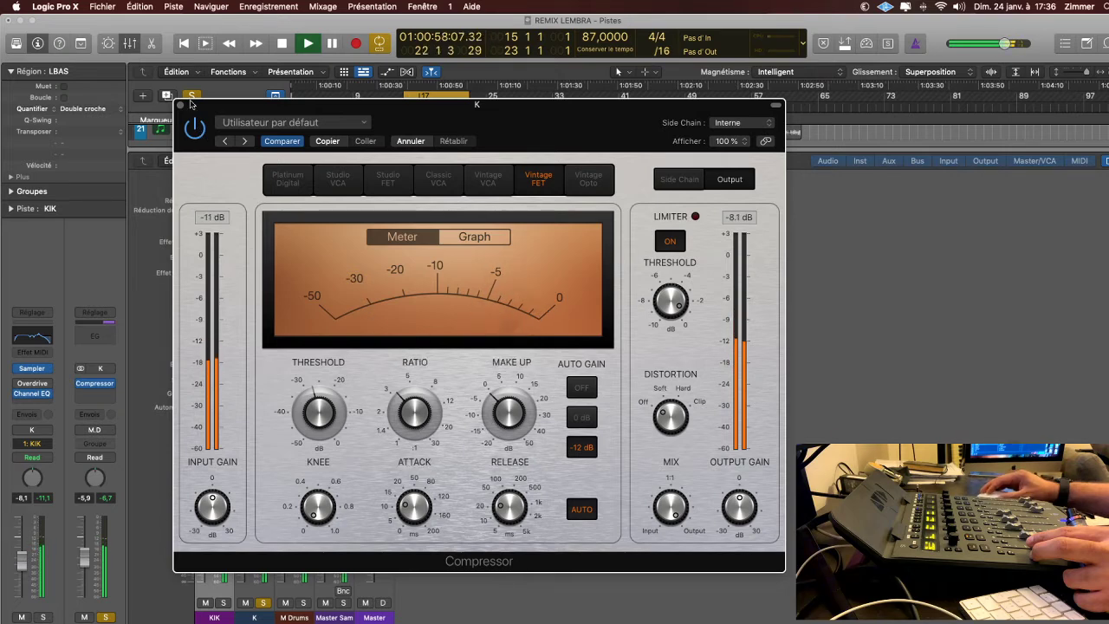
left_click(180, 105)
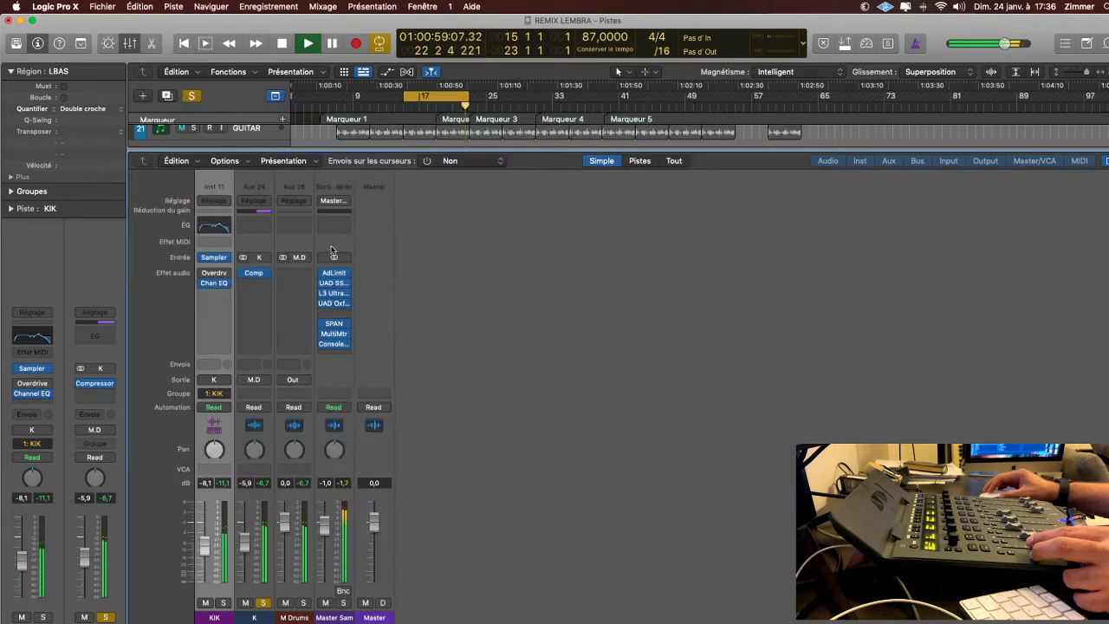
Add a Channel EQ to the K bus with +3.9 dB at 320 Hz, -4.7 dB at 1110 Hz and -2.4 dB at 2740 Hz.
left_click(254, 225)
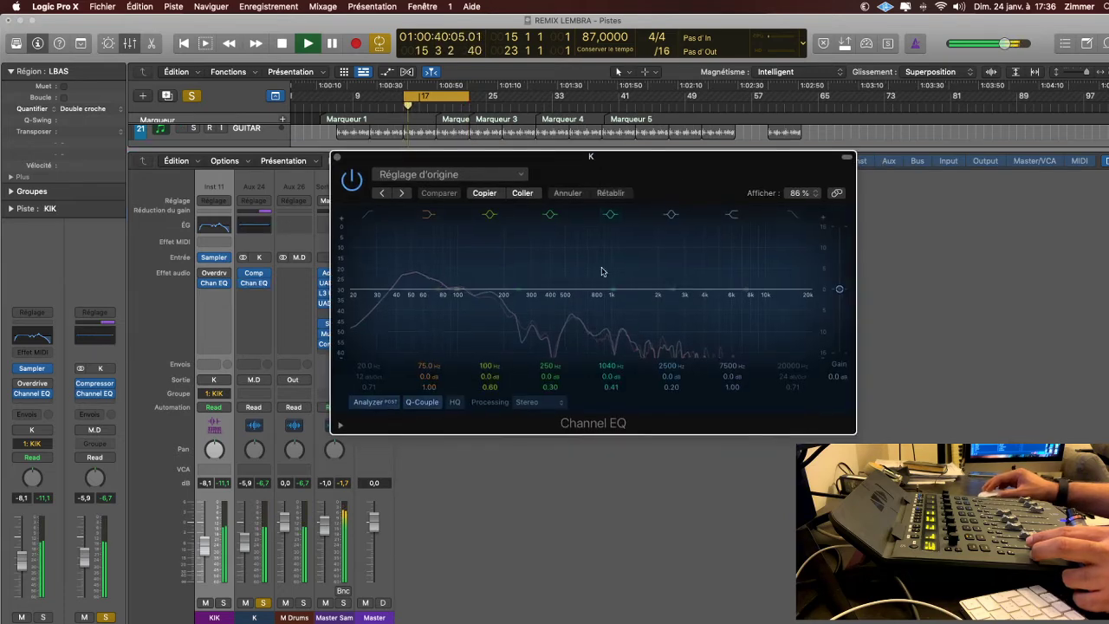
left_click_drag(624, 312, 681, 313)
left_click_drag(529, 293, 559, 287)
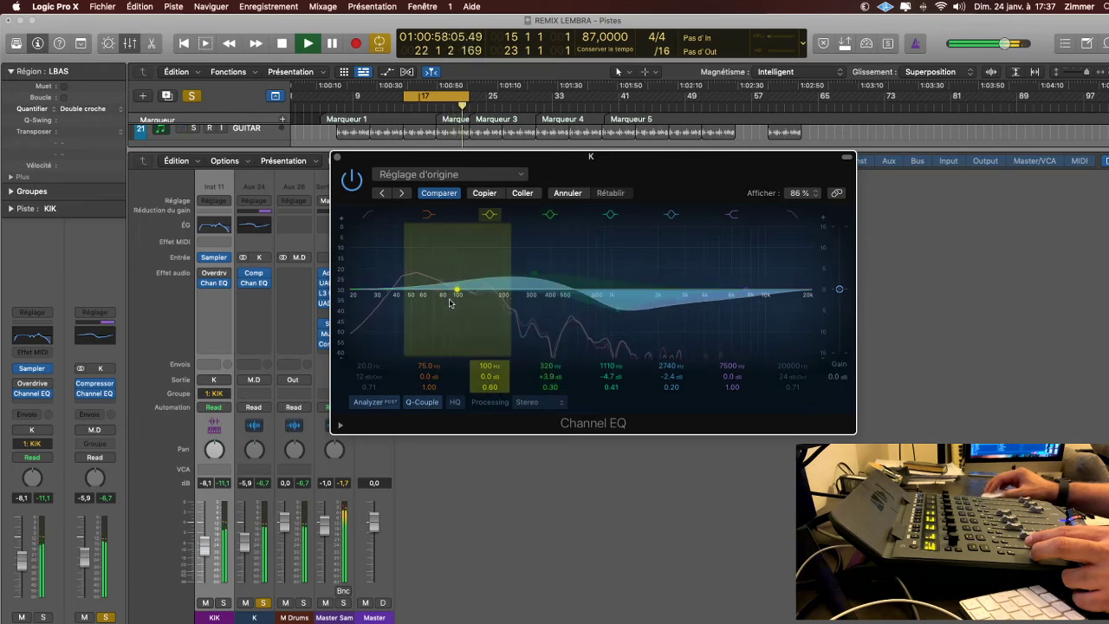
Cut the kick EQ by 5.3 dB at 101 Hz and set the low shelf to +3.2 dB at 42.4 Hz.
left_click_drag(458, 295, 456, 317)
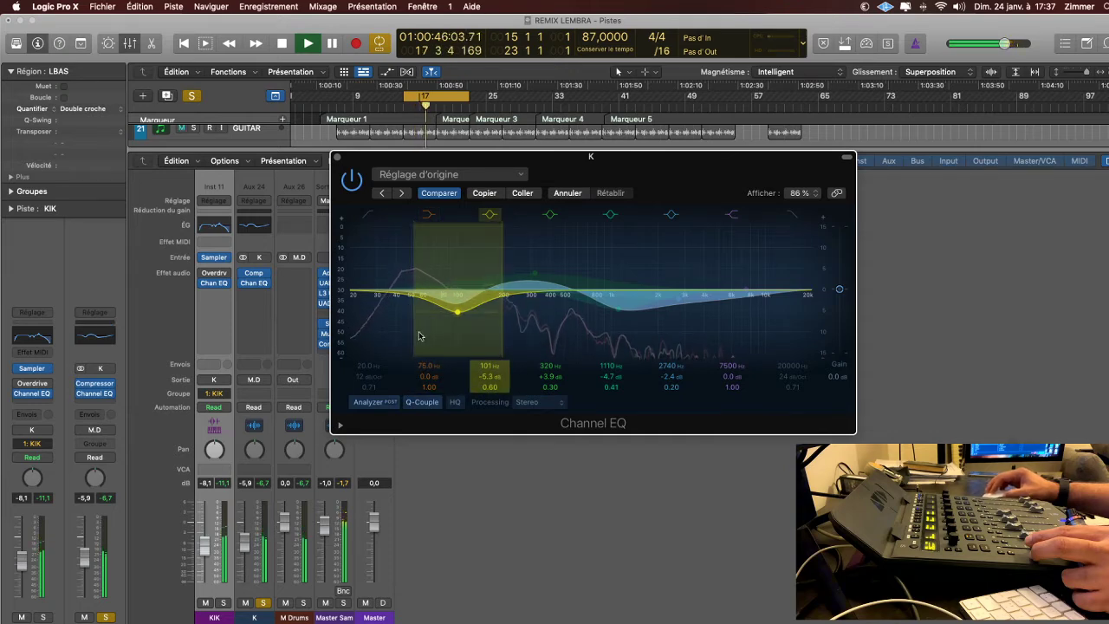
left_click(429, 364)
left_click_drag(428, 368, 428, 406)
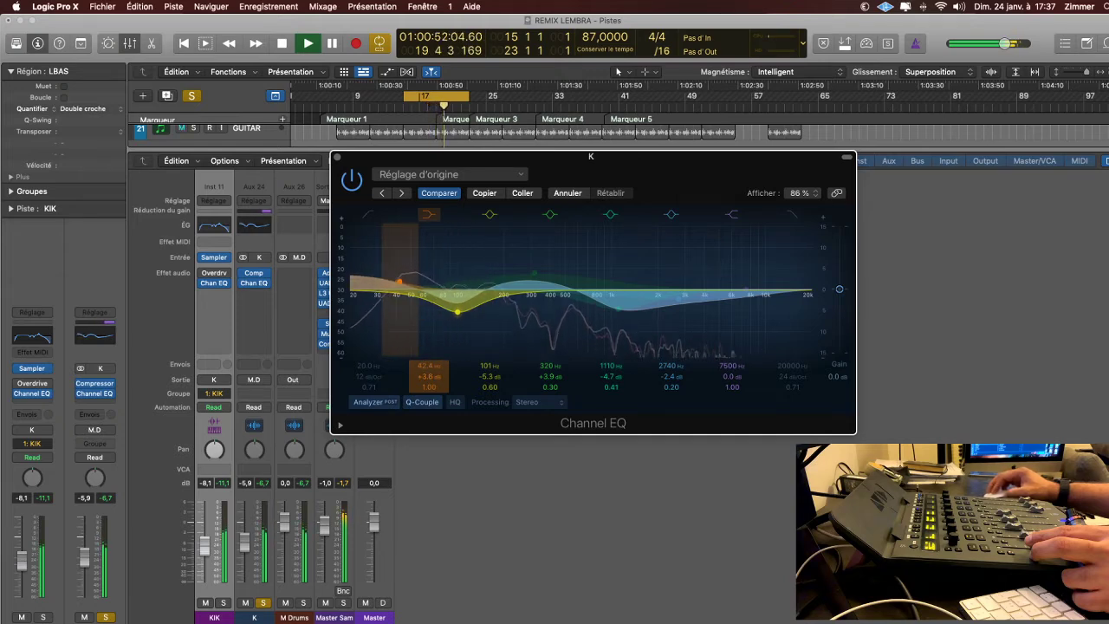
left_click_drag(429, 376, 428, 382)
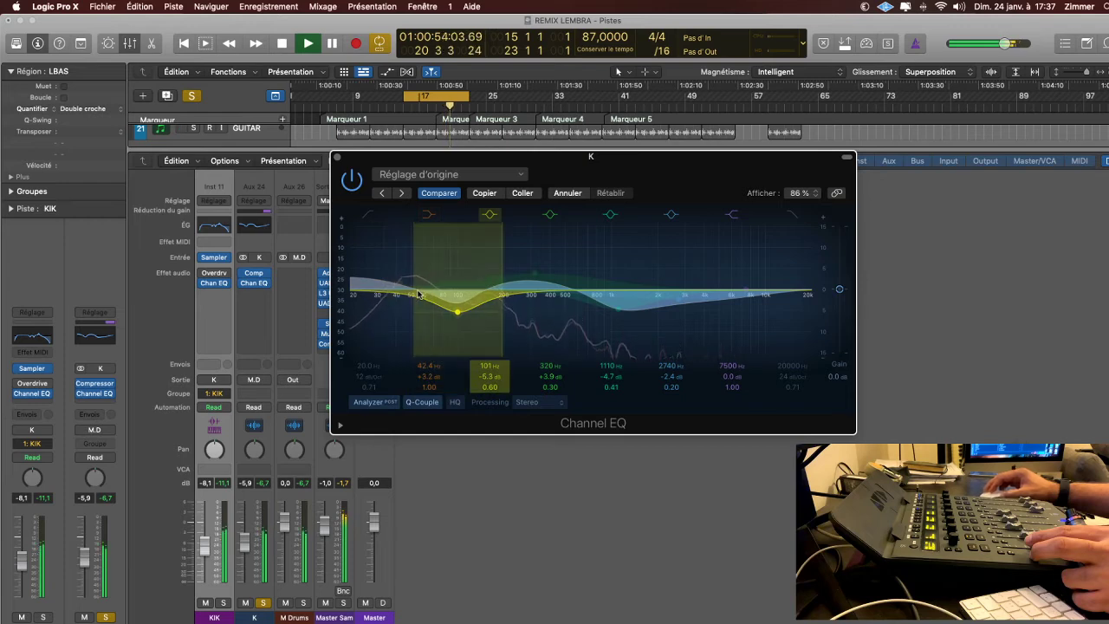
Compare the kick with the EQ bypassed, ease the 1110 Hz cut to -4.4 dB, and close the Channel EQ.
left_click(353, 182)
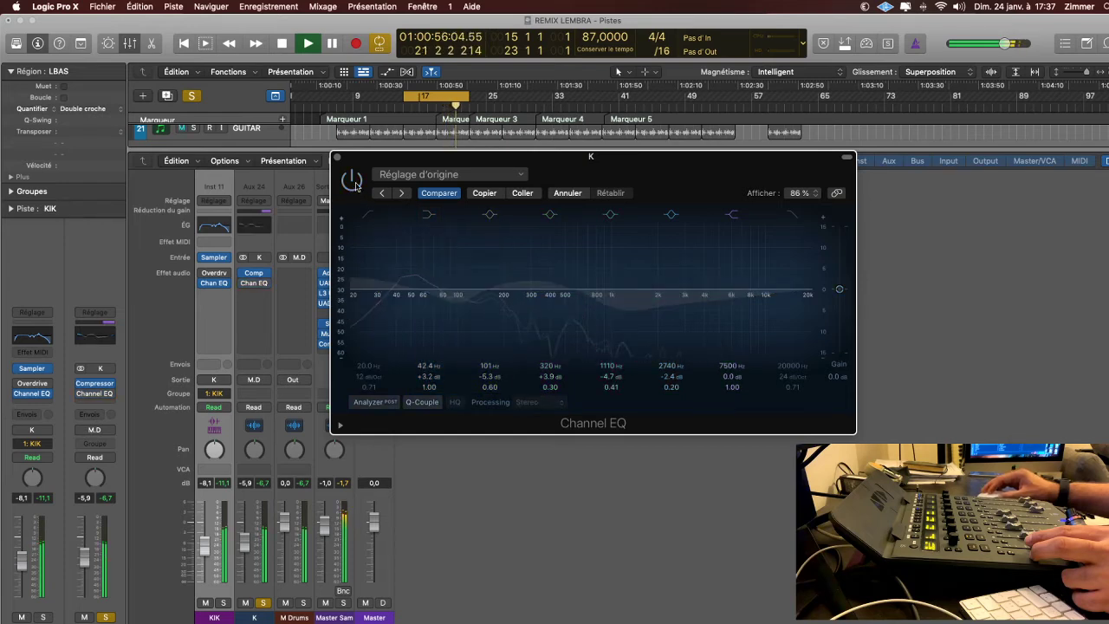
left_click(354, 182)
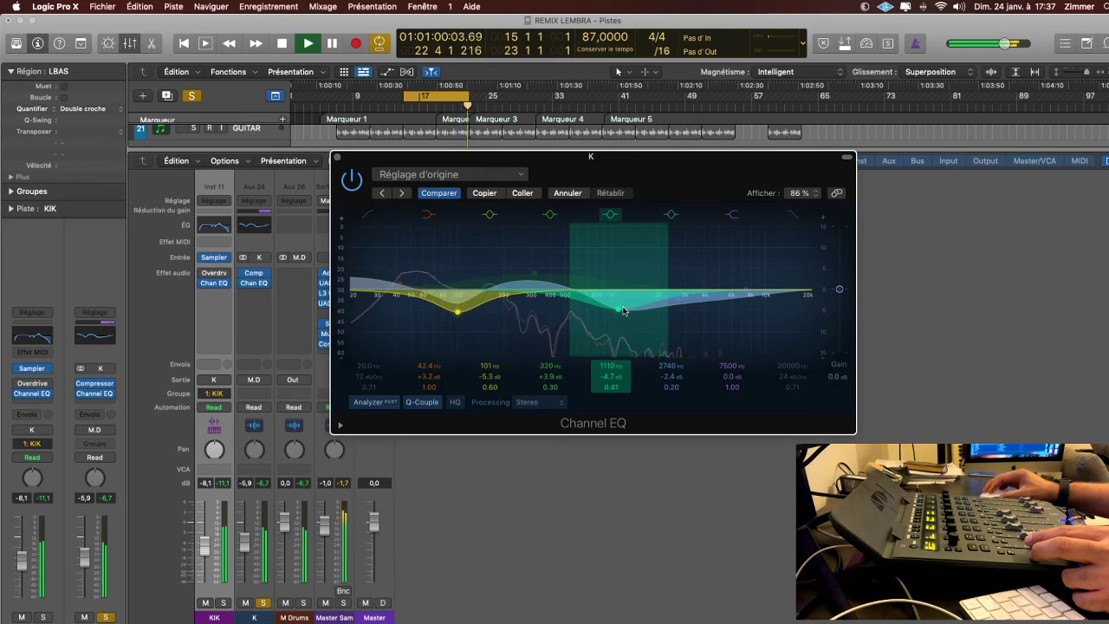
left_click_drag(619, 310, 619, 307)
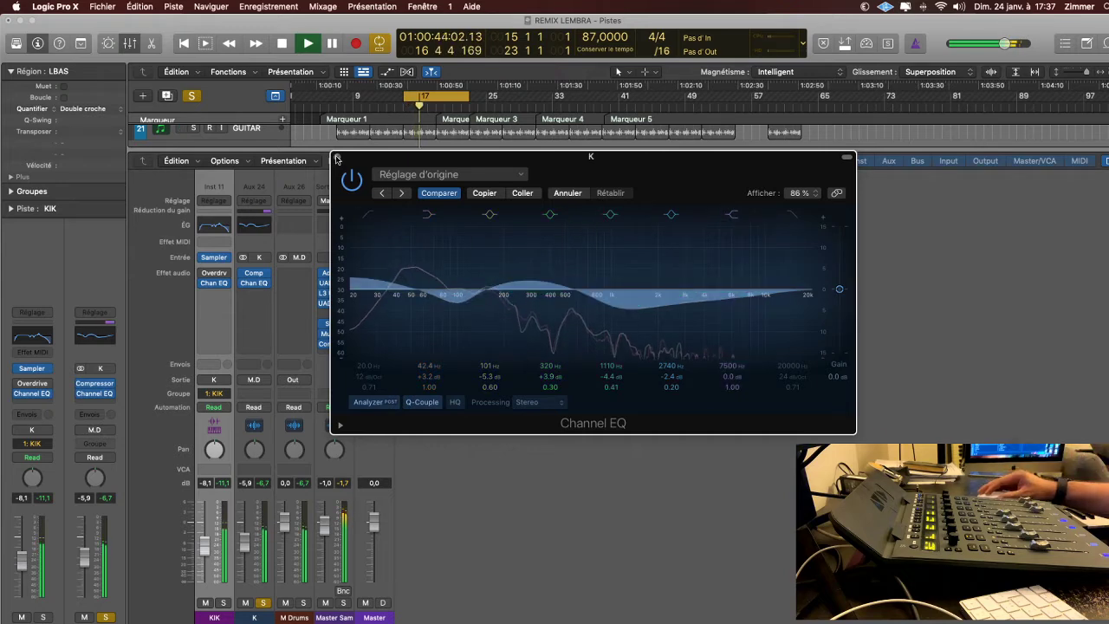
left_click(337, 157)
Show all track channels in the mixer, solo the D bus instead of K, and lower the D fader to about -8.7 dB.
left_click(642, 161)
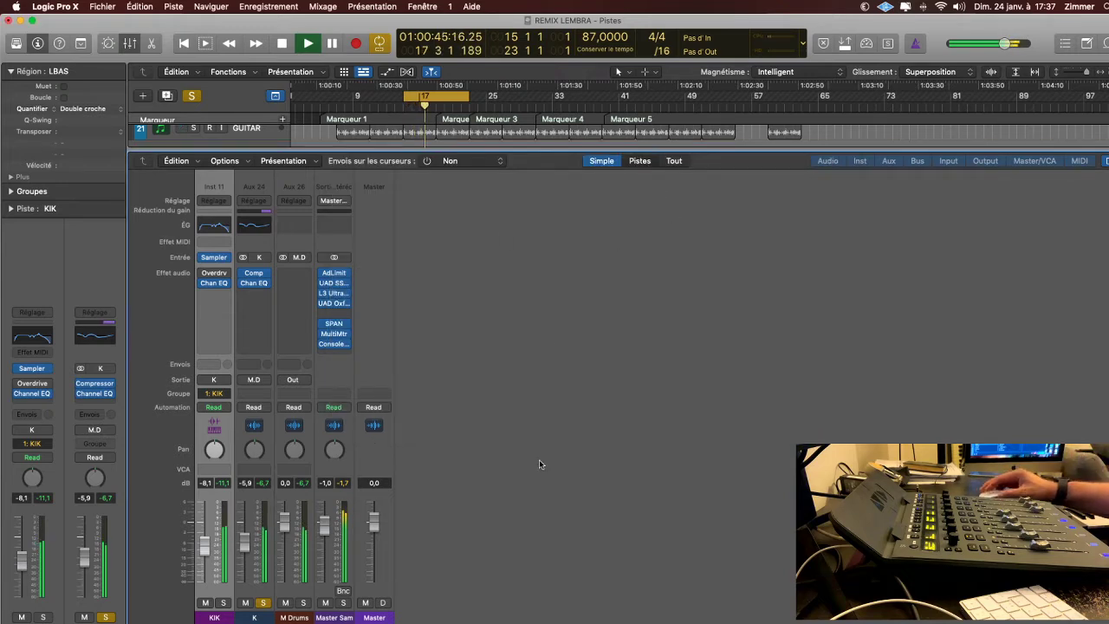
scroll(540, 465, "right", 7)
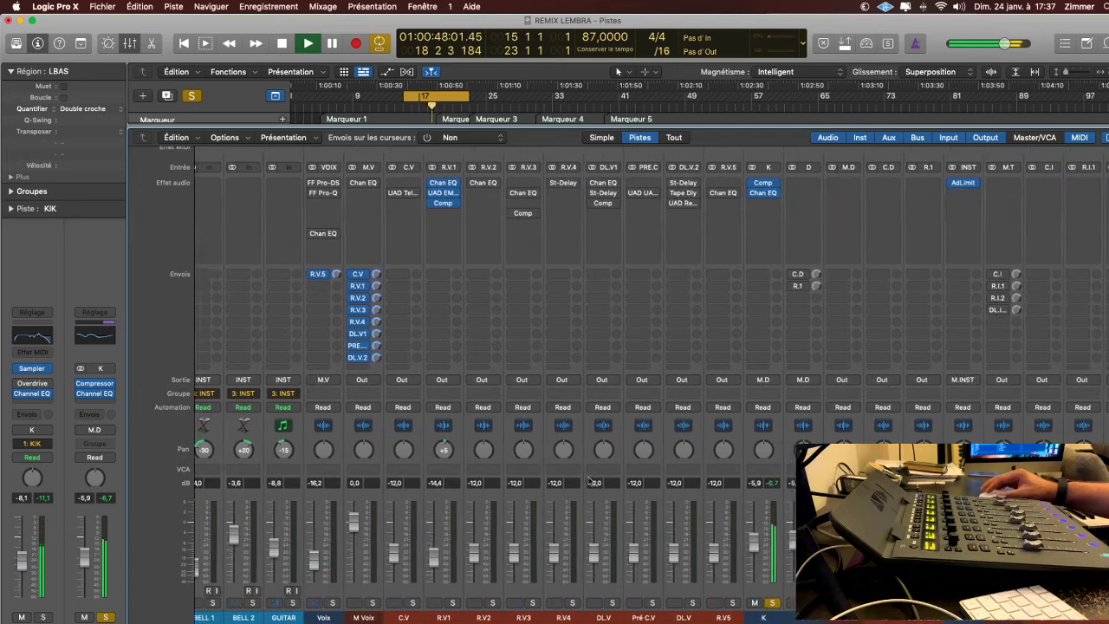
left_click(761, 604)
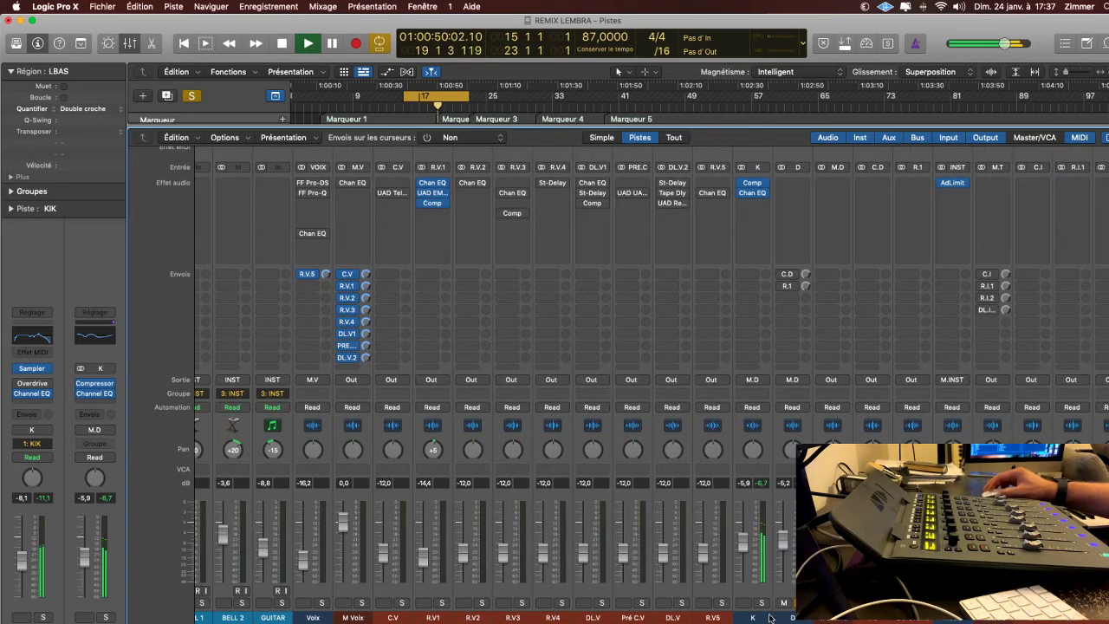
left_click(799, 603)
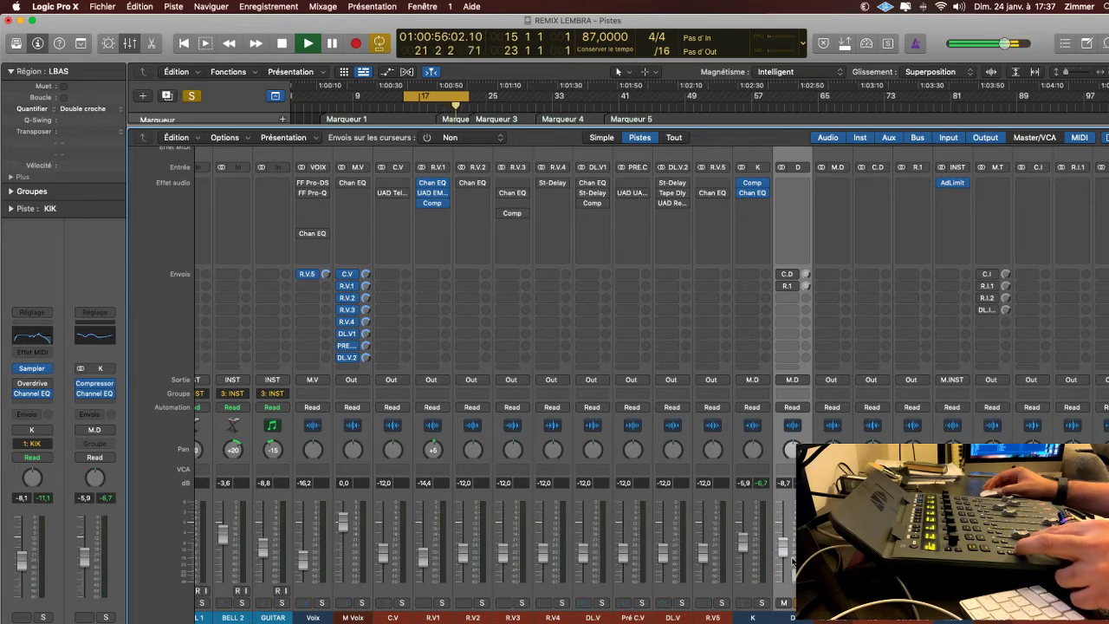
Add a Channel EQ to the D bus and move its window clear of the D channel strip.
scroll(793, 561, "up", 1)
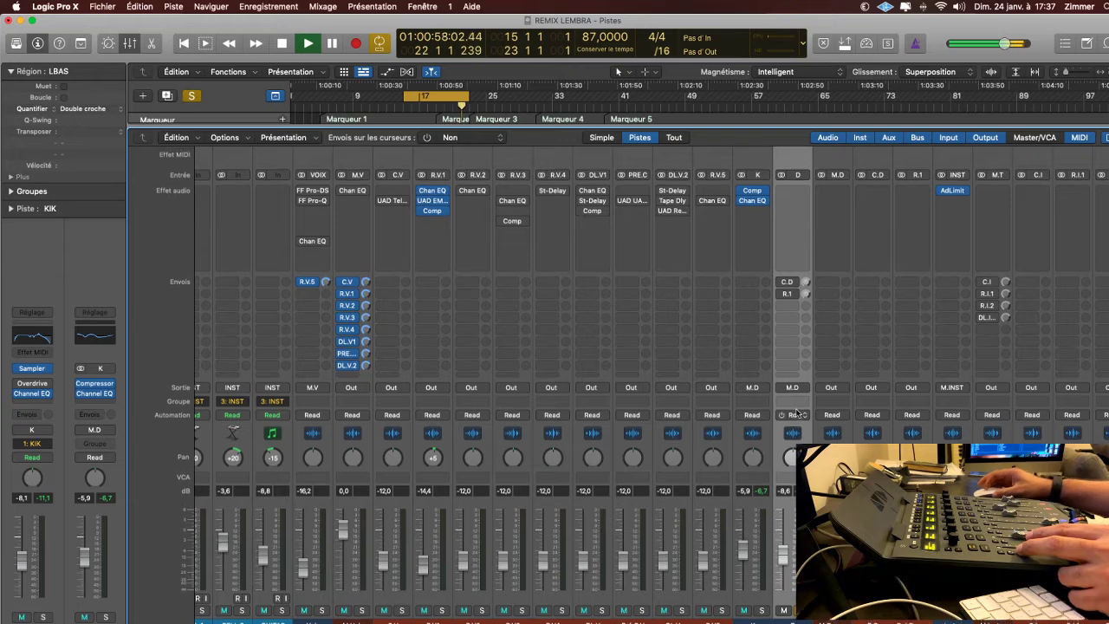
scroll(797, 413, "up", 3)
left_click(807, 181)
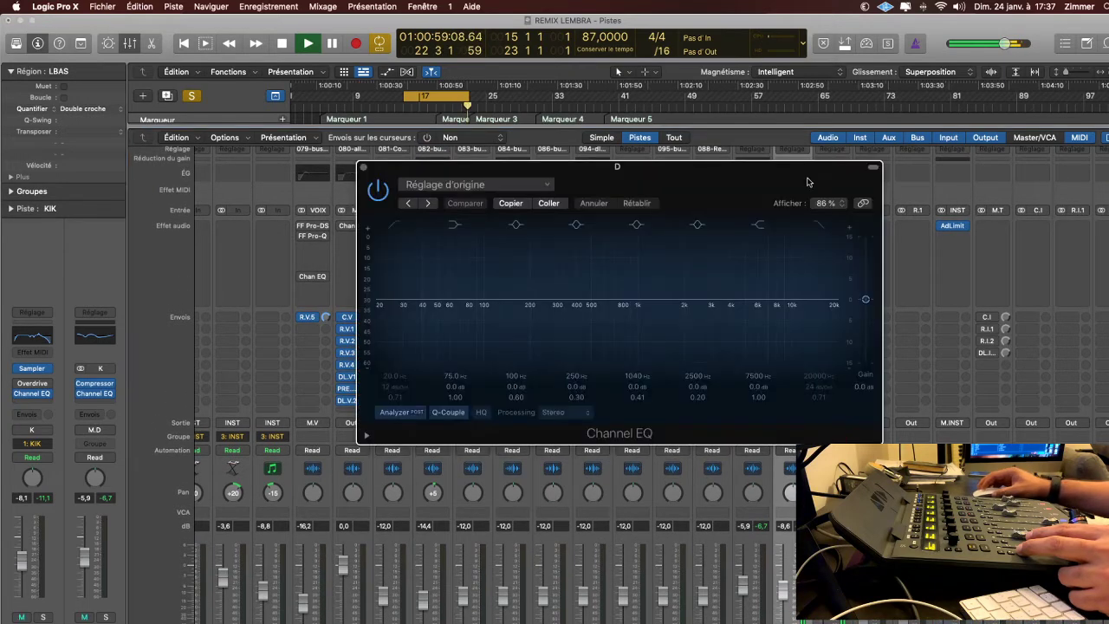
left_click_drag(572, 172, 355, 169)
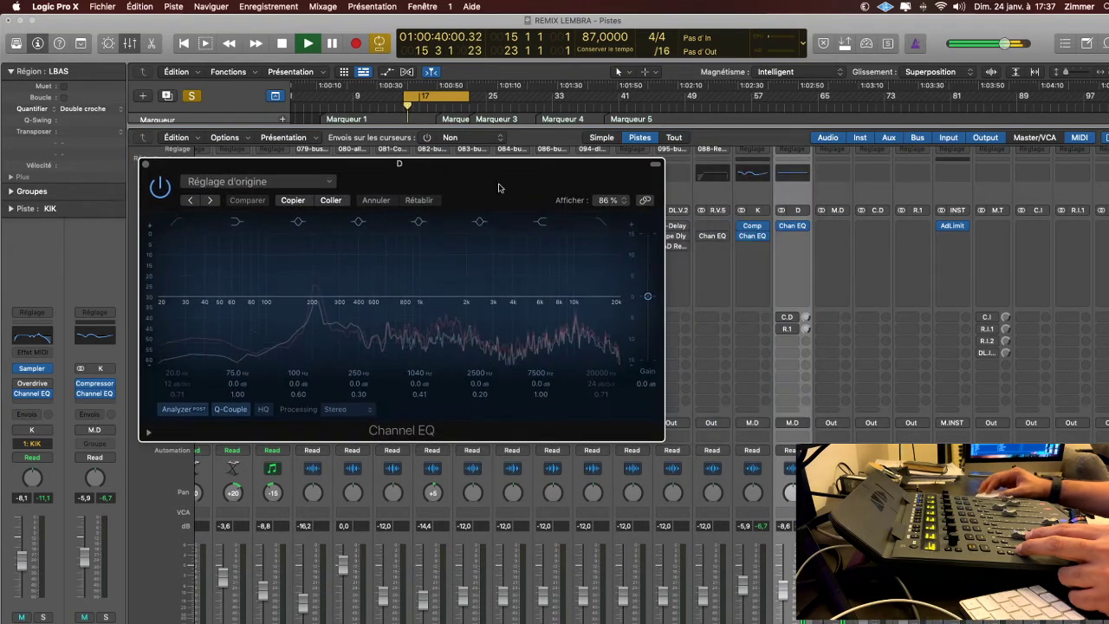
Insert a Compressor ahead of the Channel EQ on the D bus and move its window fully into view.
mouse_move(795, 229)
left_mouse_down()
mouse_move(795, 246)
mouse_move(803, 233)
left_mouse_up()
left_click(804, 226)
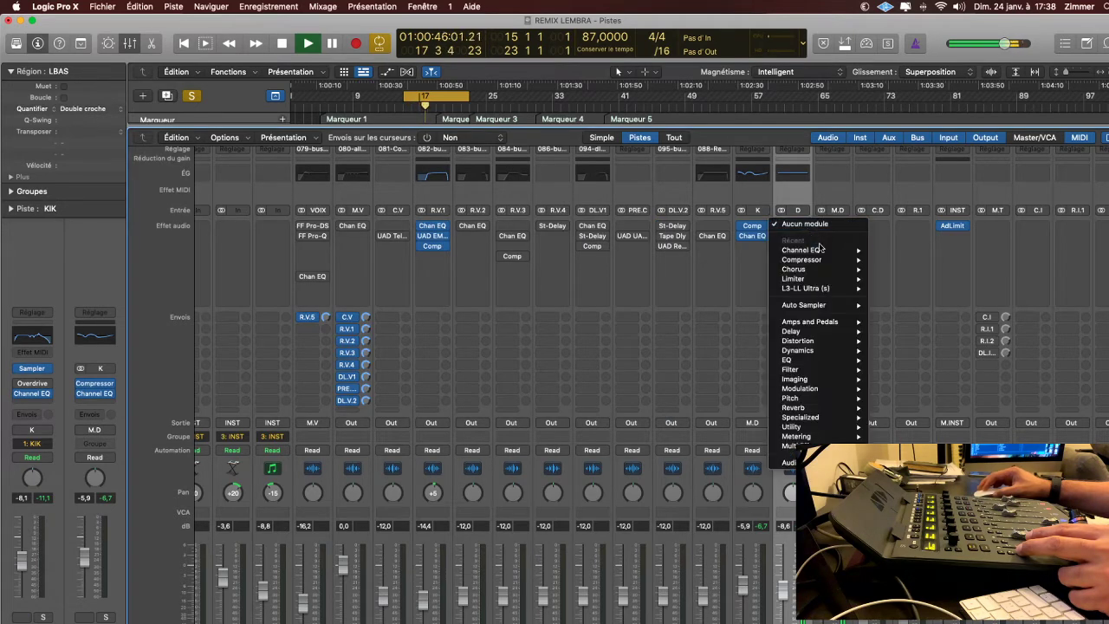
mouse_move(828, 259)
left_click(891, 260)
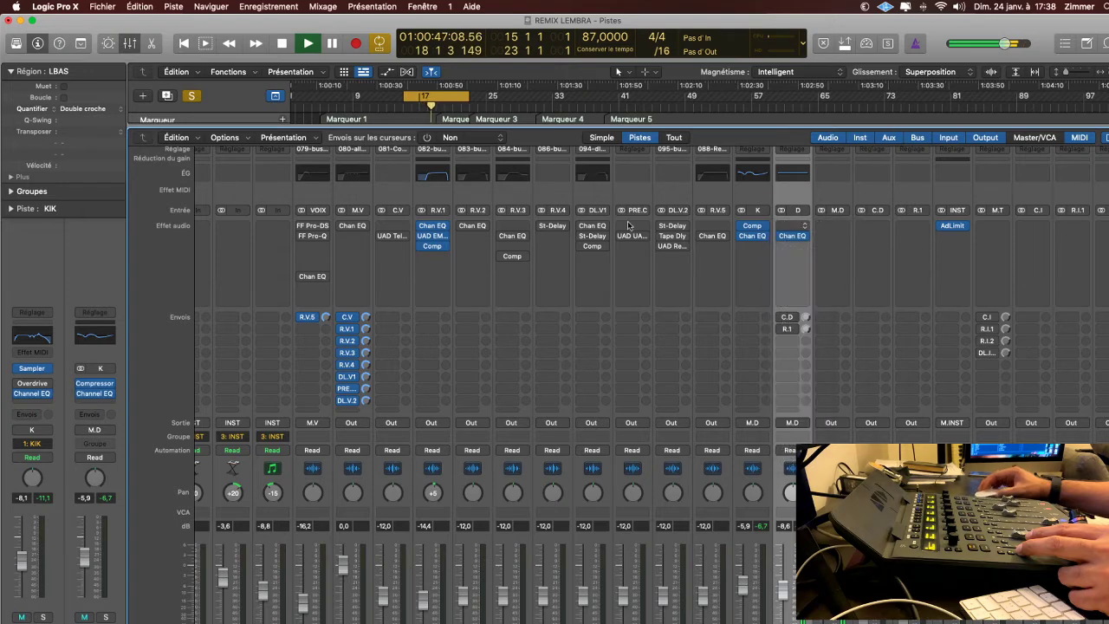
left_click_drag(606, 173, 521, 138)
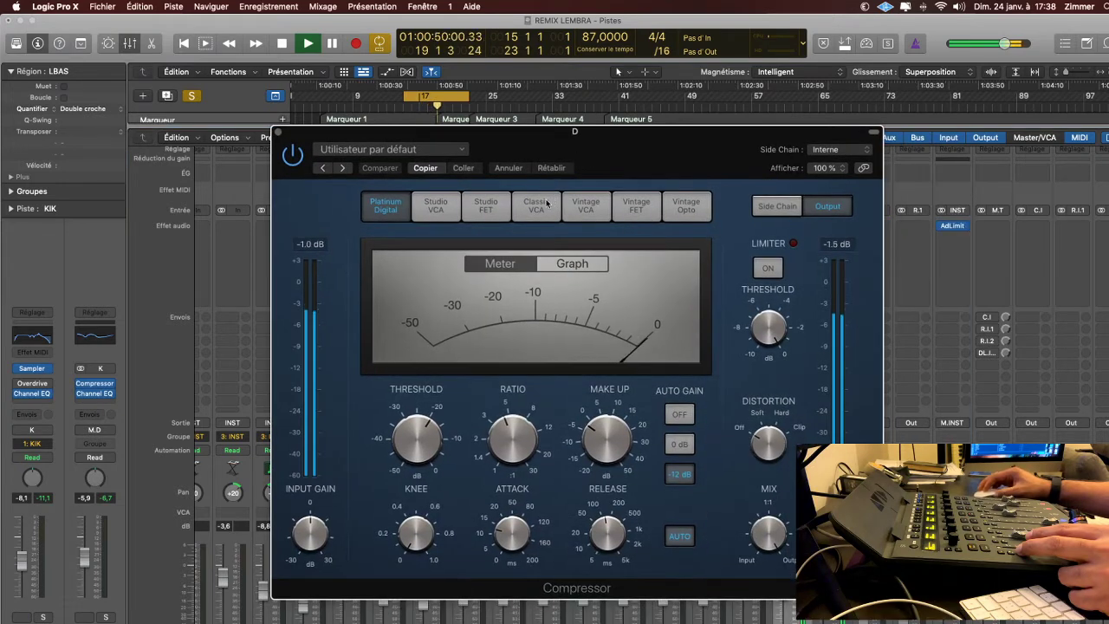
Audition the Studio FET model on the D bus, set the Compressor's threshold to -18.5 dB, and stop playback.
left_click(486, 206)
left_click_drag(417, 438, 422, 459)
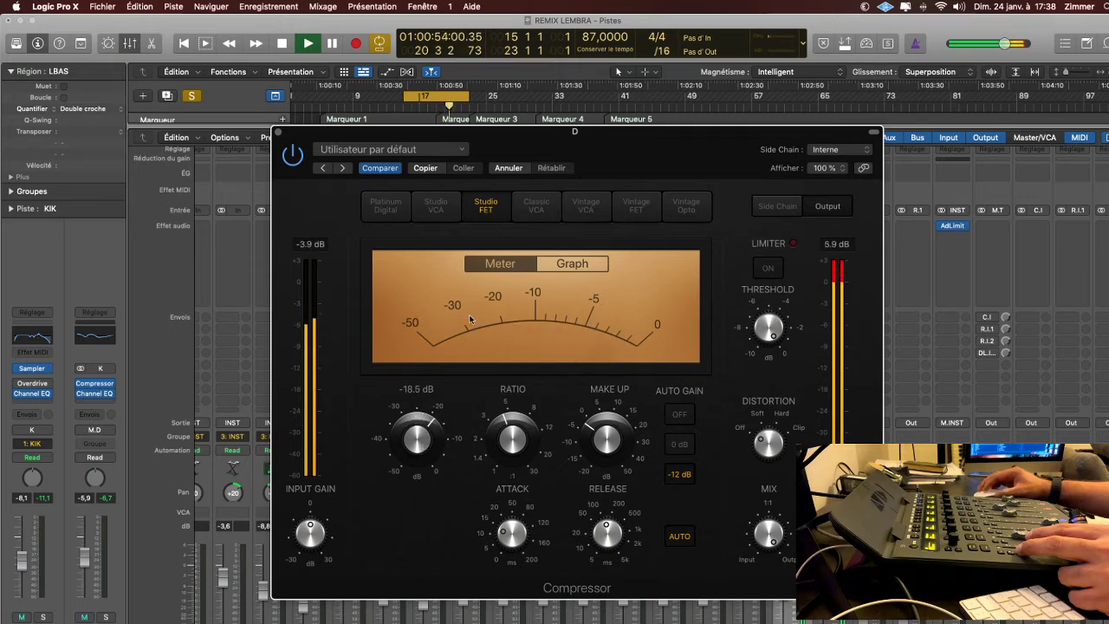
key("space")
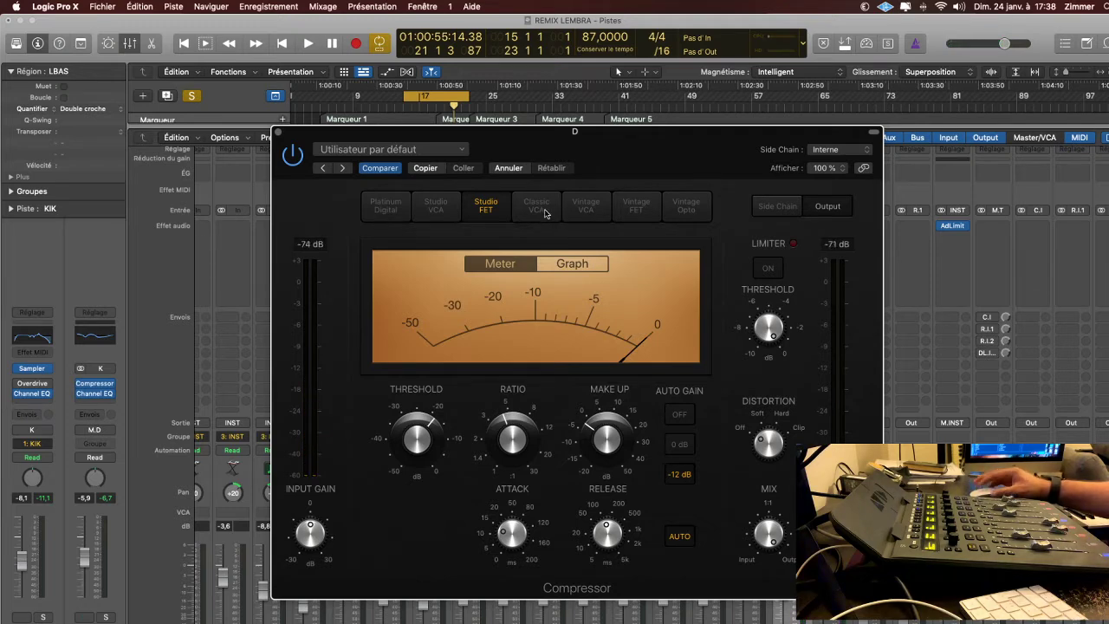
Look through the D bus Compressor's Classic VCA, Vintage VCA, Vintage FET and Vintage Opto models, and select Classic VCA.
left_click(547, 213)
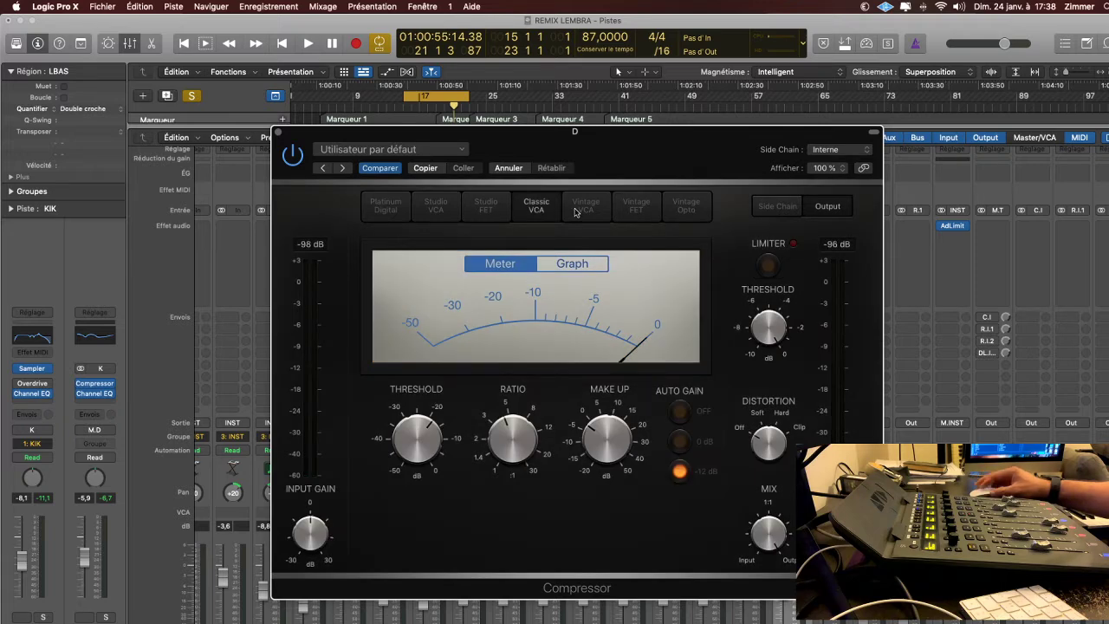
left_click(577, 212)
left_click(653, 210)
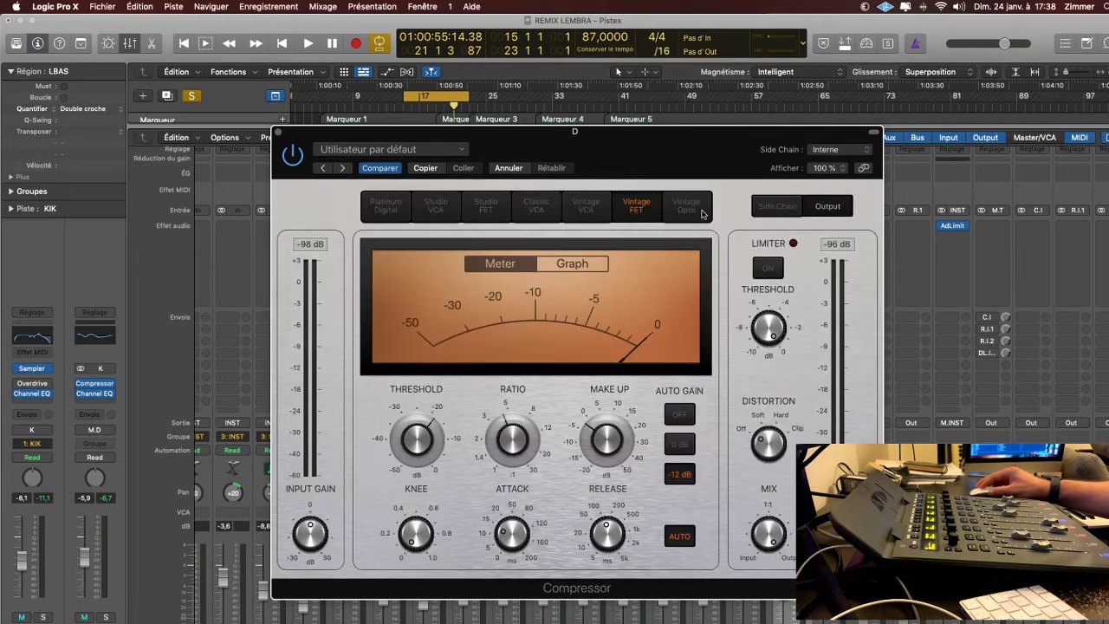
left_click(686, 208)
left_click(592, 210)
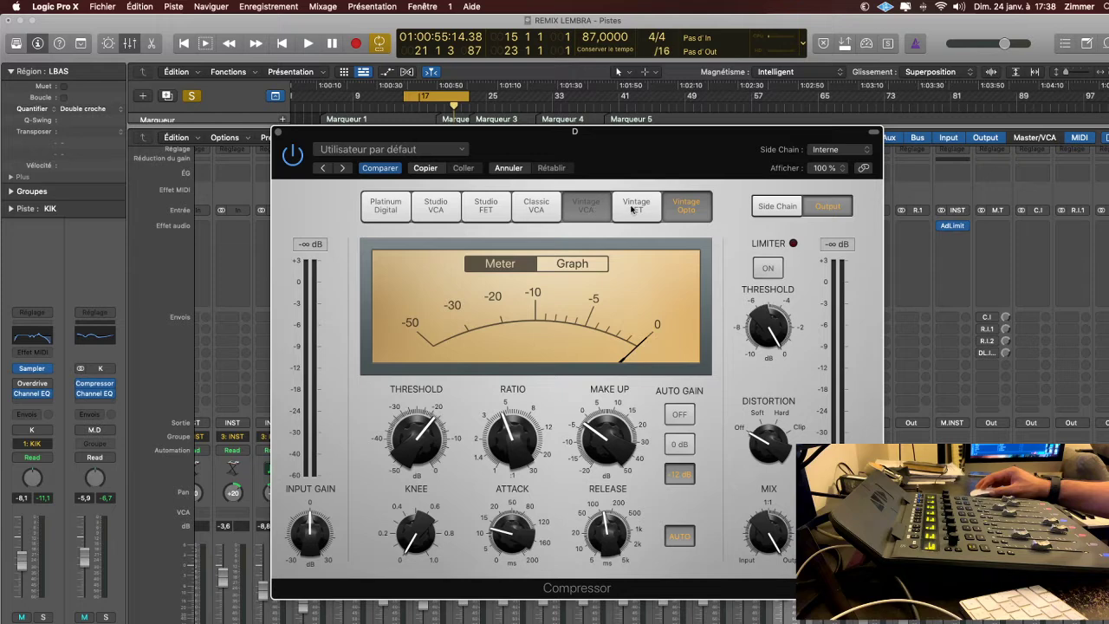
left_click(539, 209)
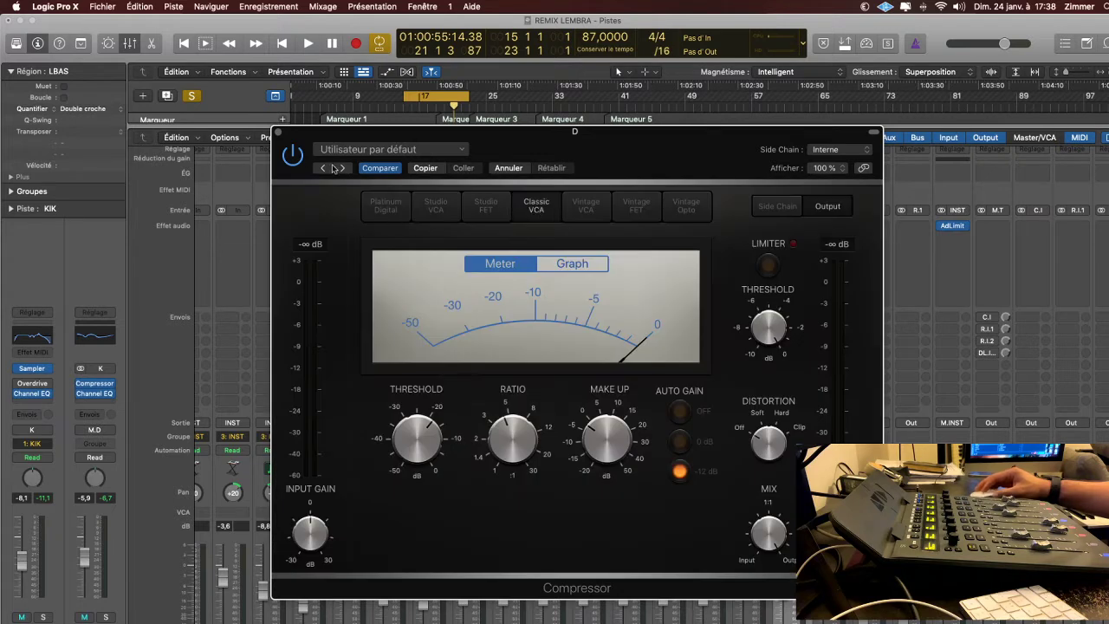
During playback, set the D bus Compressor's threshold to -26 dB and make-up to 1 dB, lower its ratio, and show the Graph display.
key("space")
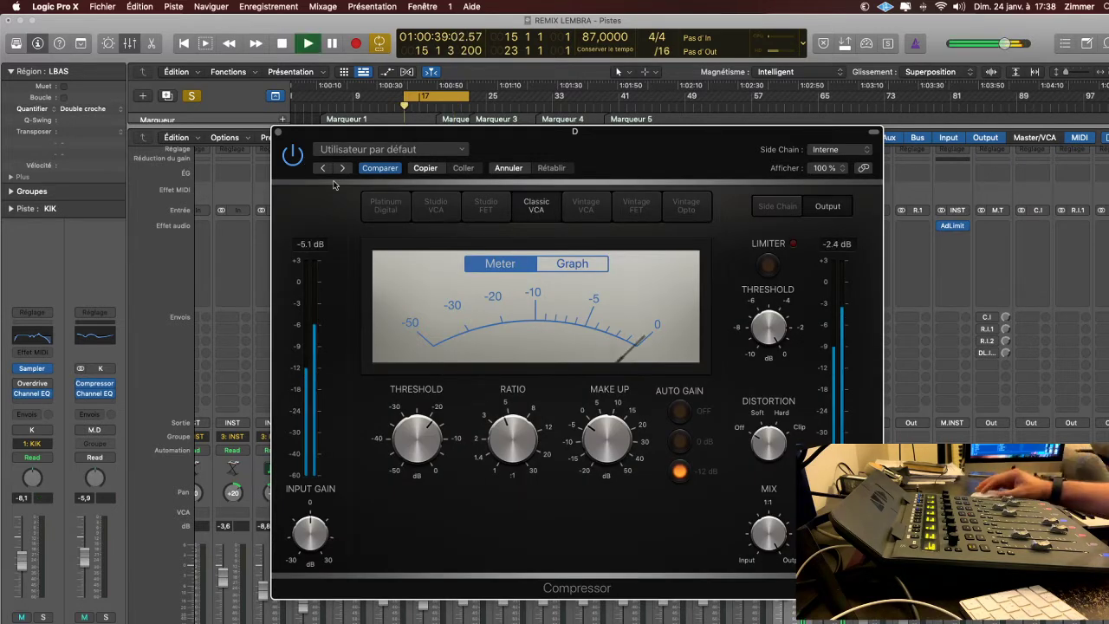
mouse_move(414, 416)
left_click_drag(416, 426, 417, 459)
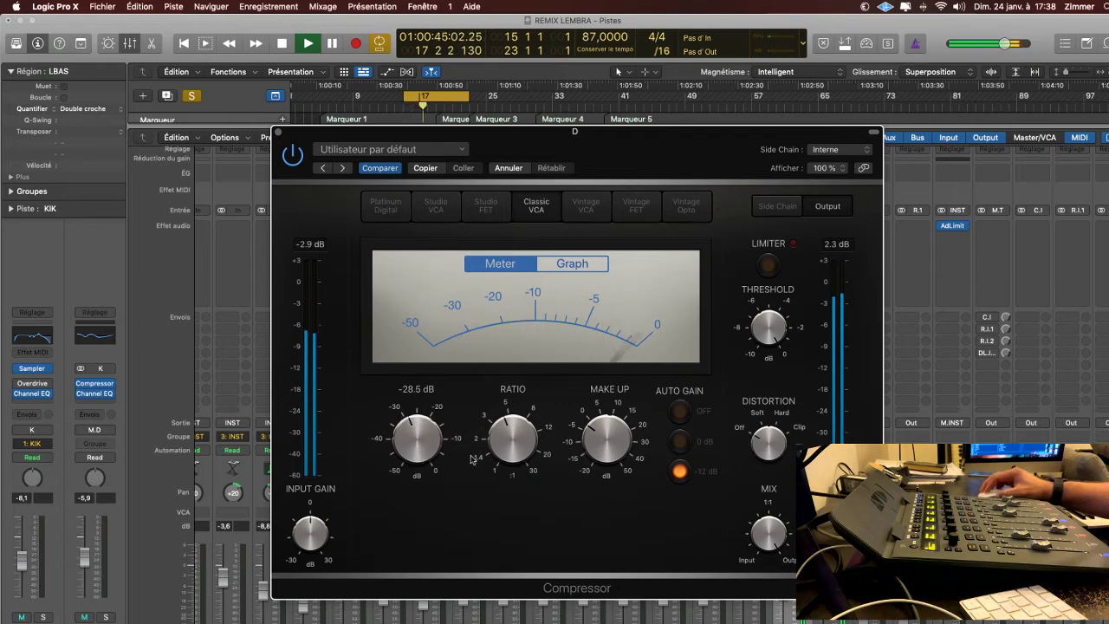
mouse_move(508, 446)
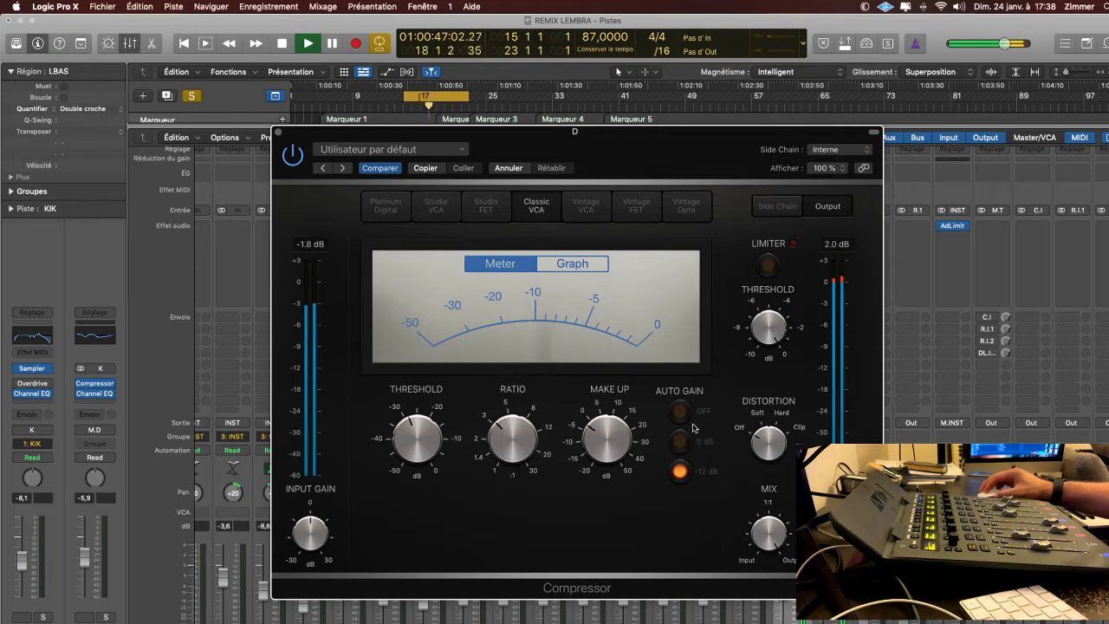
left_click_drag(605, 439, 604, 446)
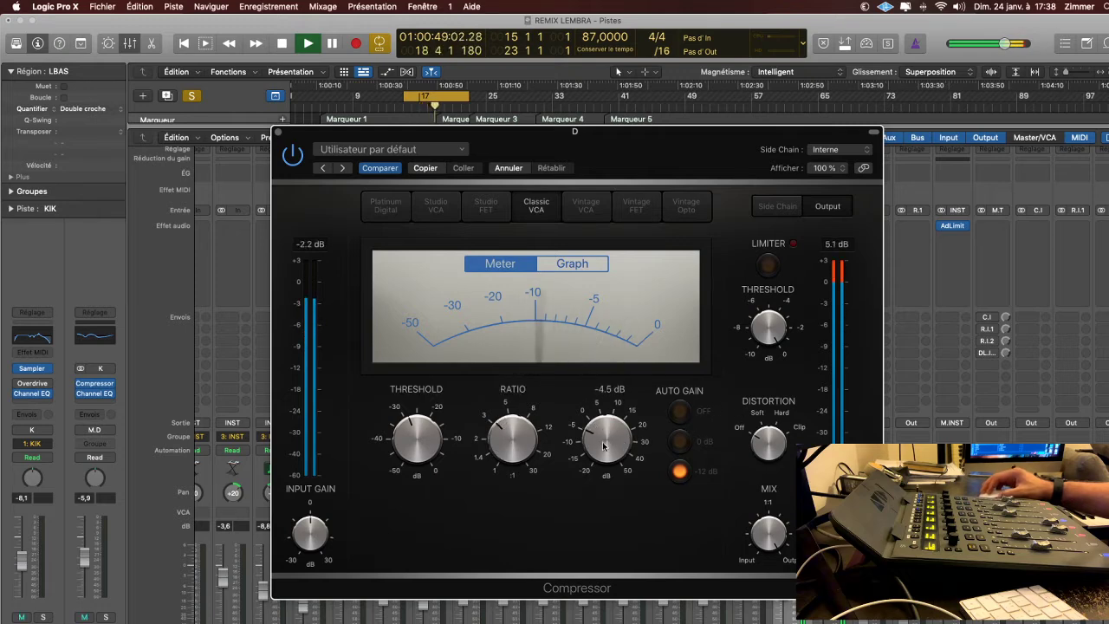
left_click(593, 268)
mouse_move(426, 442)
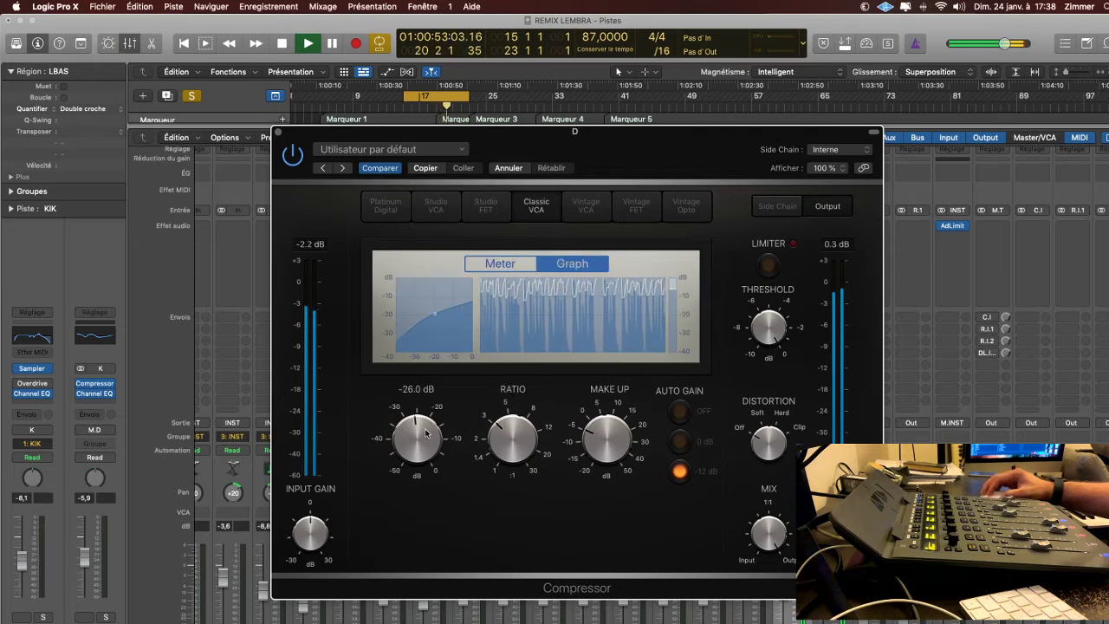
mouse_move(609, 445)
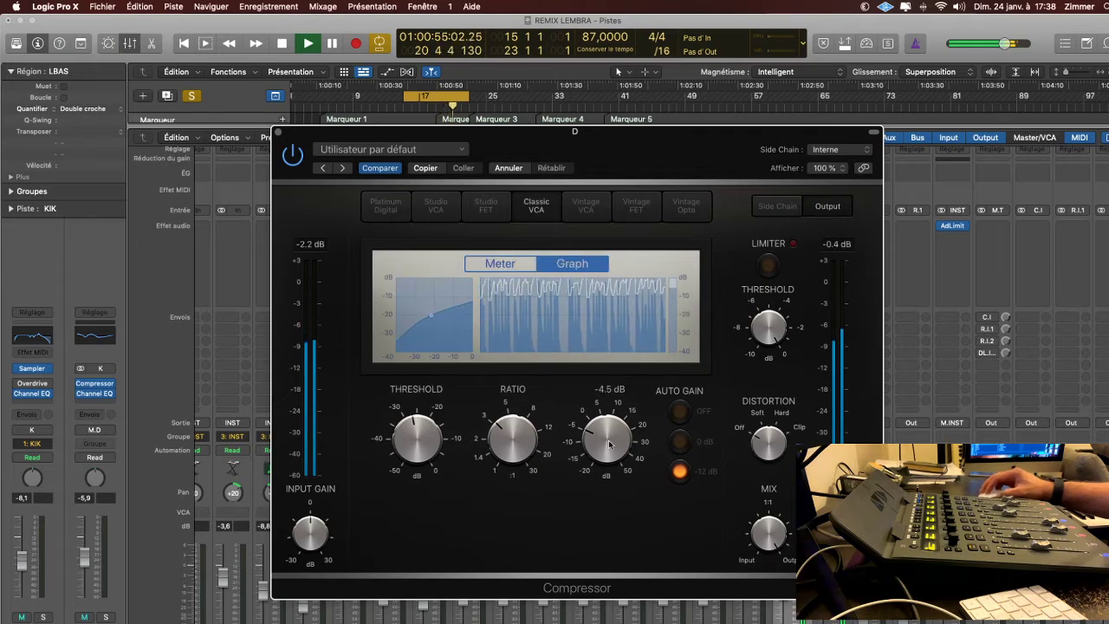
left_click_drag(611, 441, 616, 426)
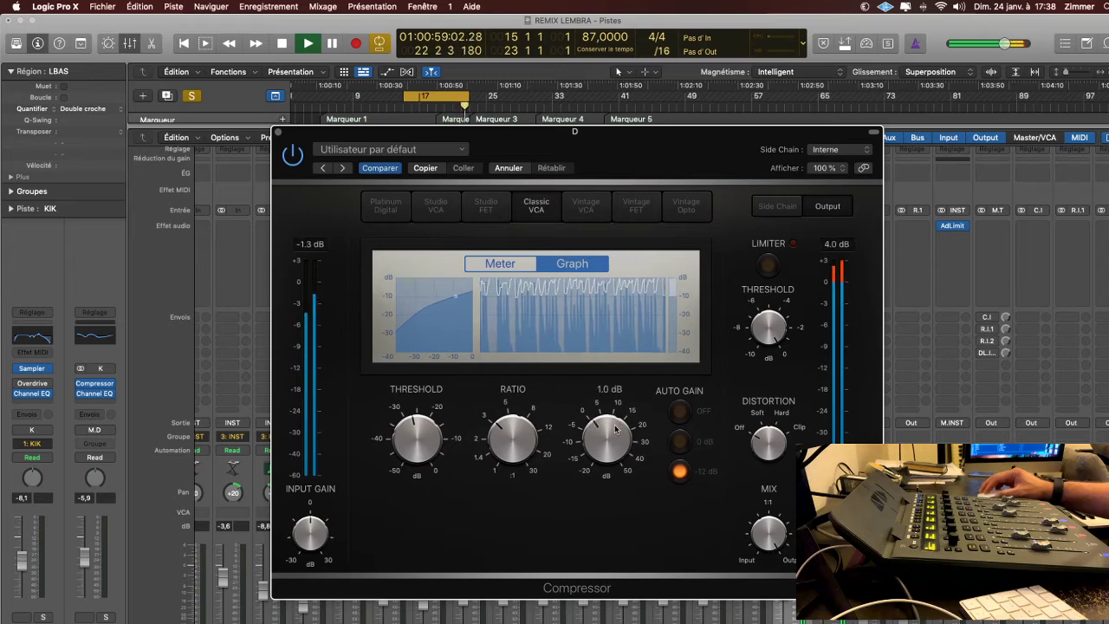
Enable the limiter in the D bus Compressor with a threshold of -1.1 dB, close the plug-in window, and stop playback.
mouse_move(771, 312)
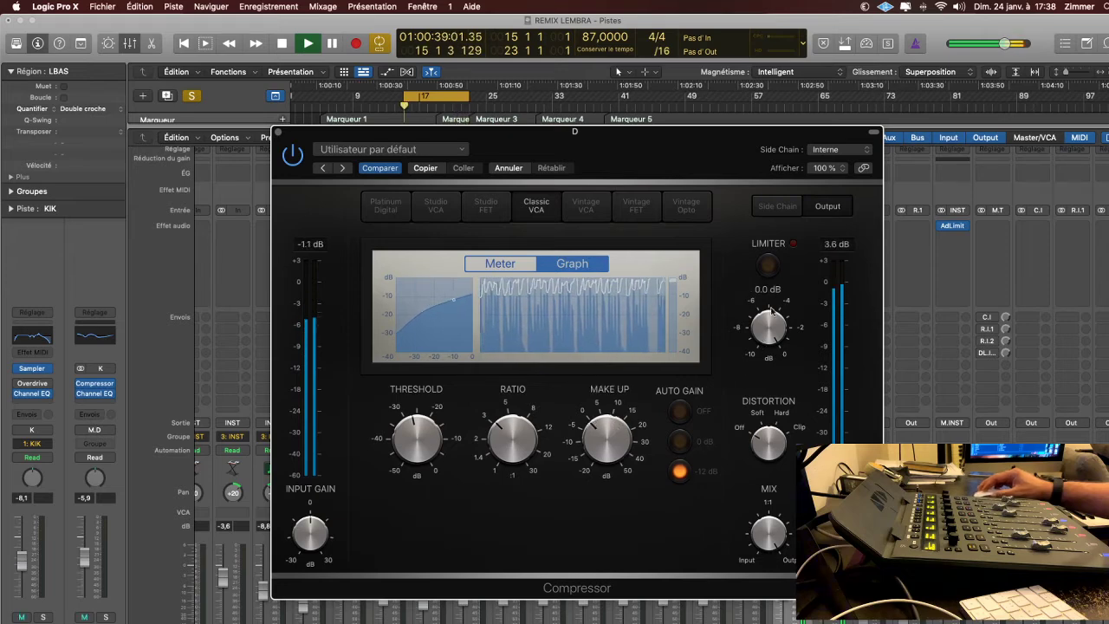
left_click(771, 268)
left_click_drag(769, 330, 774, 353)
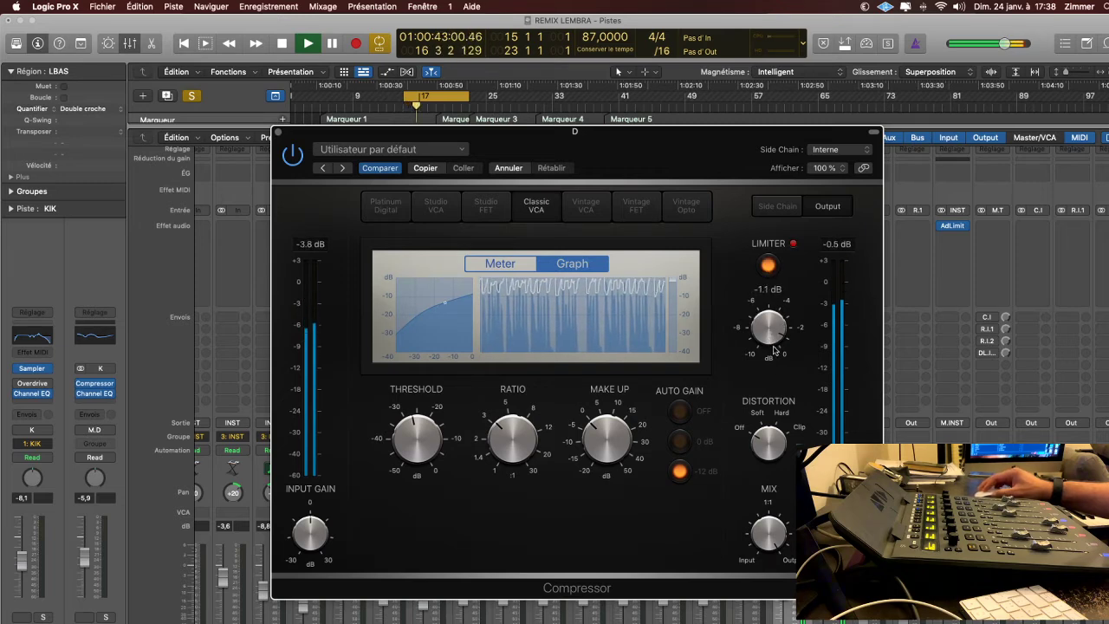
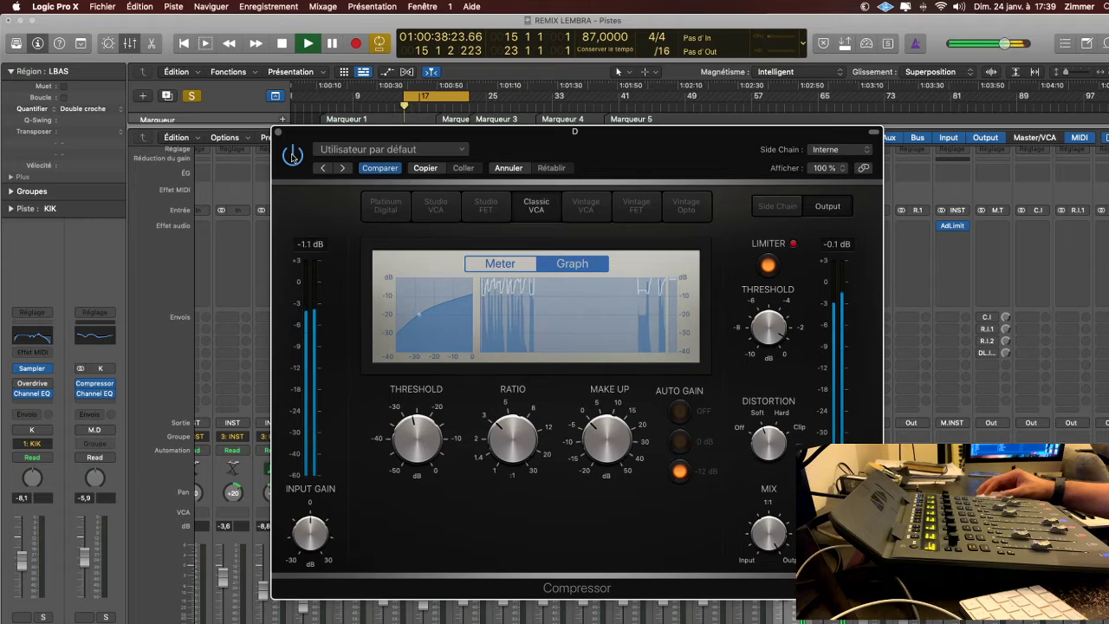
left_click(280, 132)
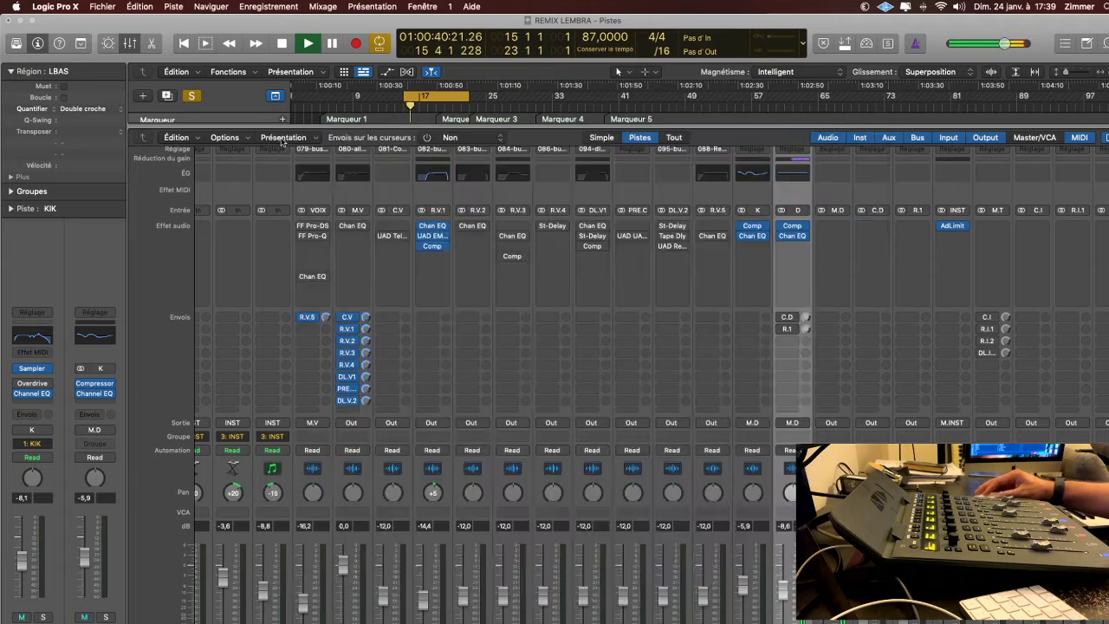
key("space")
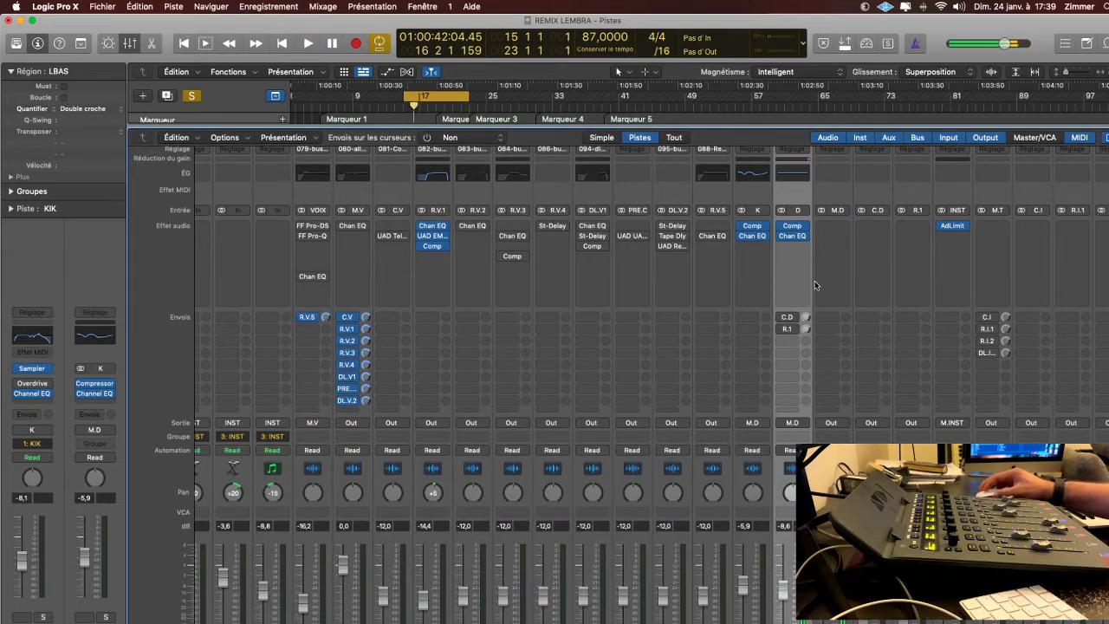
In the D bus Channel EQ, cut the high shelf by 4.5 dB at 5950 Hz and the upper-mid band by 1.7 dB at 1810 Hz during playback.
scroll(815, 285, "down", 2)
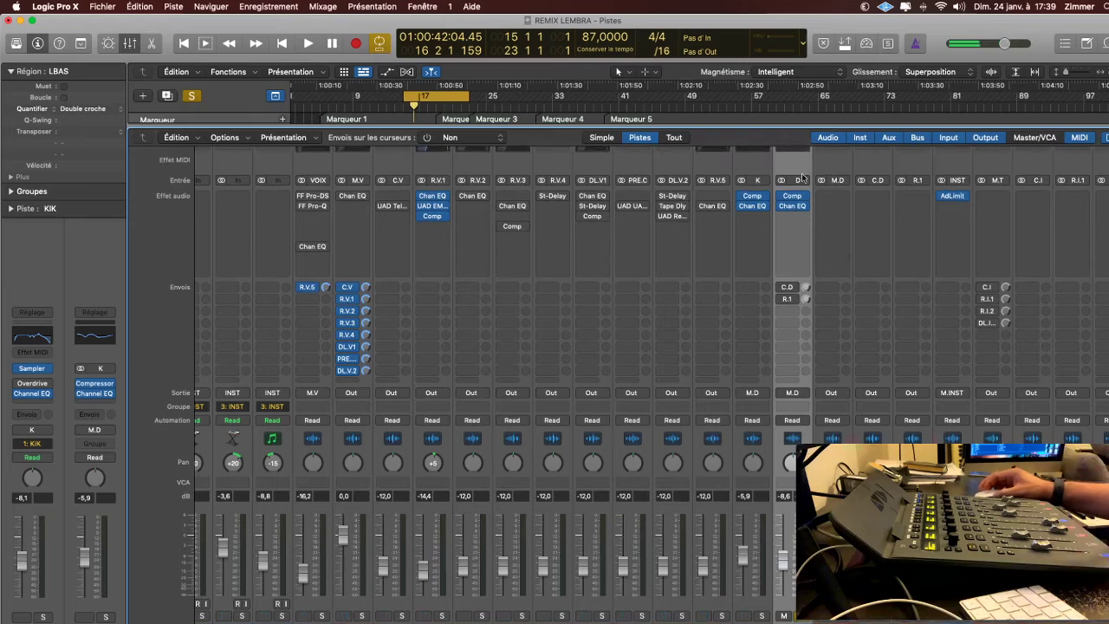
left_click(792, 206)
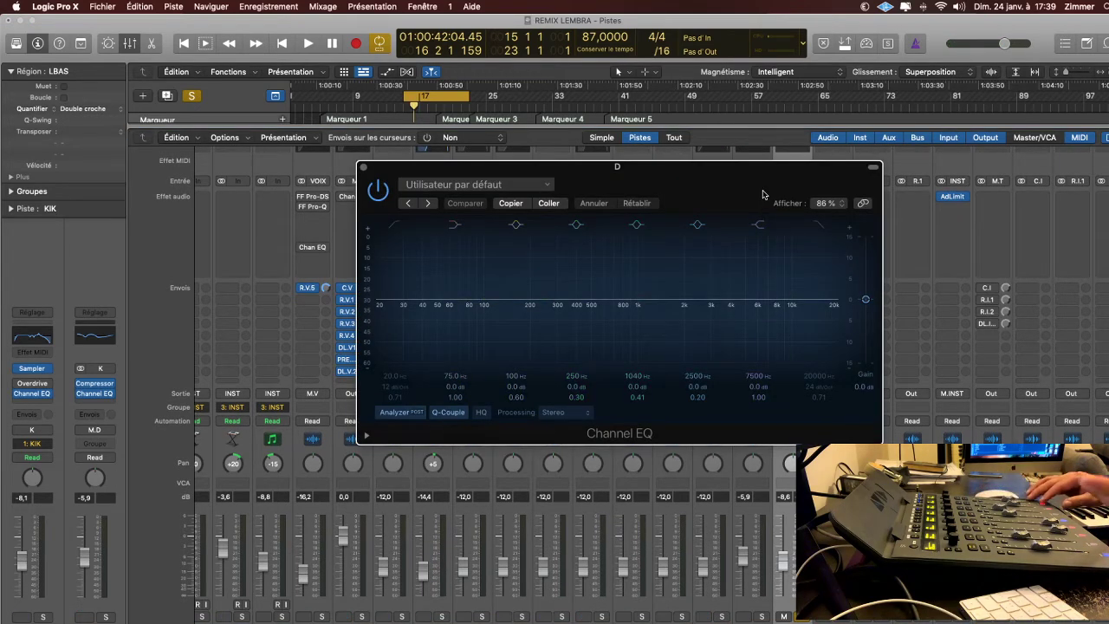
key("space")
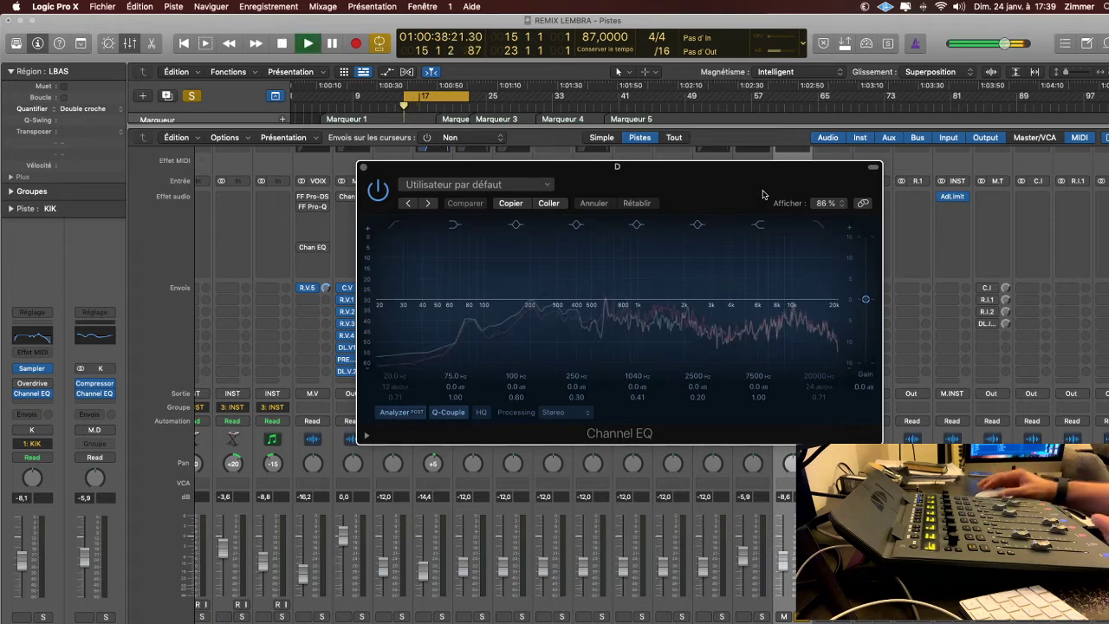
left_click_drag(767, 299, 759, 328)
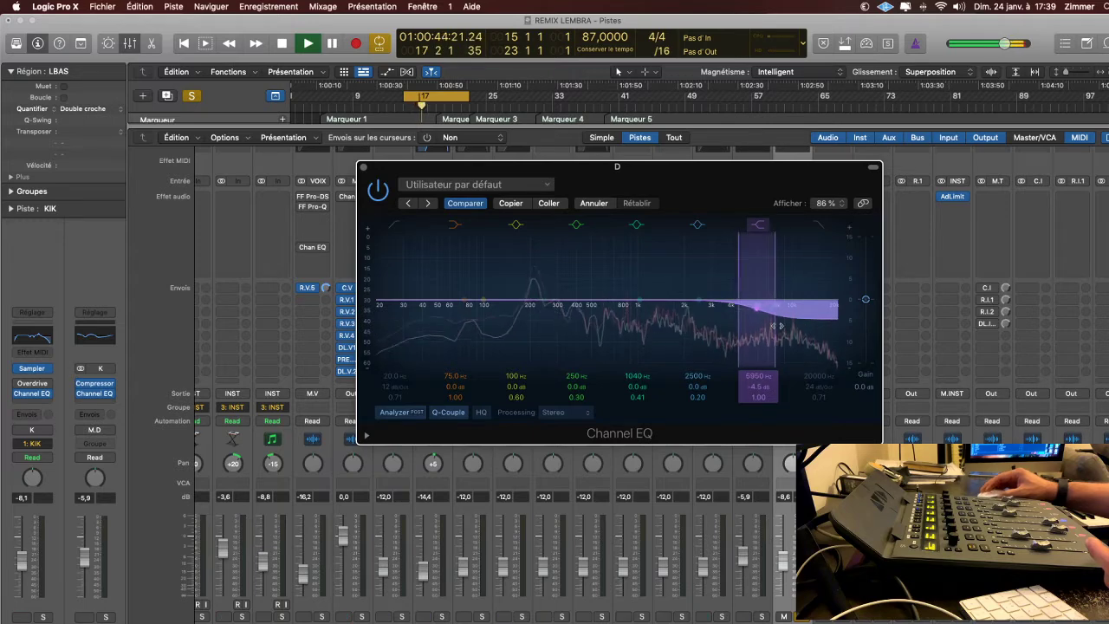
mouse_move(697, 304)
left_mouse_down()
mouse_move(652, 308)
mouse_move(670, 326)
mouse_move(680, 312)
left_mouse_up()
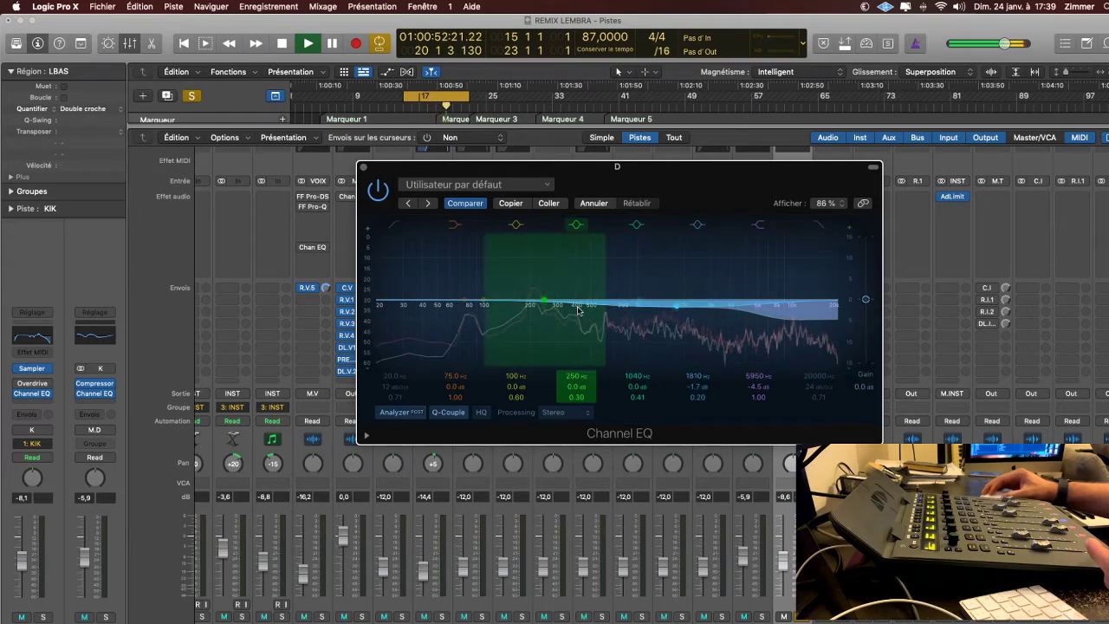
Move the D bus EQ's 250 Hz band to 51 Hz with a 2.8 dB boost, compare with the EQ bypassed, and close it.
left_click_drag(542, 301, 451, 261)
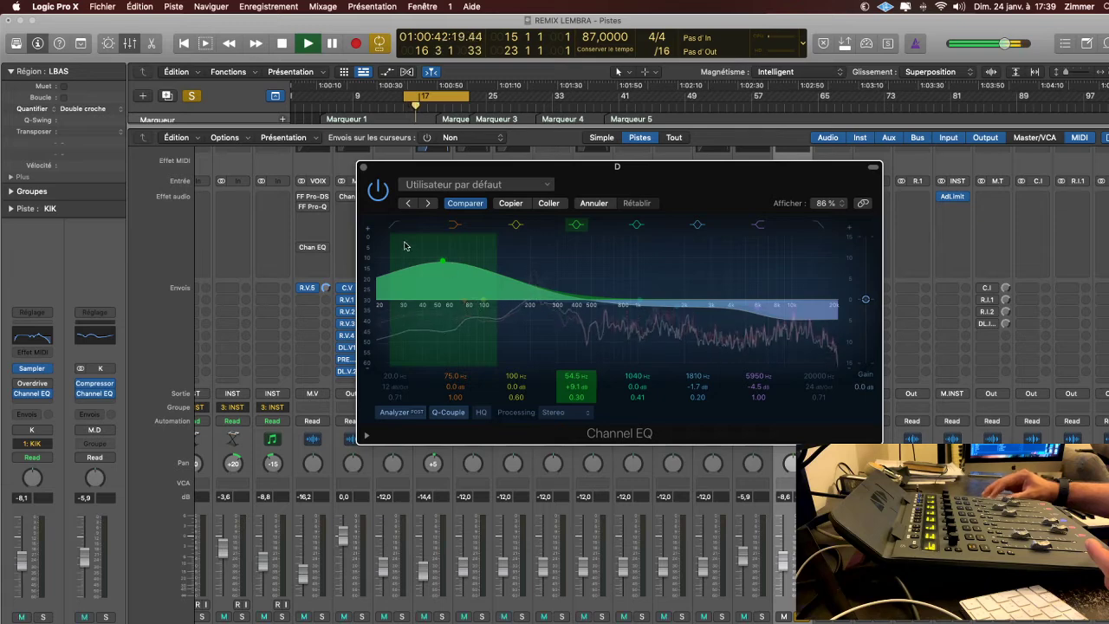
left_click_drag(443, 262, 441, 300)
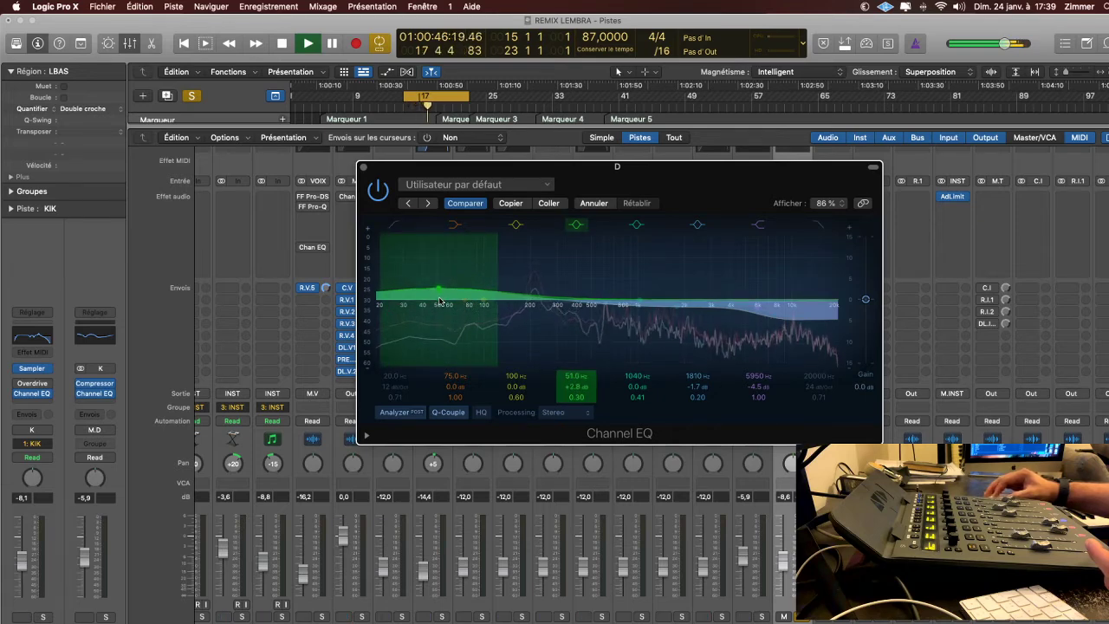
left_click(380, 190)
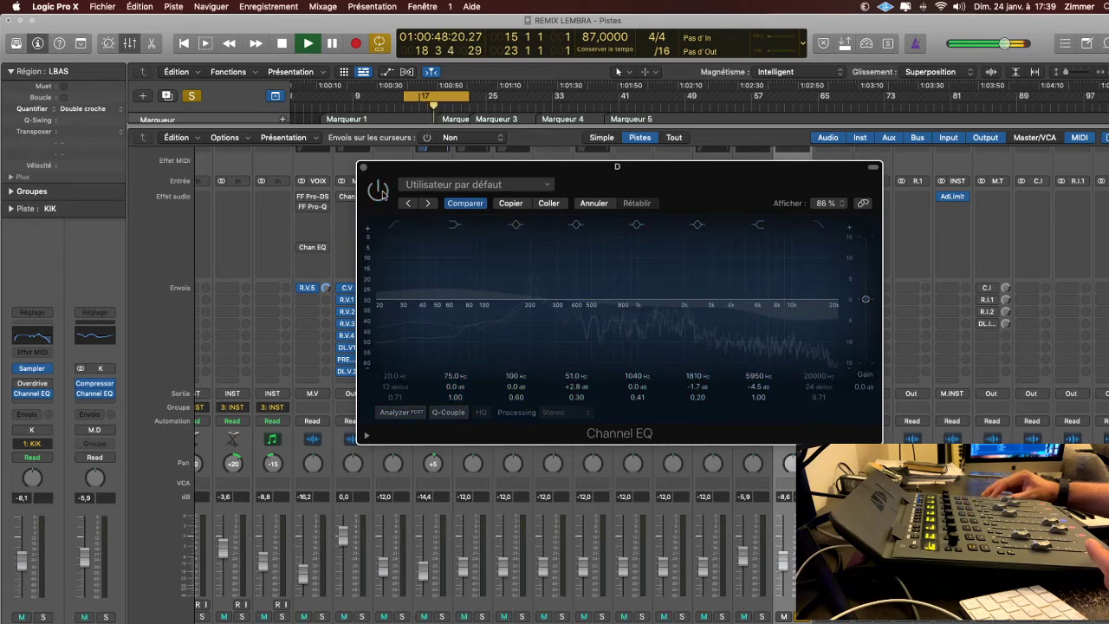
left_click(380, 192)
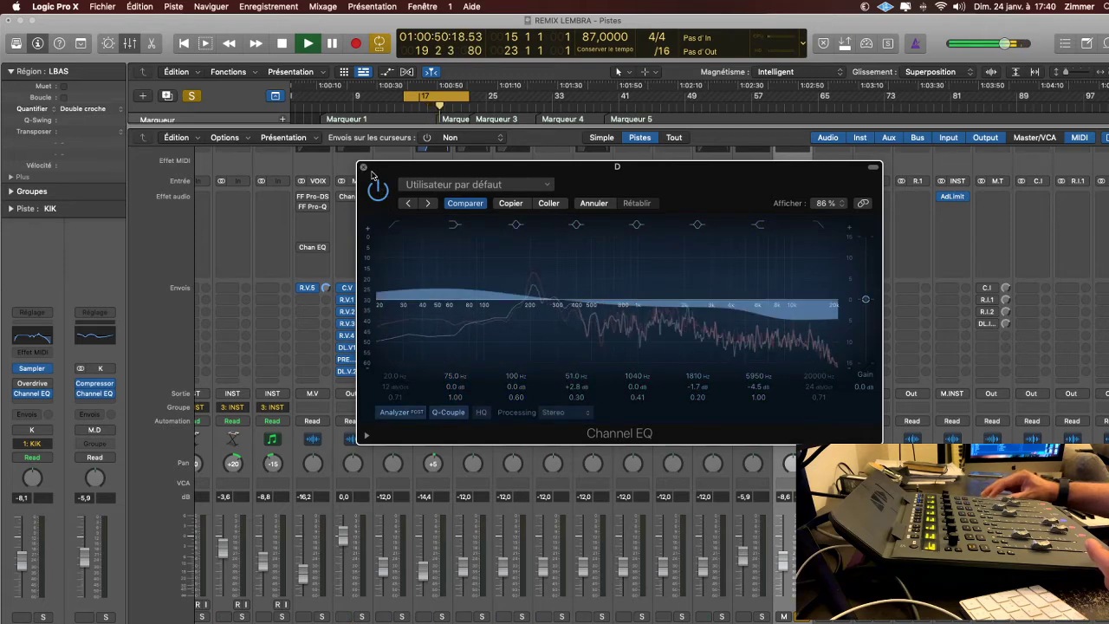
left_click(364, 168)
Insert a second Channel EQ below the first on the D bus and load the EQ 2 ratio preset.
left_click(792, 216)
mouse_move(822, 265)
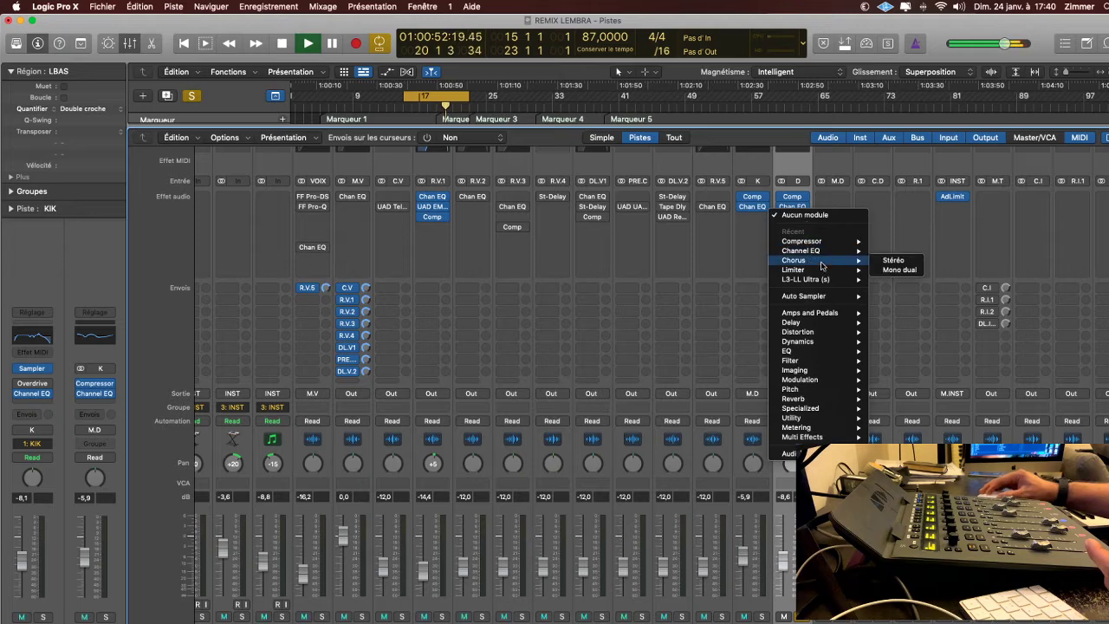
left_click(893, 252)
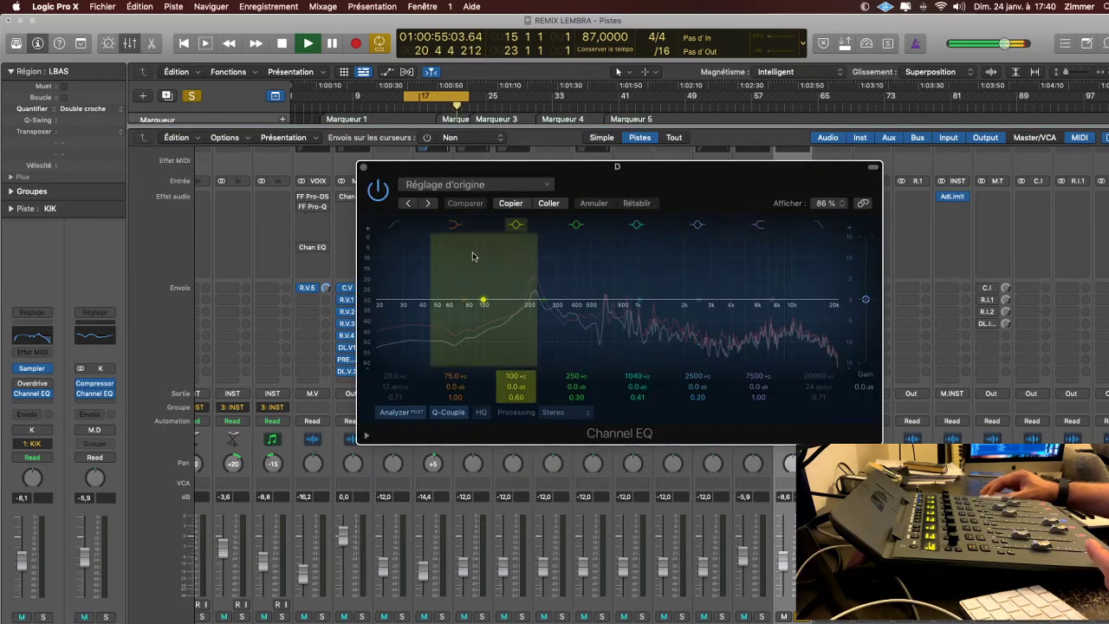
left_click(428, 204)
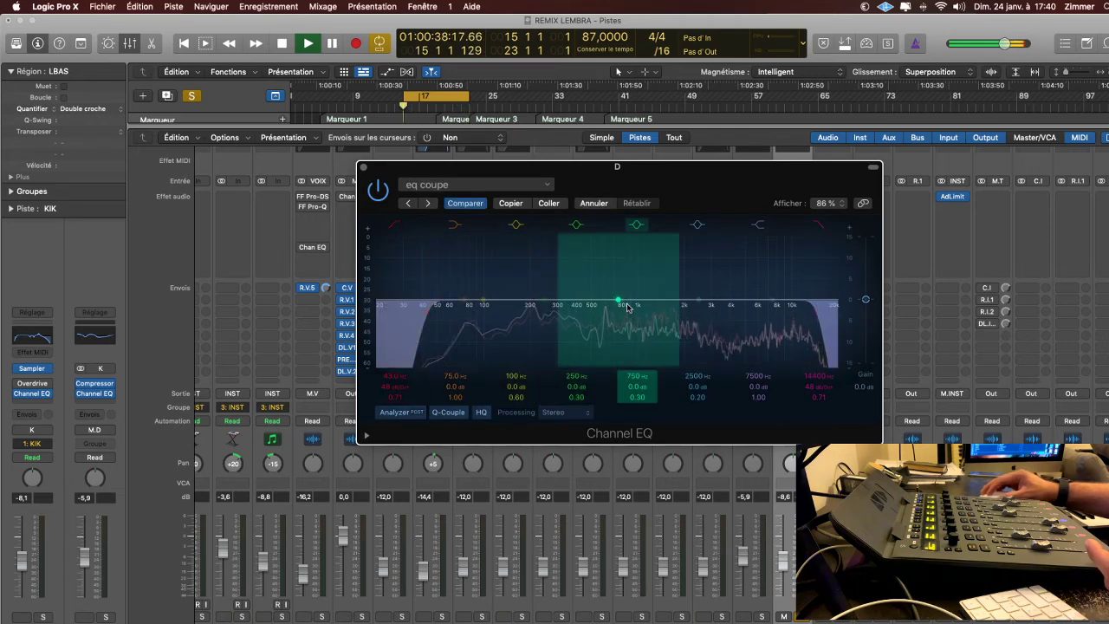
left_click_drag(619, 299, 642, 286)
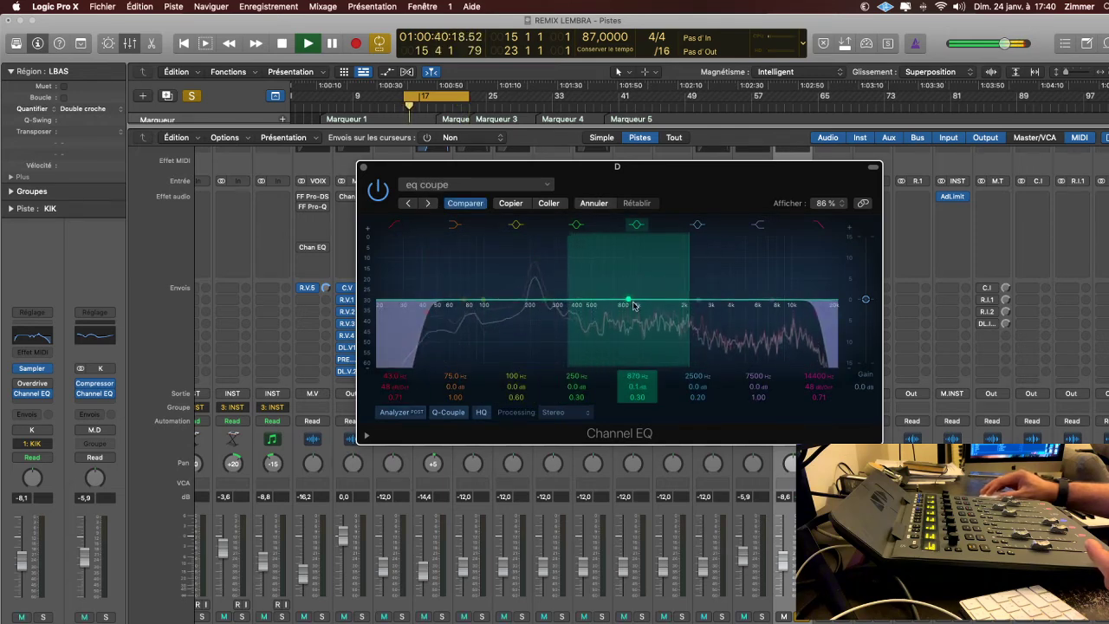
left_click(408, 203)
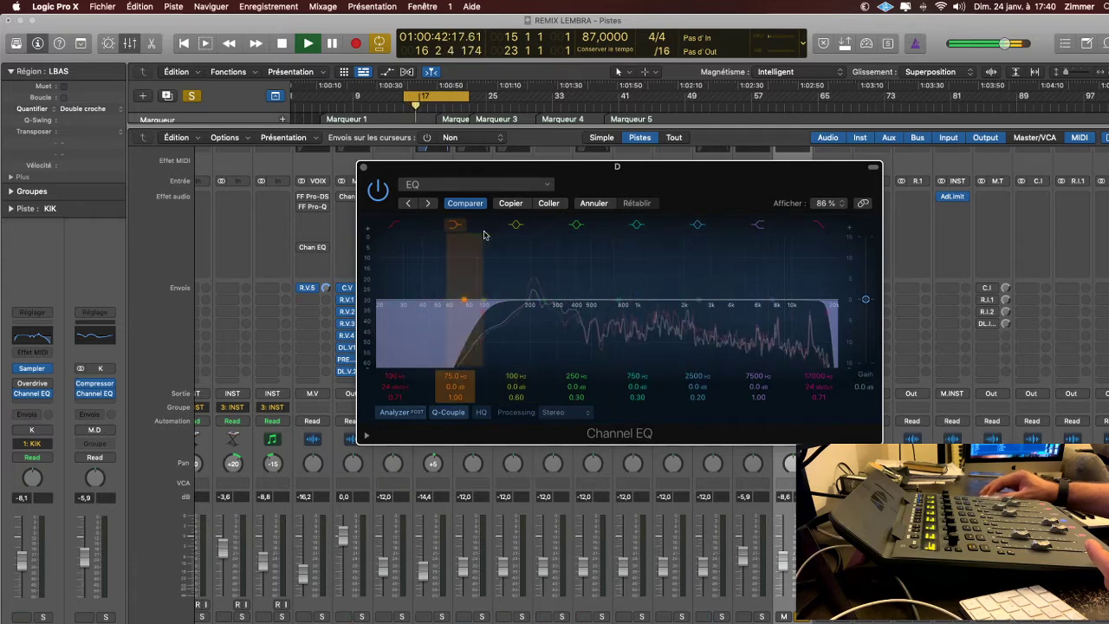
left_click(409, 203)
left_click(408, 203)
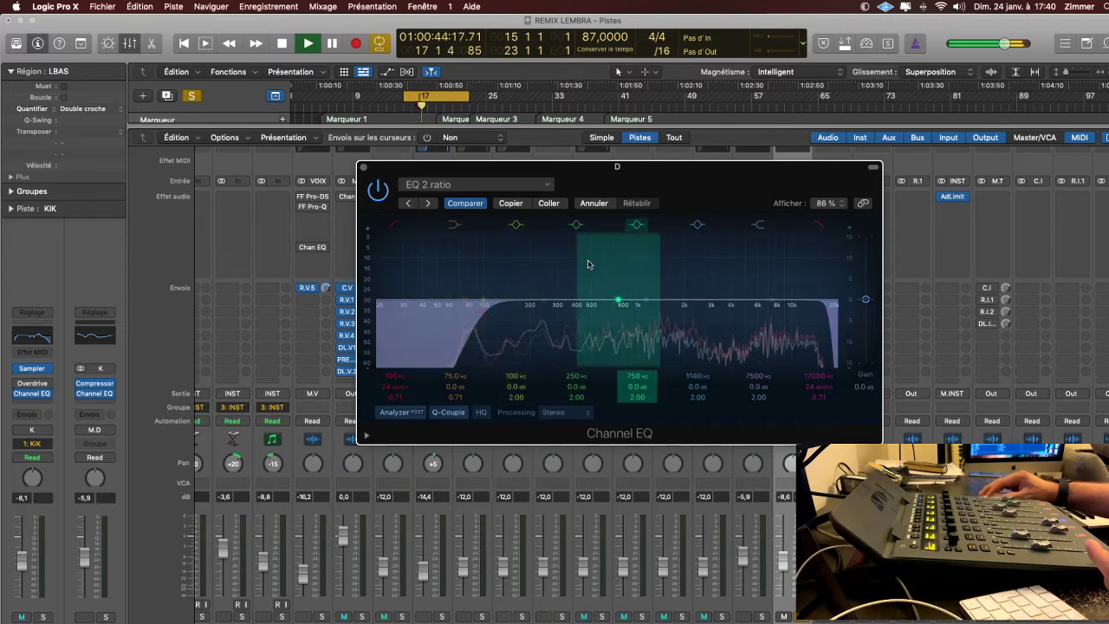
In the second D bus EQ, cut 2000 Hz by 2.4 dB, boost 705 Hz by 2.2 dB, and lower the high shelf's frequency.
left_click_drag(648, 301, 683, 322)
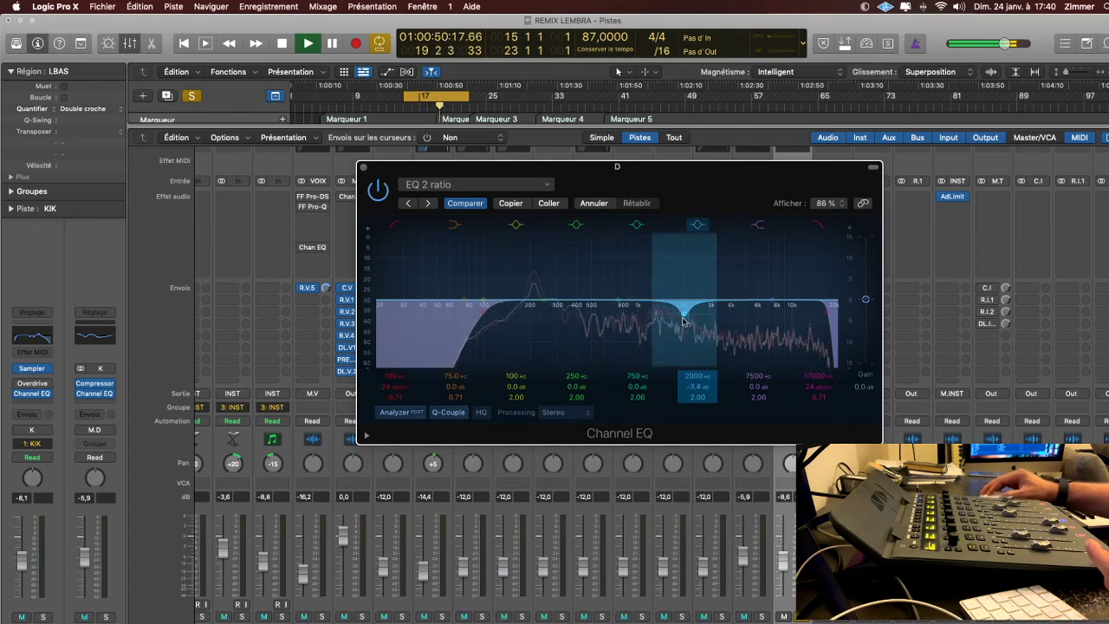
mouse_move(619, 303)
left_mouse_down()
mouse_move(584, 244)
mouse_move(529, 239)
mouse_move(618, 235)
mouse_move(614, 294)
left_mouse_up()
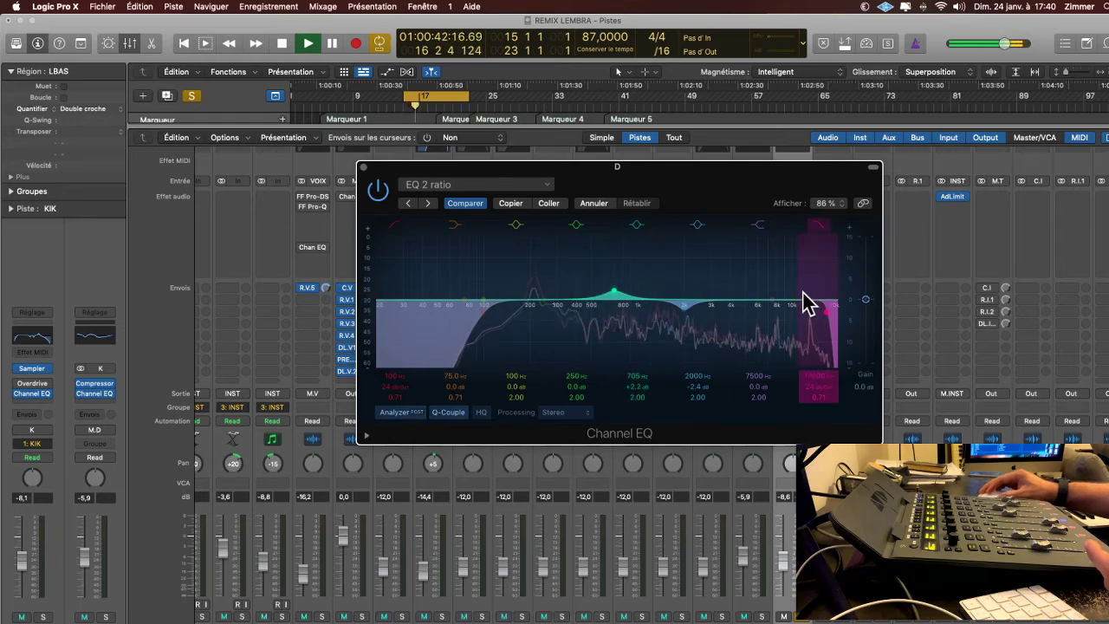
left_click_drag(773, 301, 741, 299)
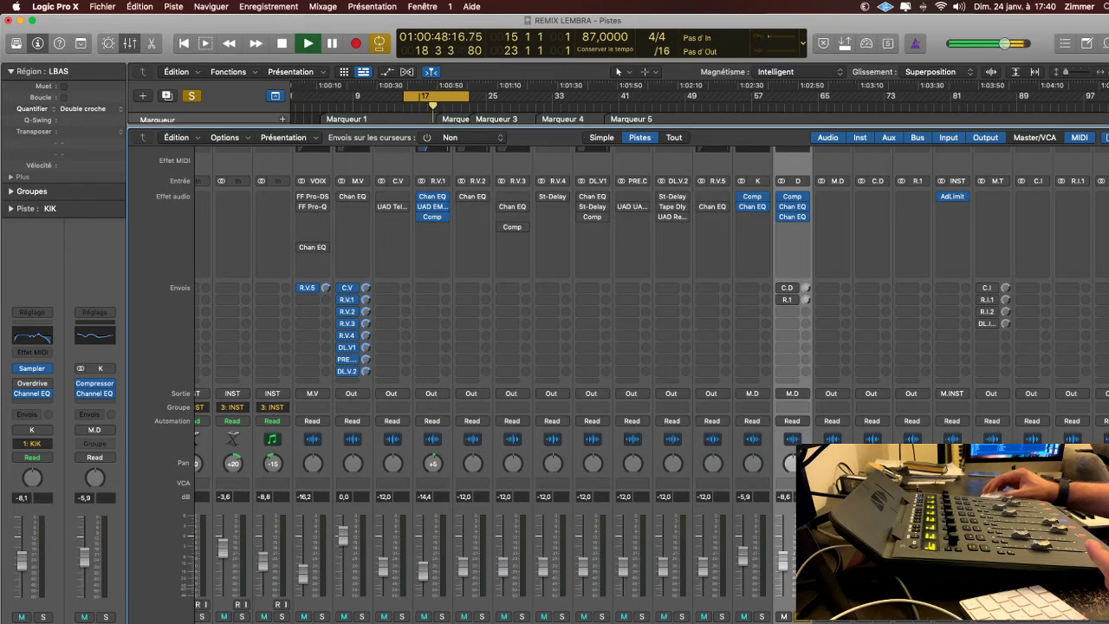
Solo the K bus and raise its fader to -4.5 dB.
left_click(762, 616)
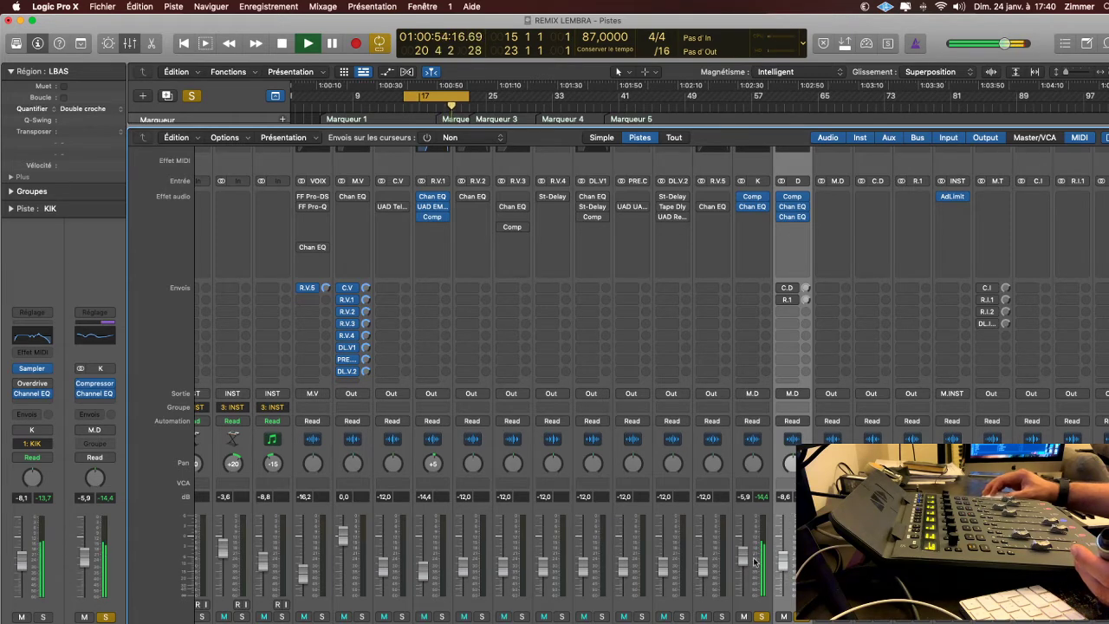
left_click_drag(753, 560, 745, 554)
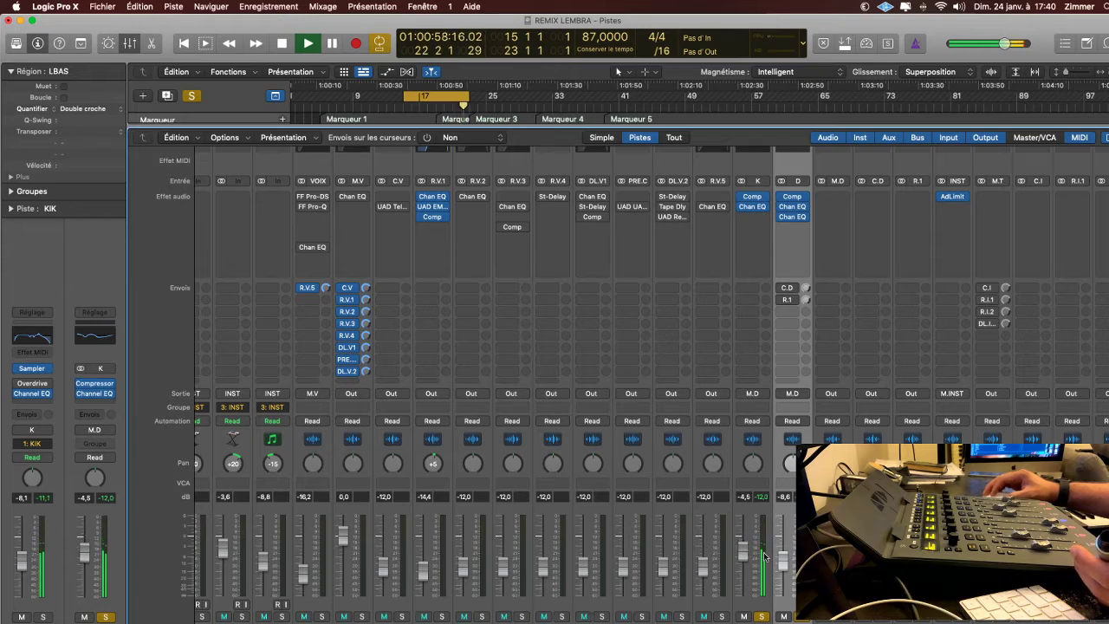
In the K bus Channel EQ, set the 1110 Hz band to -3.4 dB and the 2740 Hz band to -2.3 dB, and close the window.
left_click(746, 211)
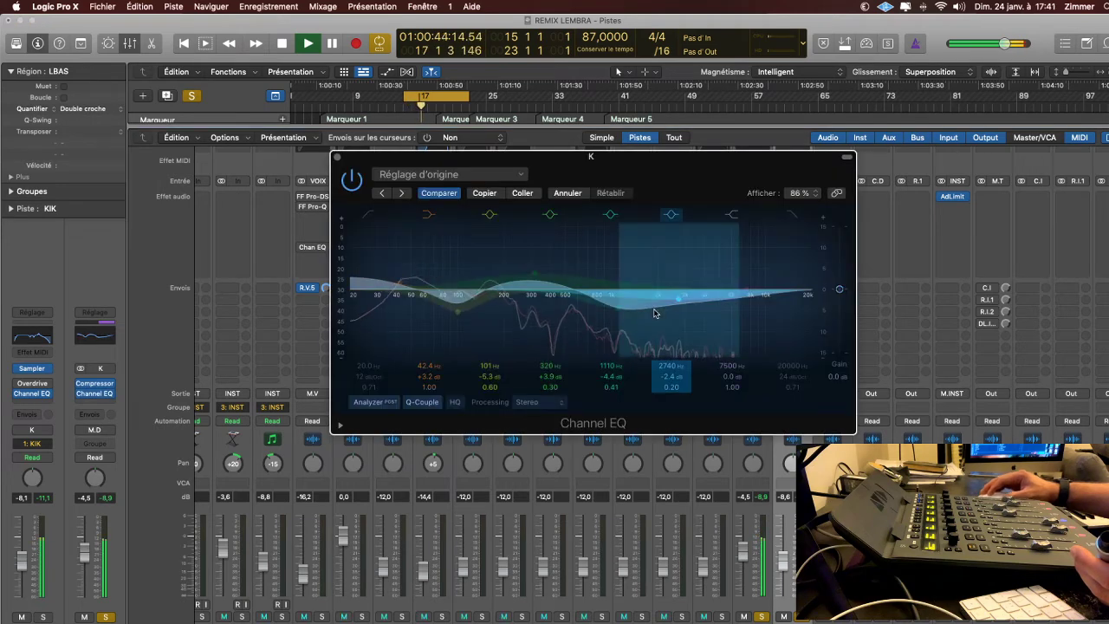
left_click_drag(632, 376, 658, 349)
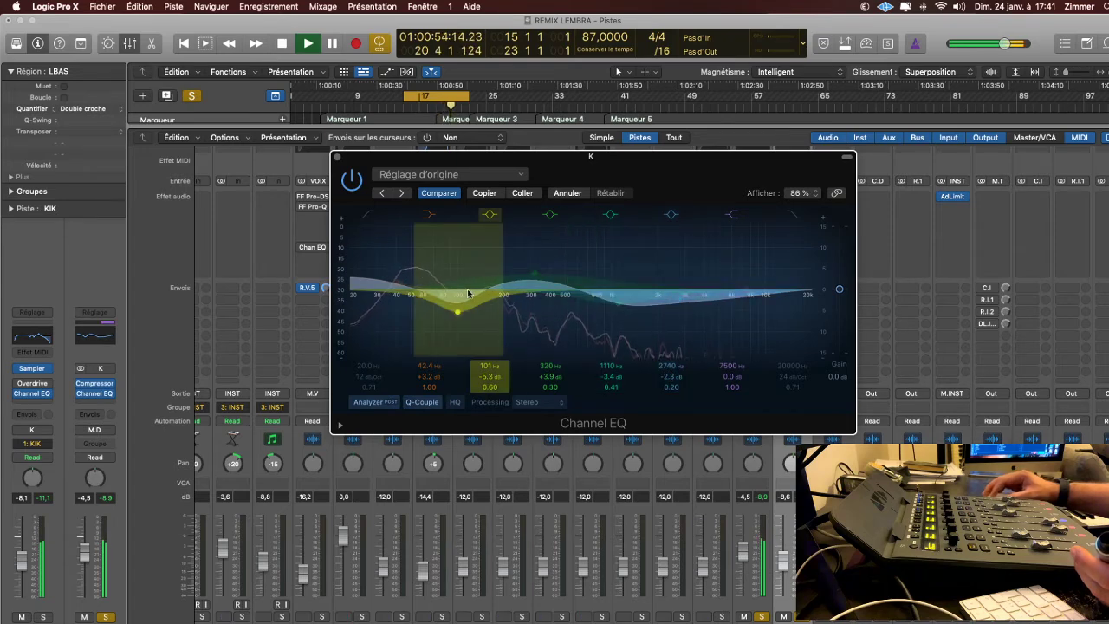
left_click(337, 157)
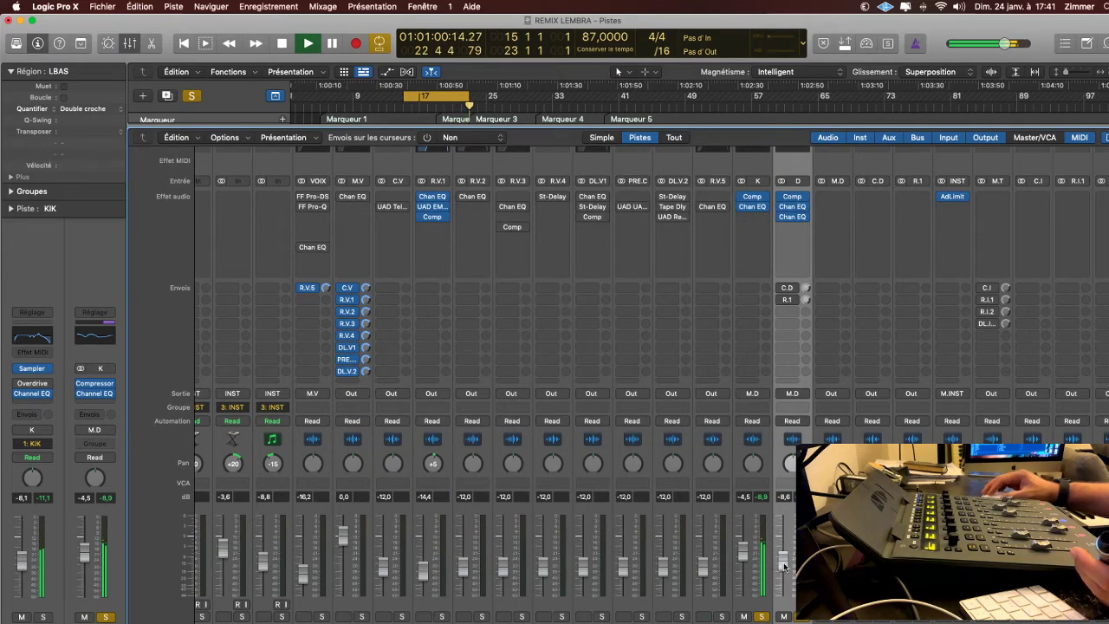
Set the K bus fader to -4.3 dB and the D bus fader to -10.0 dB, and save the project with playback stopped.
left_click_drag(785, 567, 785, 564)
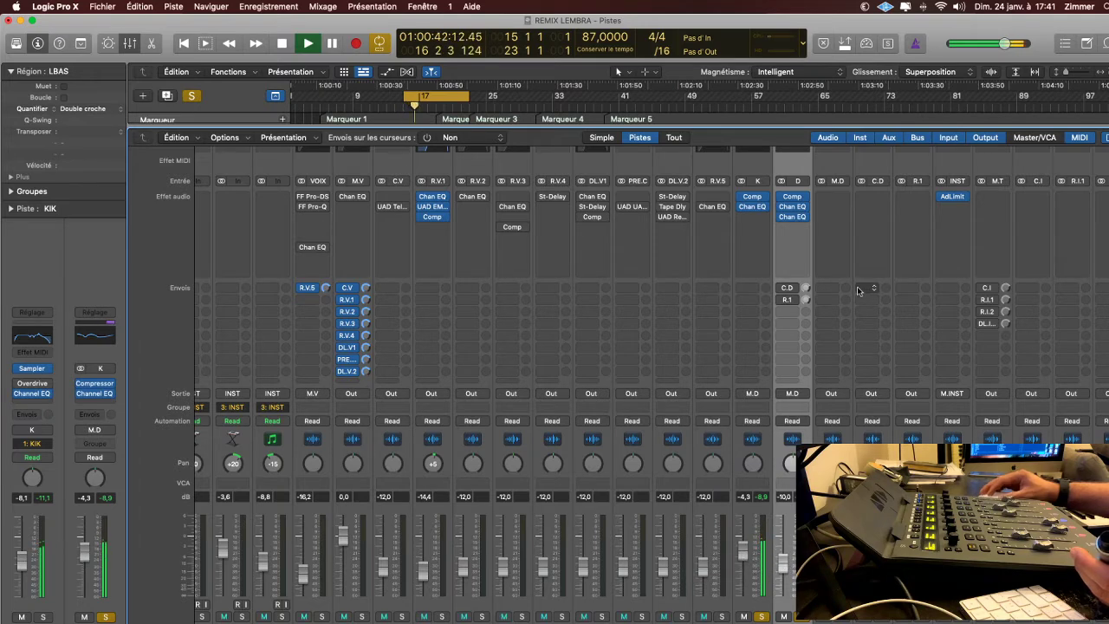
left_click(838, 198)
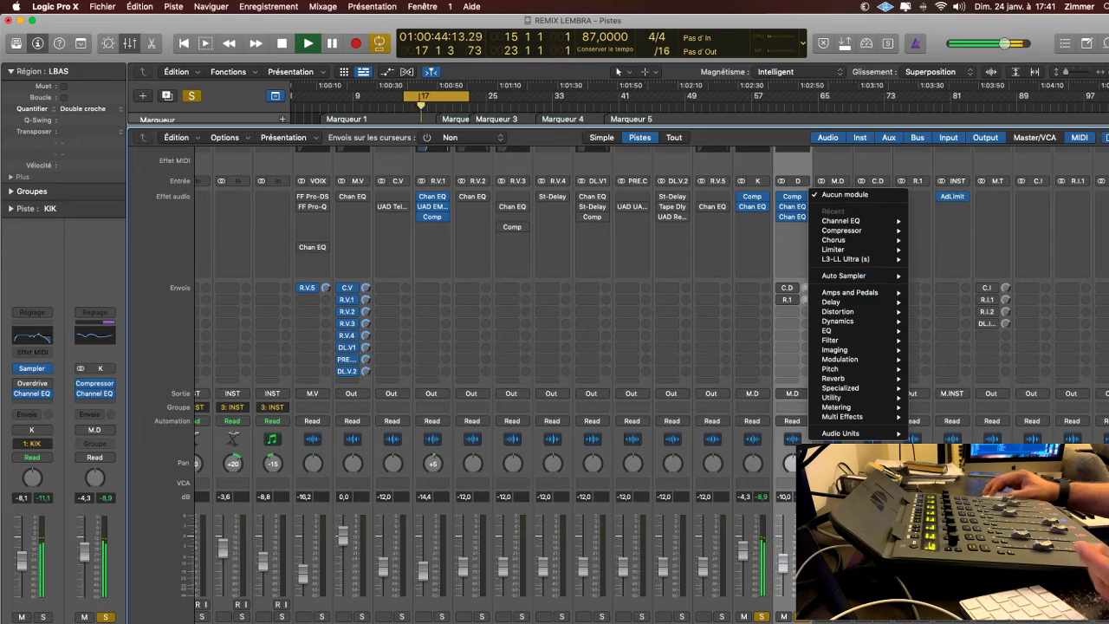
key("Escape")
key("space")
key("Right")
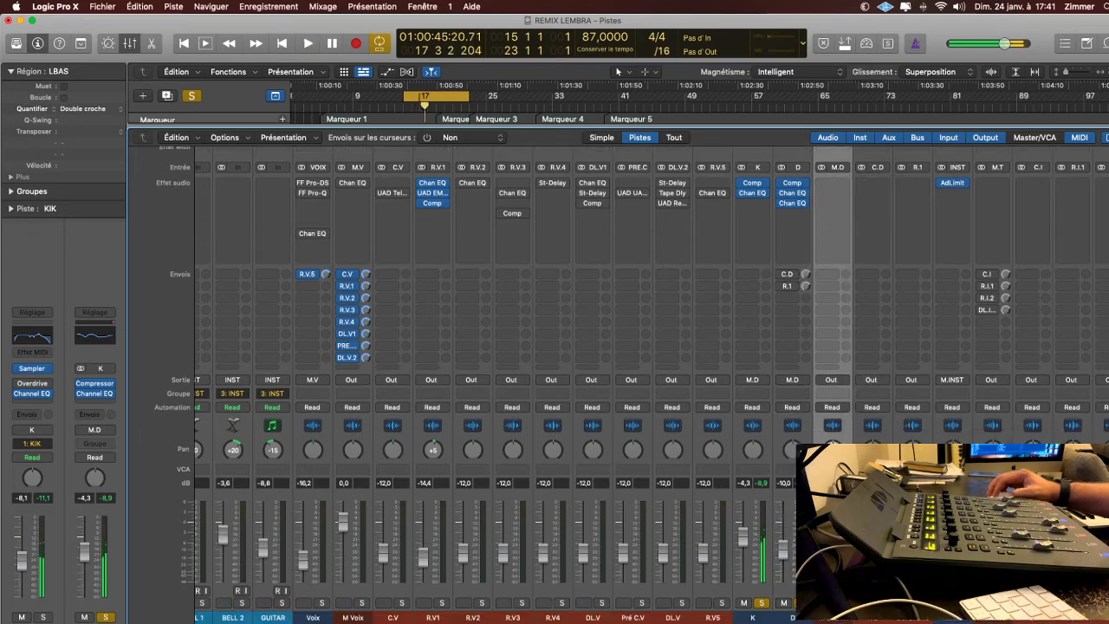
key("super+s")
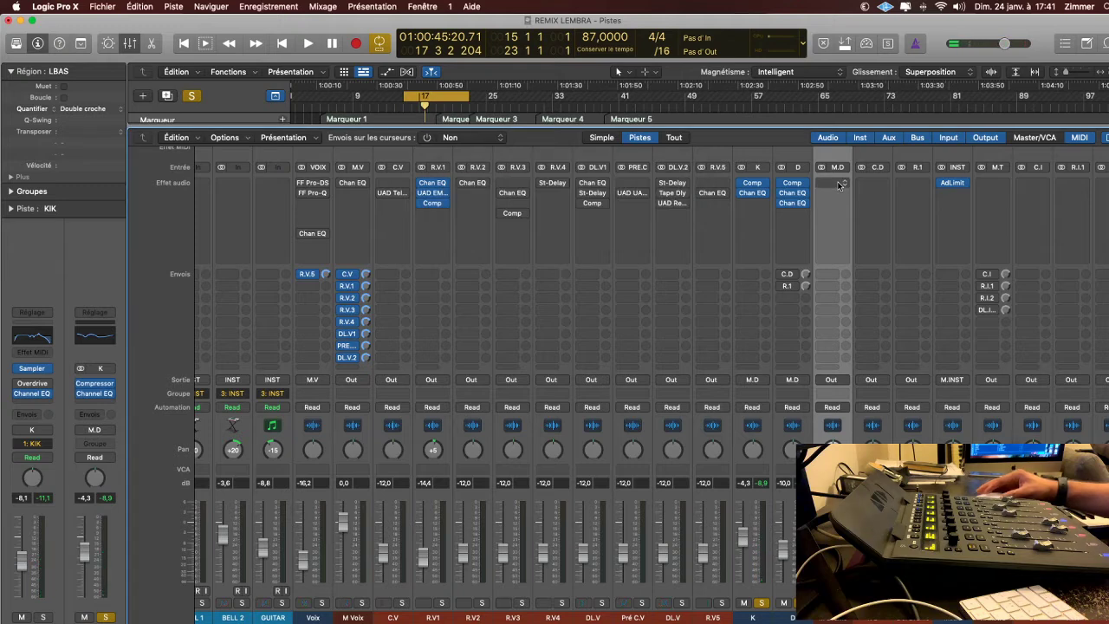
Insert the Waves API-550A (s) equalizer on the M.D bus.
left_click(839, 185)
mouse_move(854, 248)
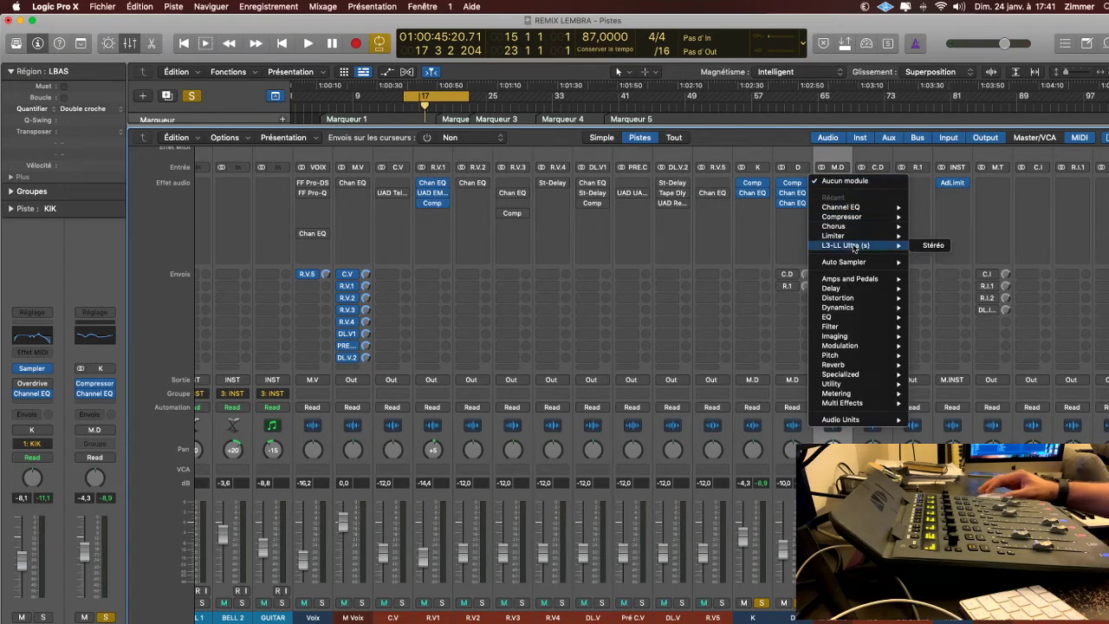
mouse_move(865, 421)
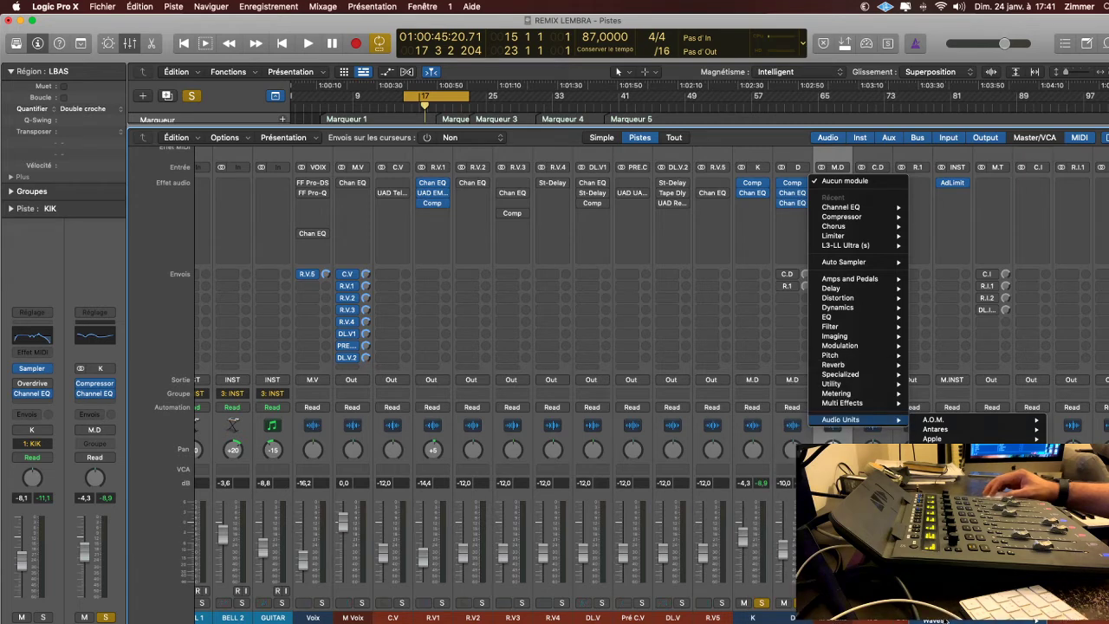
mouse_move(940, 620)
mouse_move(863, 341)
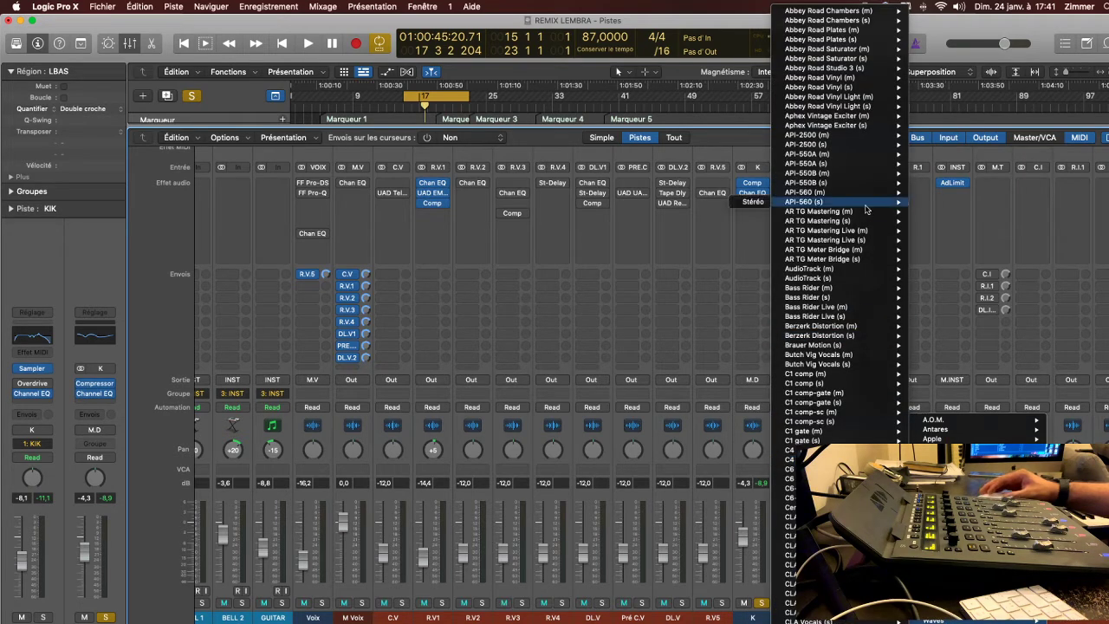
mouse_move(838, 150)
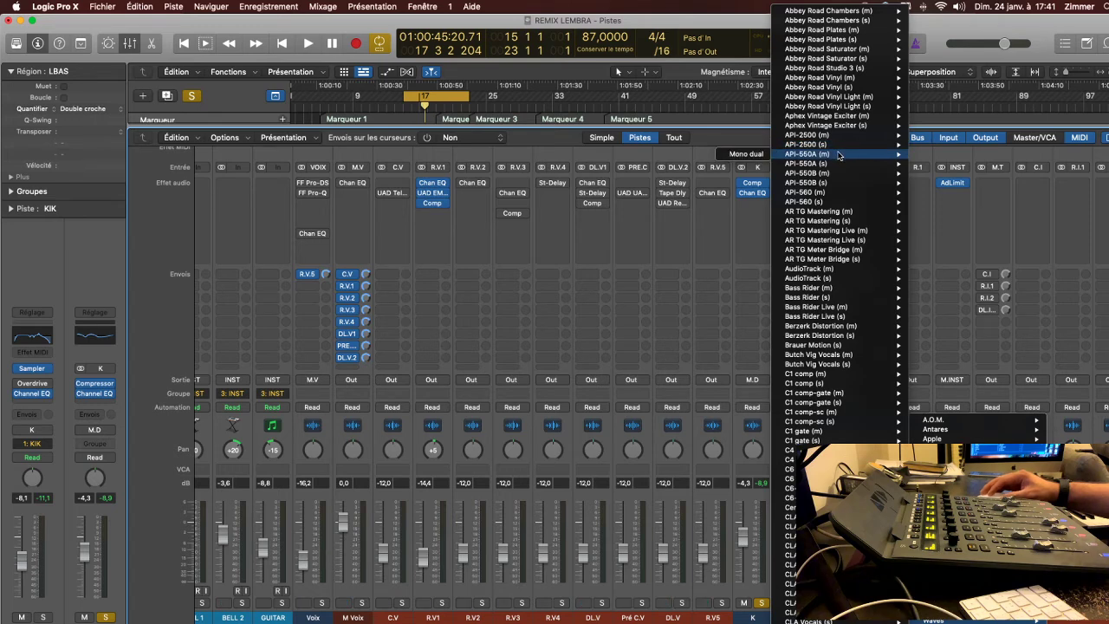
left_click(836, 164)
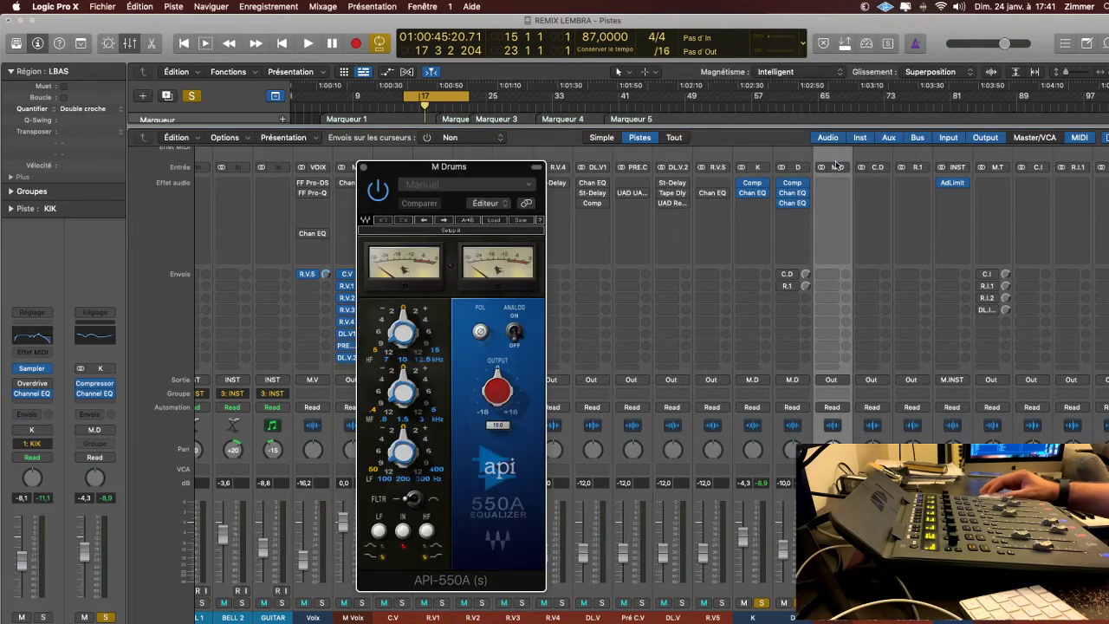
During playback, boost the API-550A's high band by 2 dB and its mid band by 2 dB at 1.5 kHz.
key("space")
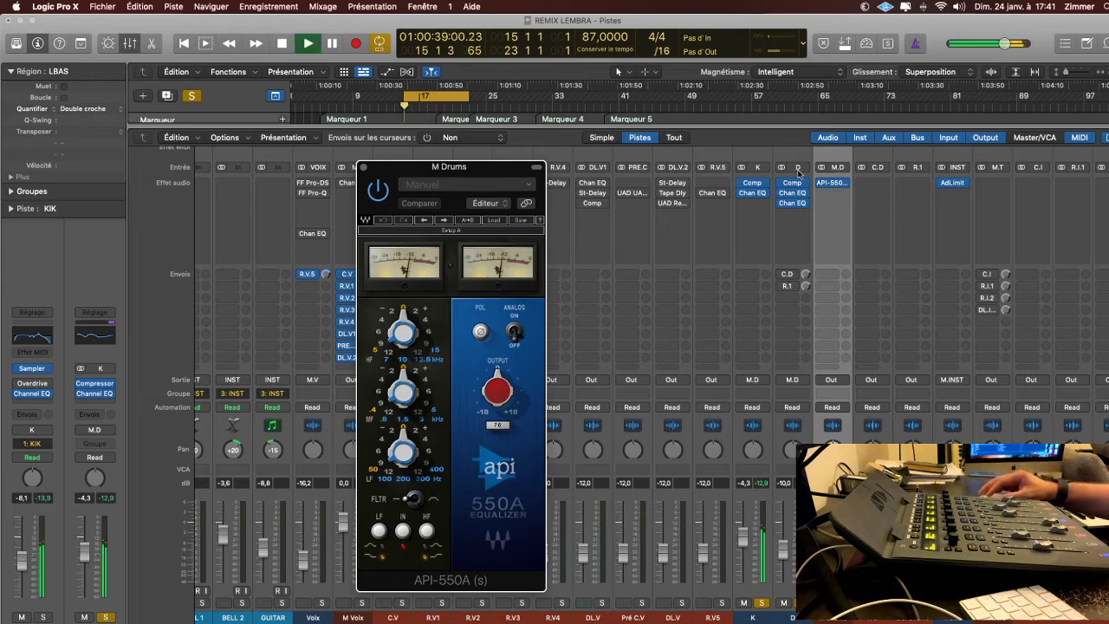
left_click_drag(425, 327, 419, 345)
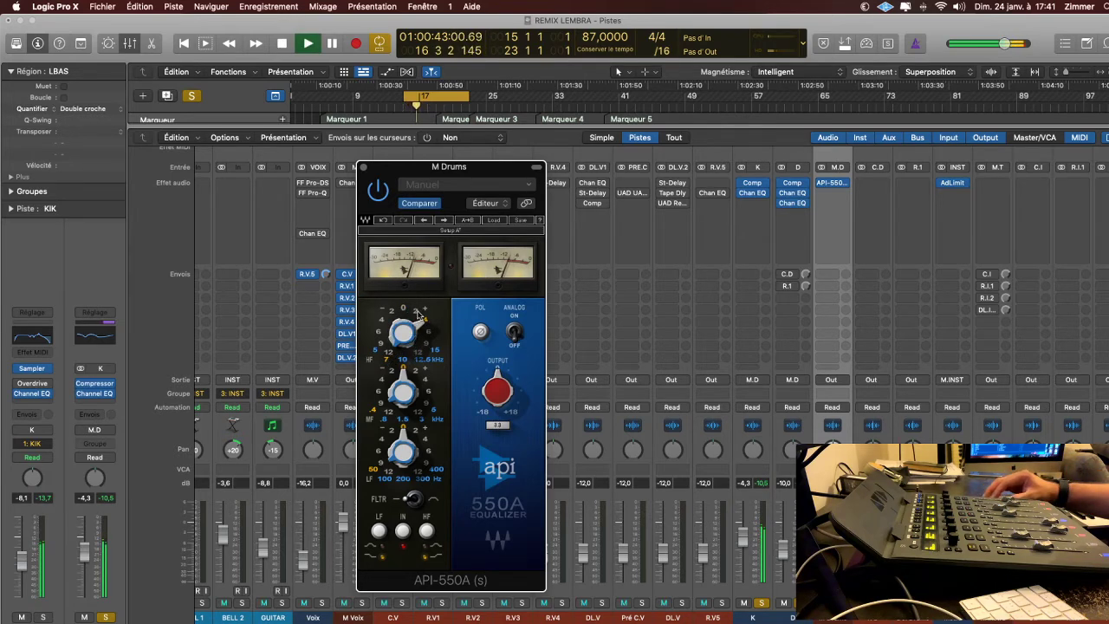
left_click(425, 379)
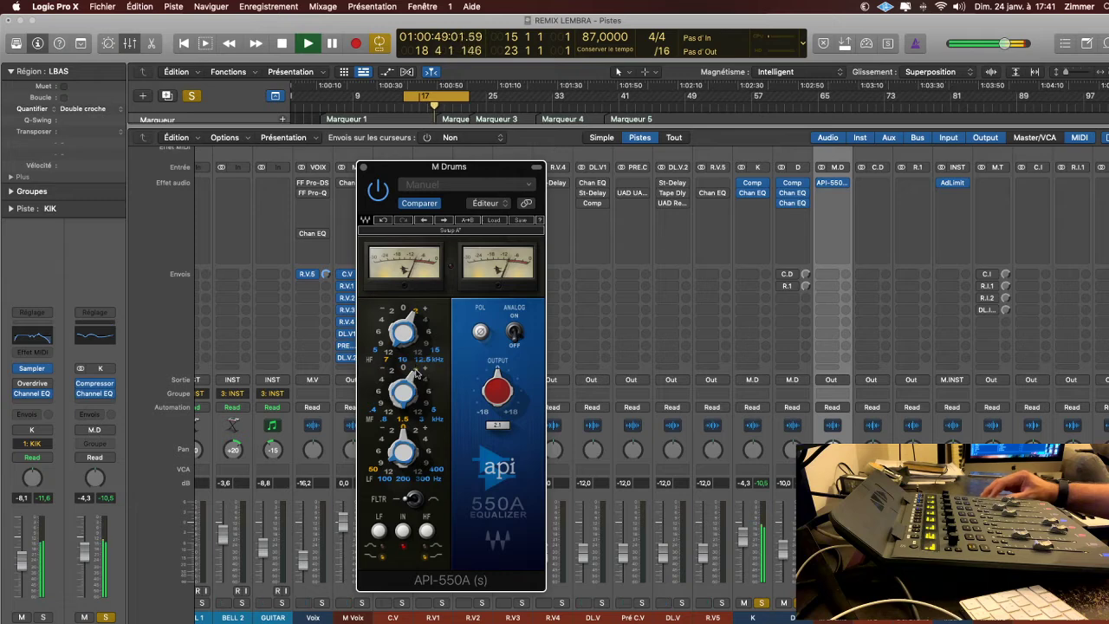
left_click(421, 417)
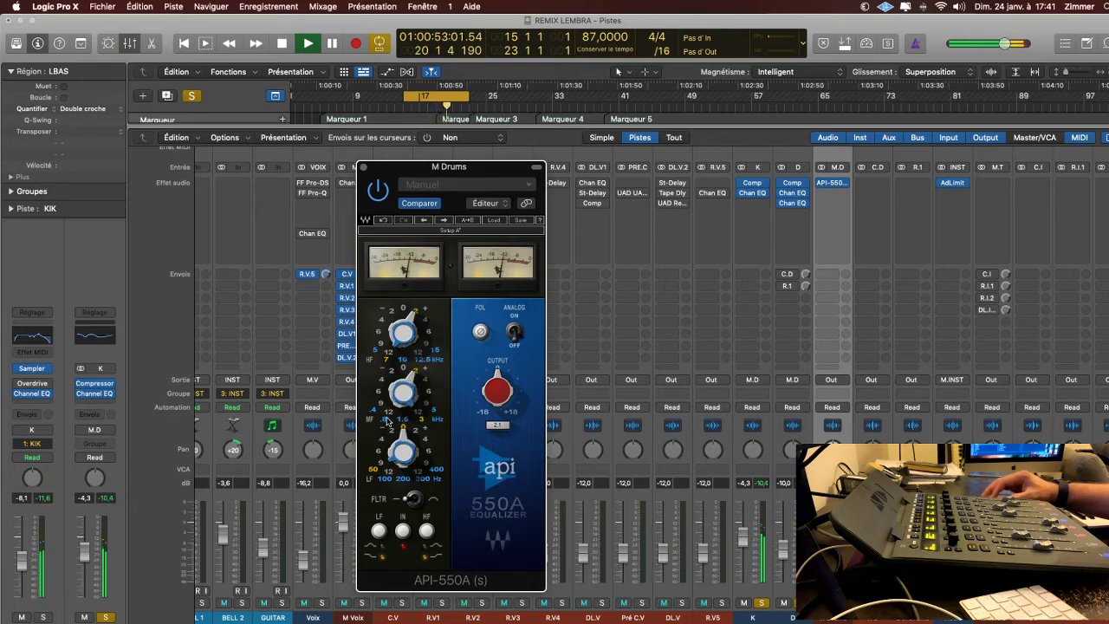
left_click_drag(387, 422, 389, 416)
left_click(424, 379)
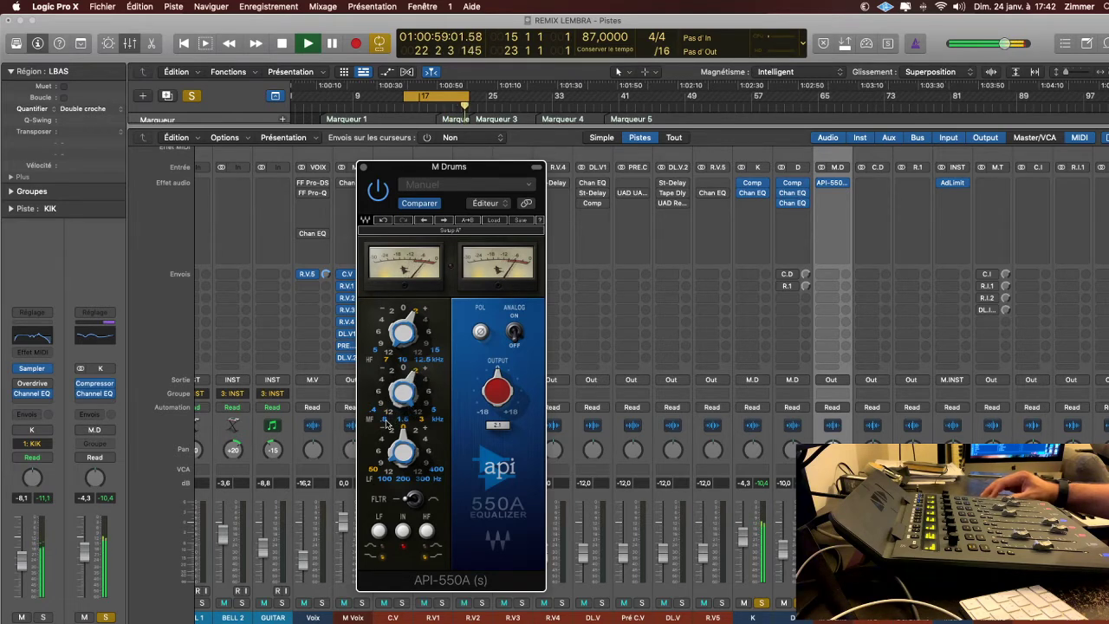
left_click(403, 422)
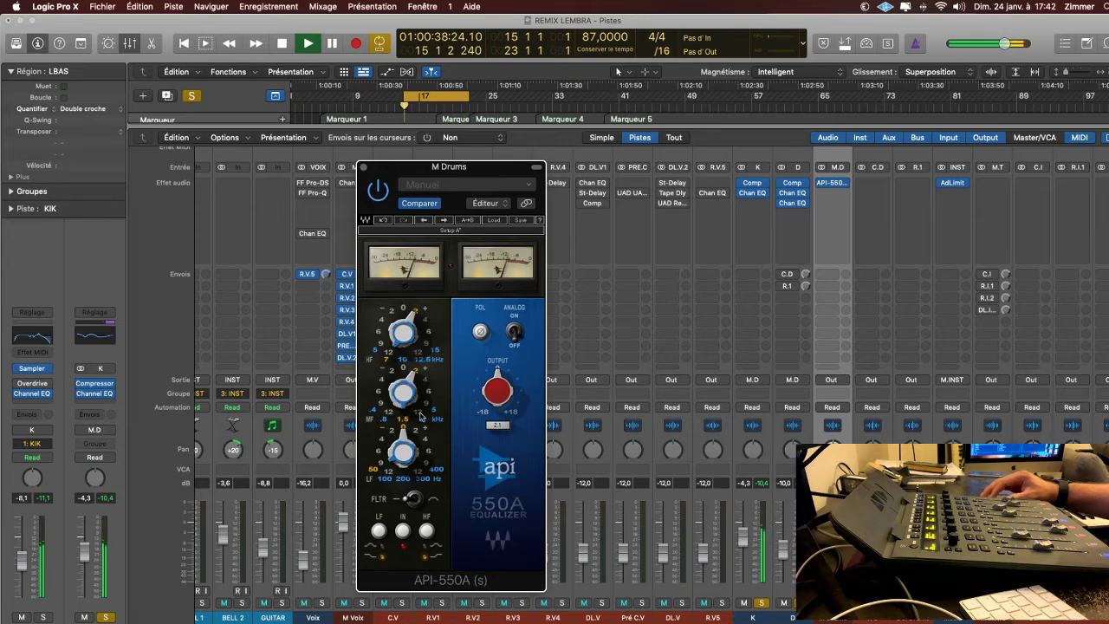
Try a 2 dB low-band boost in the API-550A, leave the band at 300 Hz with 0 dB gain, and close the plug-in.
left_click(403, 466)
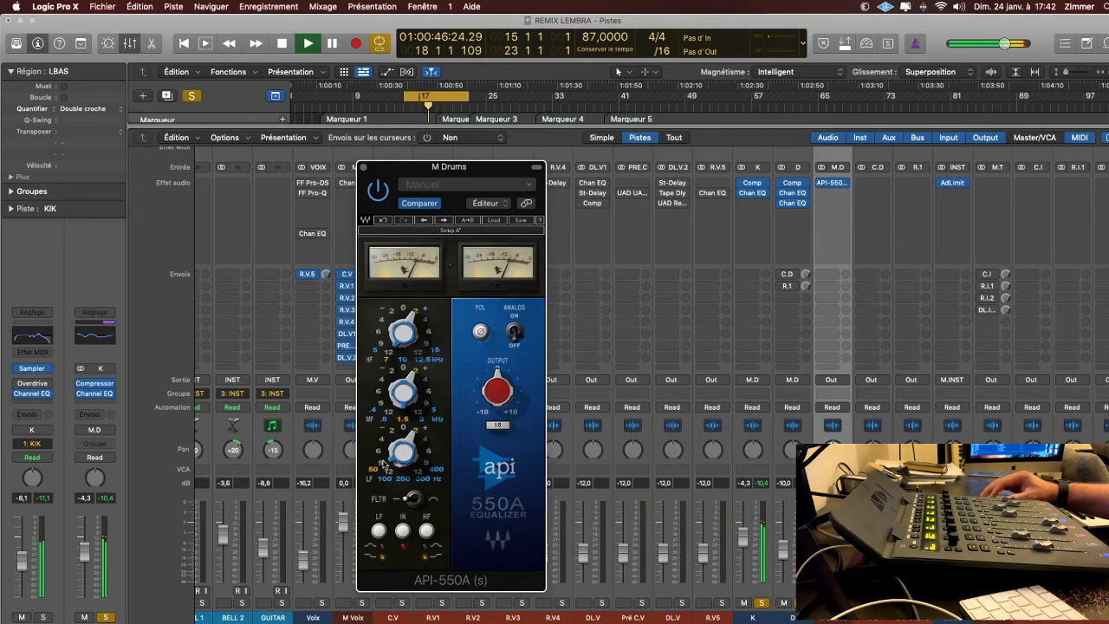
left_click(388, 479)
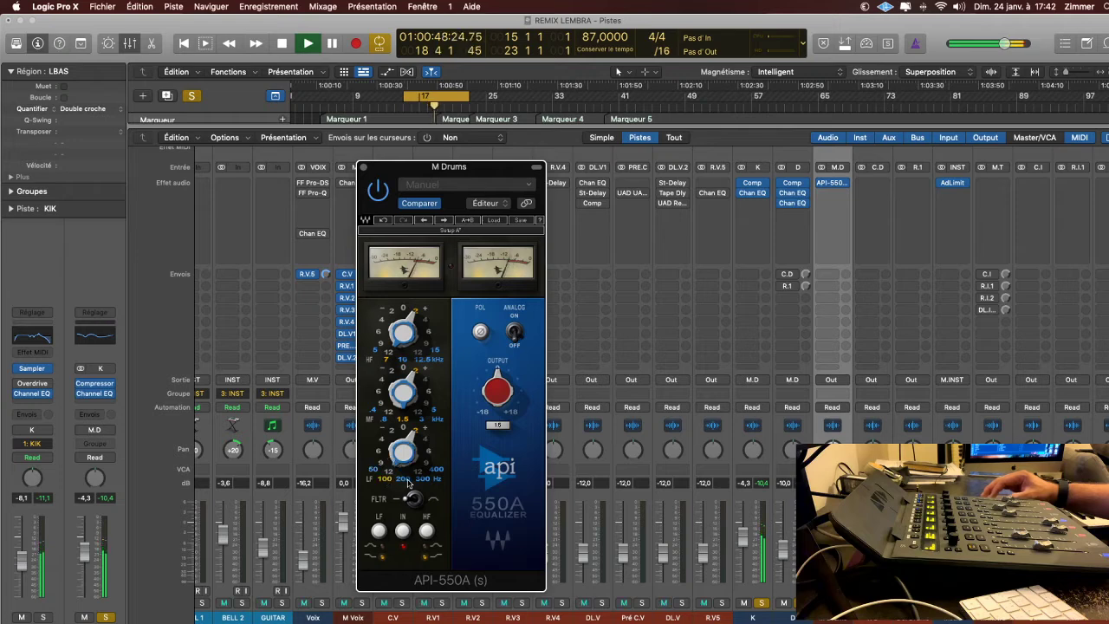
left_click(422, 479)
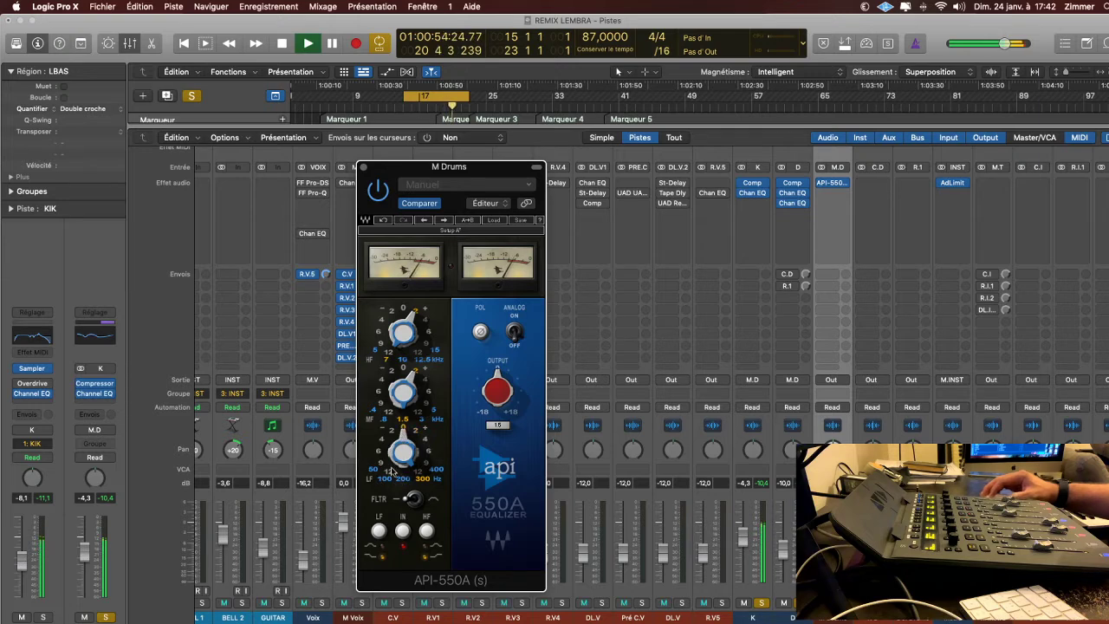
left_click(379, 194)
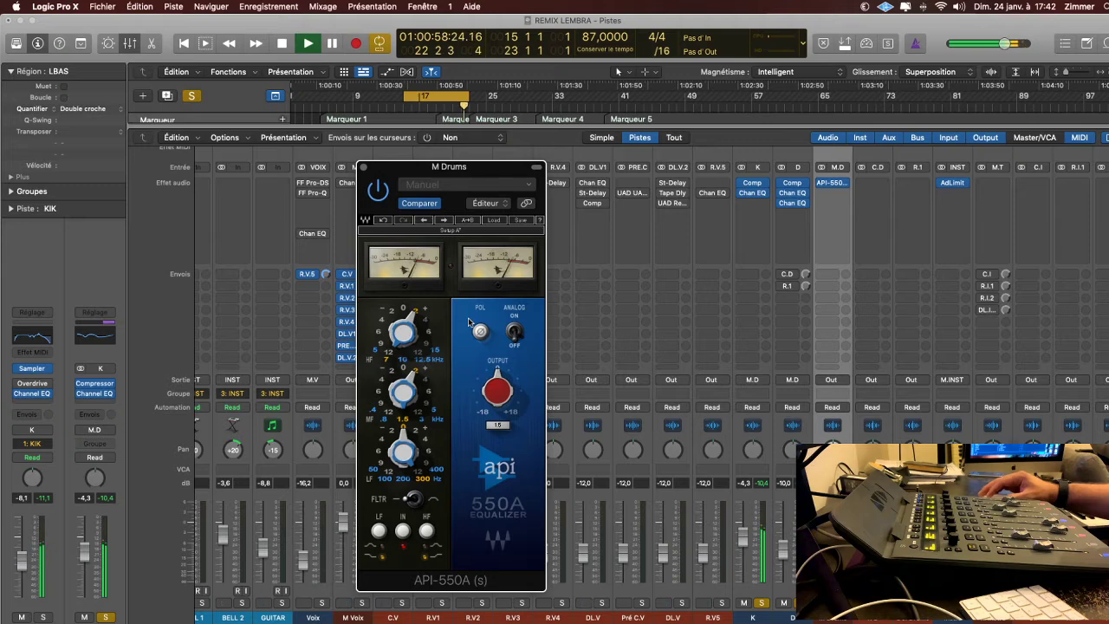
left_click(364, 167)
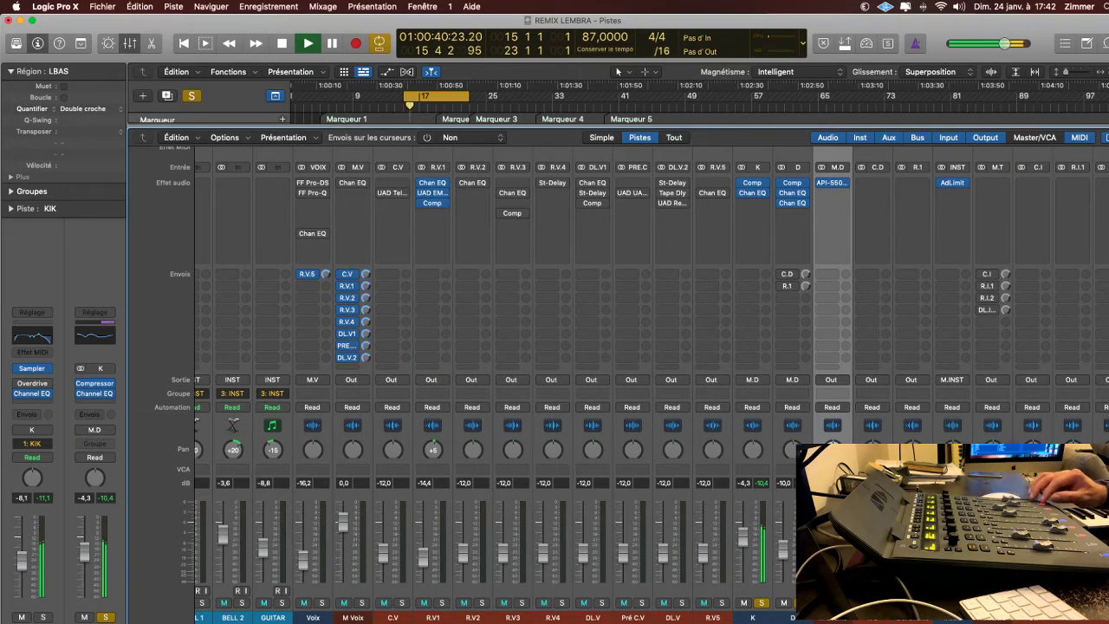
Compare the drum sound with the M.D bus's API-550A bypassed and active during playback.
key("space")
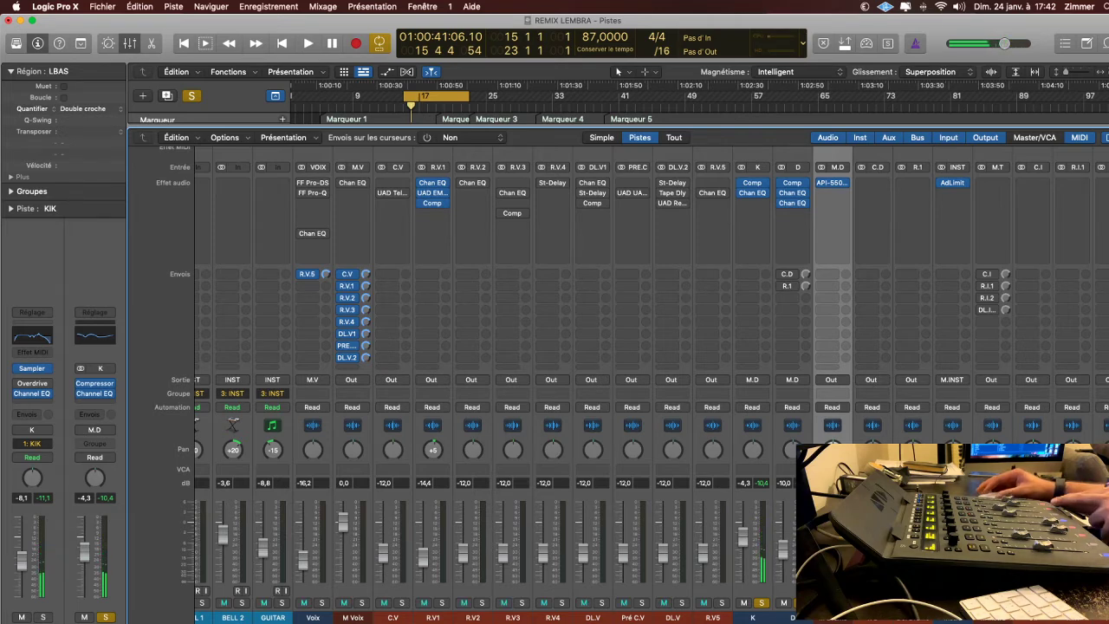
key("space")
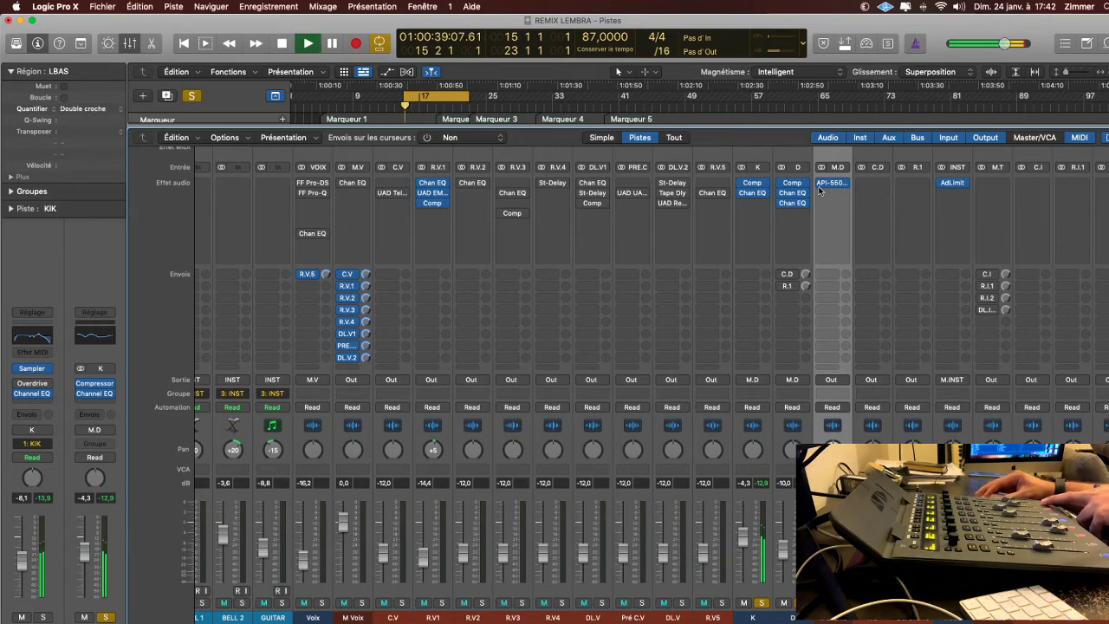
key("space")
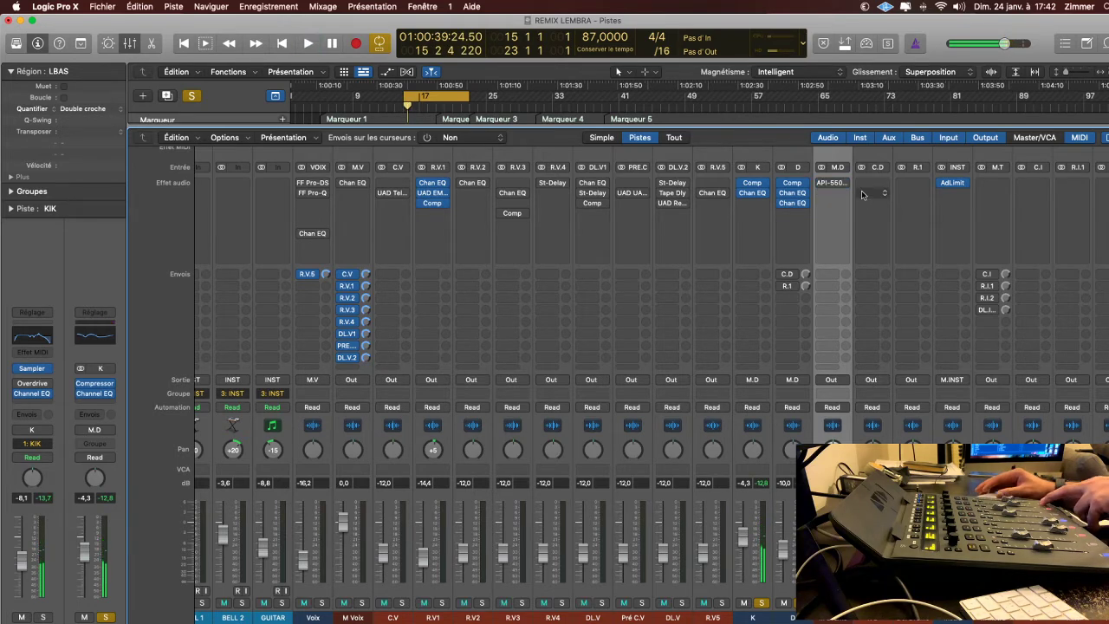
key("space")
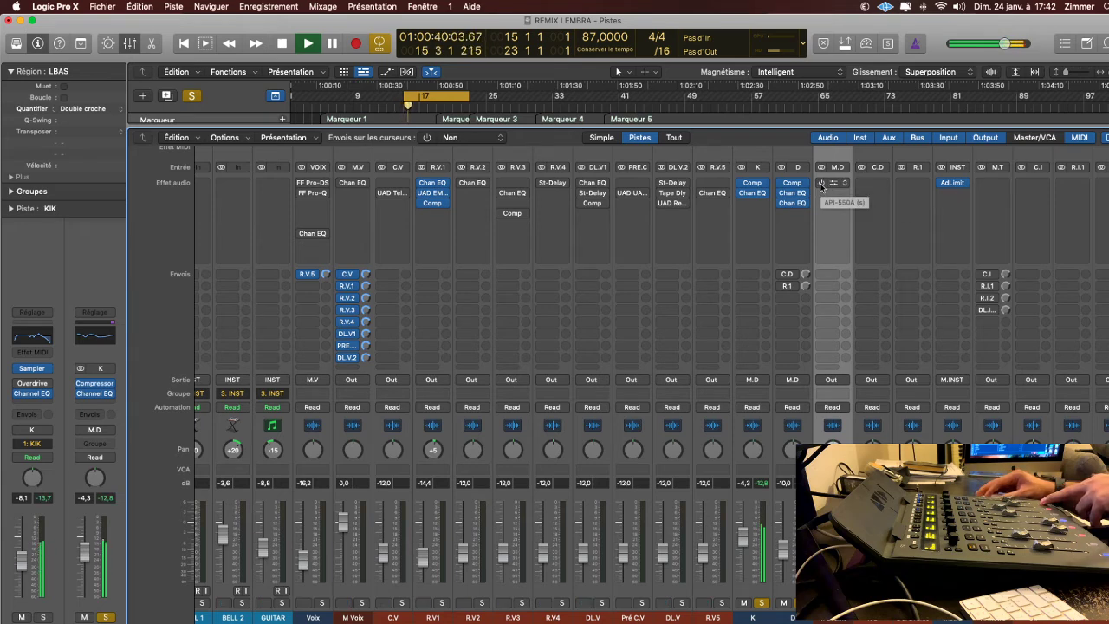
key("space")
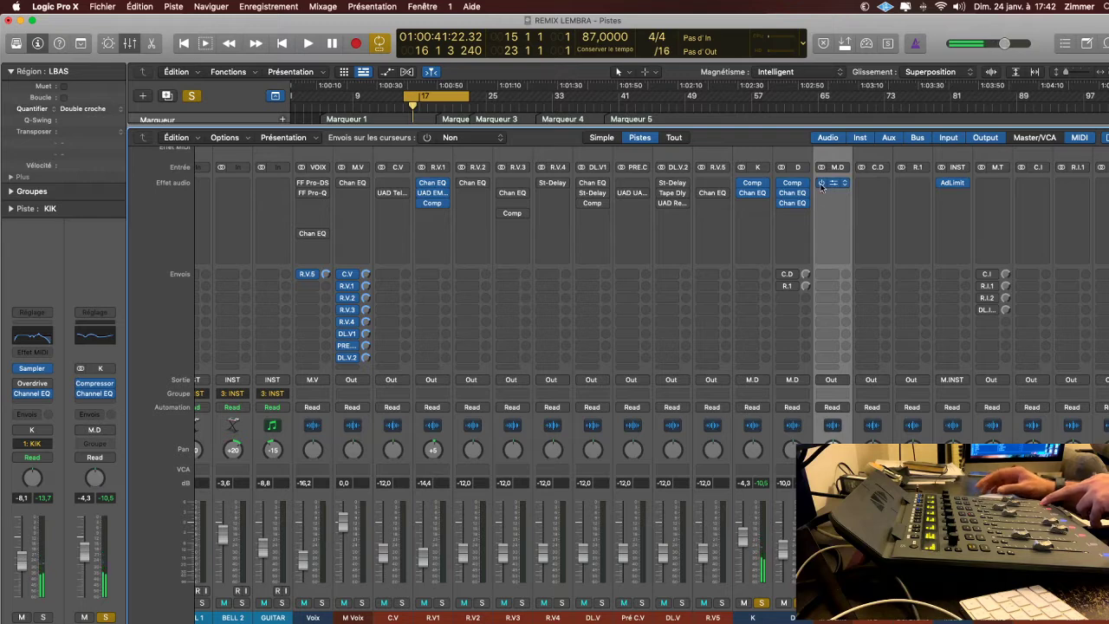
key("space")
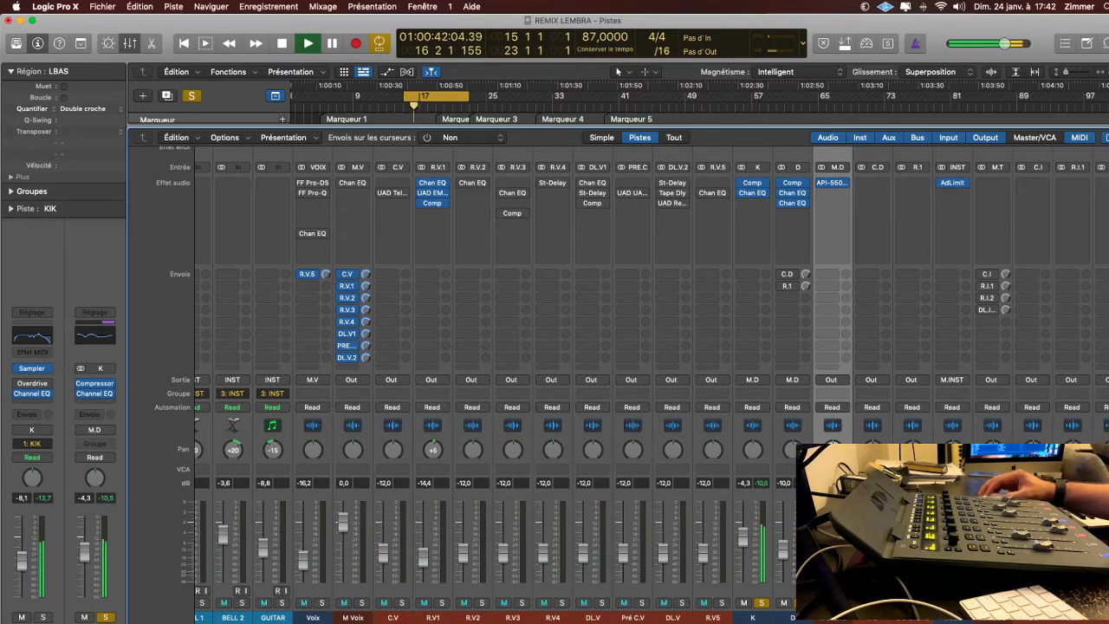
key("space")
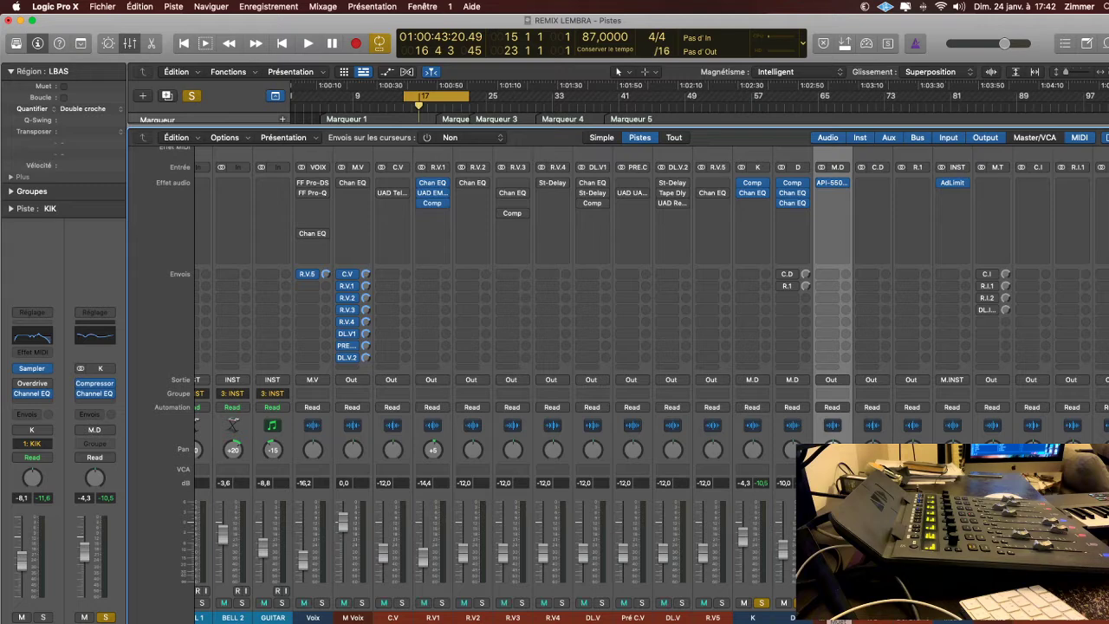
Activate the D bus's send to C.D and select the C.D channel.
left_click(795, 617)
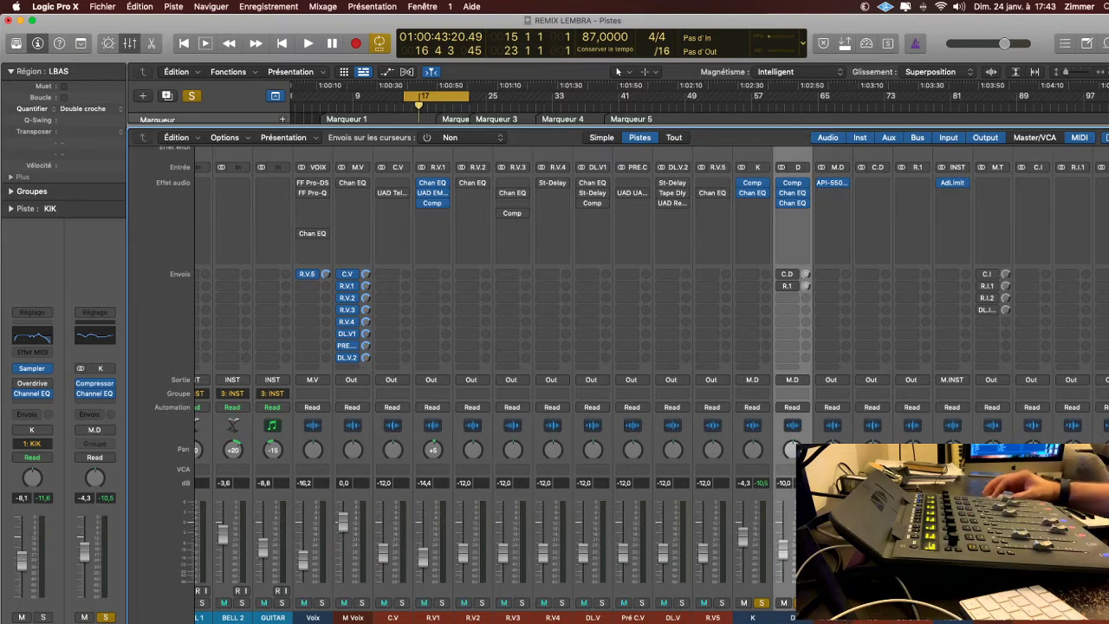
left_click(792, 275)
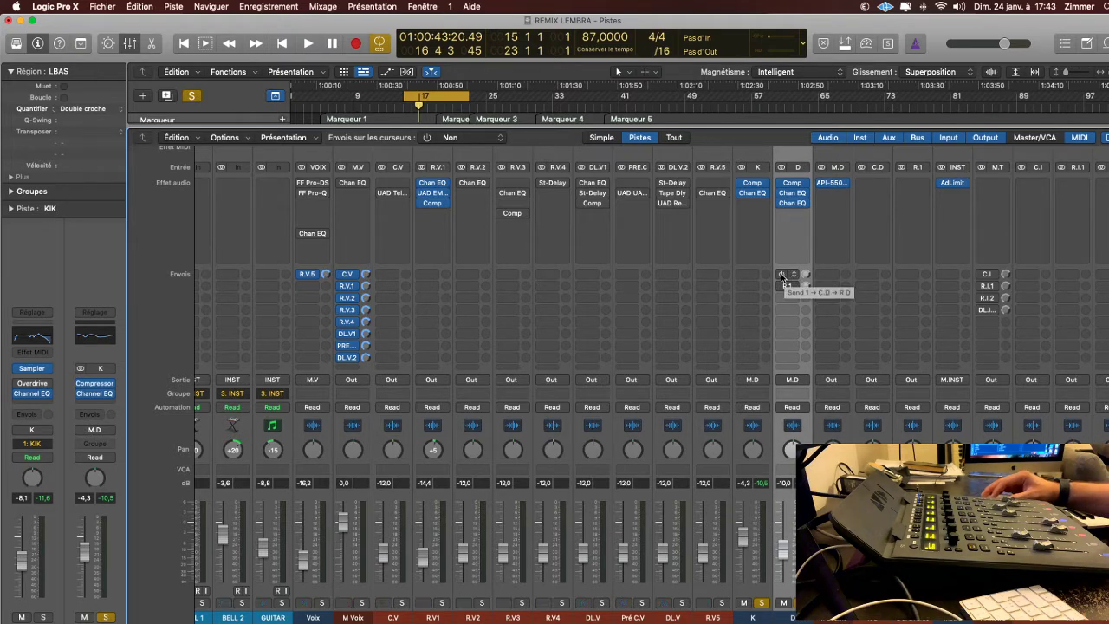
left_click(873, 621)
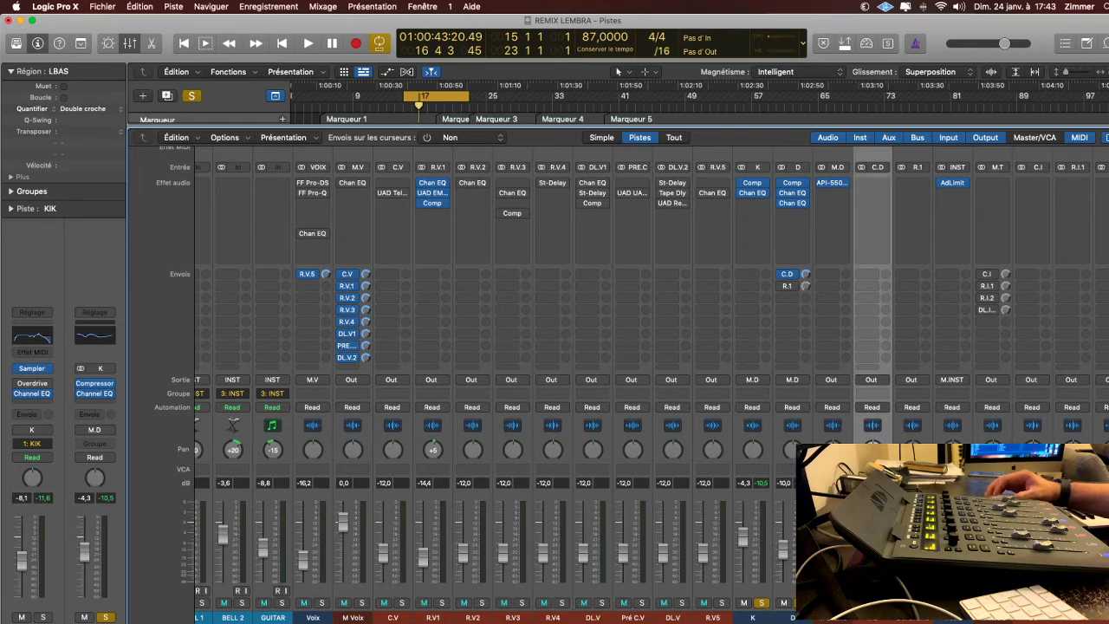
Insert a ChromaVerb reverb in the C.D channel's second effect slot and reposition its window.
left_click(879, 186)
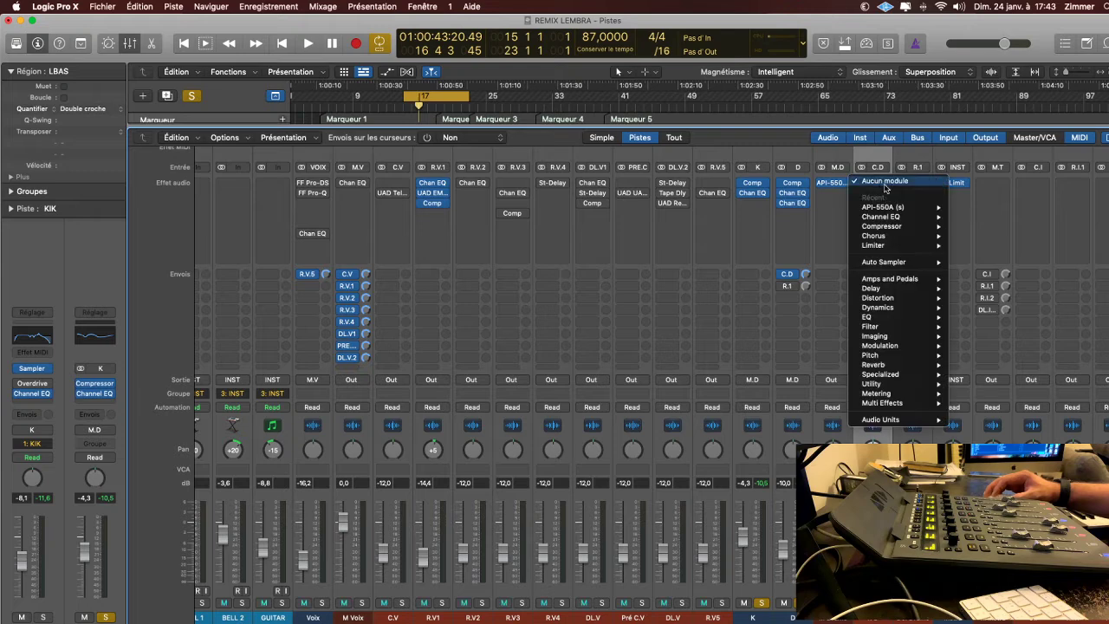
left_click(846, 210)
left_click(884, 194)
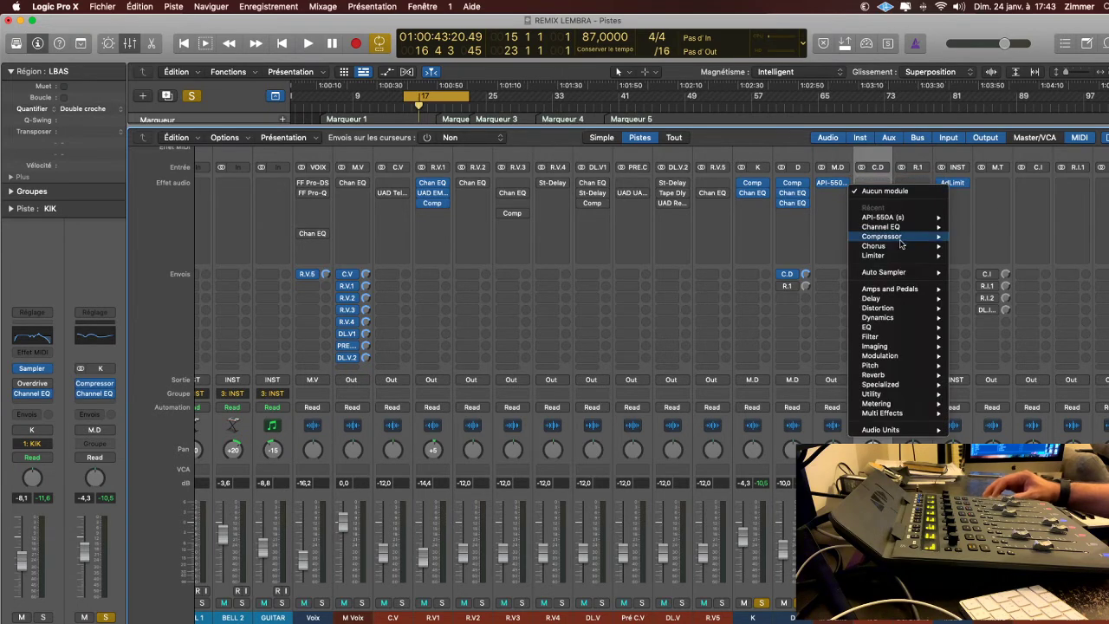
mouse_move(913, 249)
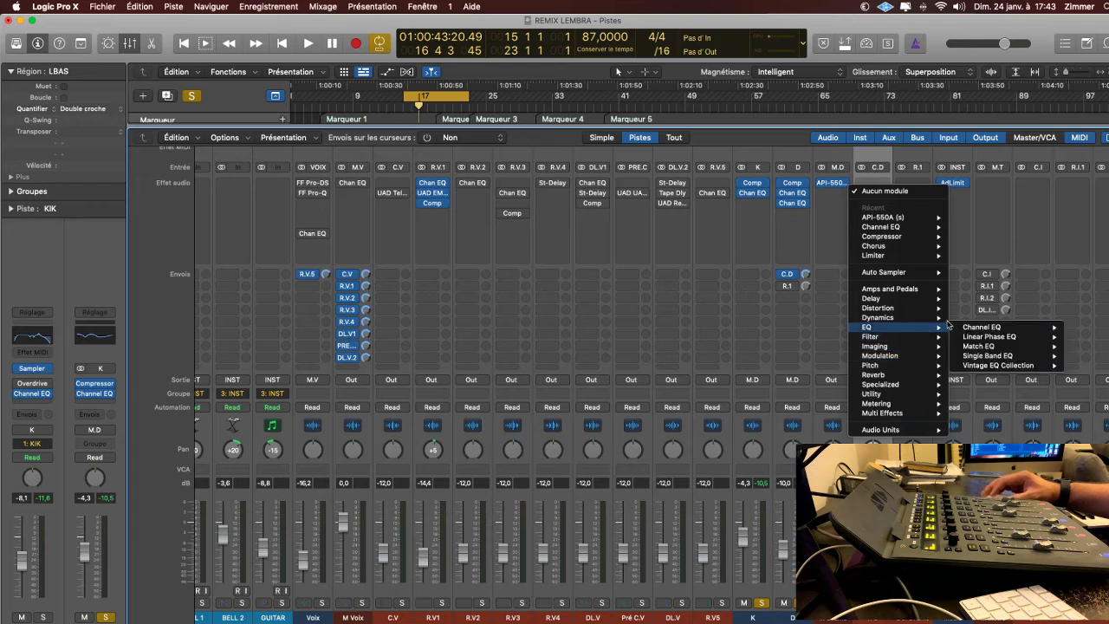
mouse_move(914, 224)
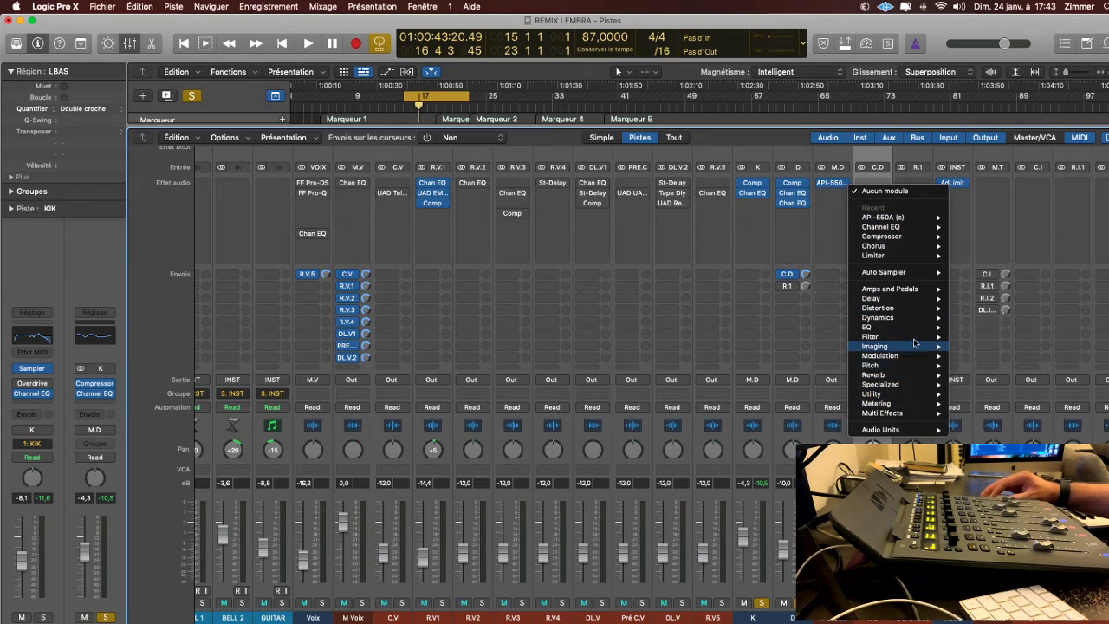
mouse_move(901, 374)
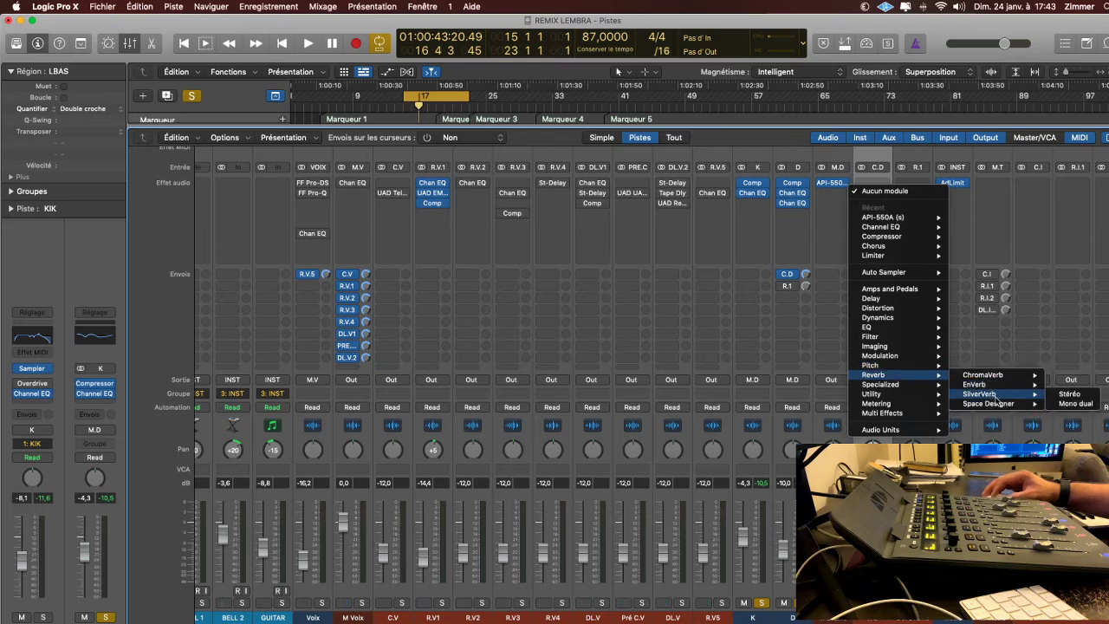
mouse_move(1008, 403)
left_click(1014, 377)
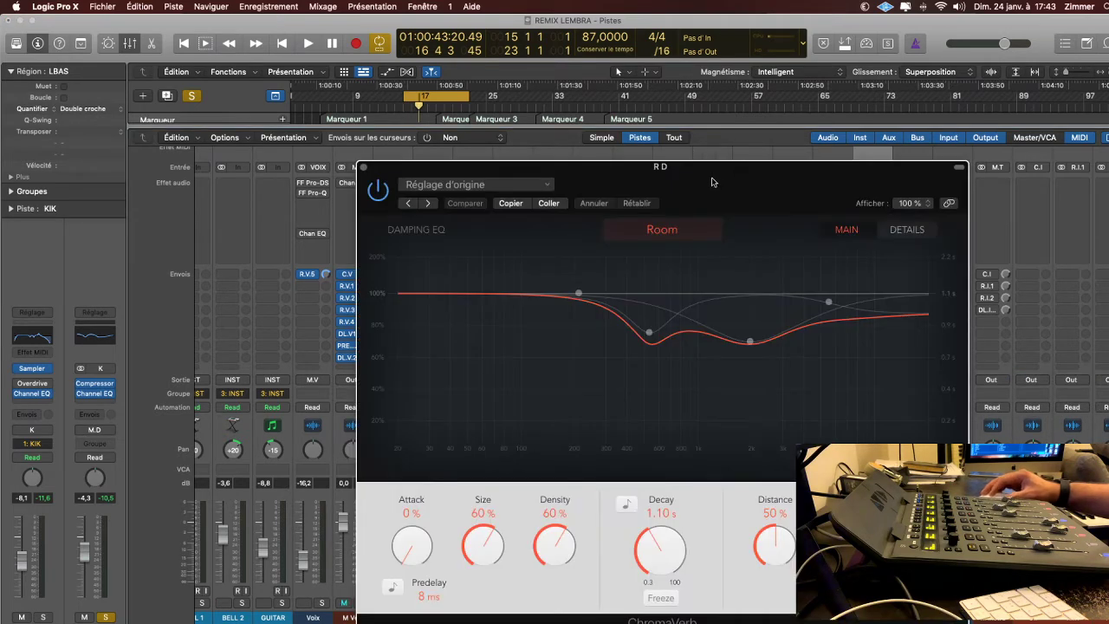
left_click_drag(610, 162, 570, 153)
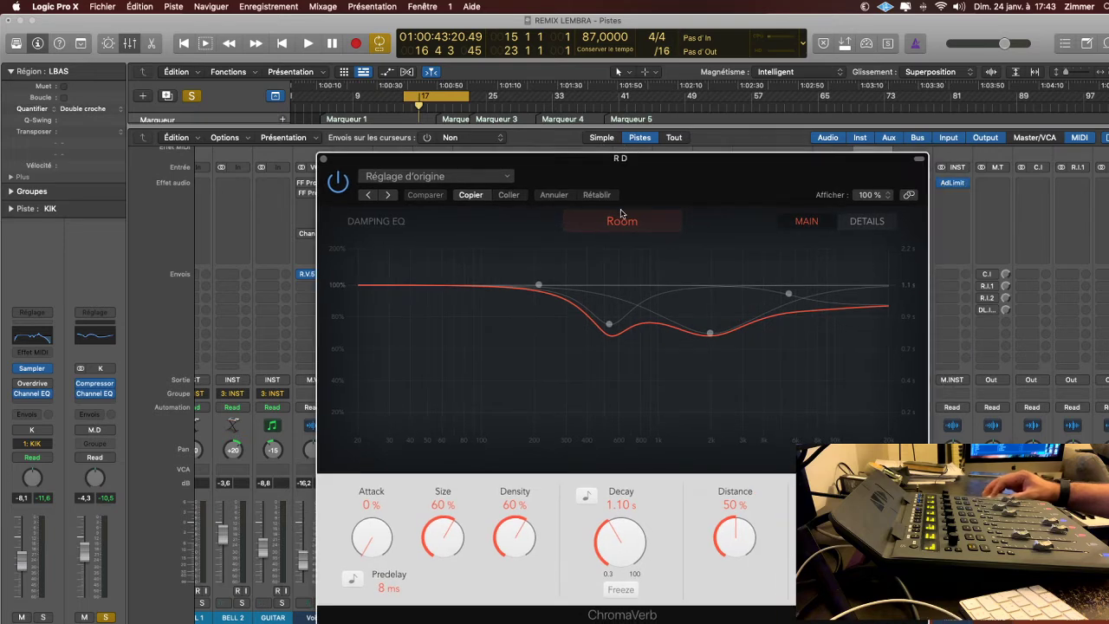
Try the Reflective Hall room type in the ChromaVerb and start playback to hear it.
left_click(622, 218)
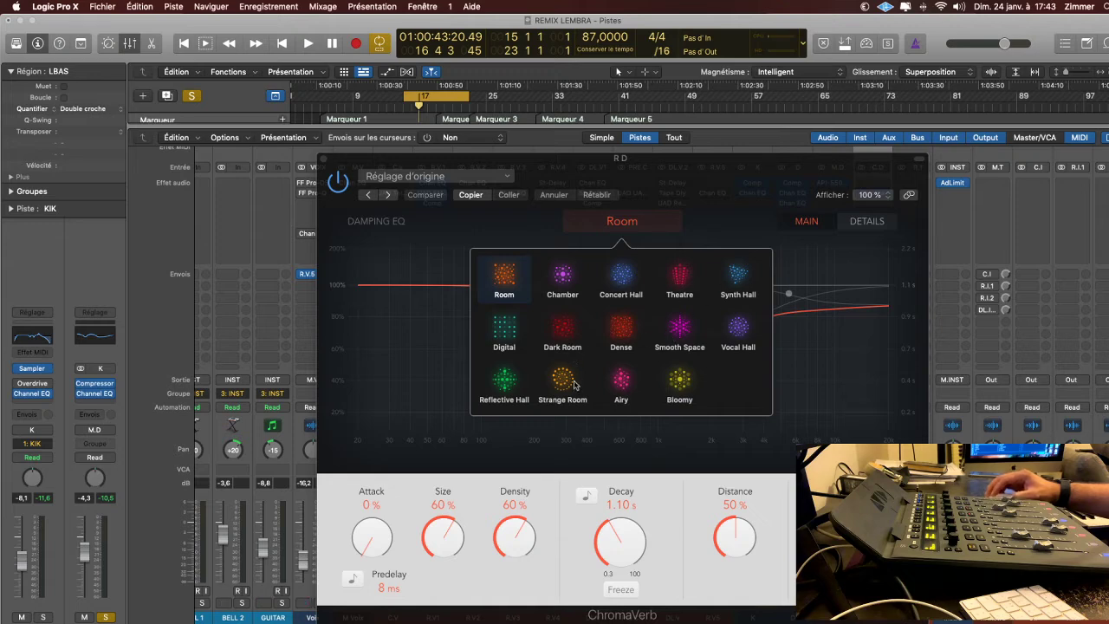
left_click(507, 383)
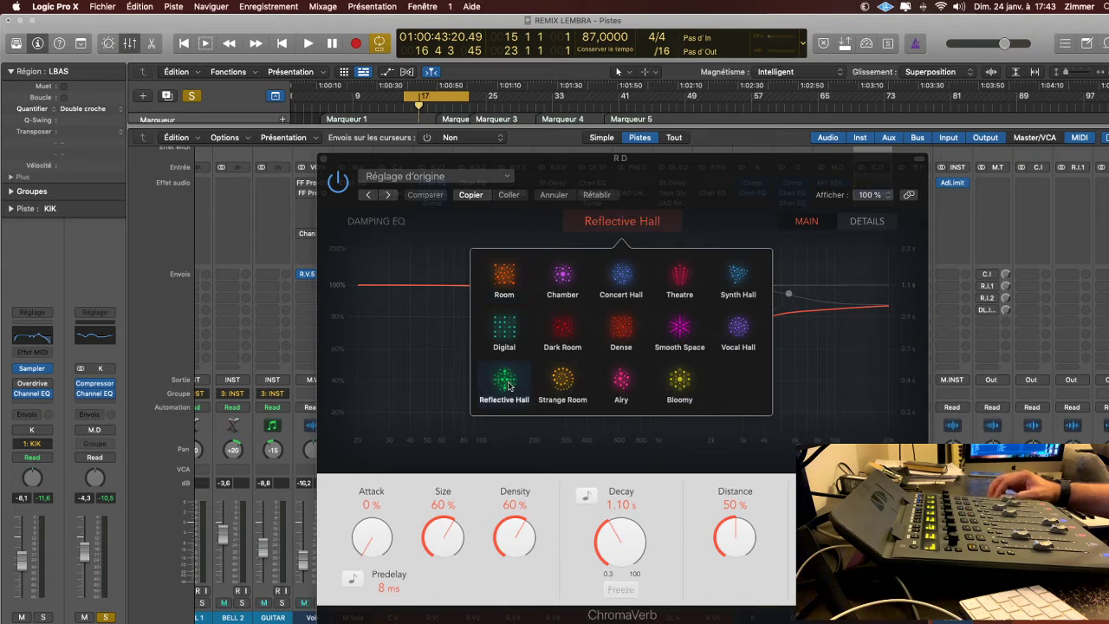
left_click(746, 179)
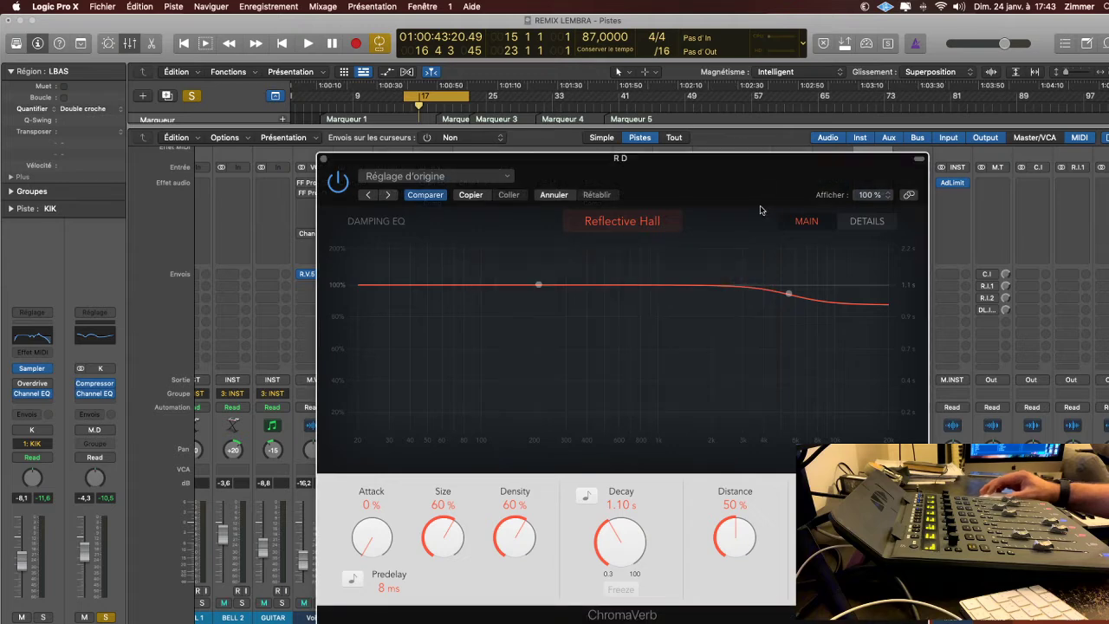
key("space")
left_click_drag(796, 194, 630, 163)
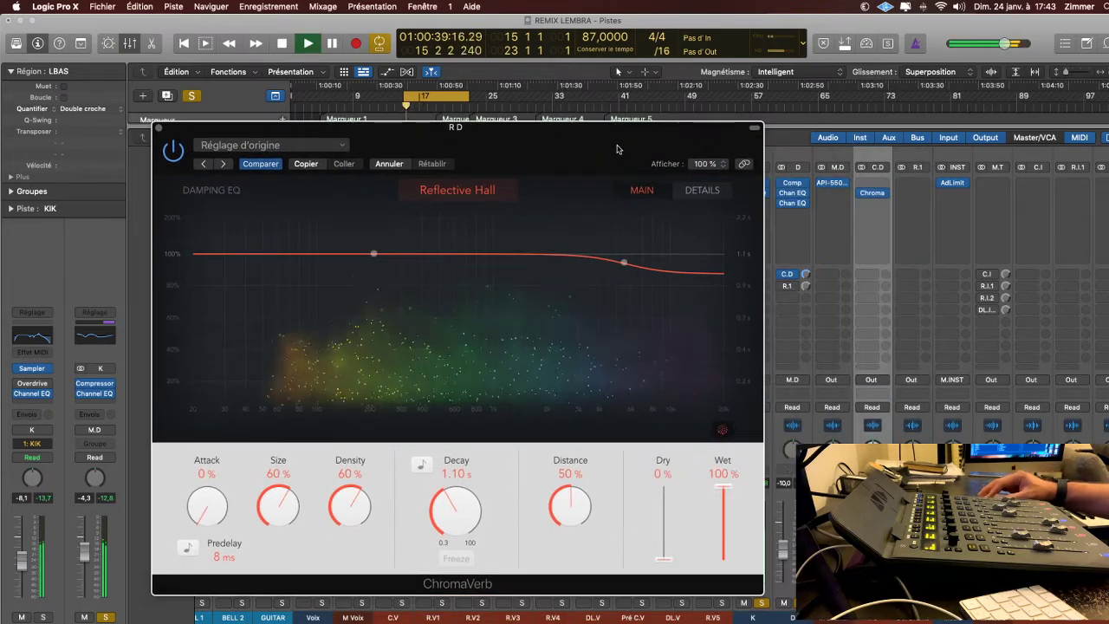
Stop playback, take the K bus out of solo, reselect the C.D channel and restart playback.
key("space")
left_click(790, 617)
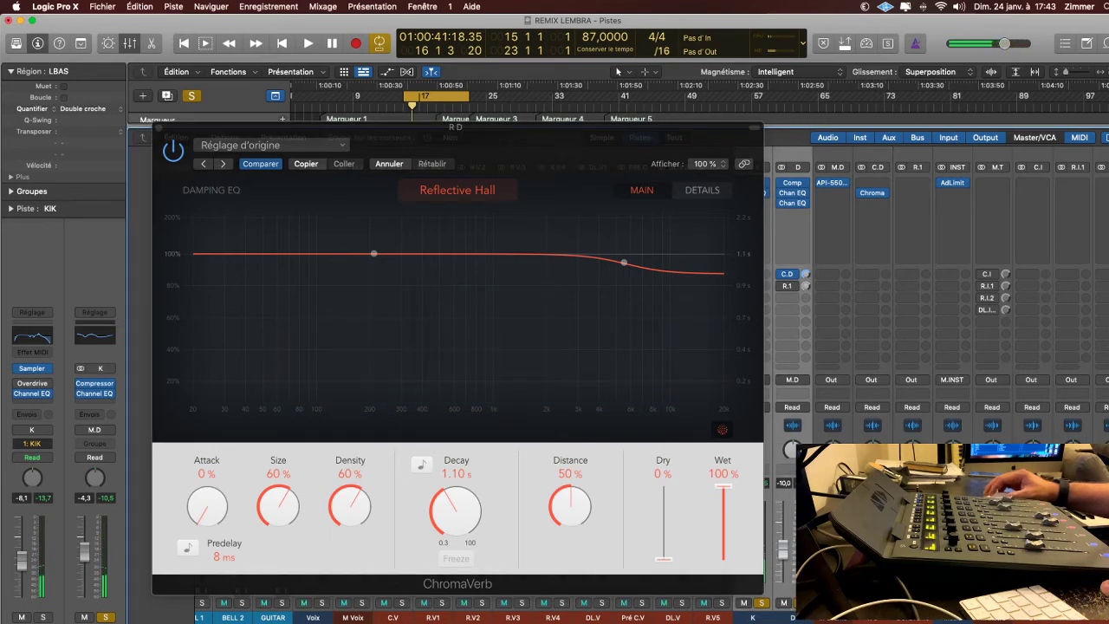
left_click(872, 617)
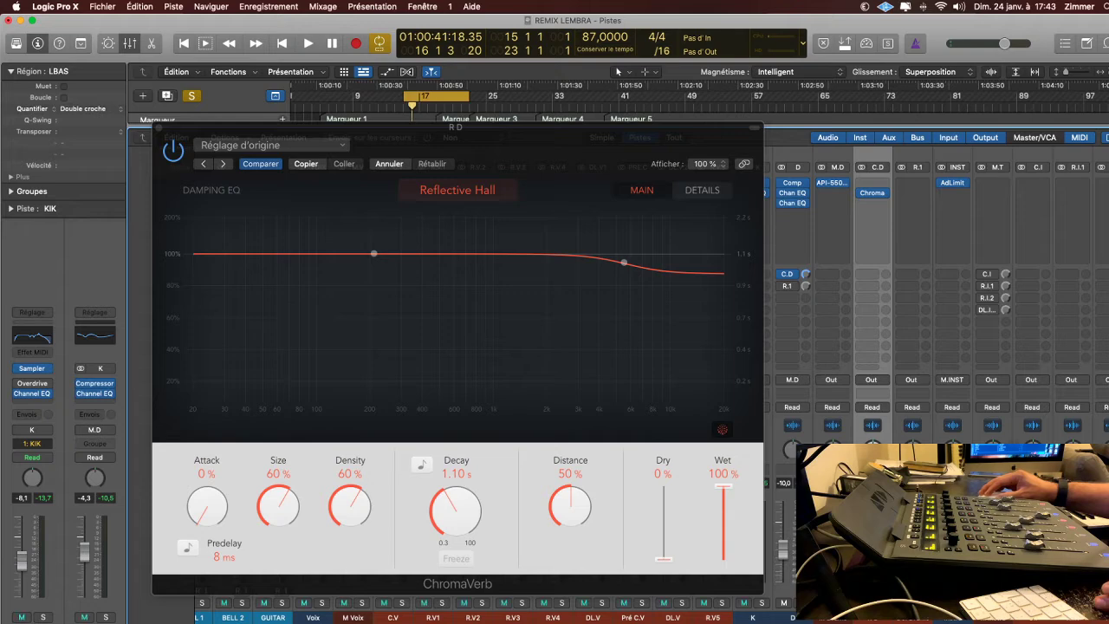
key("space")
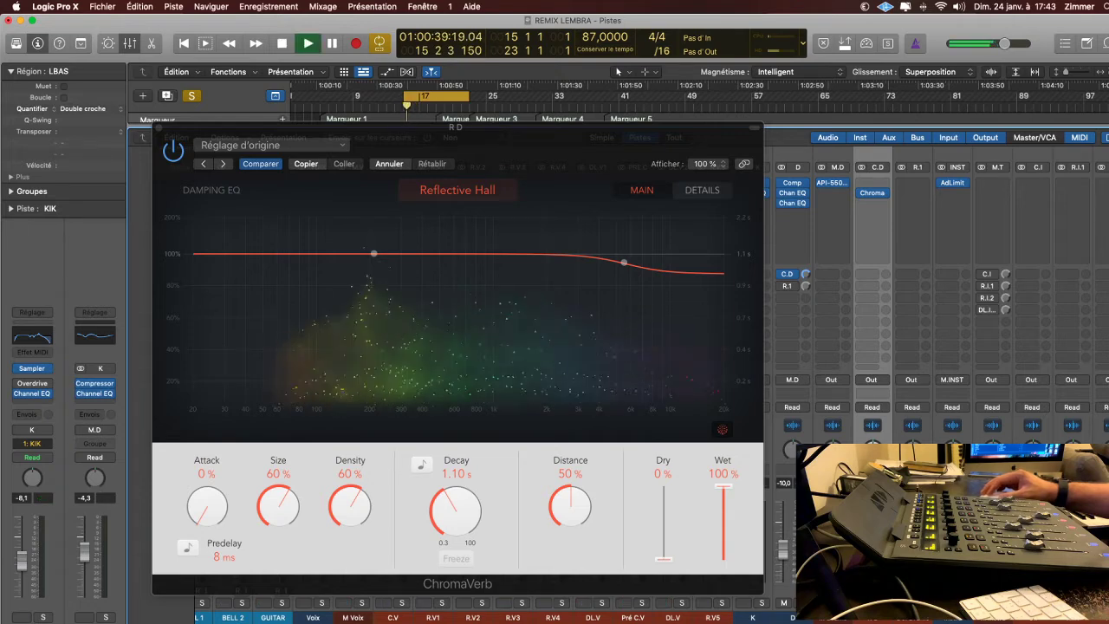
Audition ChromaVerb's Room type and its Drums Ambience and Trance Space presets during playback.
left_click(457, 191)
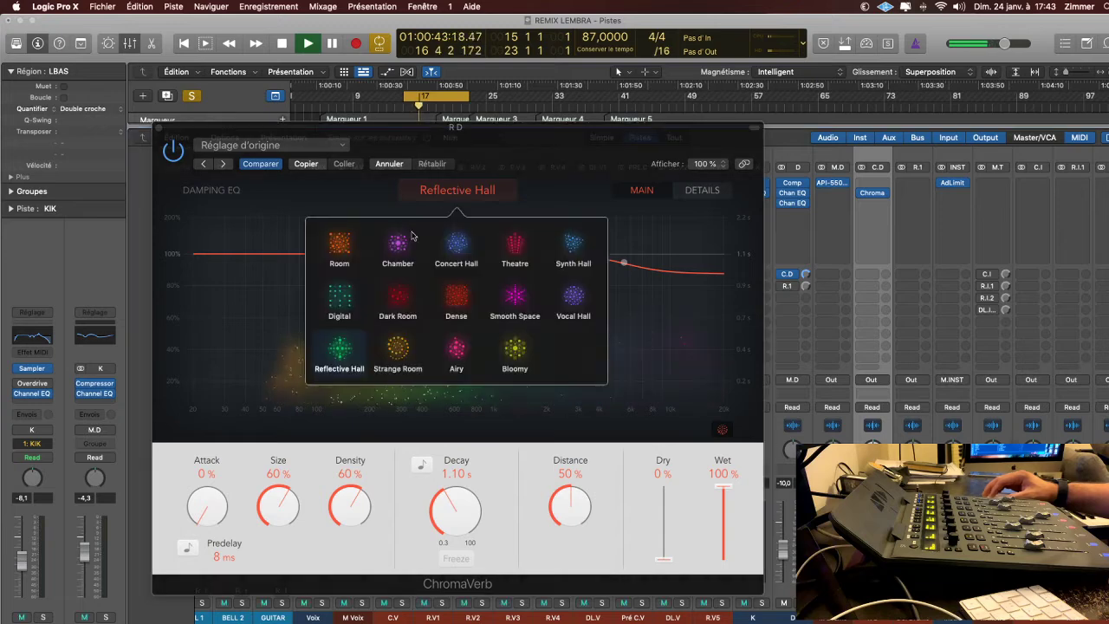
left_click(340, 244)
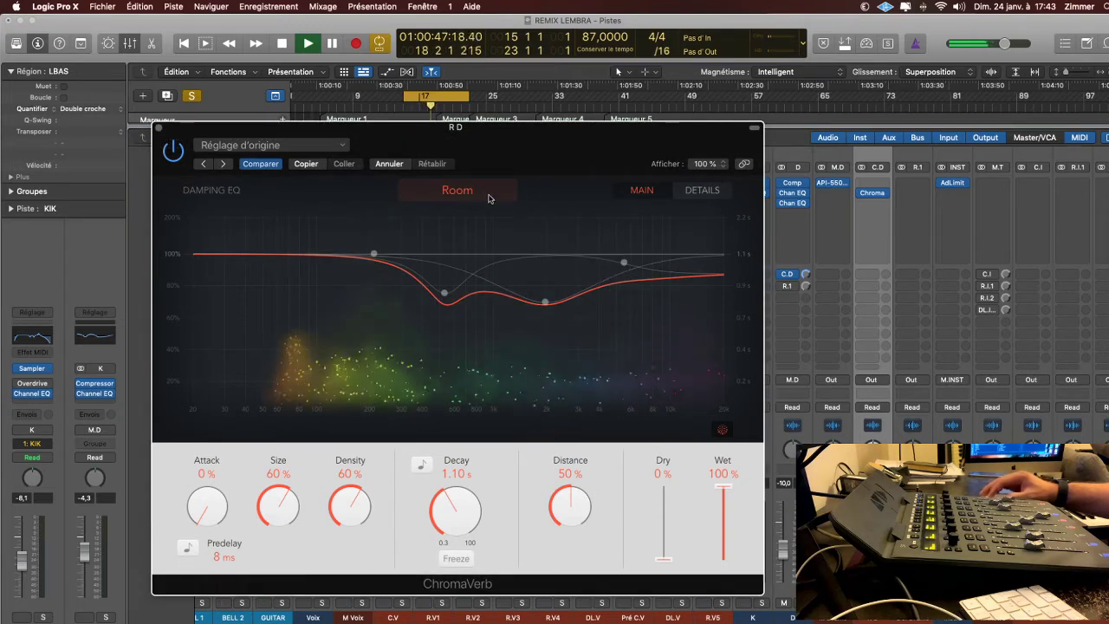
left_click(224, 164)
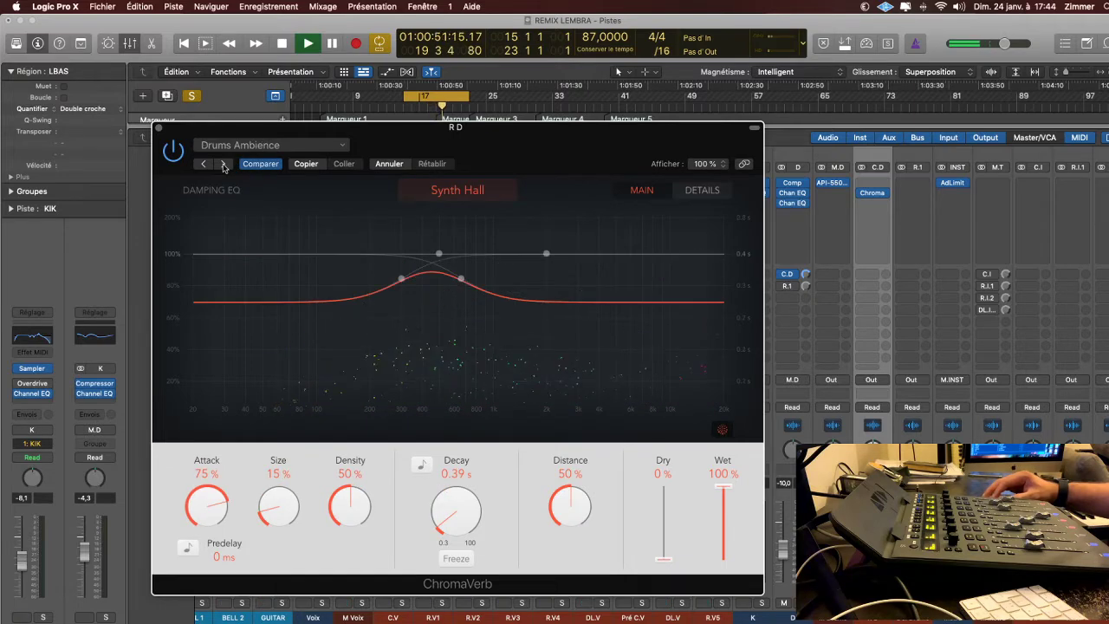
left_click(223, 165)
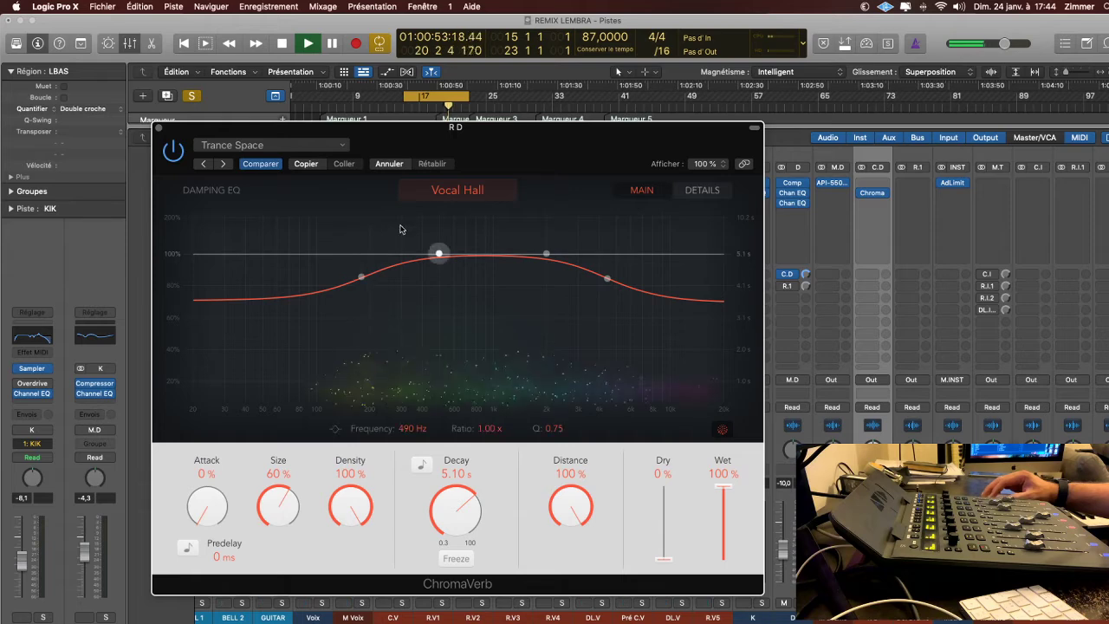
Load the Amp Room preset from ChromaVerb's Rooms category and close the plug-in.
left_click(305, 146)
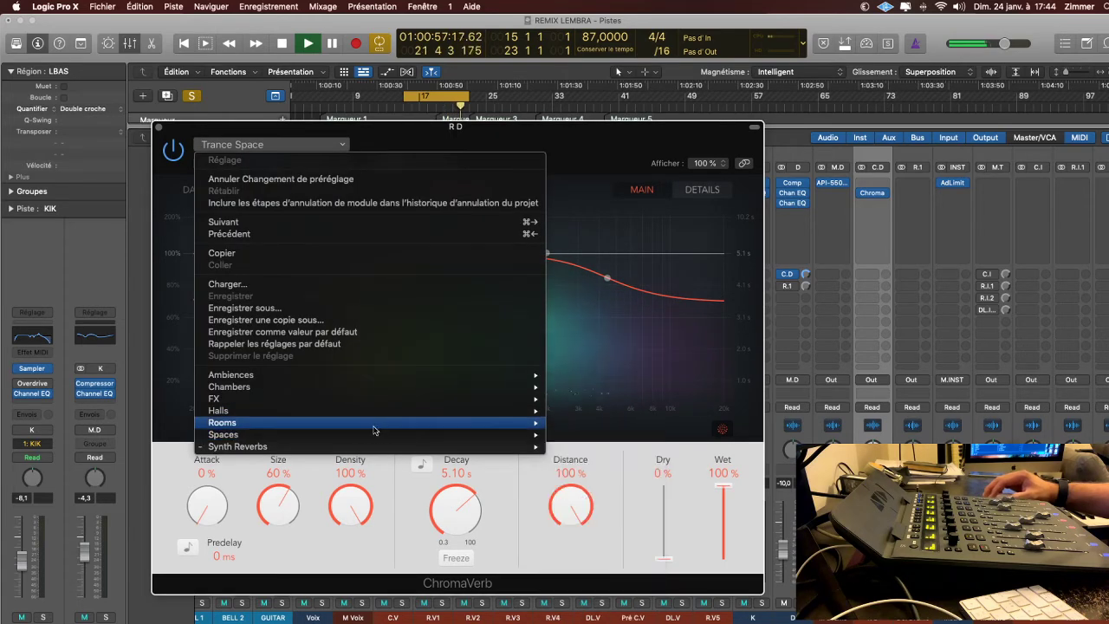
mouse_move(364, 423)
left_click(598, 423)
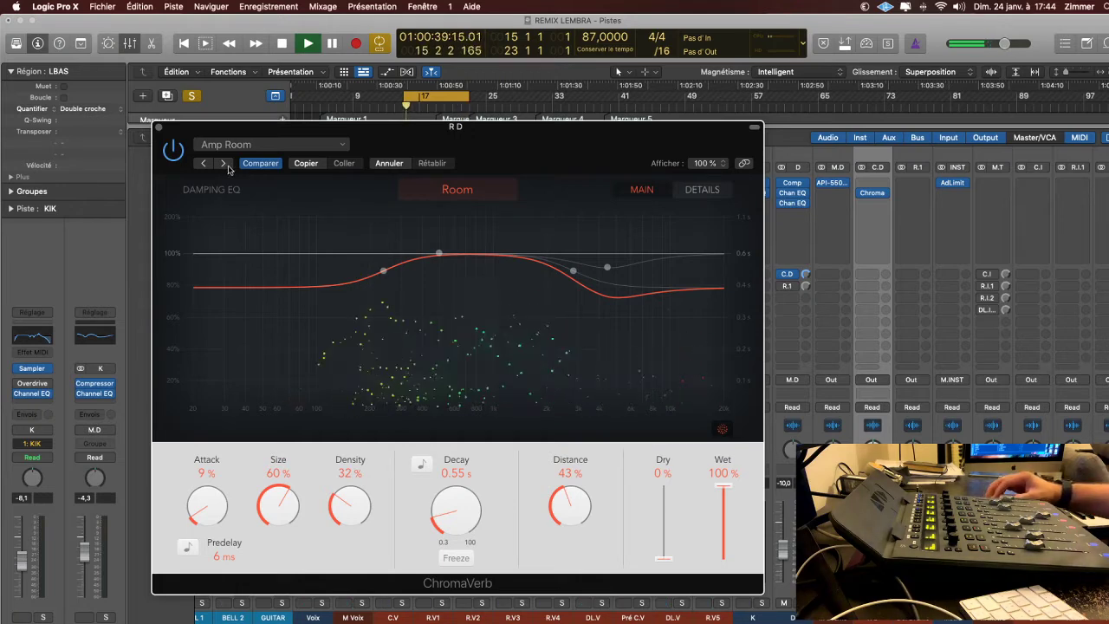
left_click(160, 129)
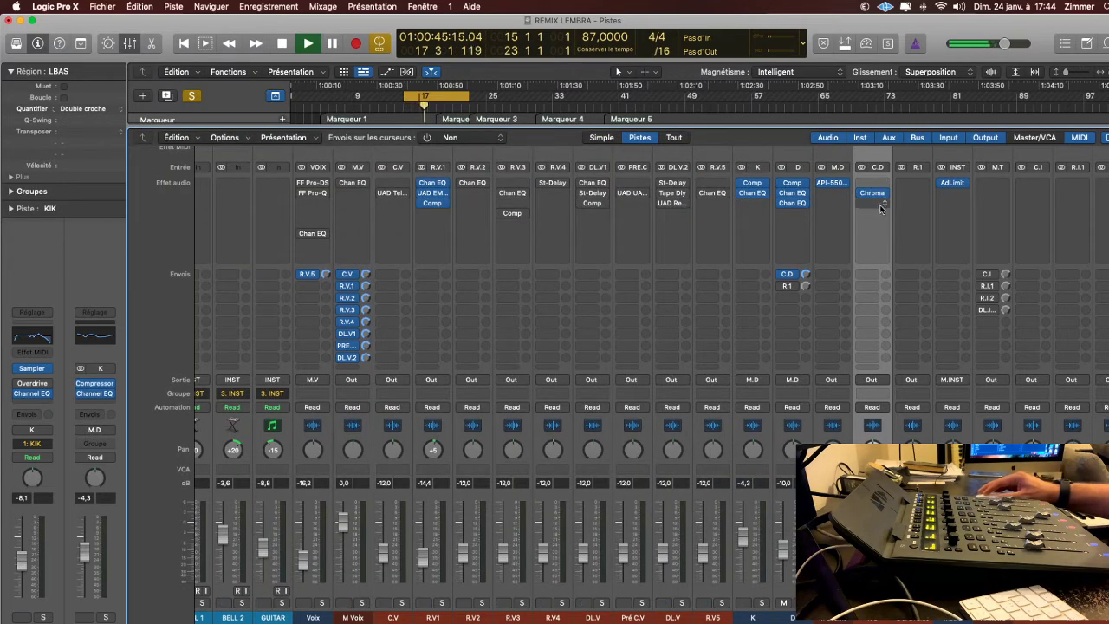
Insert a stereo Compressor below the ChromaVerb on the C.D channel and choose the Studio FET model.
left_click(886, 206)
mouse_move(910, 257)
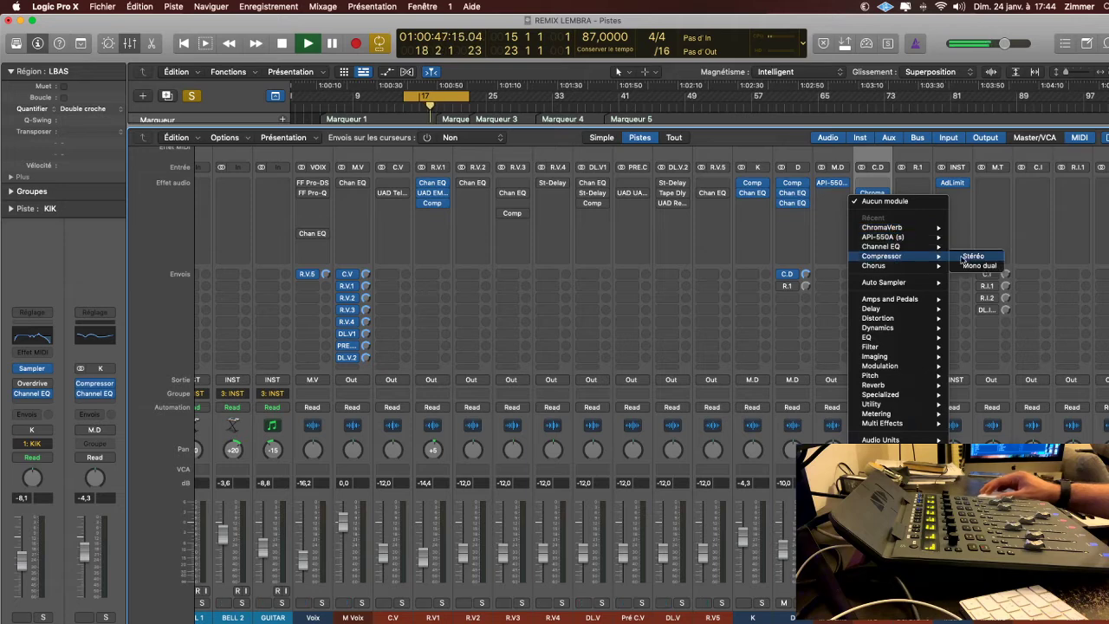
left_click(972, 257)
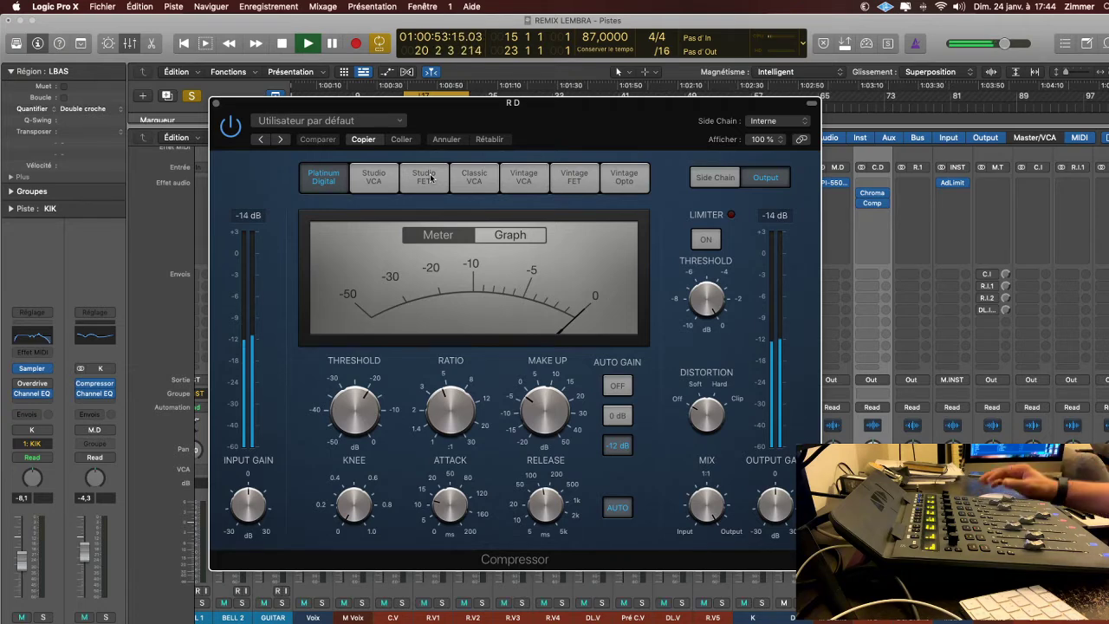
left_click(430, 177)
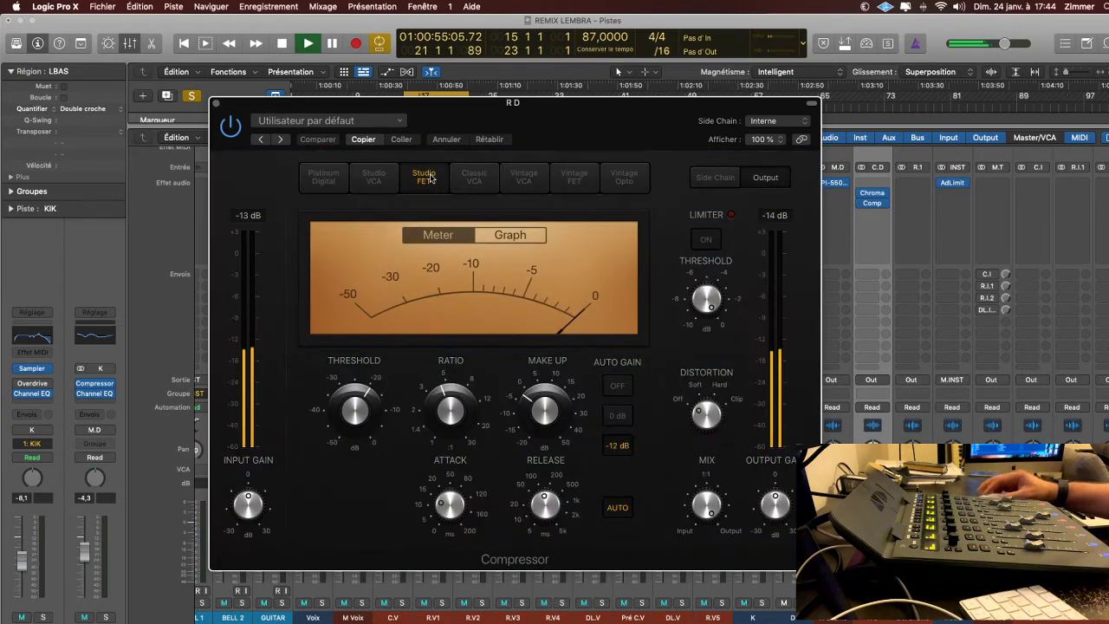
Set the C.D compressor's threshold to -27 dB and attack to 10 ms, and lengthen its release.
left_click_drag(355, 406, 360, 424)
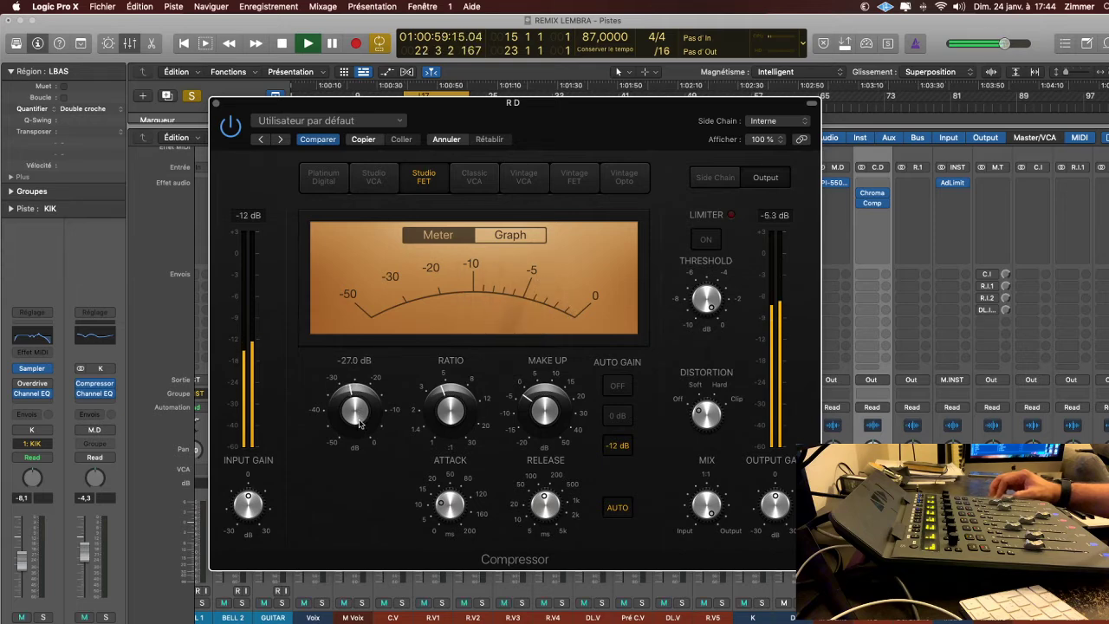
left_click_drag(439, 425, 444, 397)
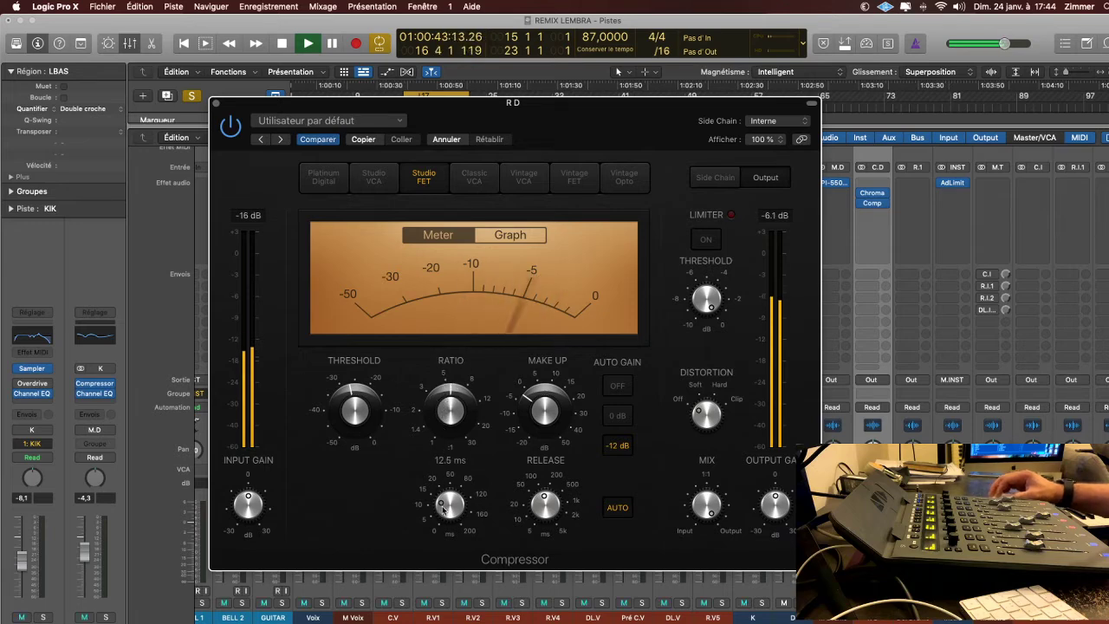
left_click_drag(441, 502, 440, 527)
mouse_move(539, 503)
left_mouse_down()
mouse_move(532, 467)
mouse_move(548, 503)
left_mouse_up()
left_click(447, 491)
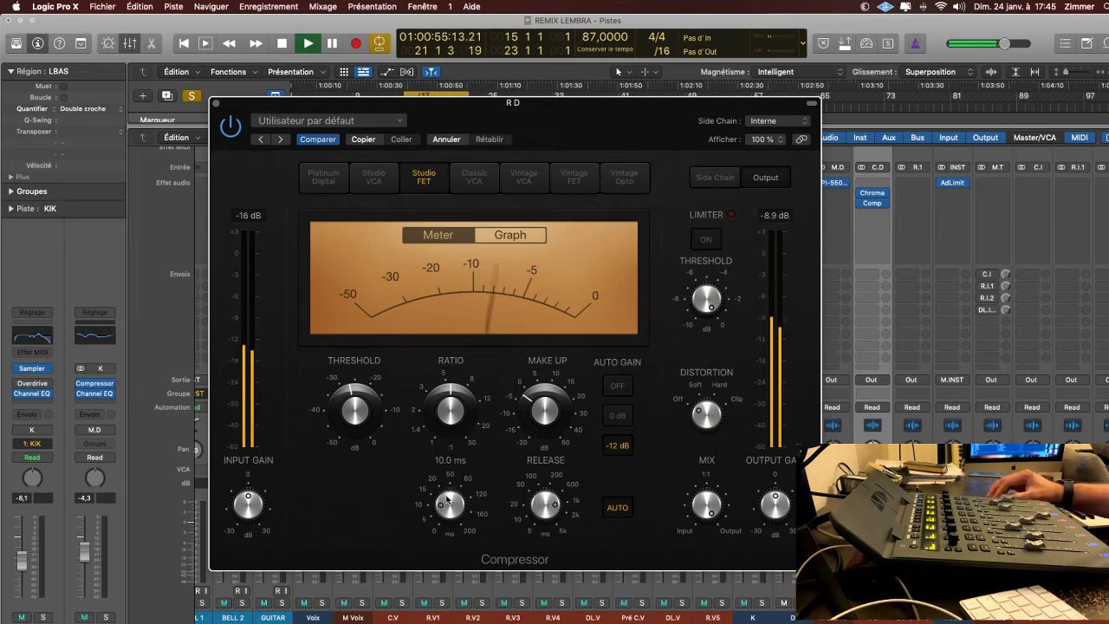
Compare the C.D return with its compressor bypassed and active, and close the plug-in.
left_click(231, 125)
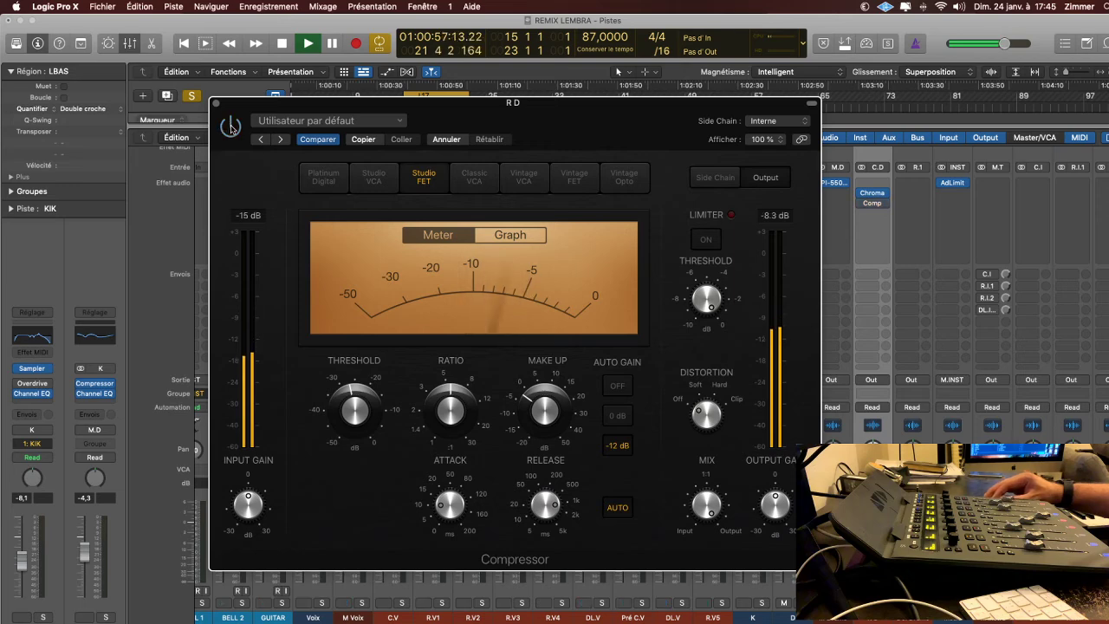
left_click(230, 127)
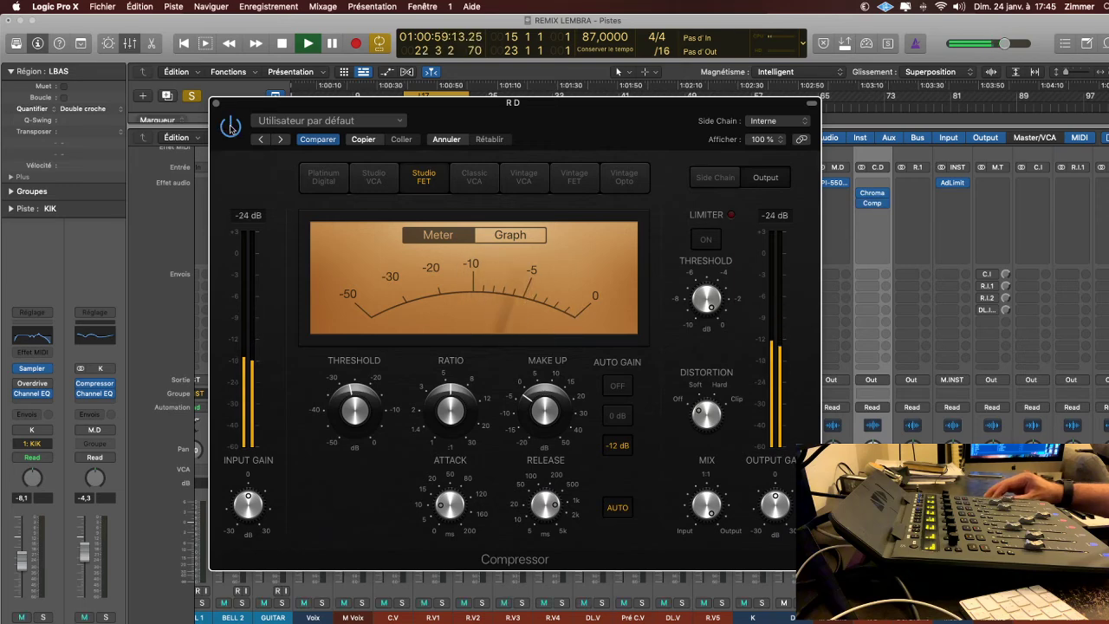
left_click(216, 103)
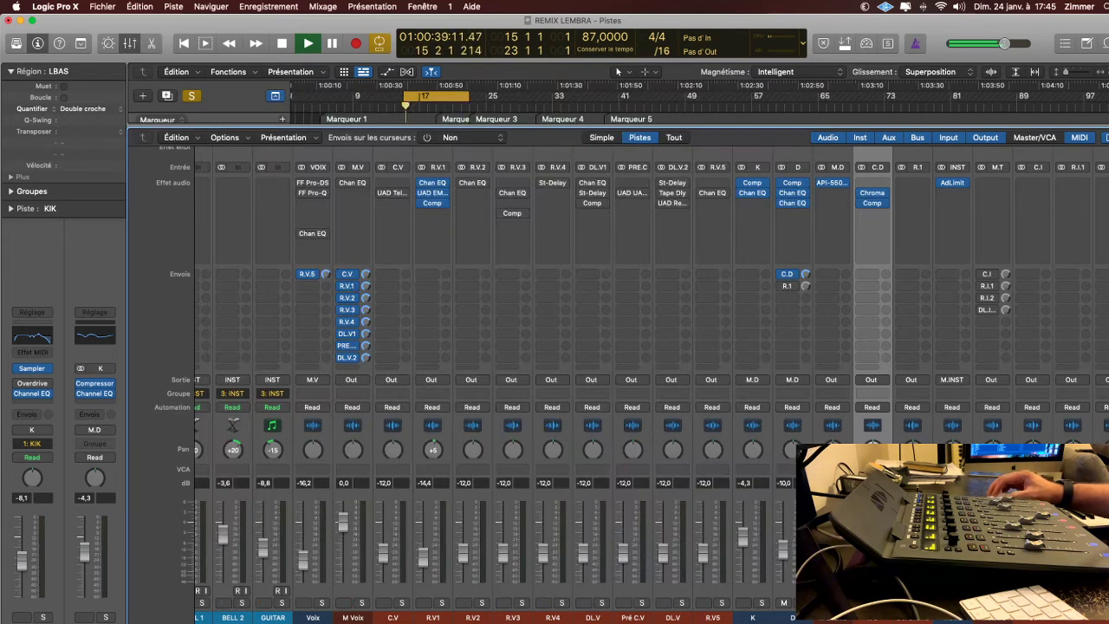
Listen to the drums with the K bus soloed and again without its solo, and stop playback.
left_click(763, 604)
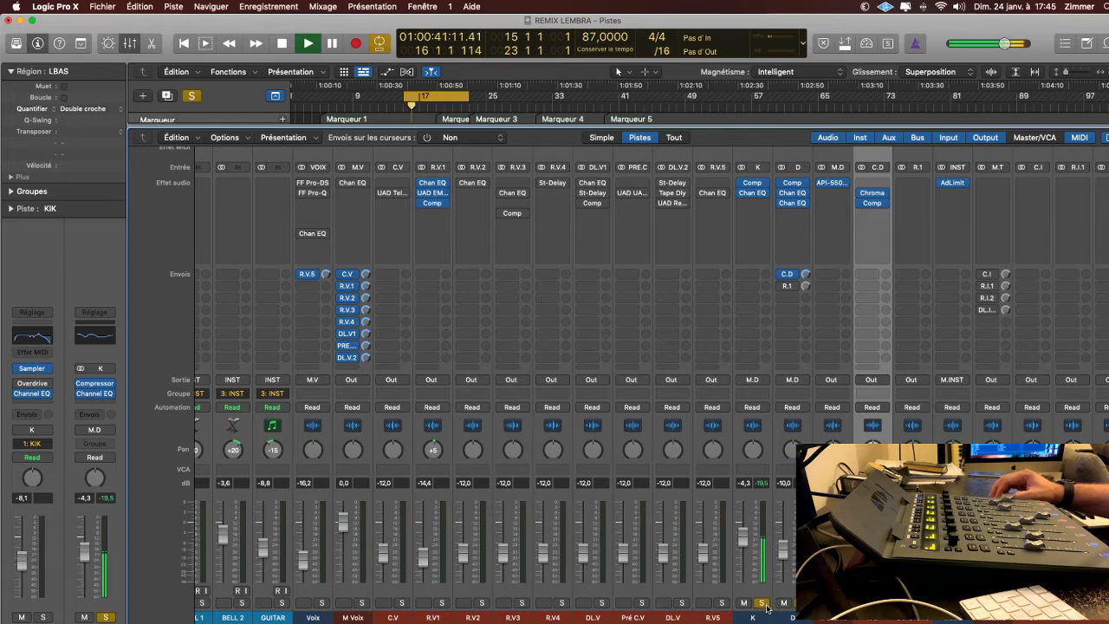
left_click(762, 603)
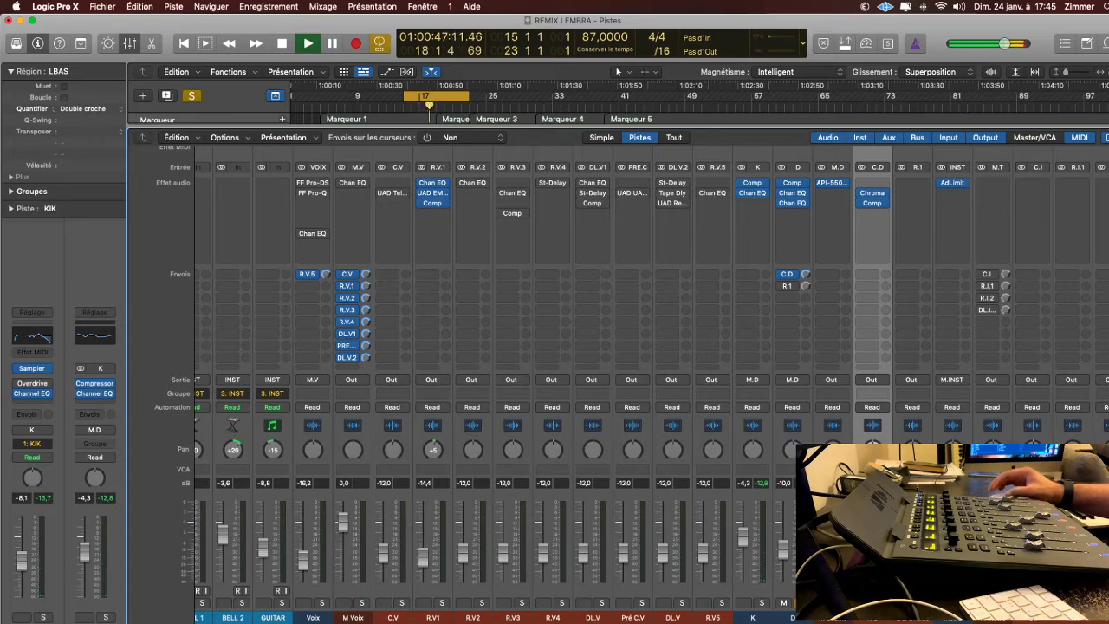
key("space")
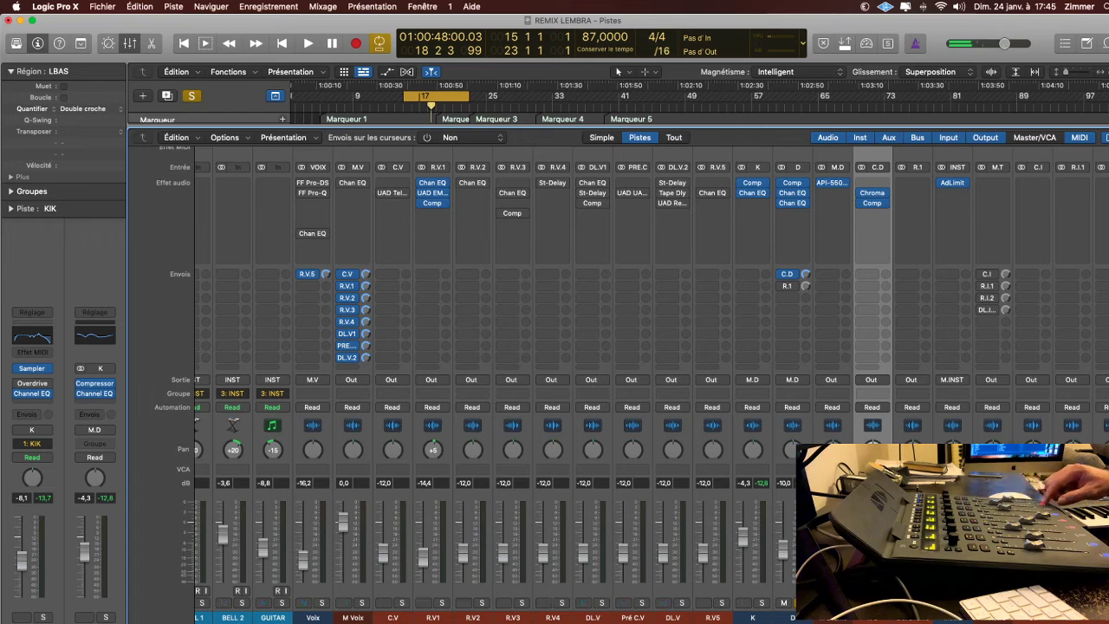
key("space")
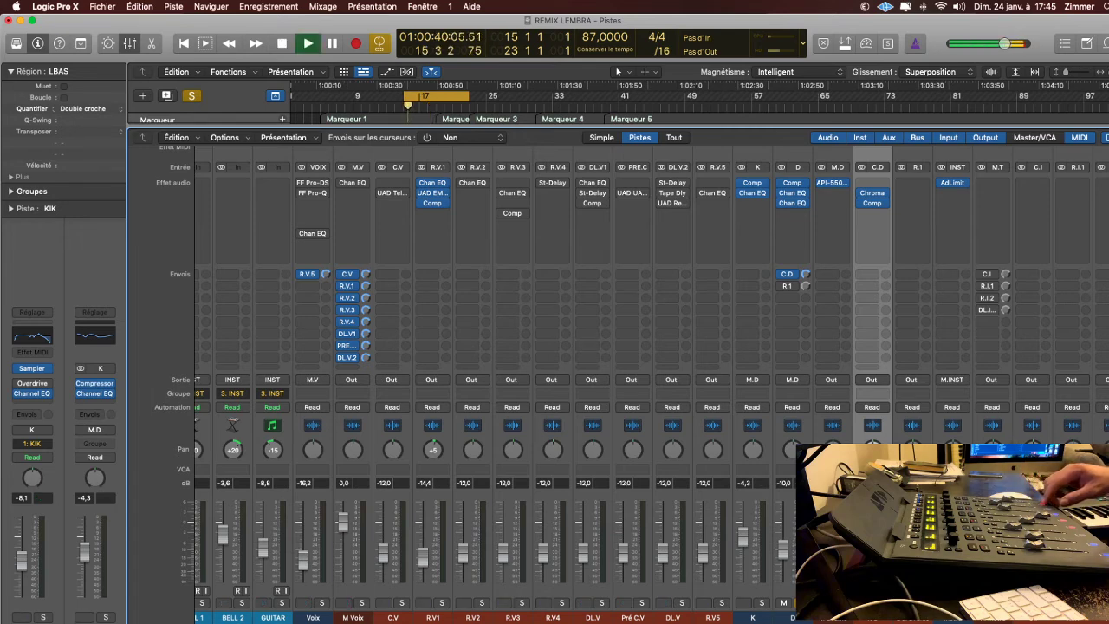
key("space")
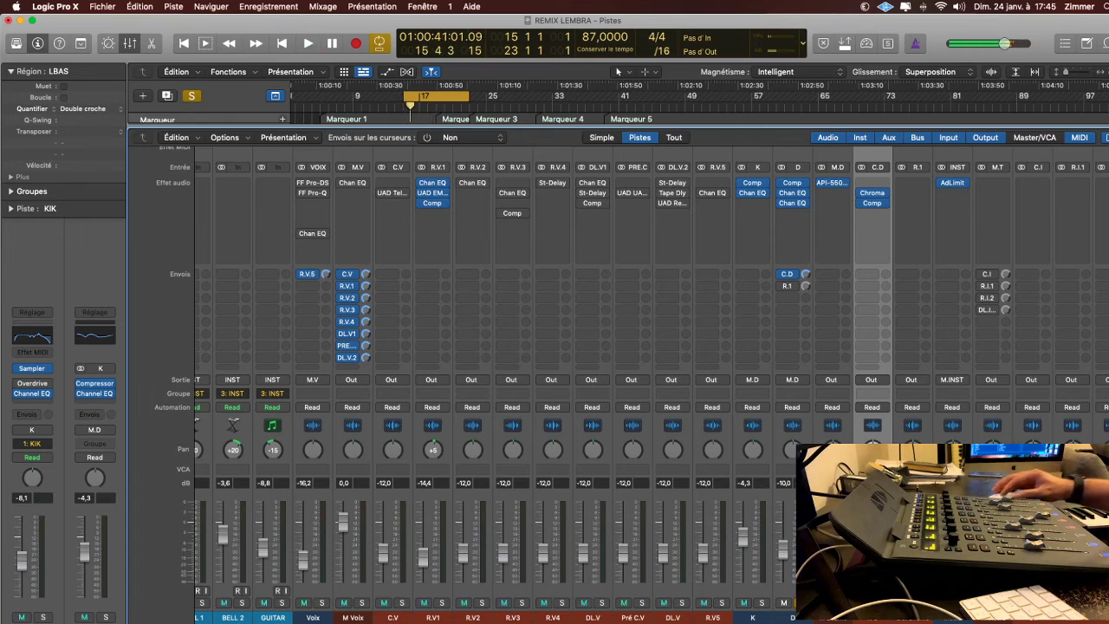
Listen to the soloed drums with the C.D return, stop playback and save the project.
key("space")
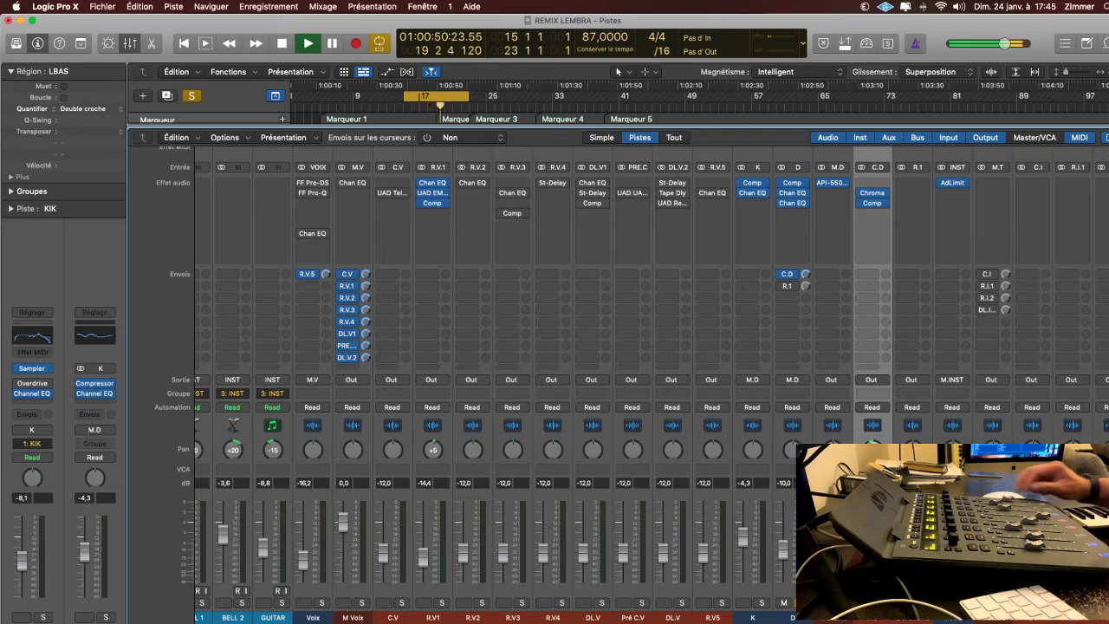
key("space")
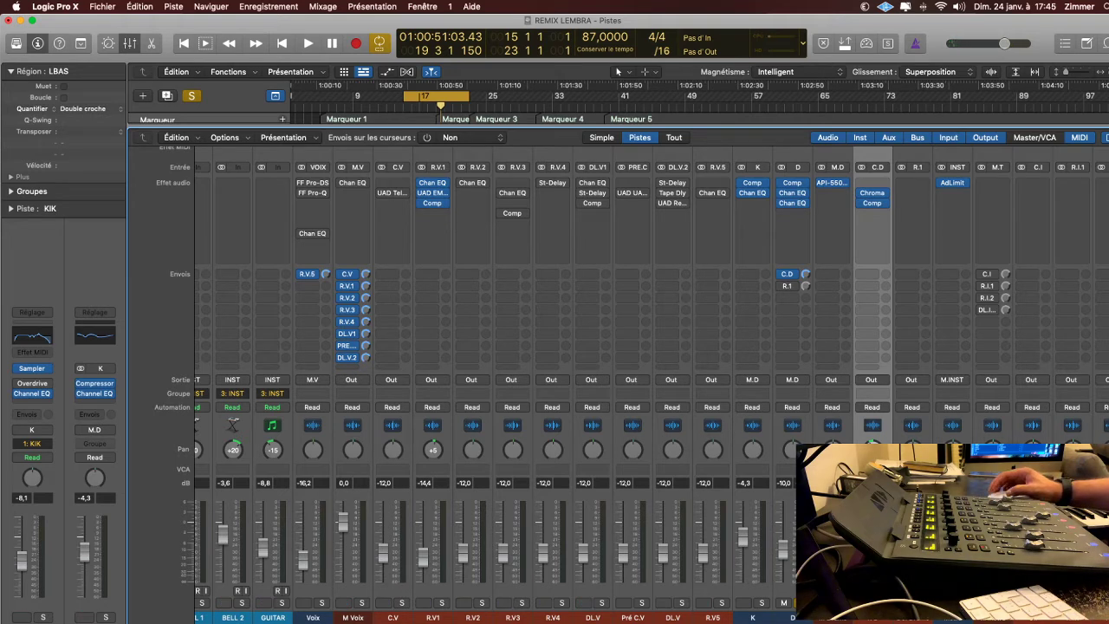
key("super+s")
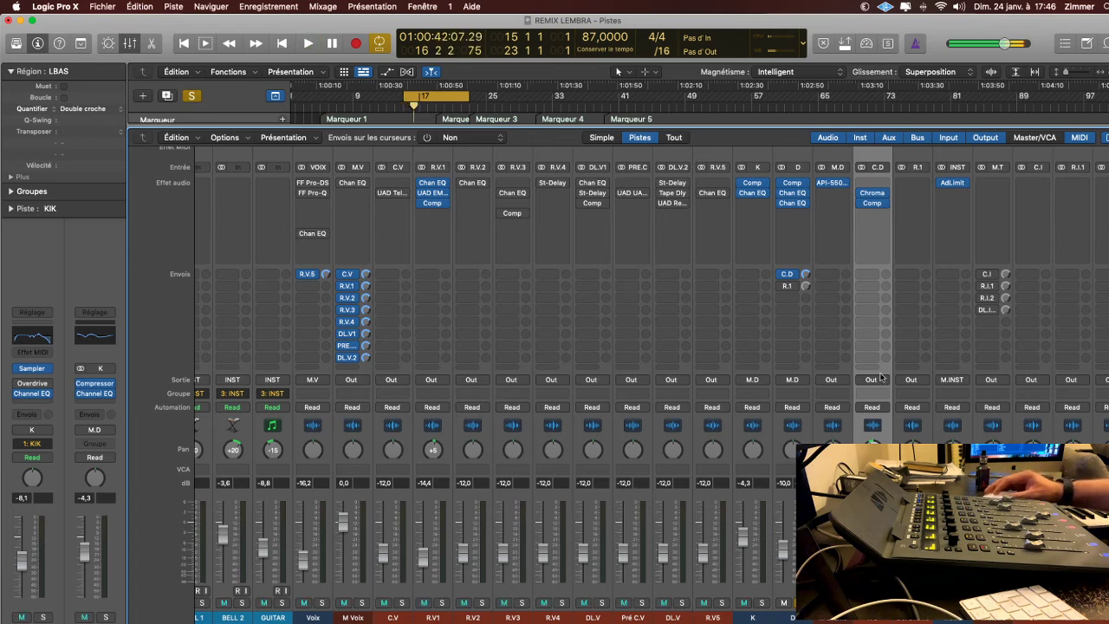
Insert a stereo Delay Designer in the second effect slot of the R.1 channel.
left_click(914, 196)
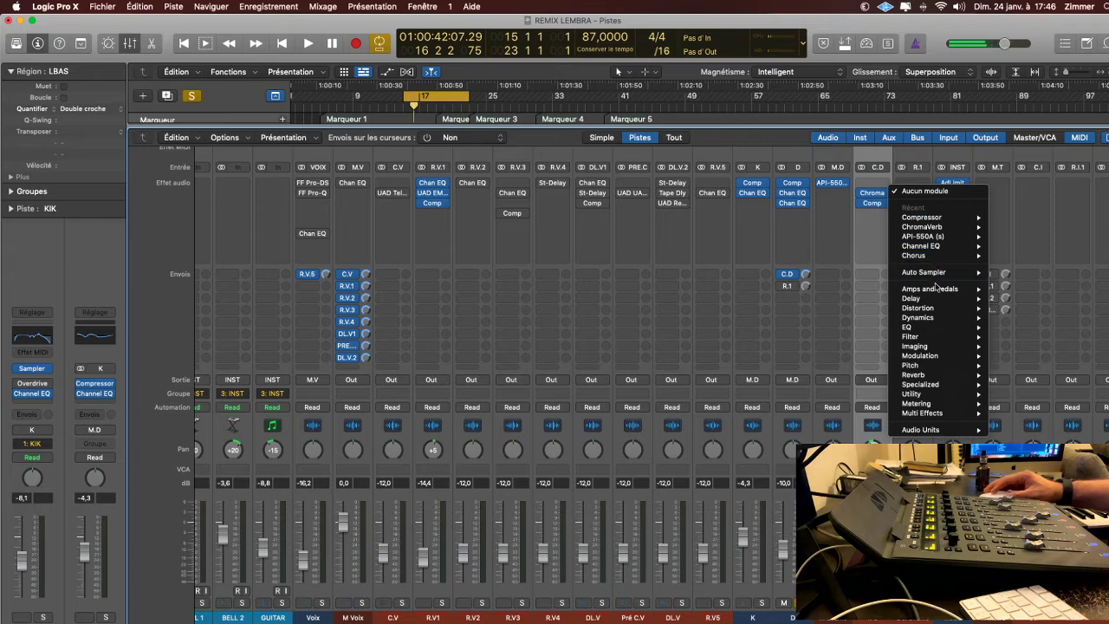
mouse_move(928, 336)
mouse_move(919, 298)
mouse_move(1041, 310)
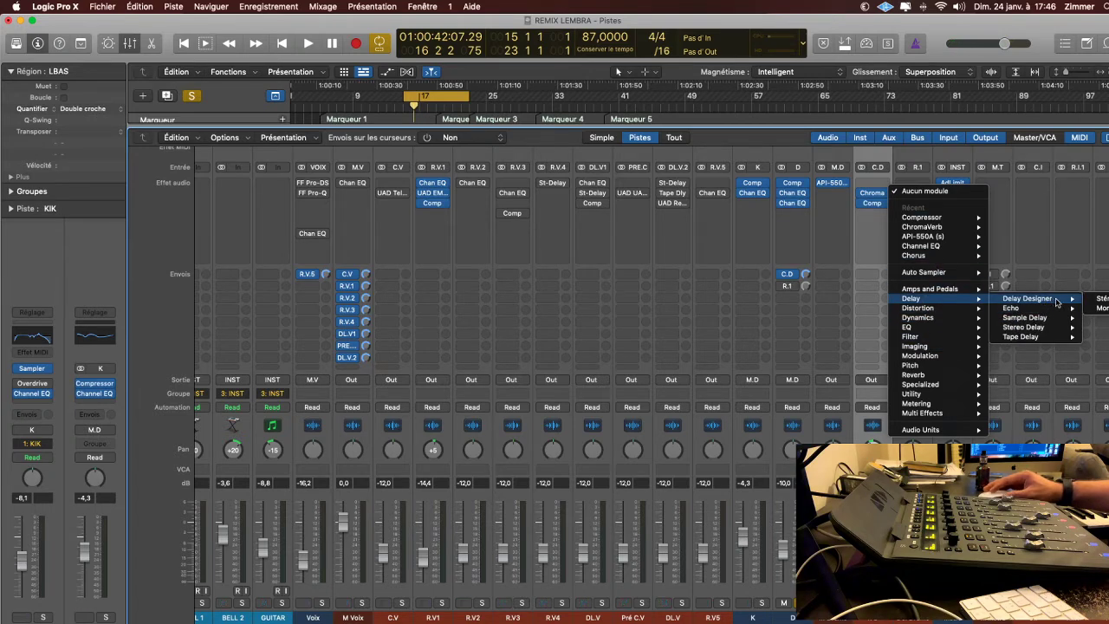
left_click(1102, 299)
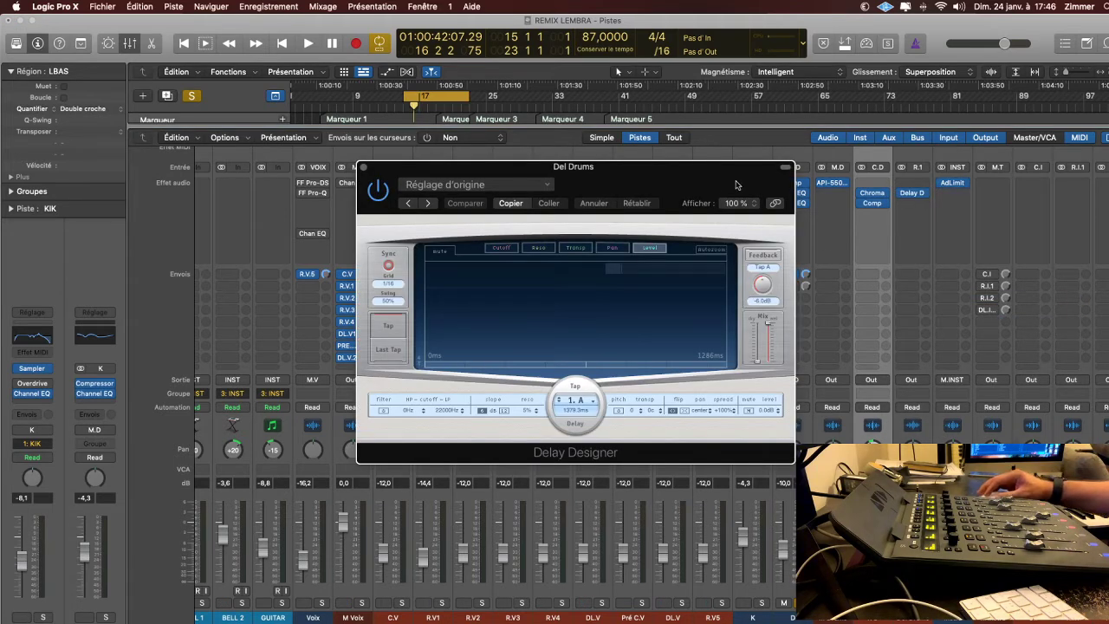
Load the simple preset 1\16 Delay in the Delay Designer and listen to it on the drums.
left_click(538, 189)
mouse_move(523, 413)
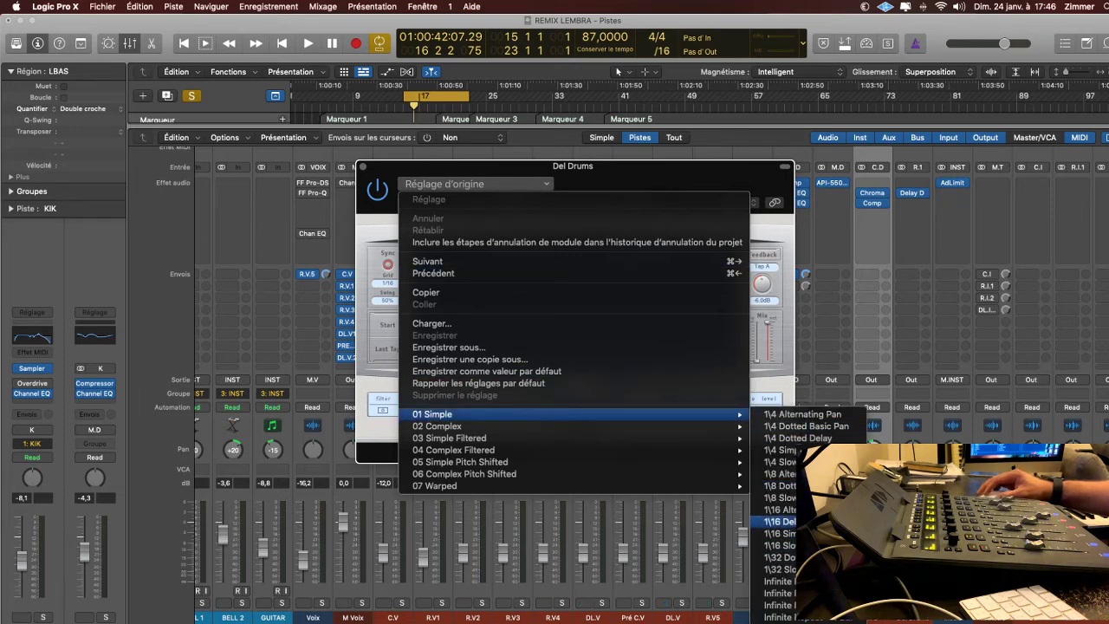
left_click(780, 522)
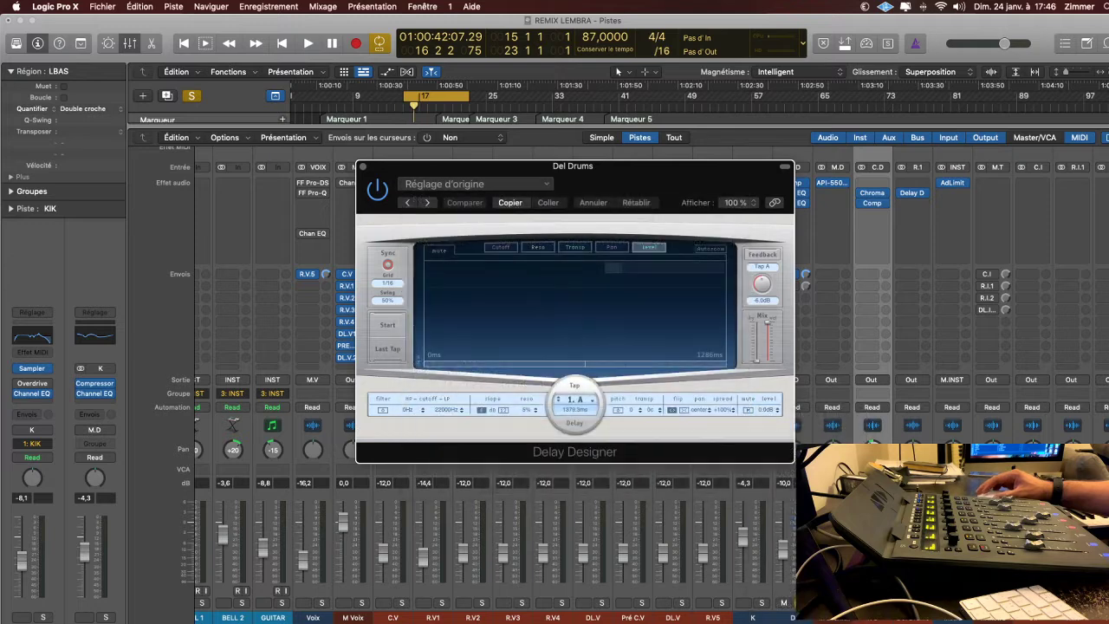
left_click(781, 596)
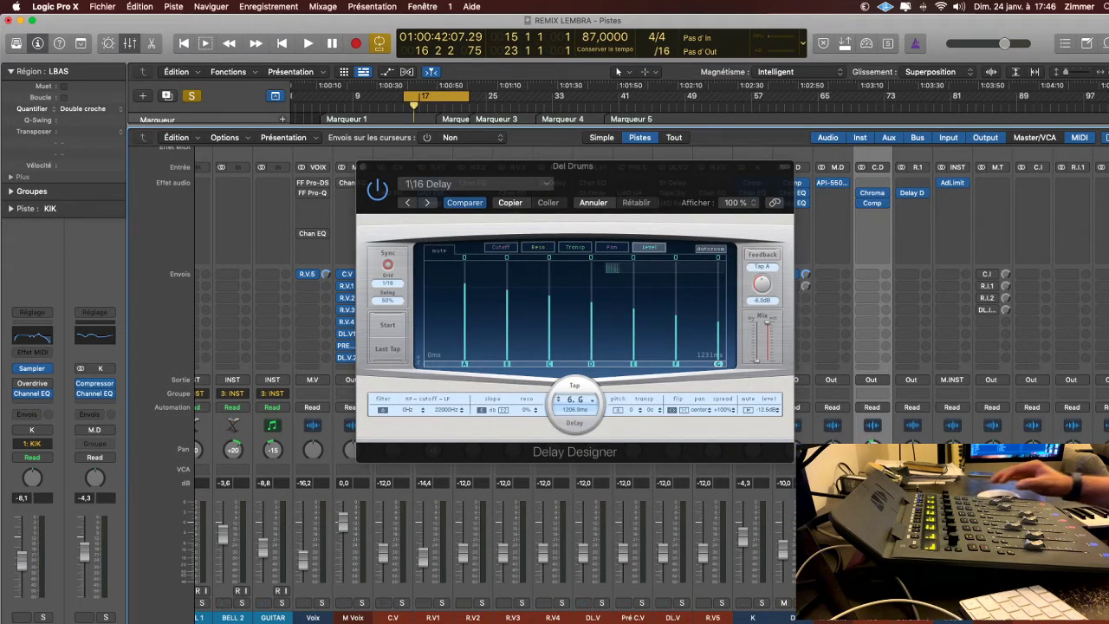
key("space")
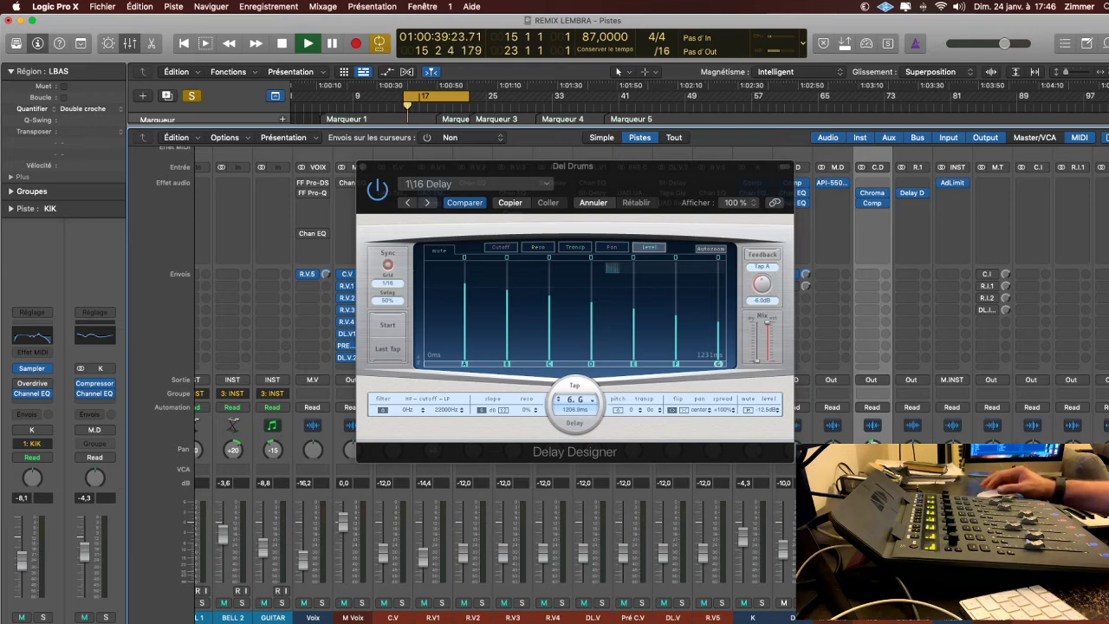
left_click_drag(706, 182, 575, 196)
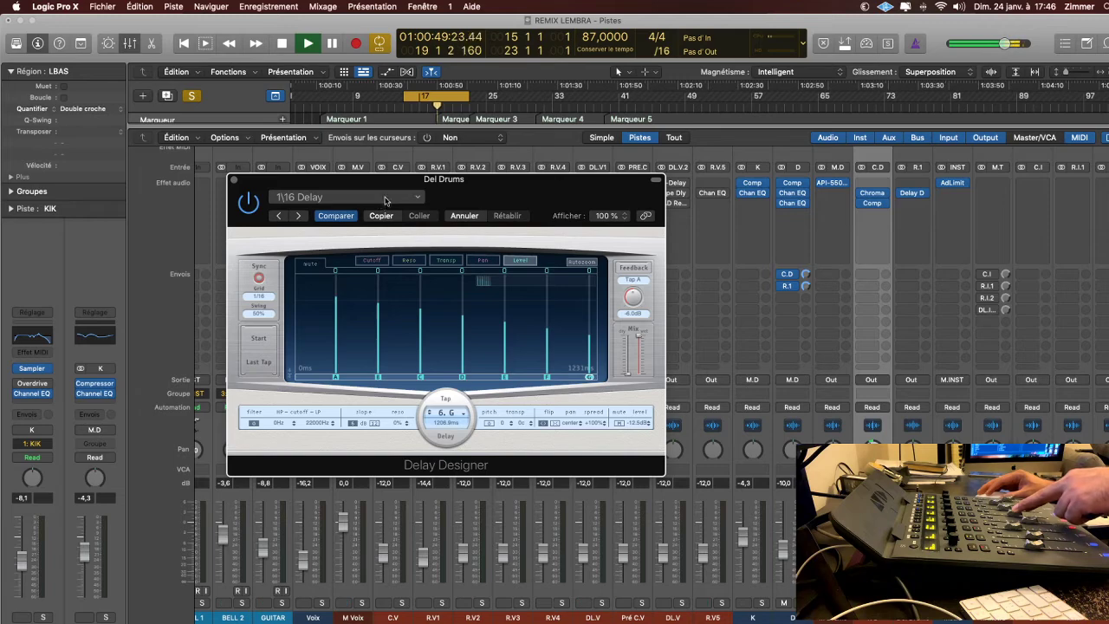
Switch the Delay Designer to the simple preset 1\16 Alternating Pan while the drums play.
left_click(387, 198)
mouse_move(459, 427)
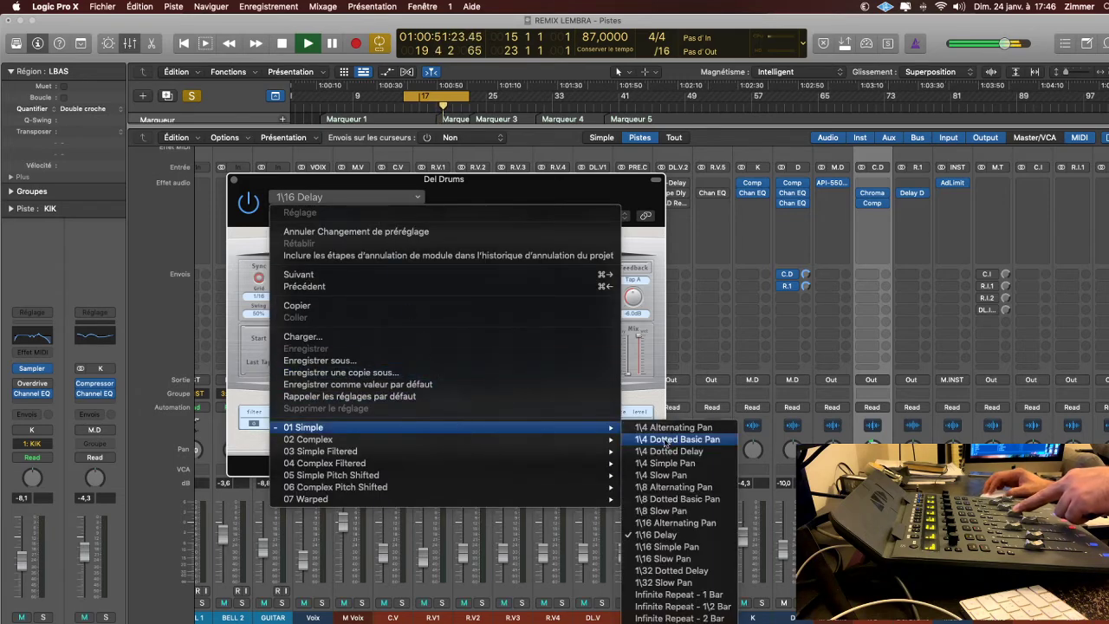
left_click(717, 524)
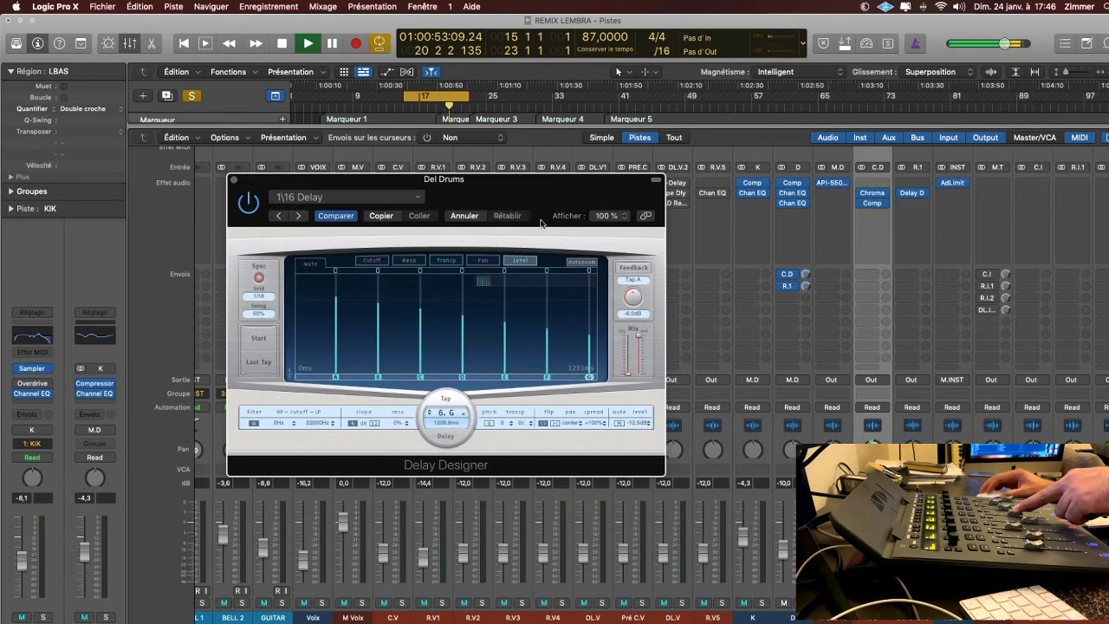
left_click(389, 204)
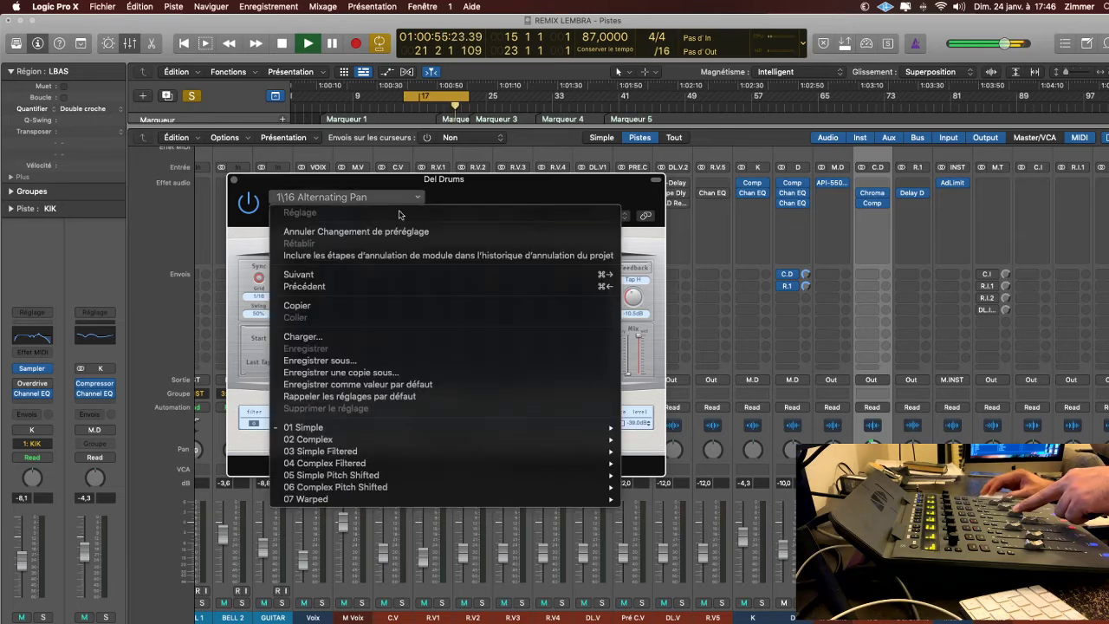
left_click(586, 192)
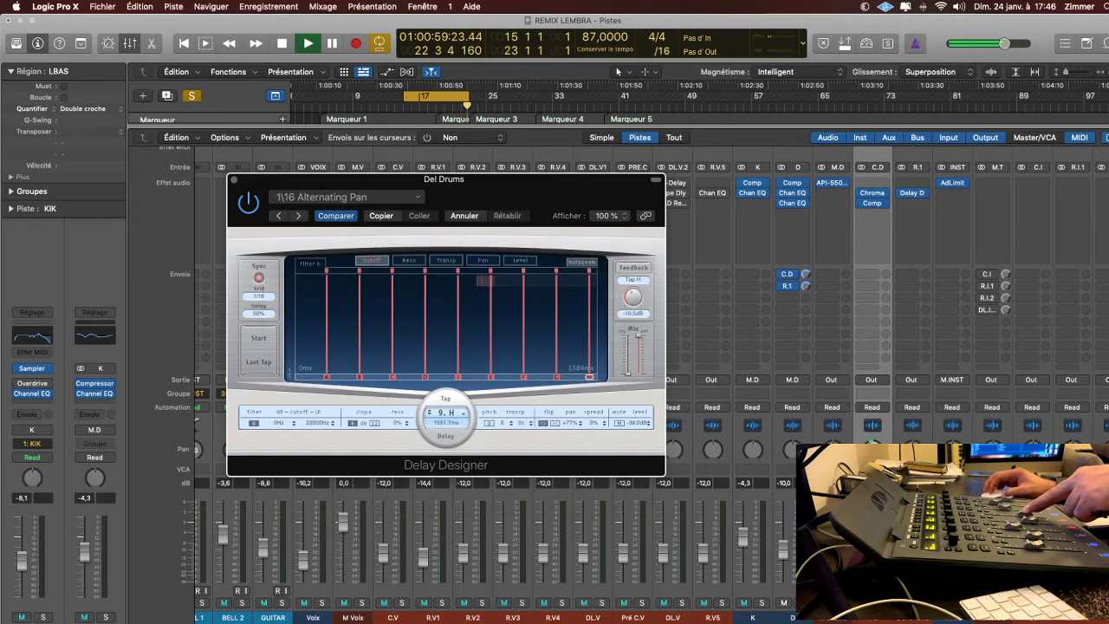
Take the drums out of solo and save the project with the Delay Designer closed.
left_click(764, 602)
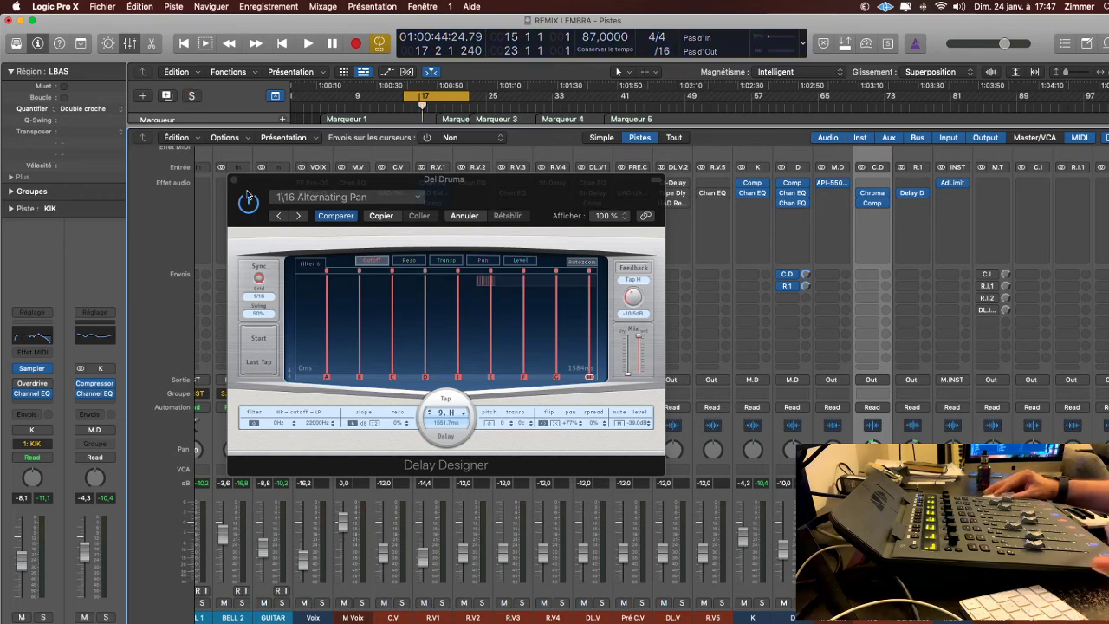
left_click(234, 181)
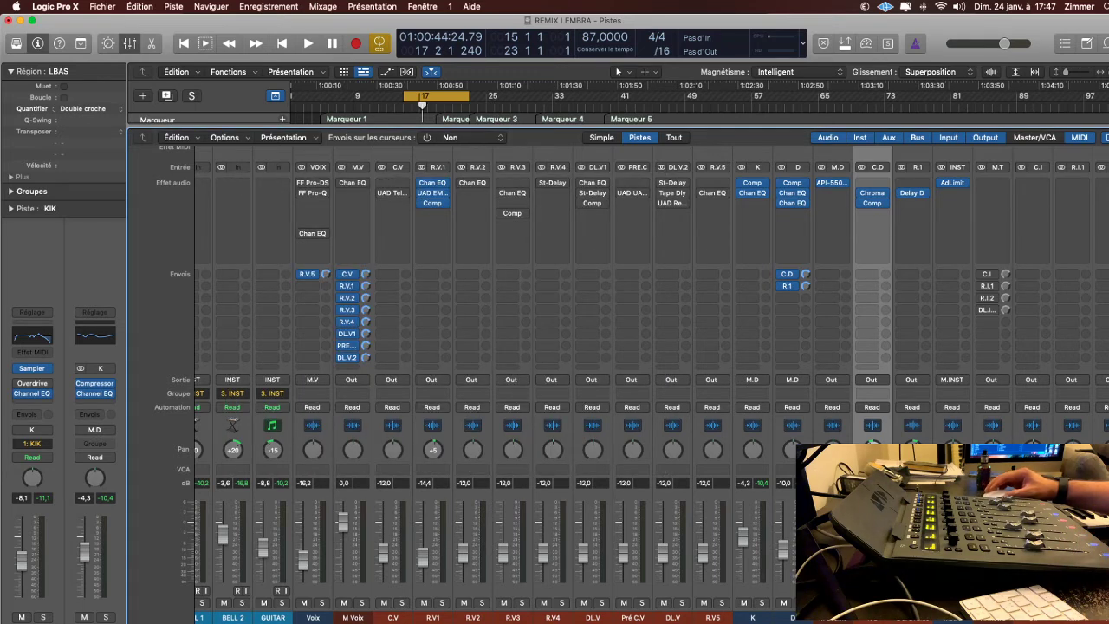
key("super+s")
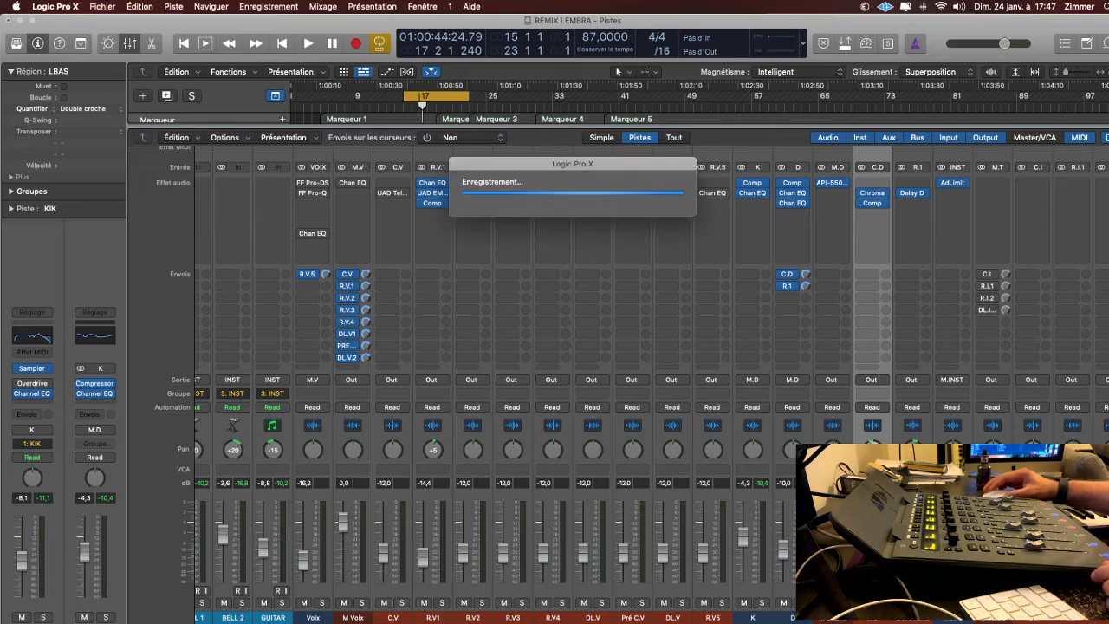
Play the full mix while checking the arrangement and the mixer channels, and stop playback.
key("x")
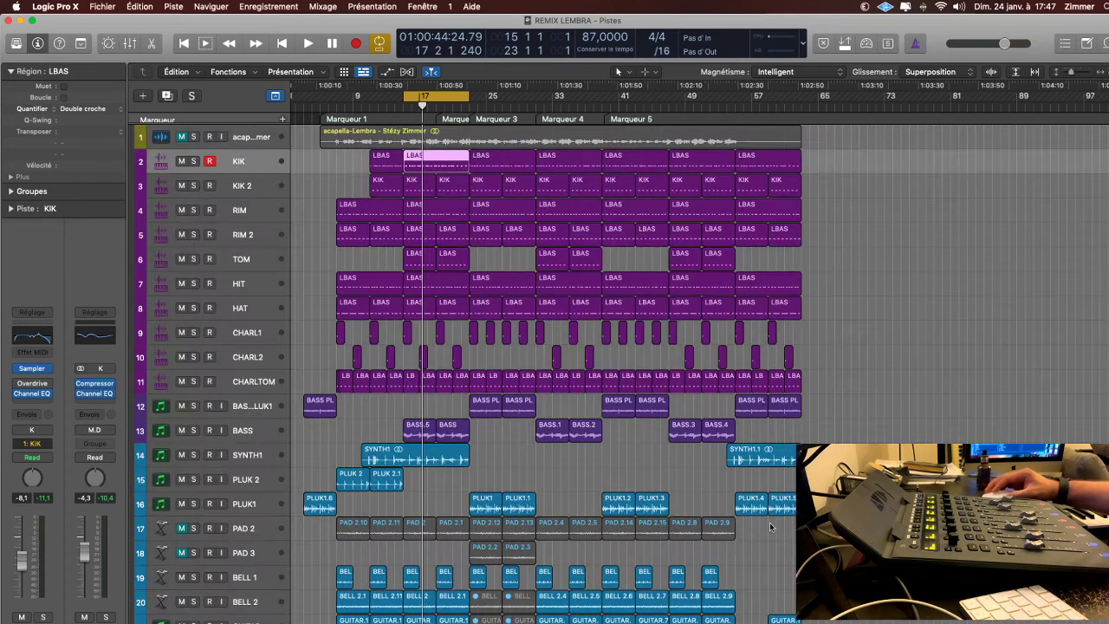
key("space")
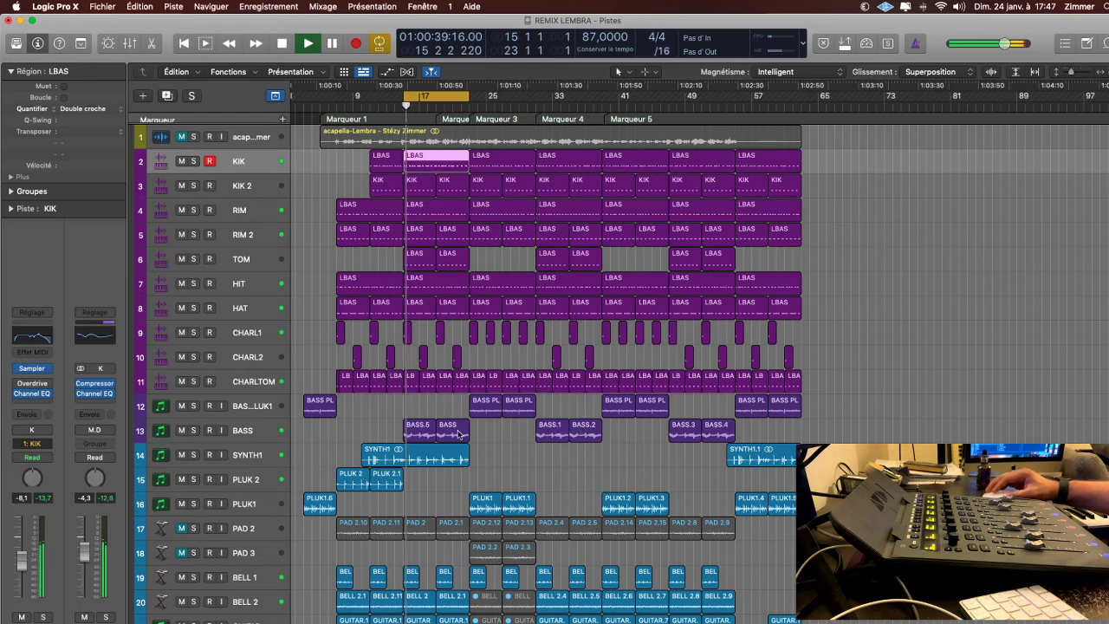
scroll(486, 430, "down", 5)
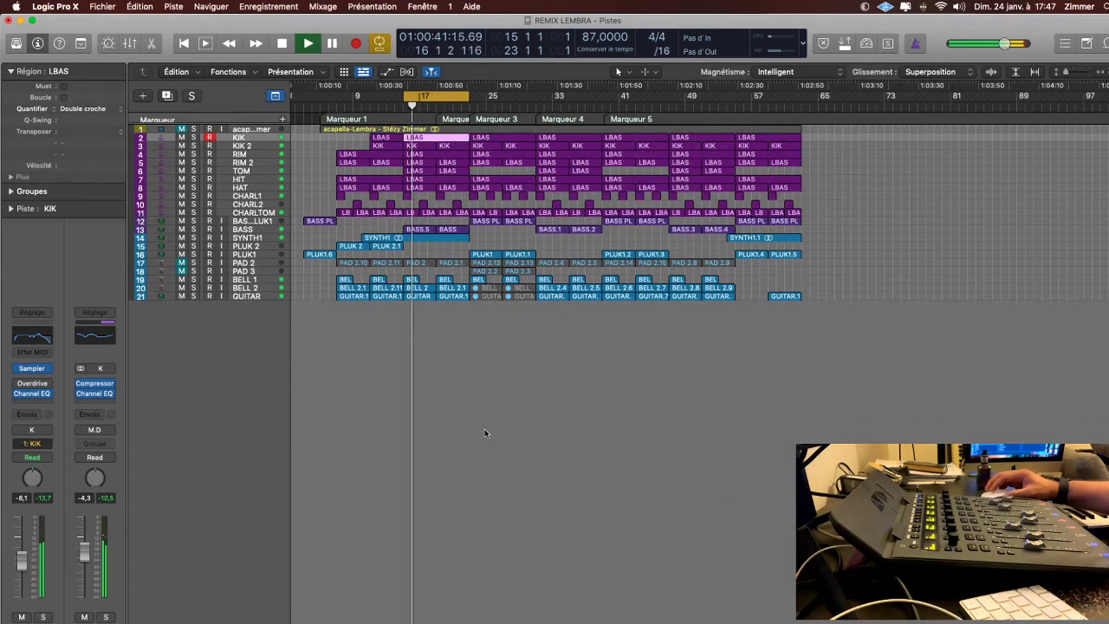
key("x")
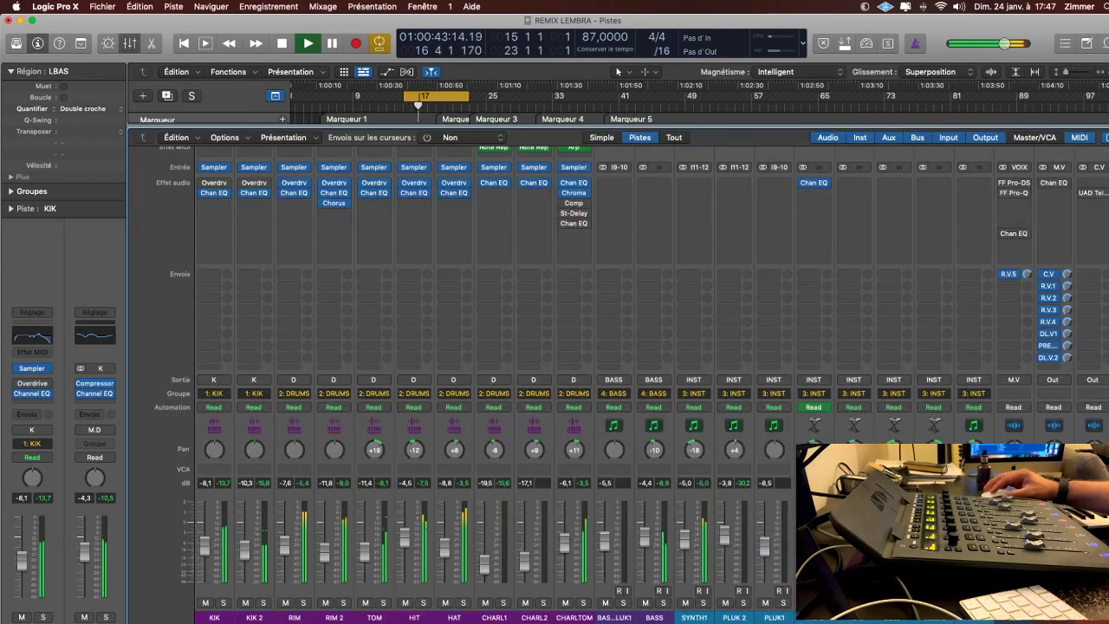
scroll(651, 381, "right", 5)
key("space")
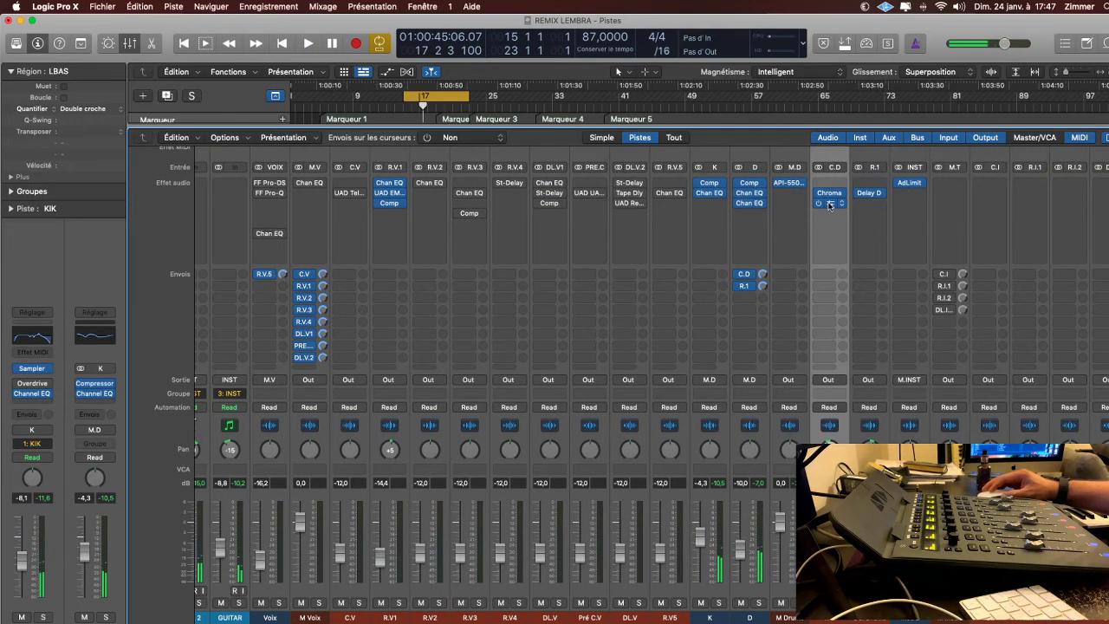
Slightly adjust the output gain of the C.D compressor during playback and close the plug-in.
left_click(824, 203)
mouse_move(758, 492)
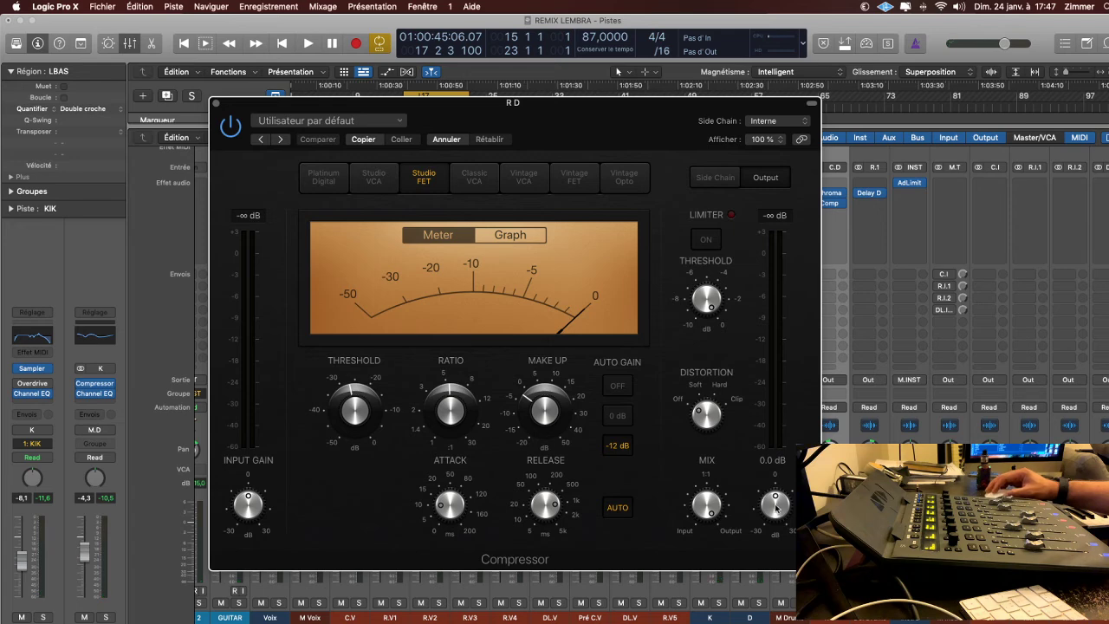
key("space")
left_click_drag(776, 505, 777, 509)
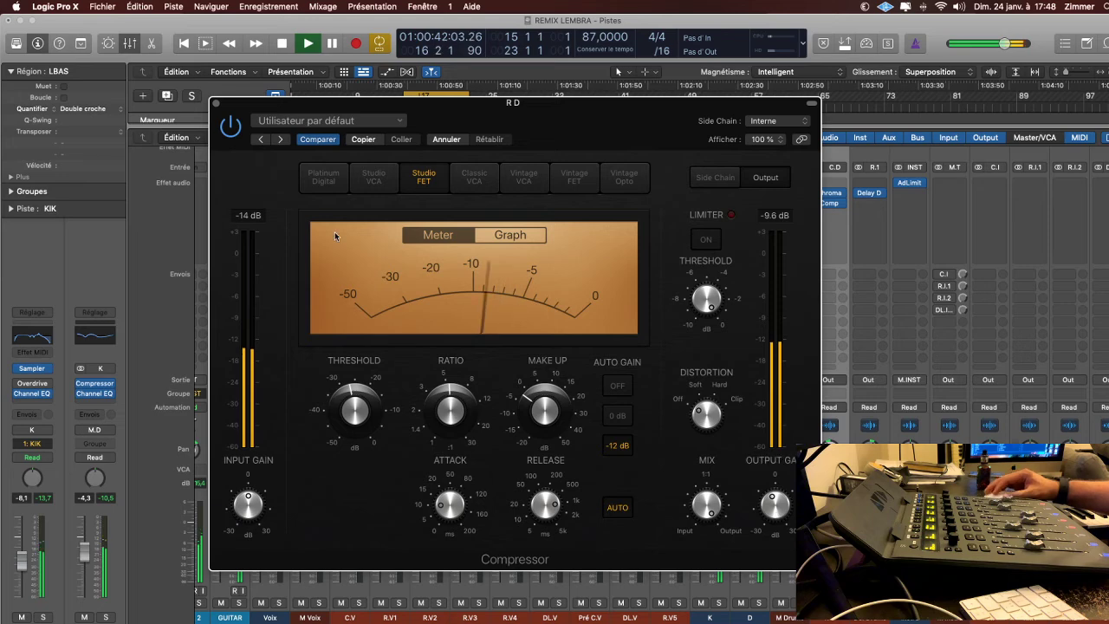
left_click(216, 103)
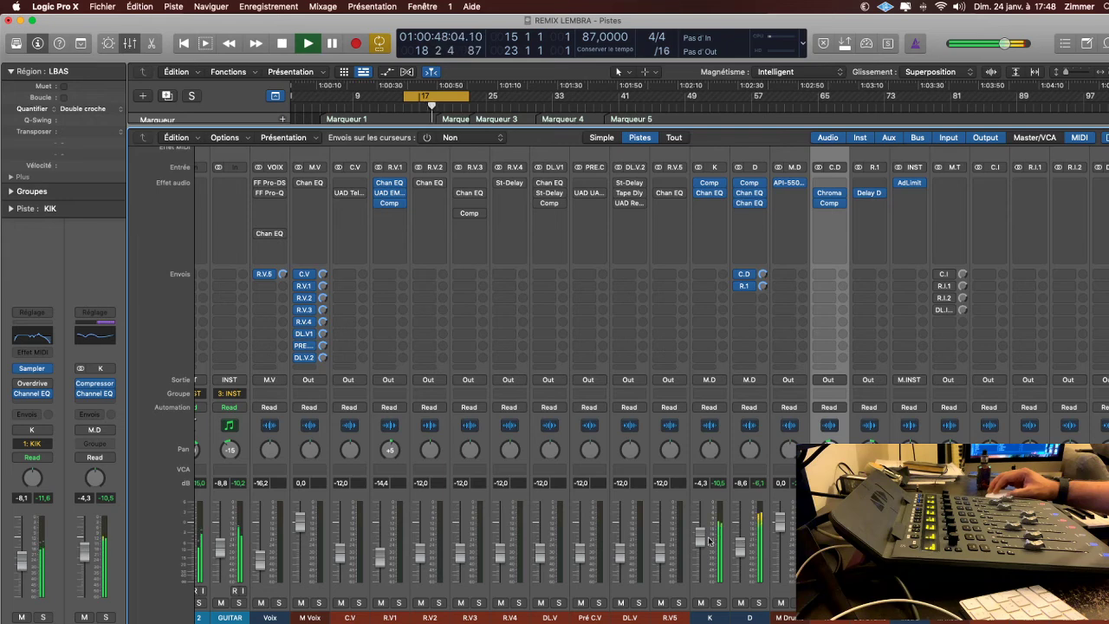
Raise the K bus to -3.2 dB and pan it to -3, and set the D bus to -8.8 dB with pan +2.
left_click_drag(700, 542, 700, 527)
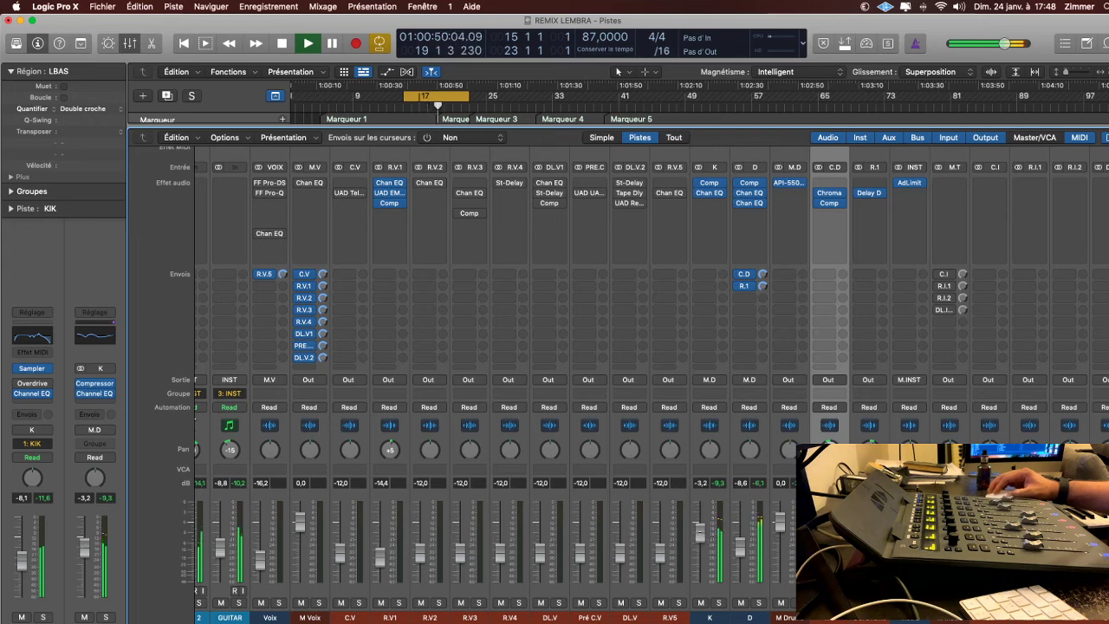
left_click_drag(709, 449, 708, 454)
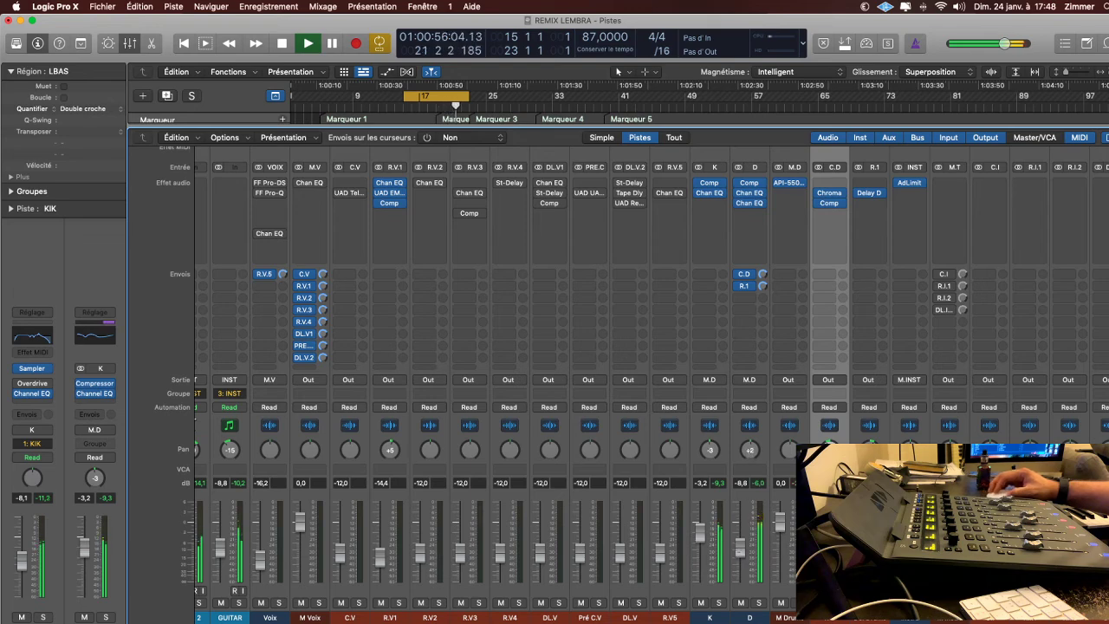
Lower the CHARL2 channel to -19.5 dB while the full mix plays.
scroll(750, 277, "left", 10)
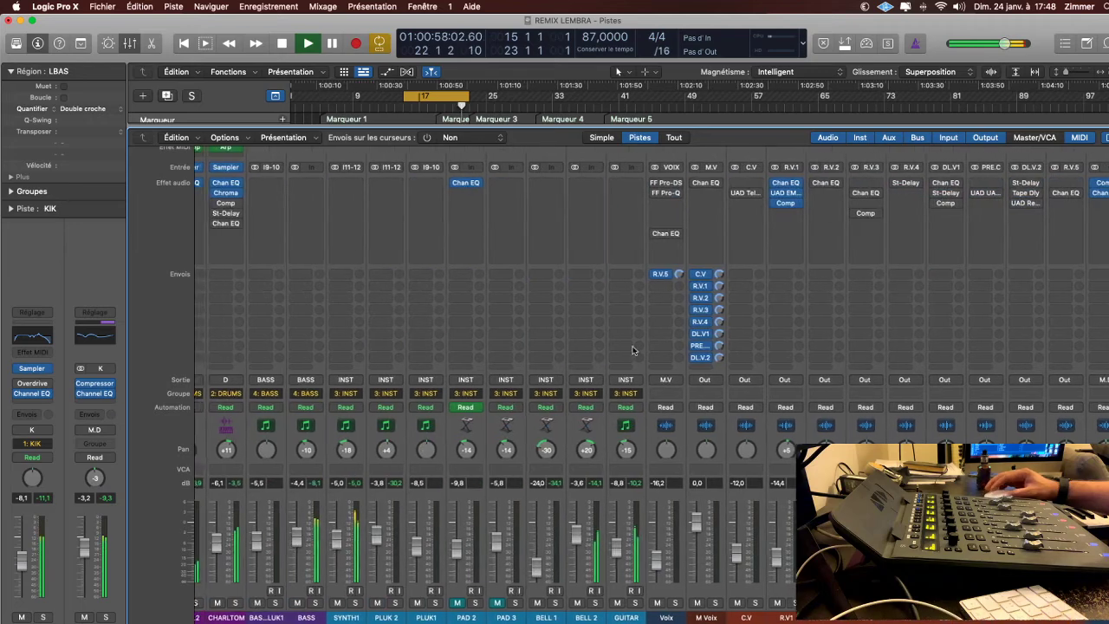
scroll(533, 508, "left", 5)
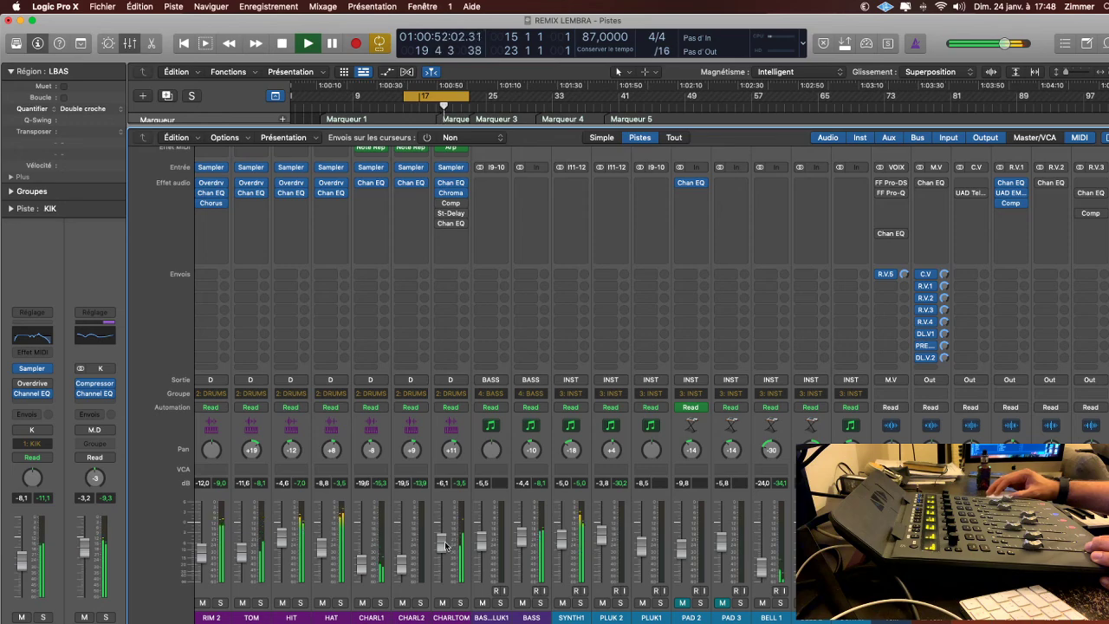
scroll(998, 274, "right", 5)
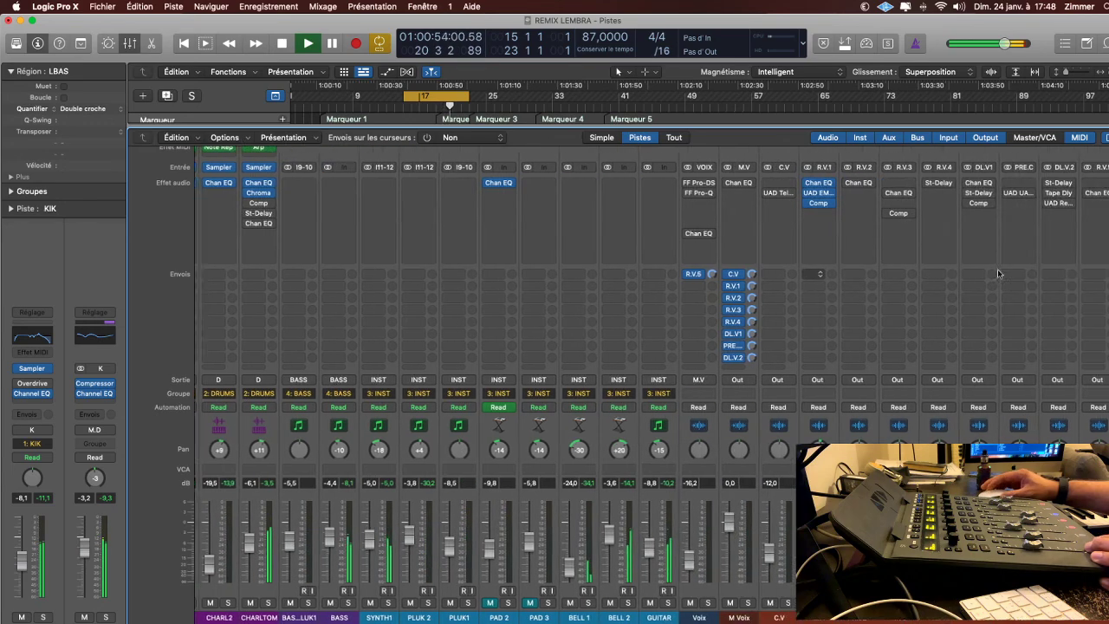
scroll(998, 274, "right", 9)
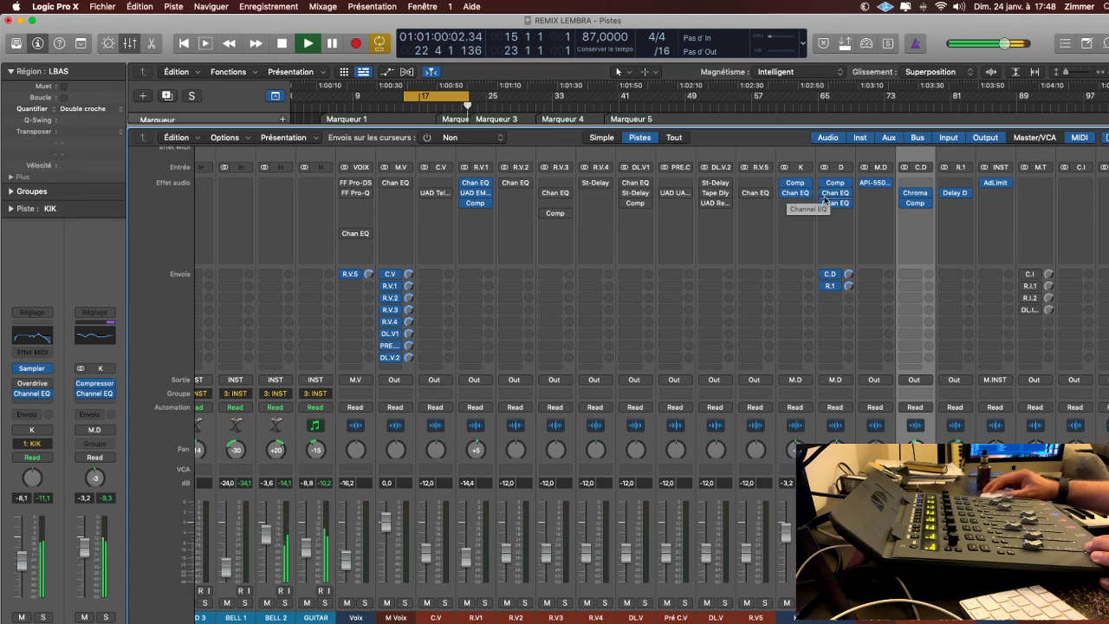
Check the curve of the second Channel EQ on the D bus, close it, and stop playback in the arrangement view.
left_click(845, 208)
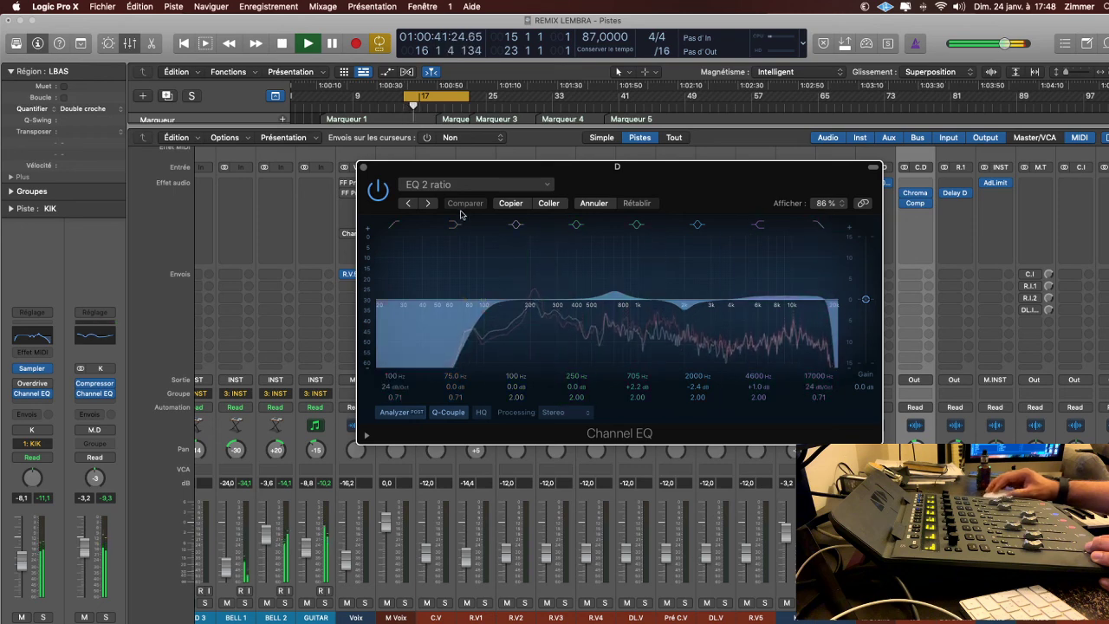
left_click(365, 168)
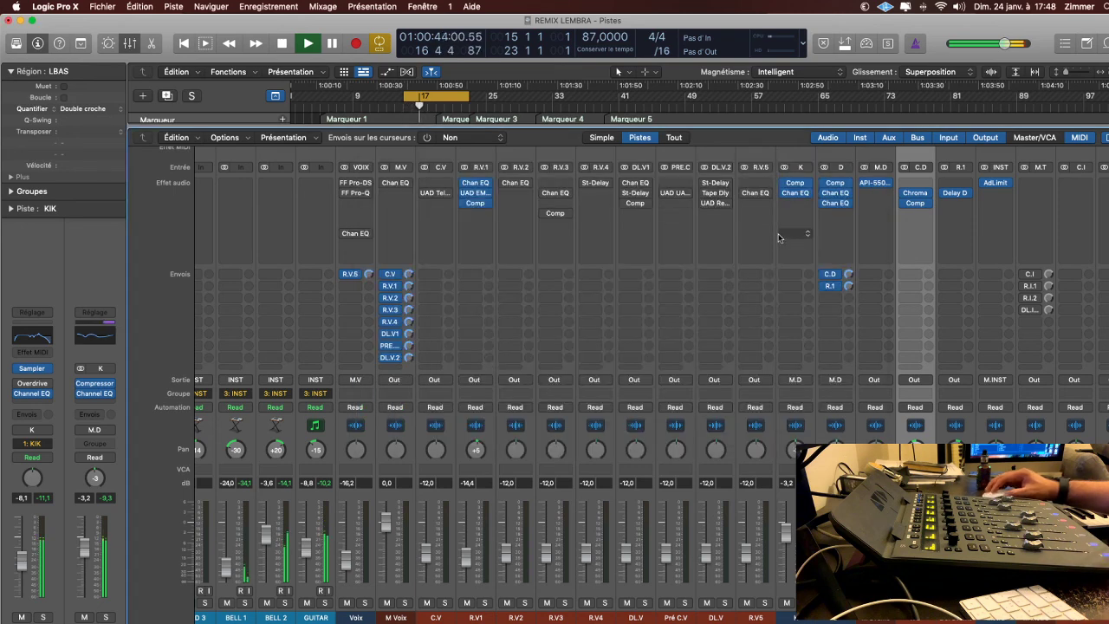
key("x")
key("space")
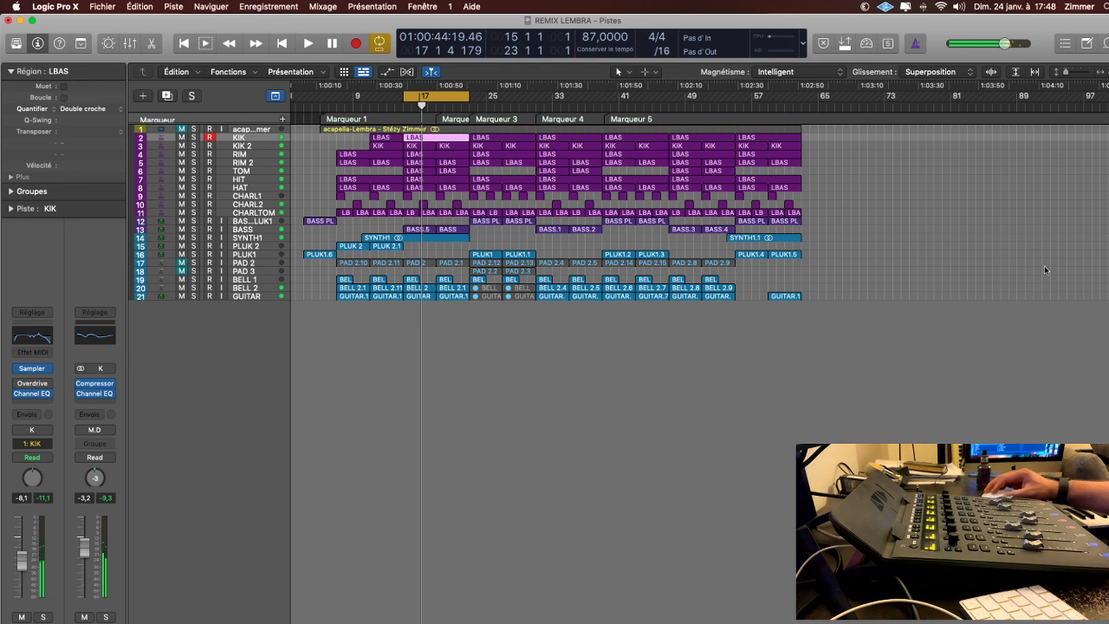